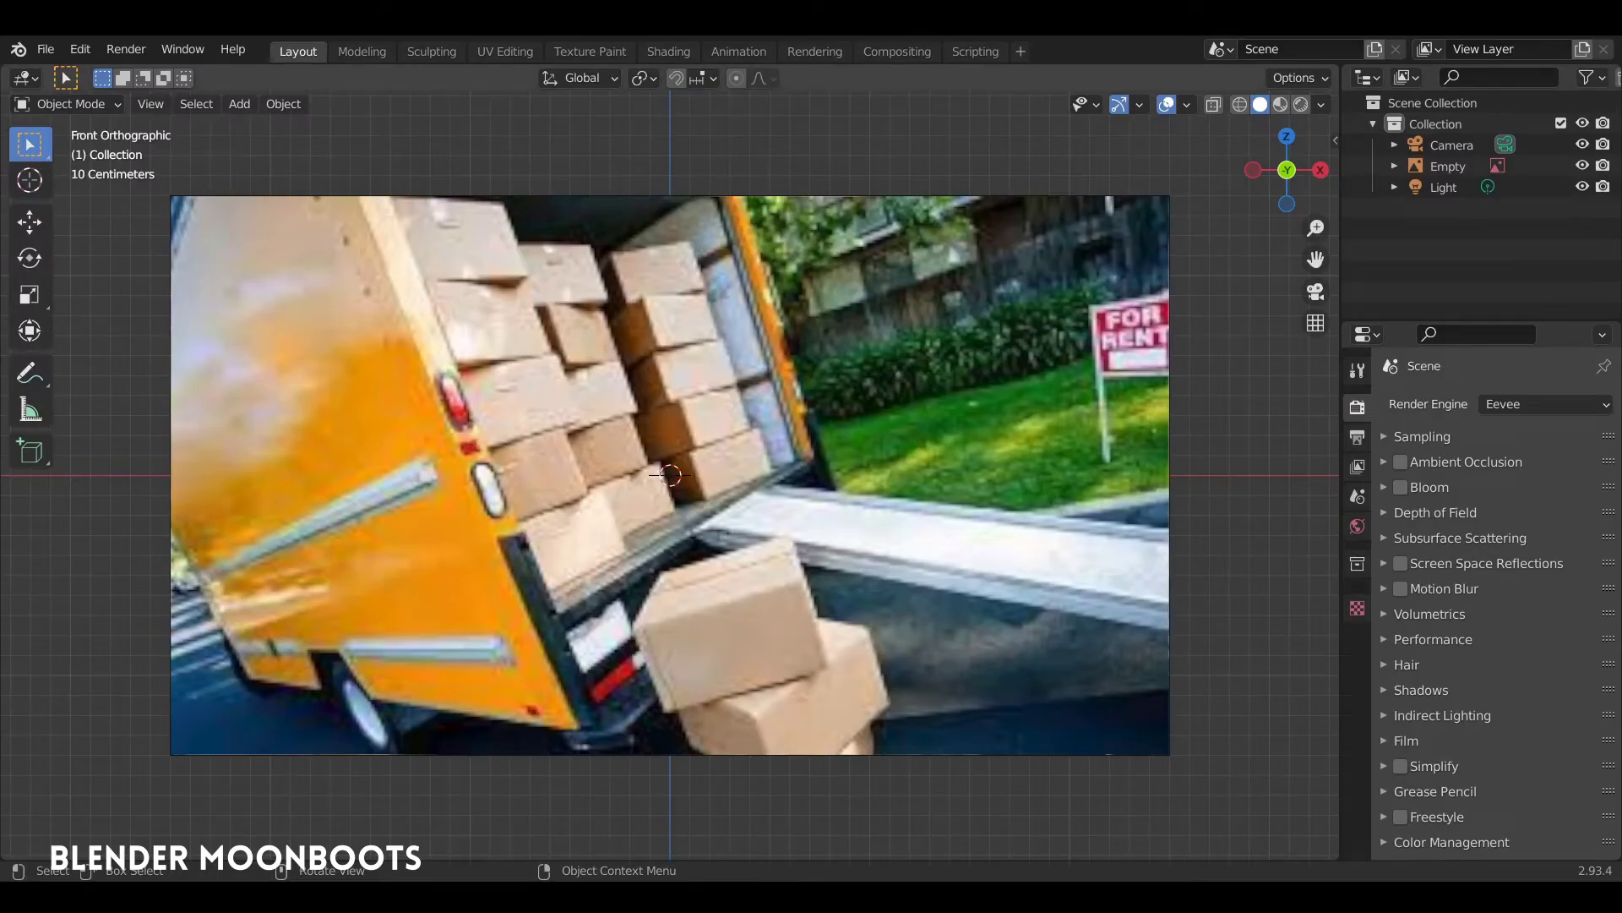
Step: Scale the truck reference image down slightly, then hide it to leave an empty grid
click(647, 418)
key(s)
click(652, 432)
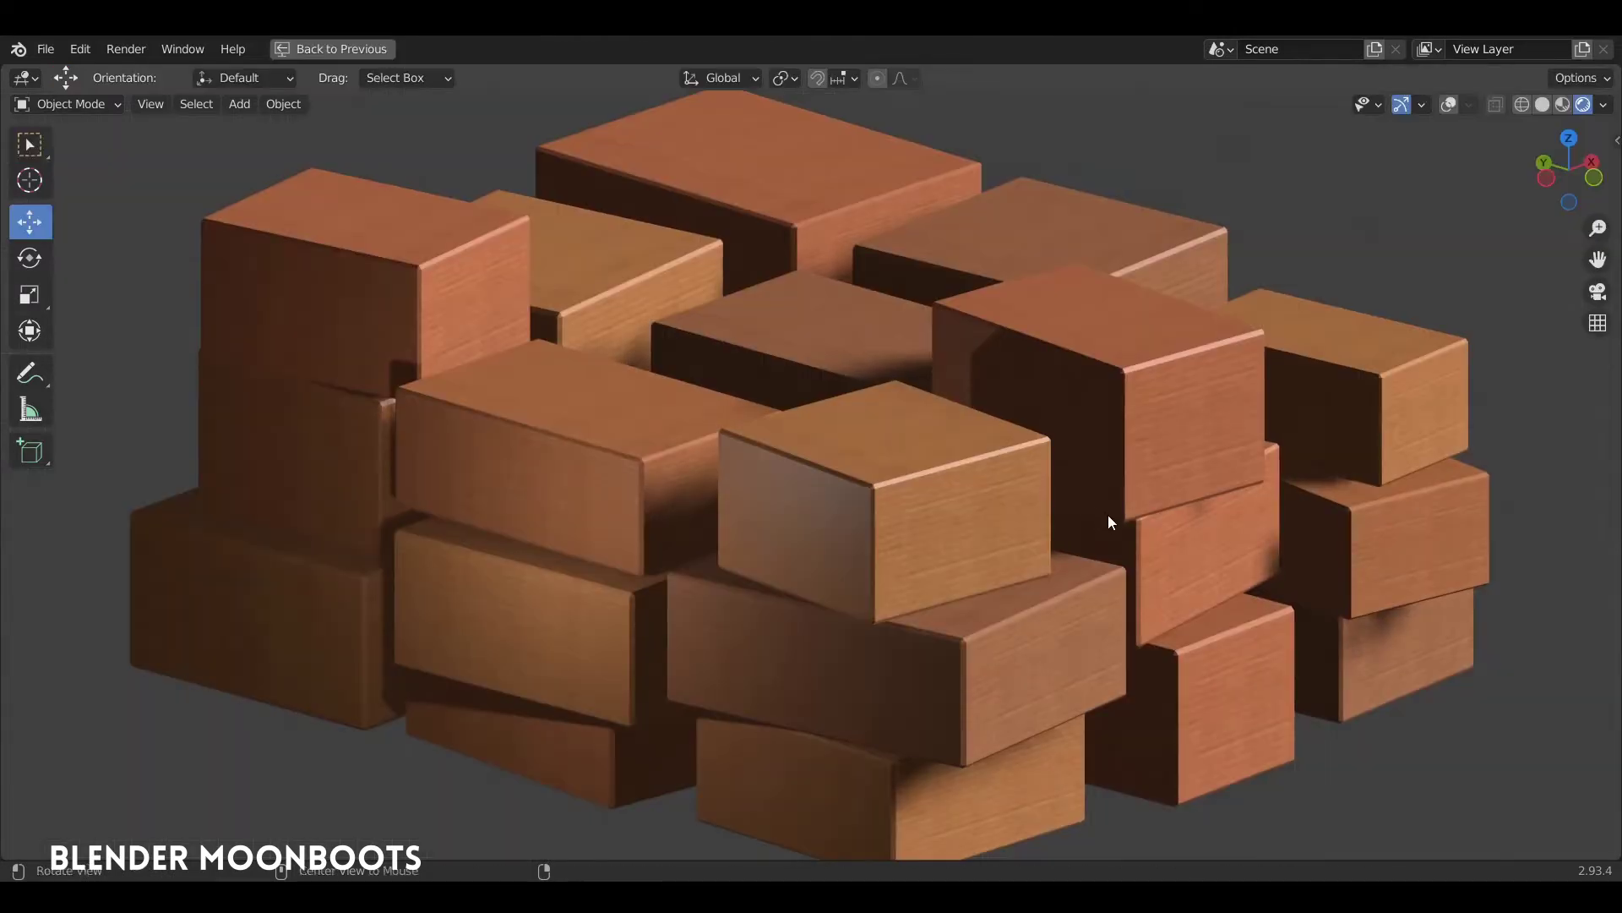
middle_drag(1105, 517, 844, 520)
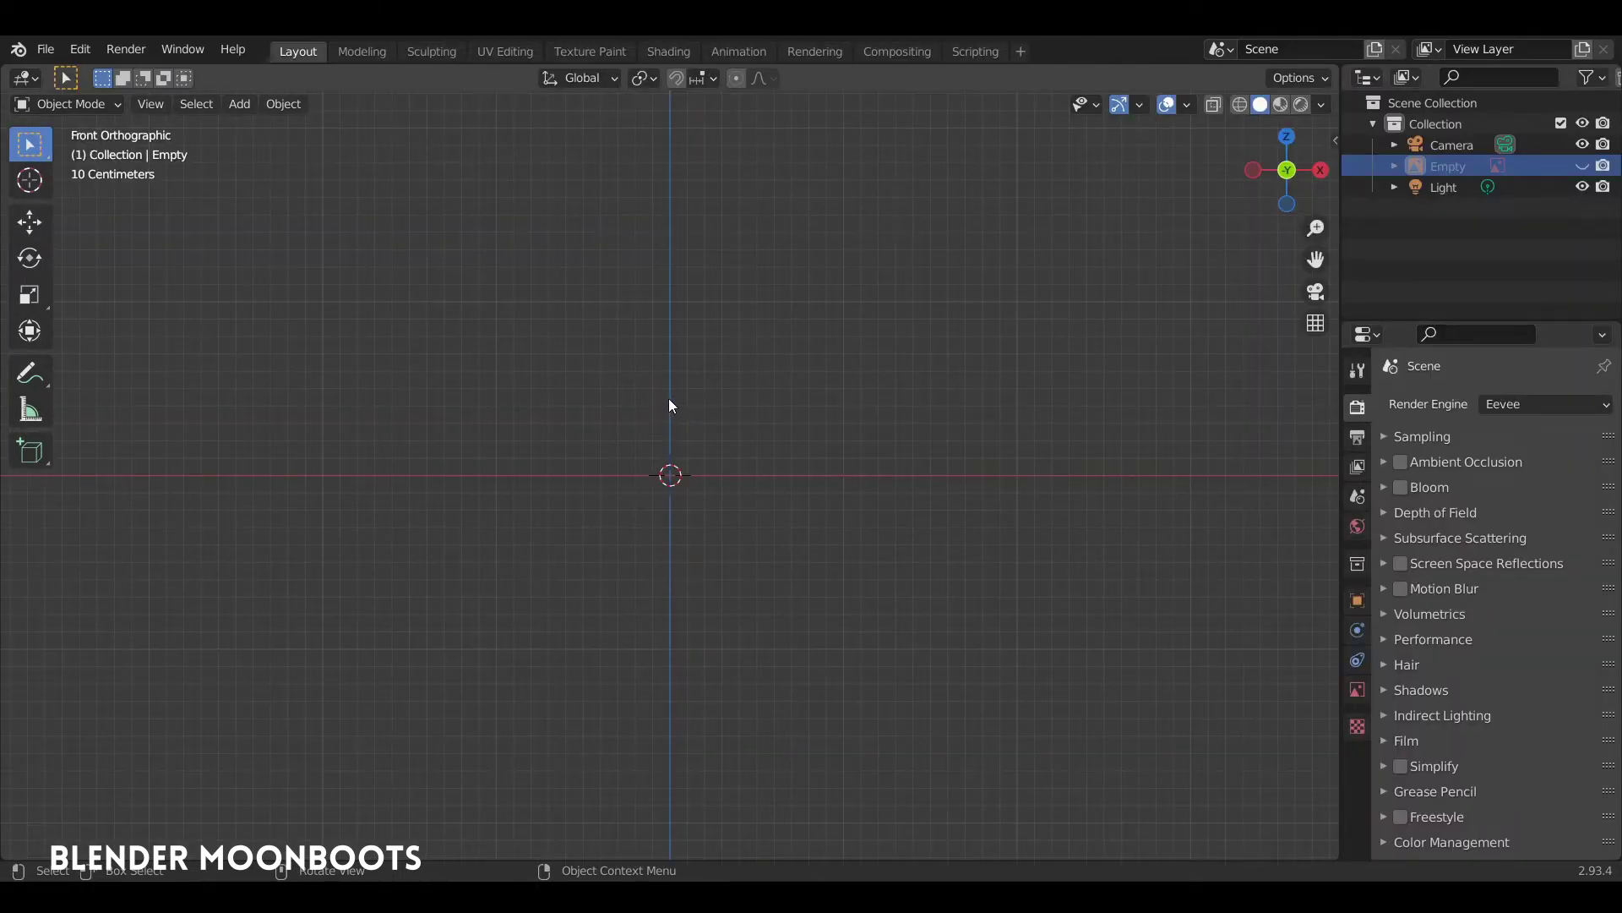
Step: Add a cube and flatten it along Z in Edit Mode
key(shift+a)
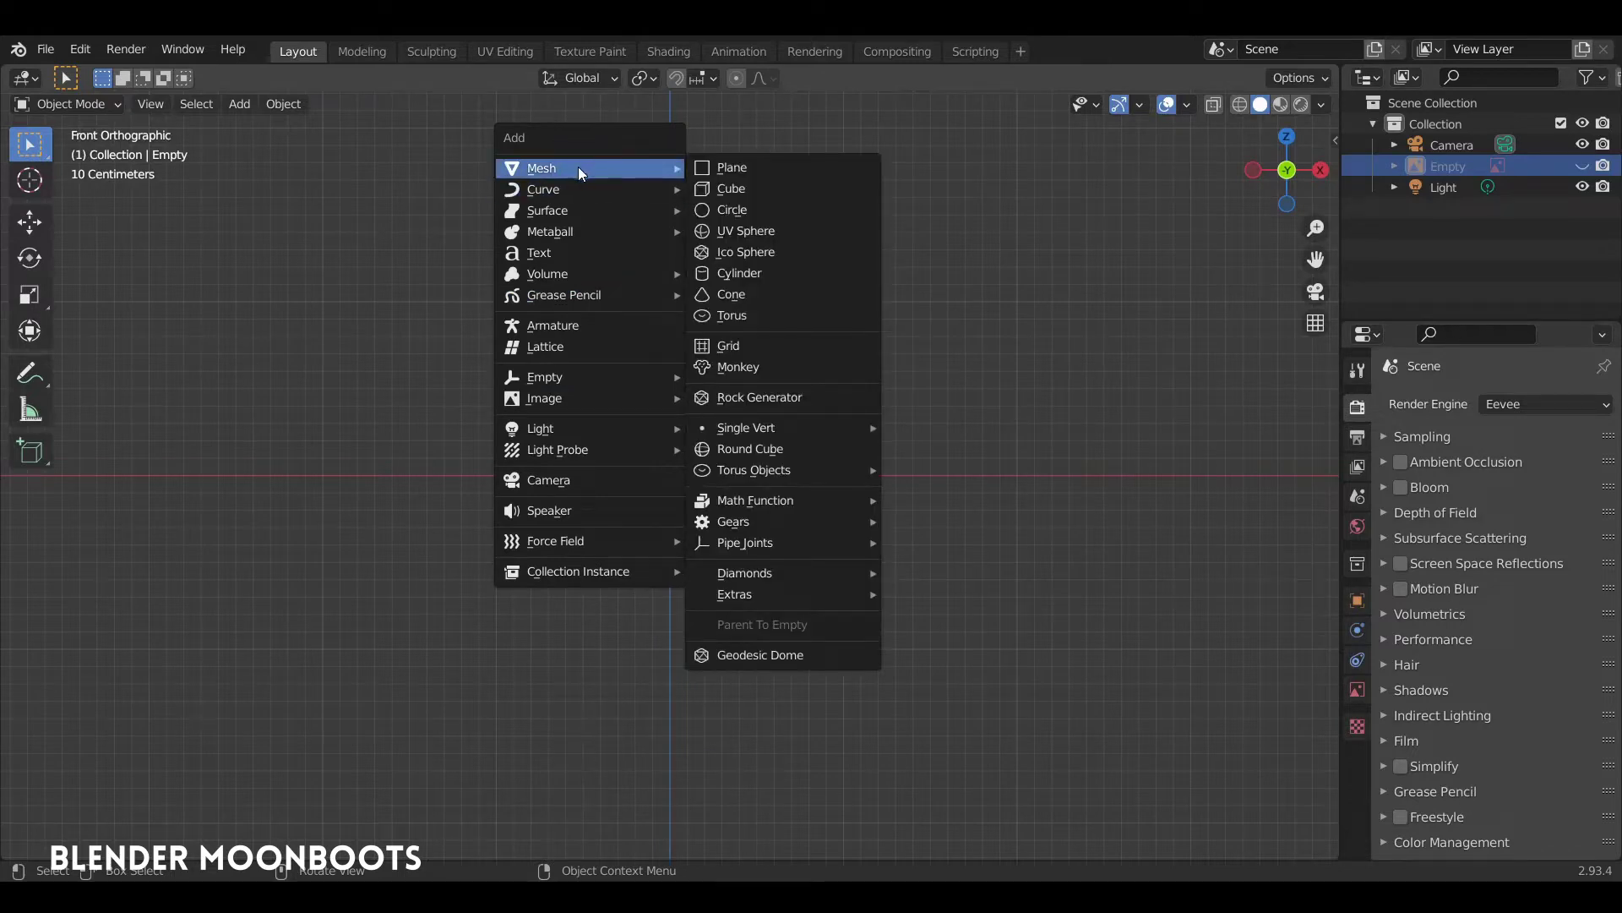
click(732, 188)
mouse_move(734, 190)
middle_down()
mouse_move(795, 359)
mouse_move(843, 332)
middle_up()
scroll(889, 402, down, 2)
key(Tab)
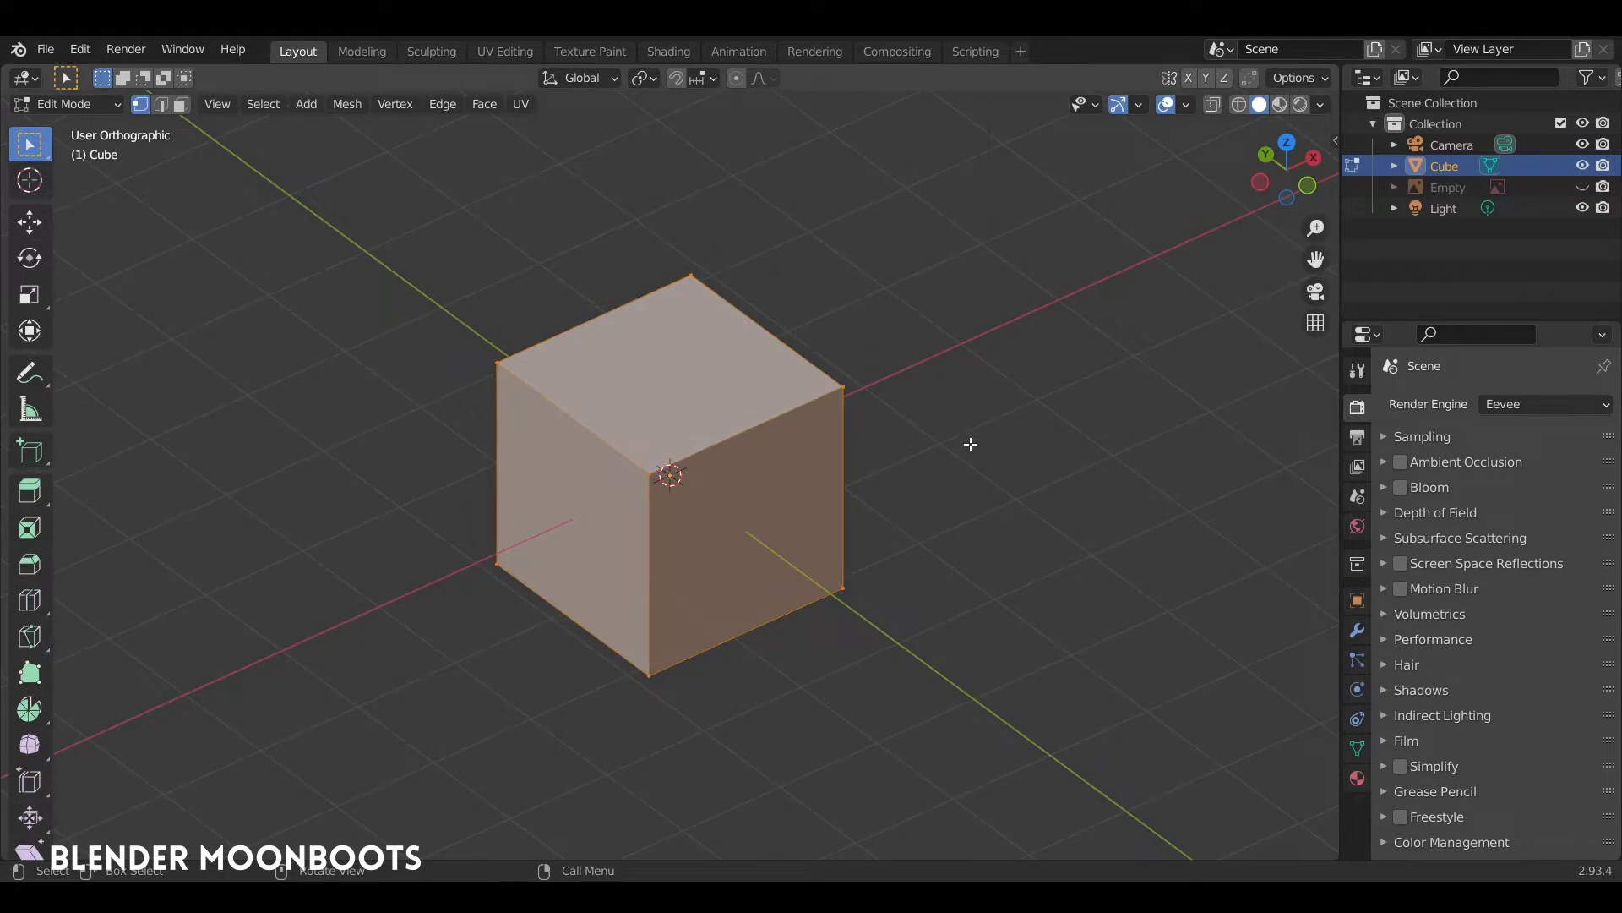
key(s)
key(z)
click(851, 418)
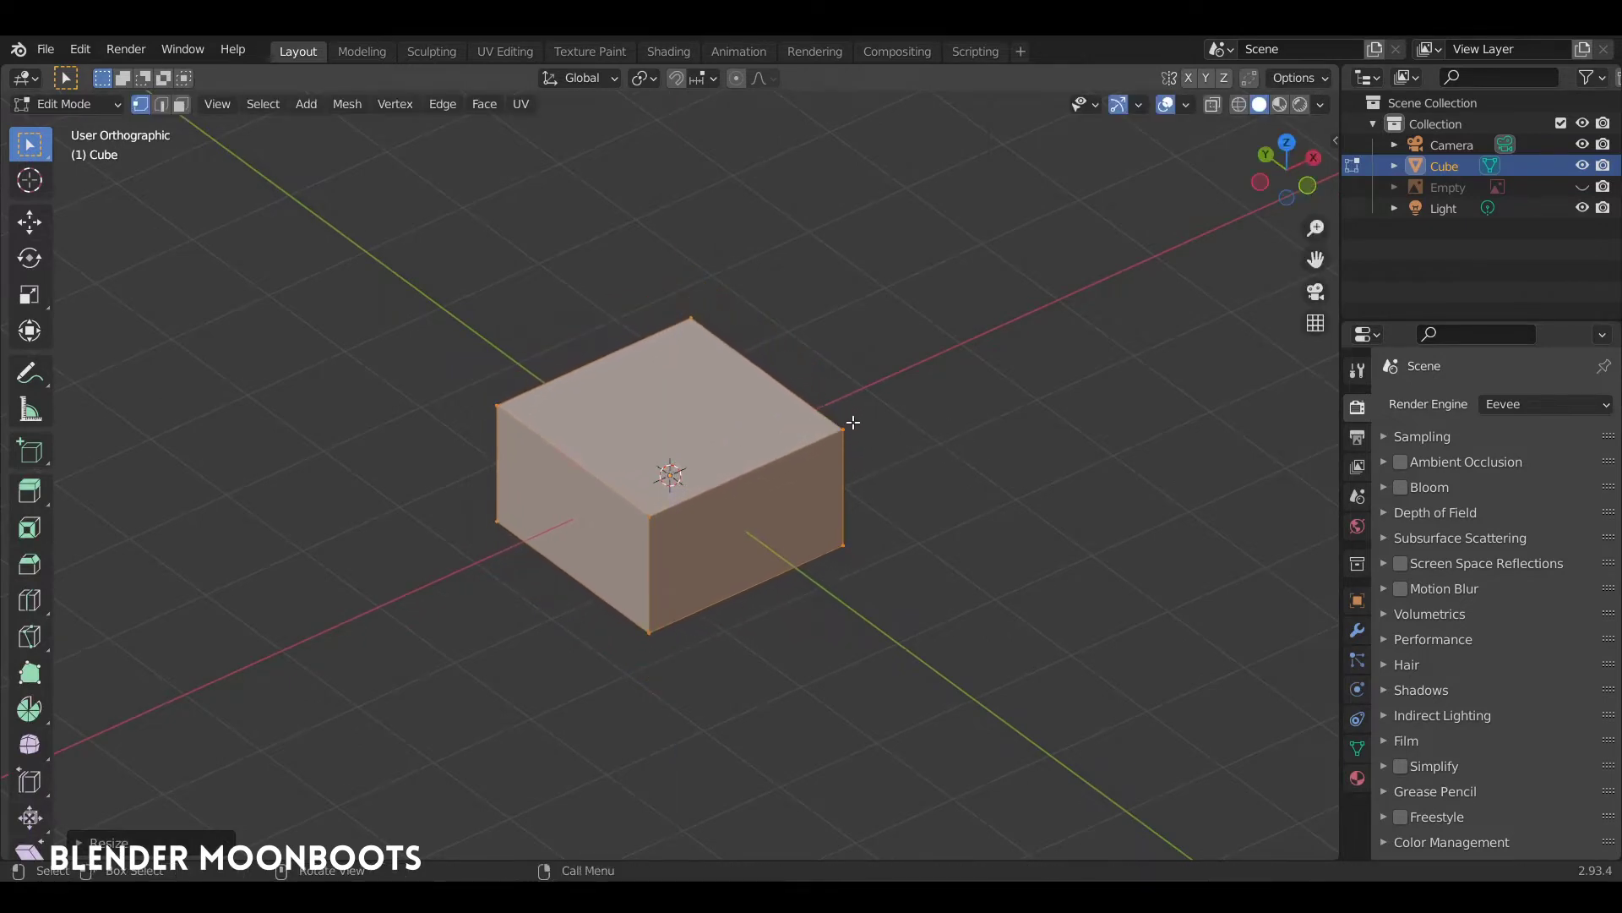
Step: Lengthen the box along Y, return to Object Mode, and split the 3D view into two stacked views
key(s)
key(y)
click(909, 535)
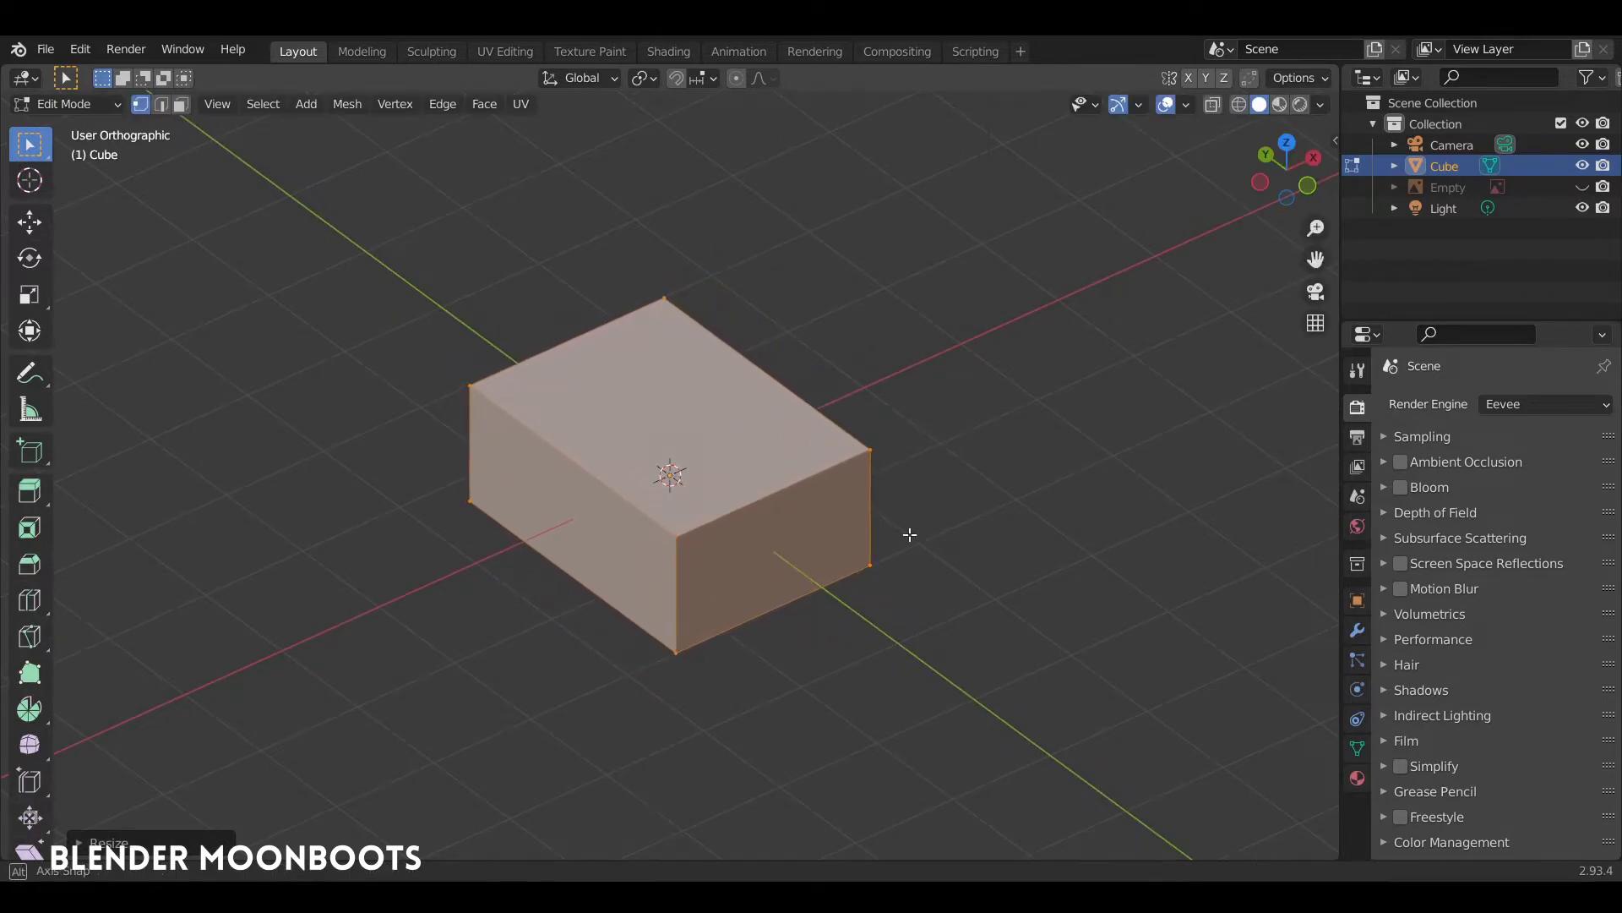
middle_drag(909, 535, 873, 555)
key(Tab)
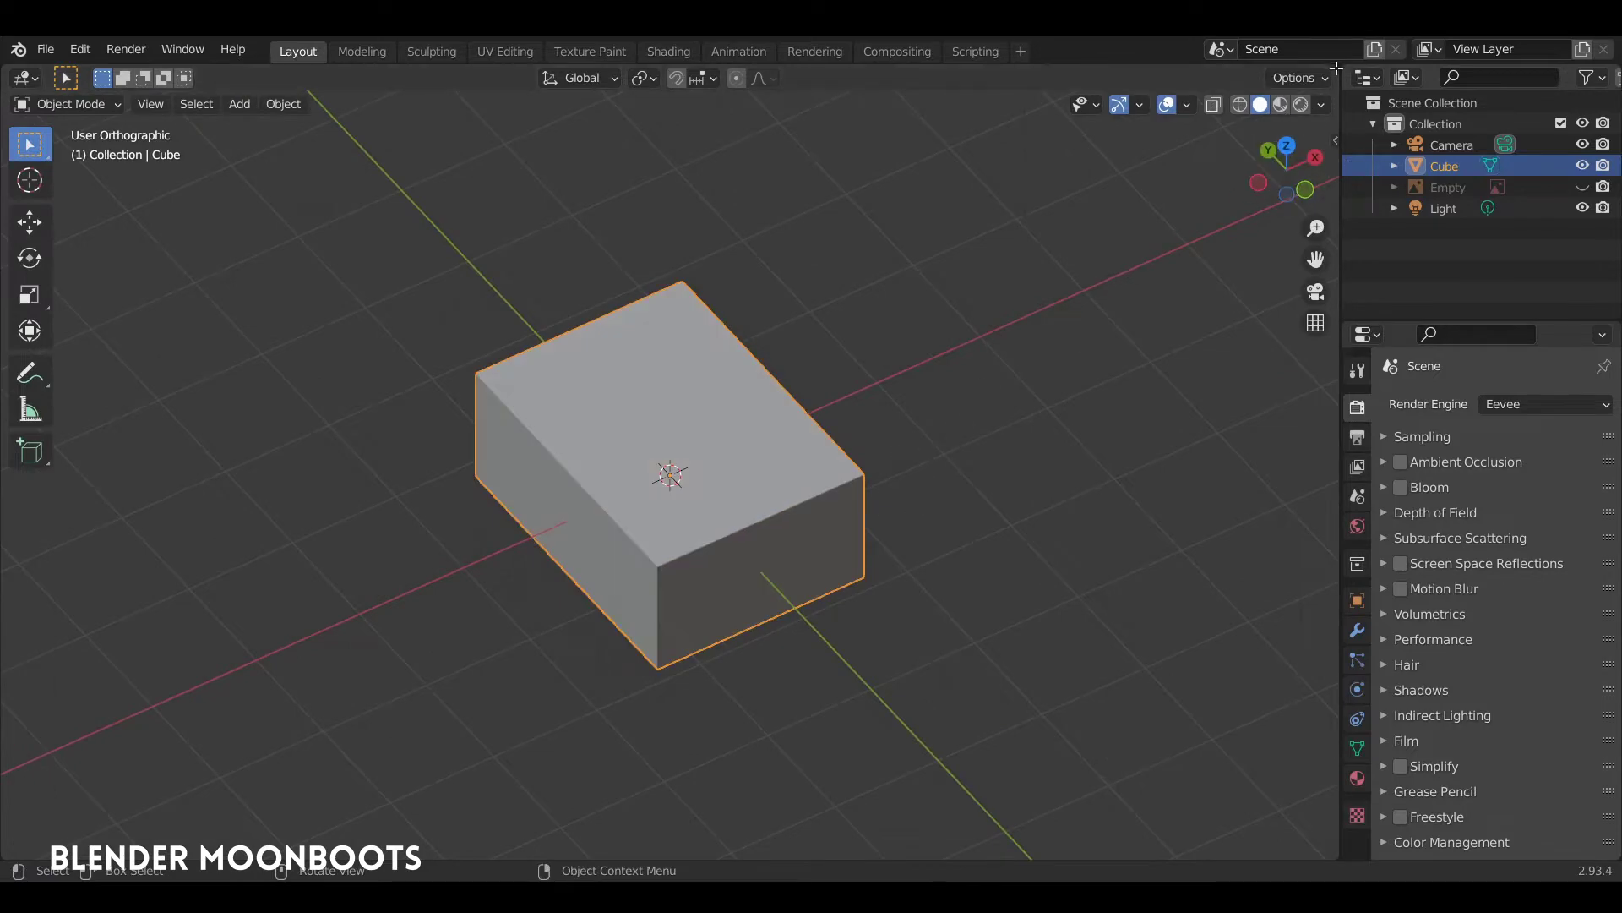
drag(1314, 110, 672, 565)
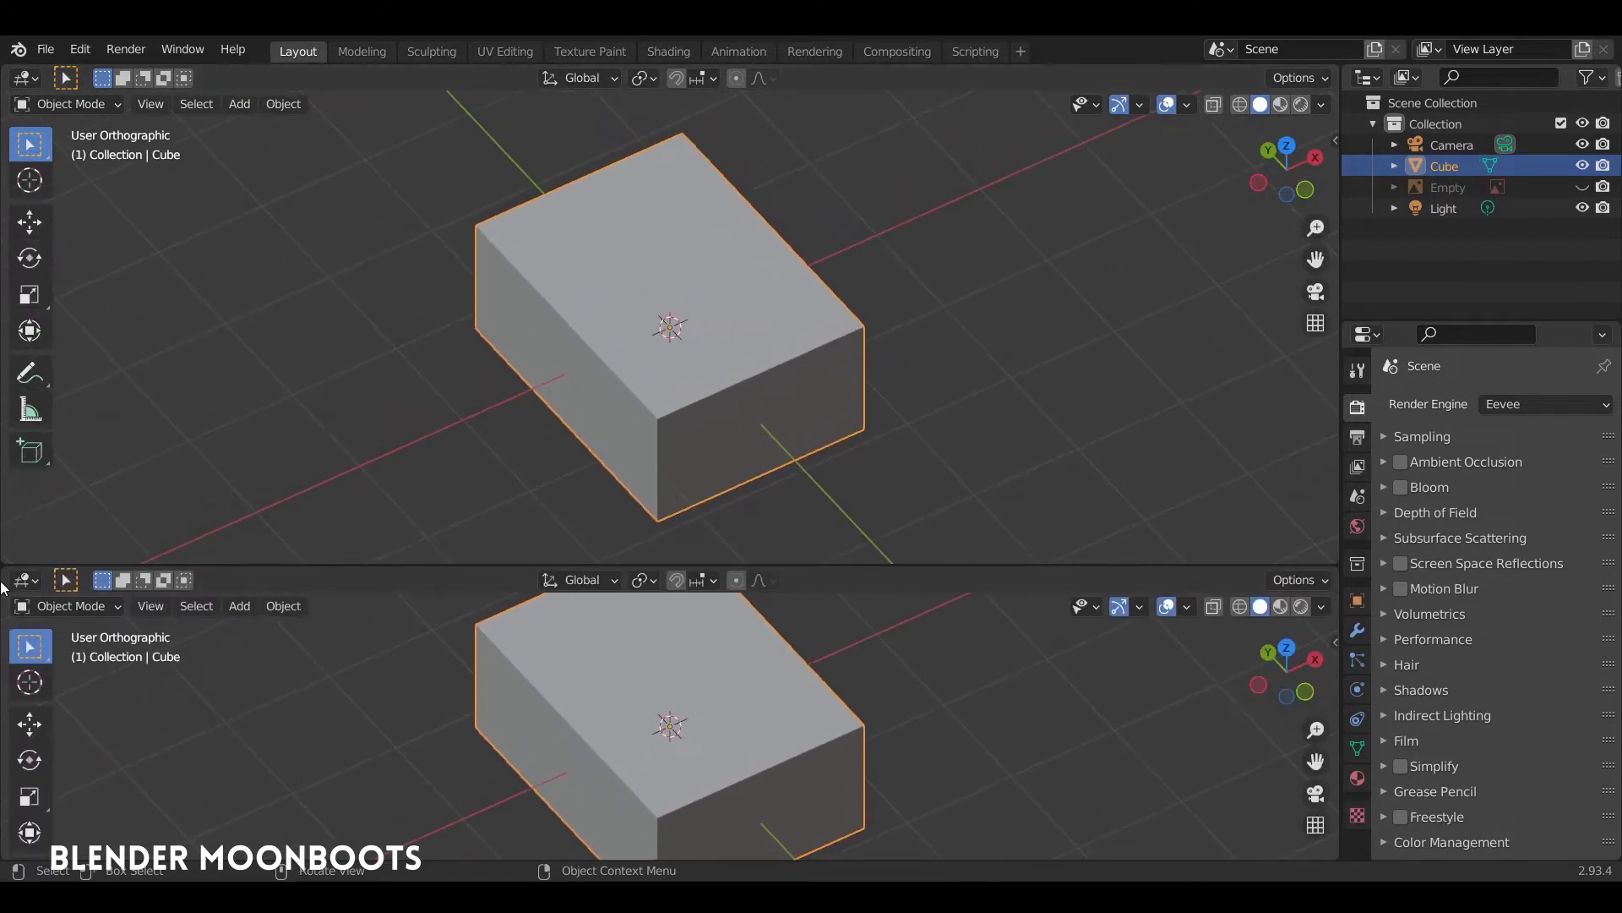
Step: Make the lower area a Shader Editor with an Image Editor beside it on the left
click(25, 579)
click(119, 774)
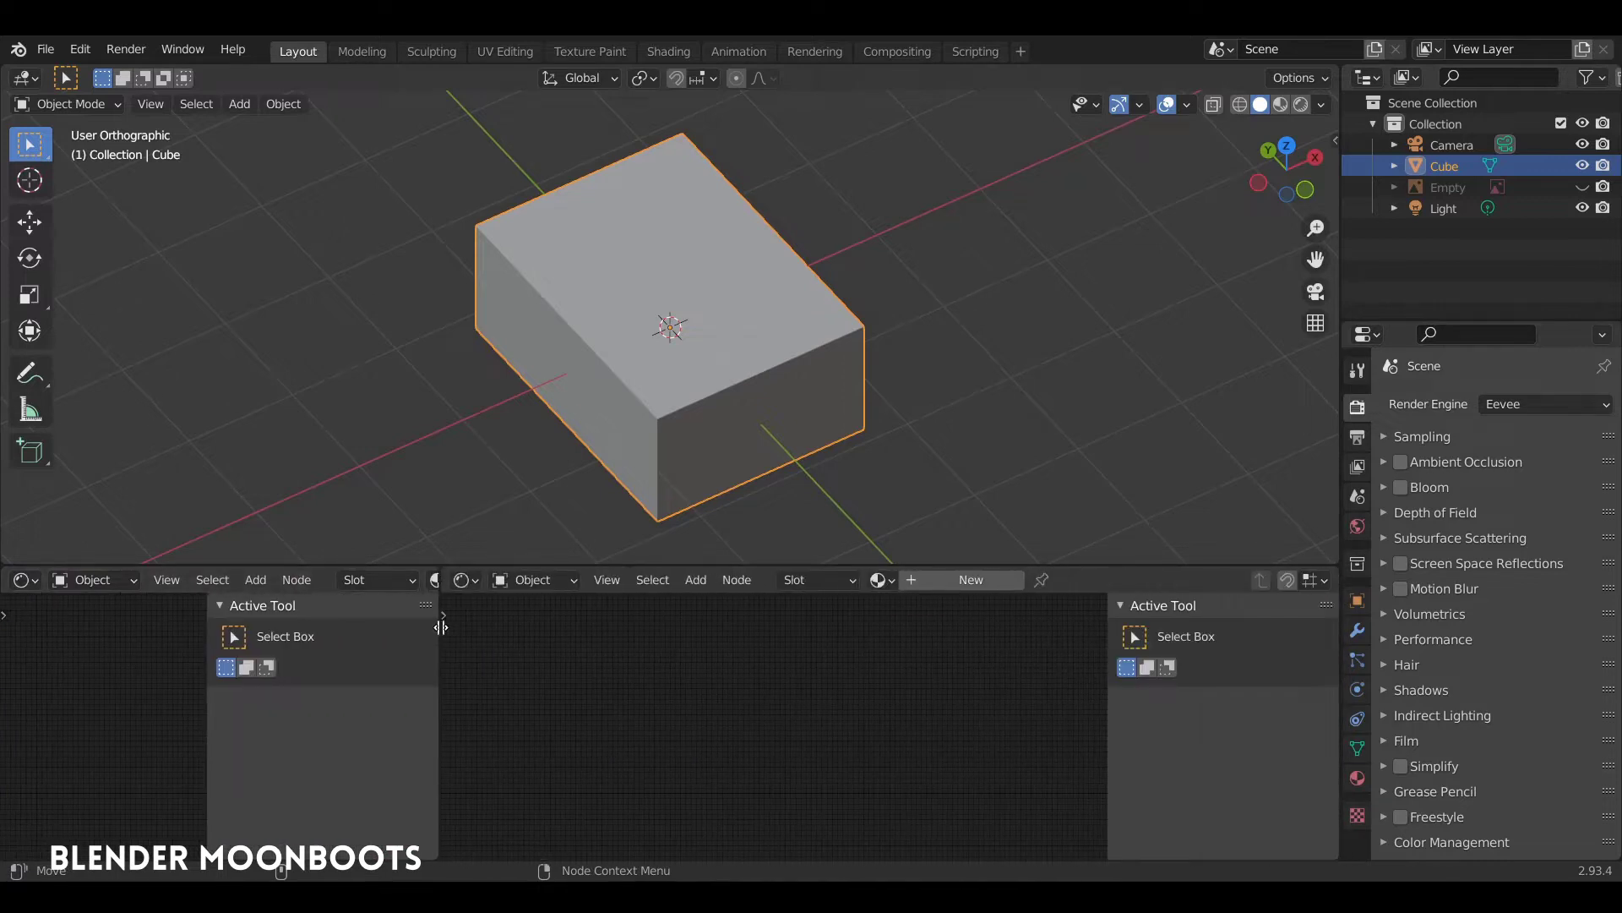
drag(1330, 583, 473, 583)
click(23, 580)
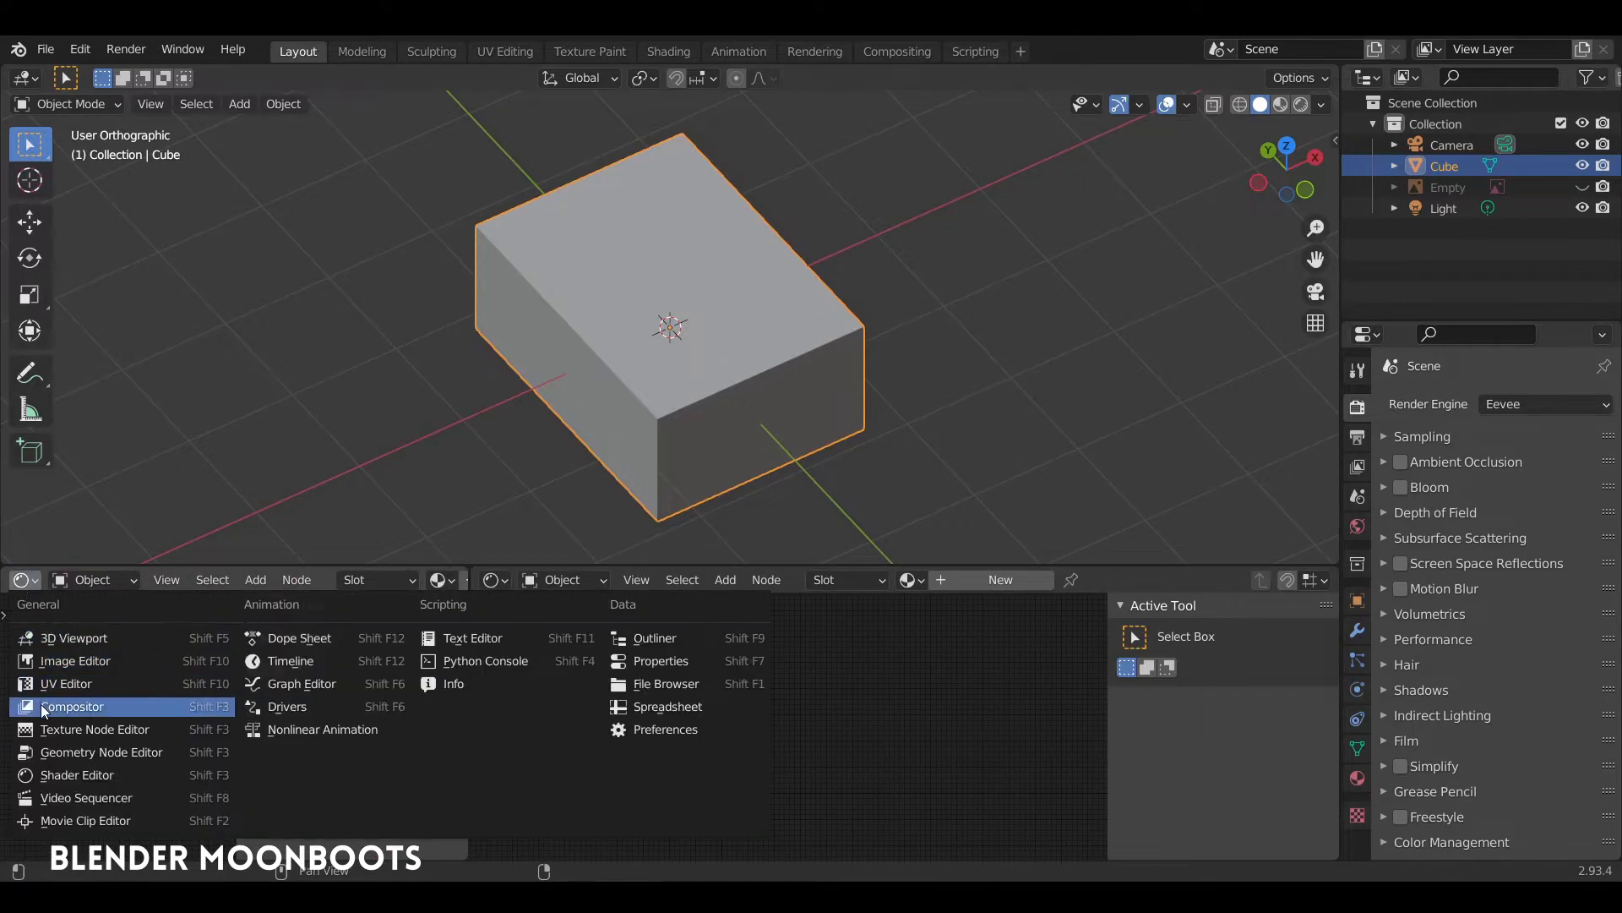
click(68, 684)
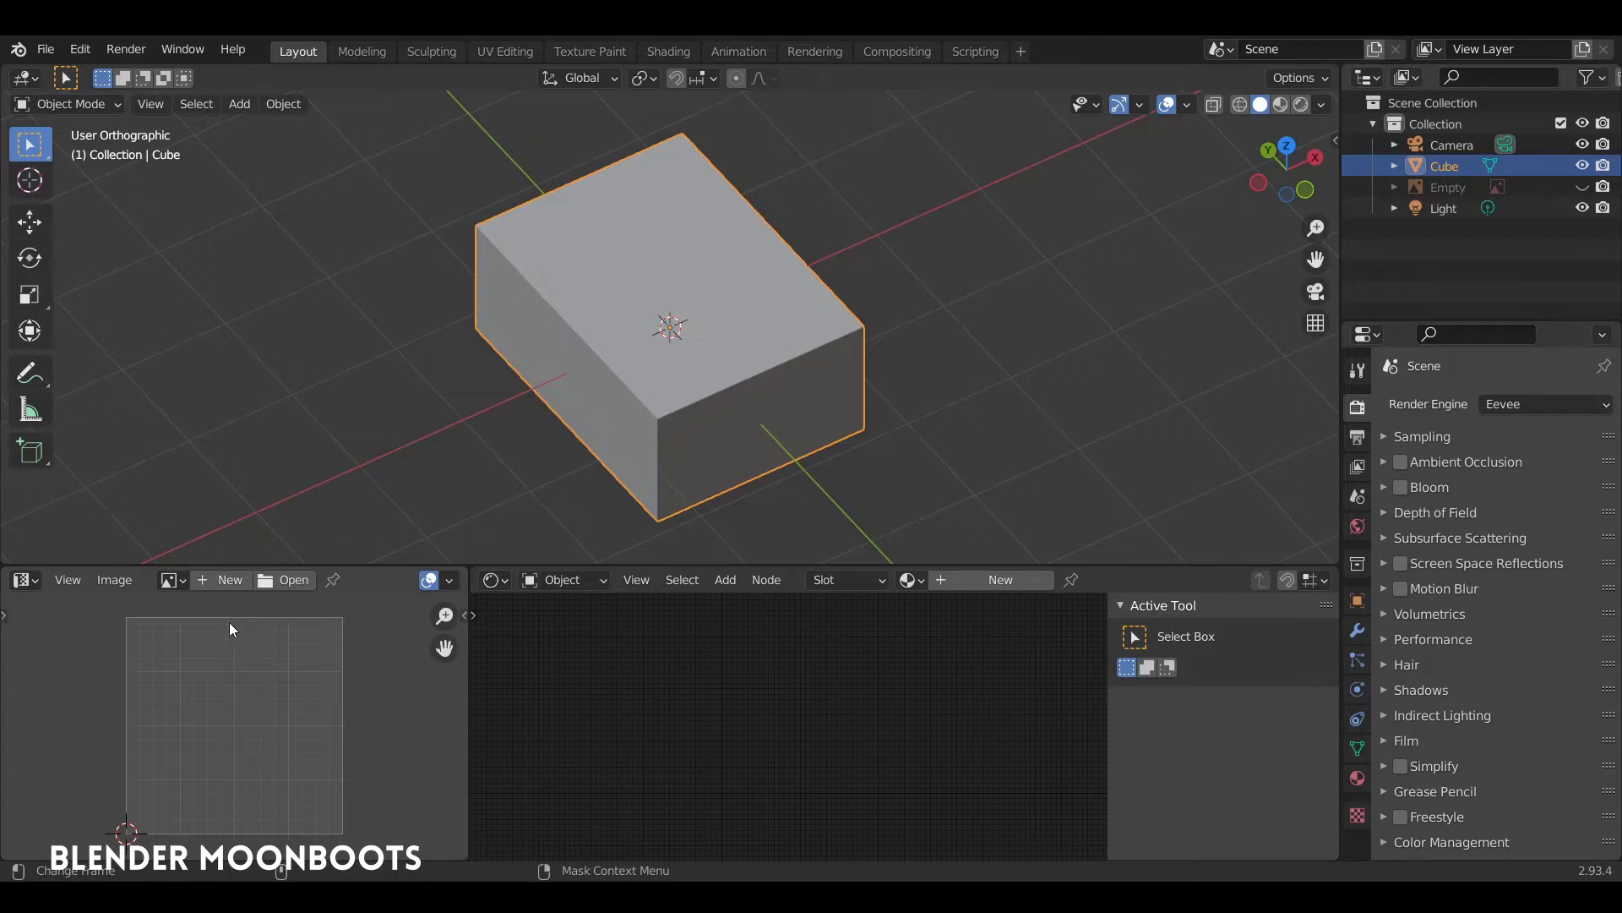
Step: Display cardboard5.jpg in the Image Editor
click(173, 579)
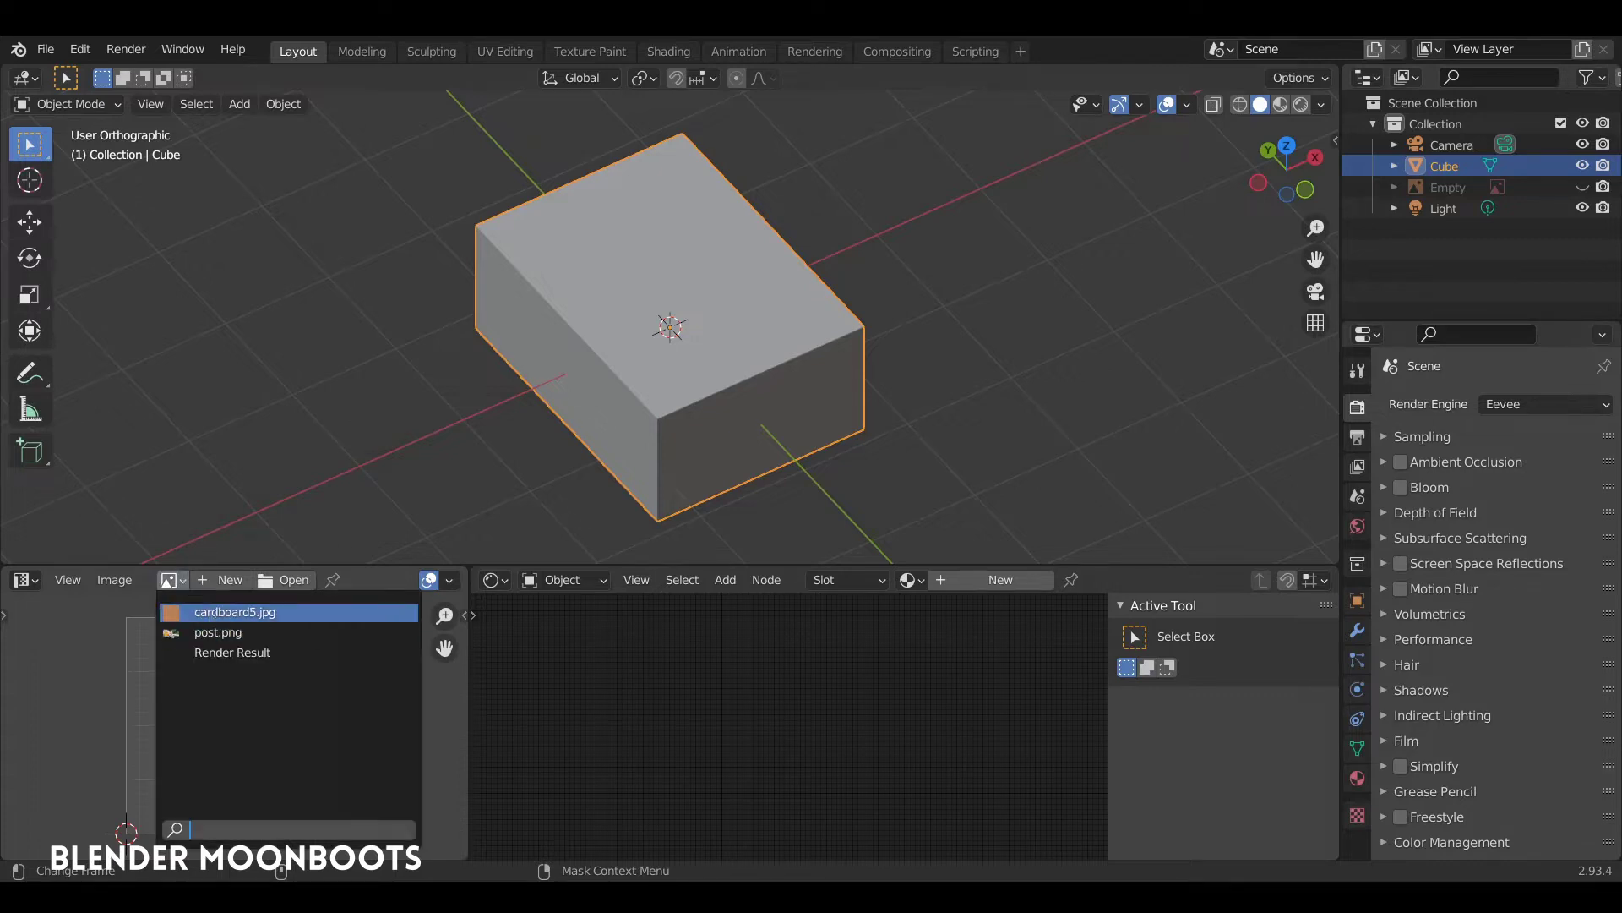
click(228, 615)
scroll(238, 718, down, 1)
scroll(264, 714, down, 2)
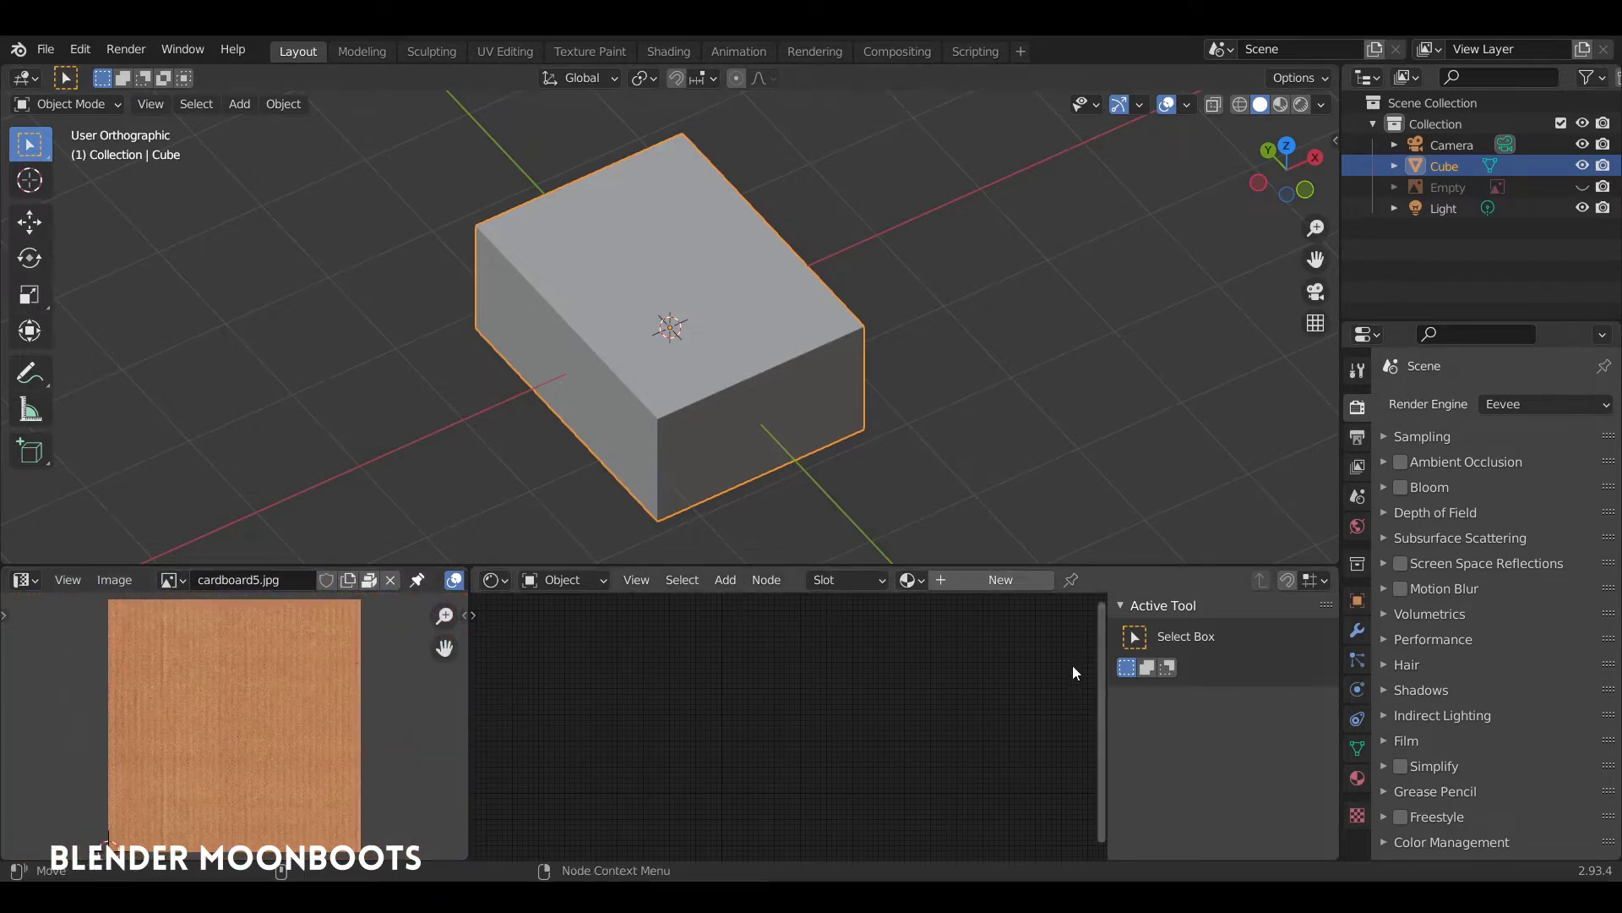
Step: Create a new material for the box and arrange the Principled BSDF node in view
key(n)
click(989, 580)
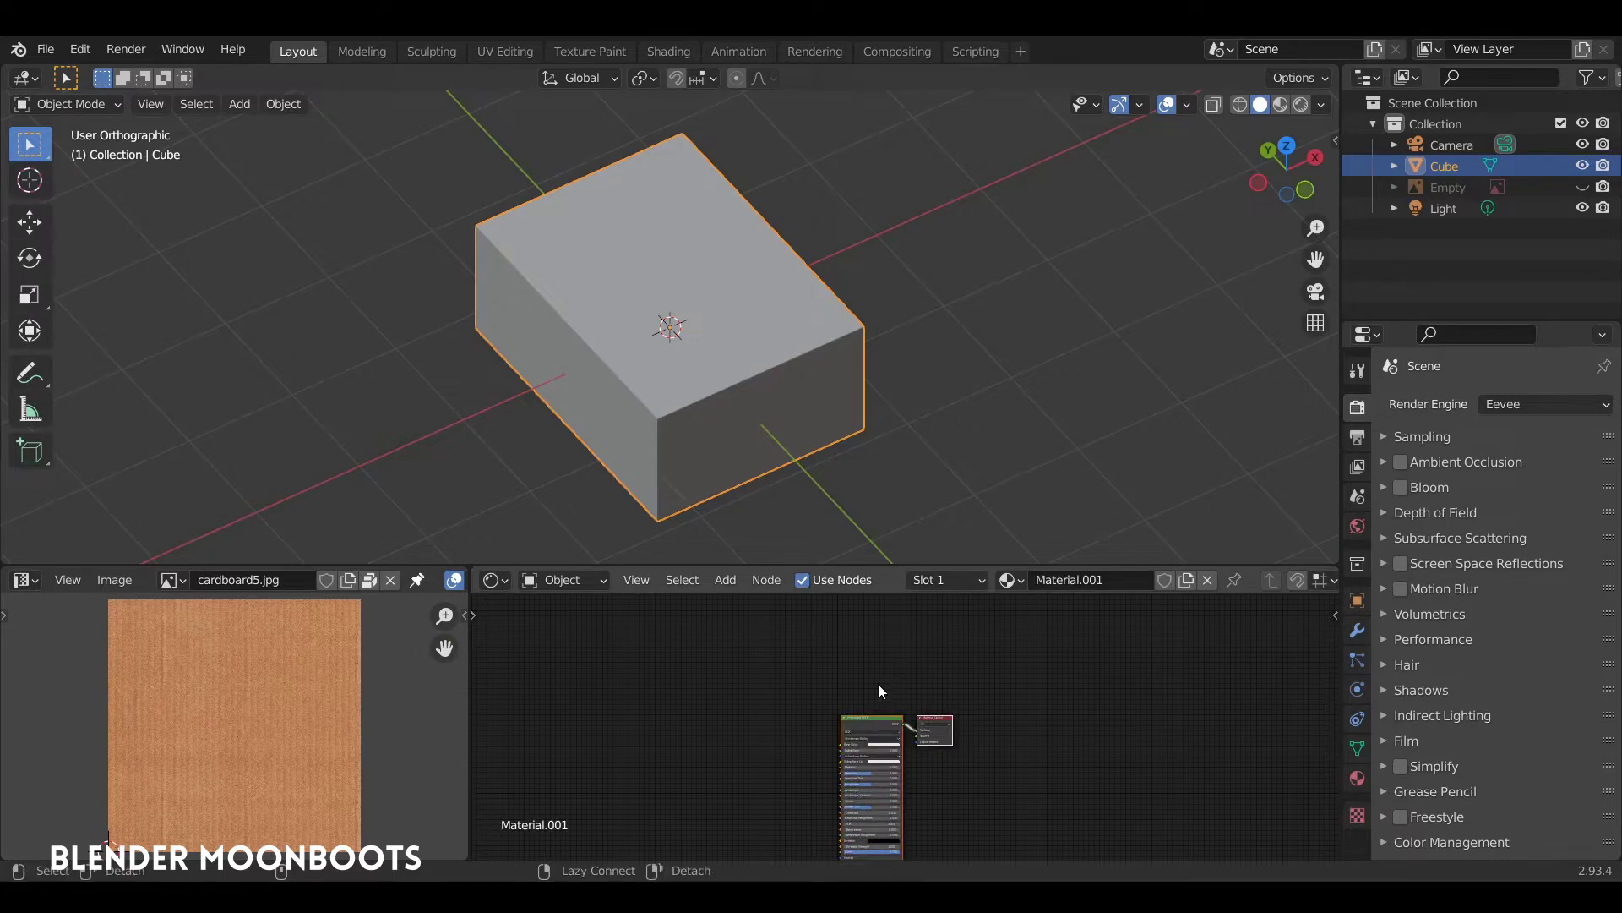
ctrl+middle_drag(879, 692, 1069, 644)
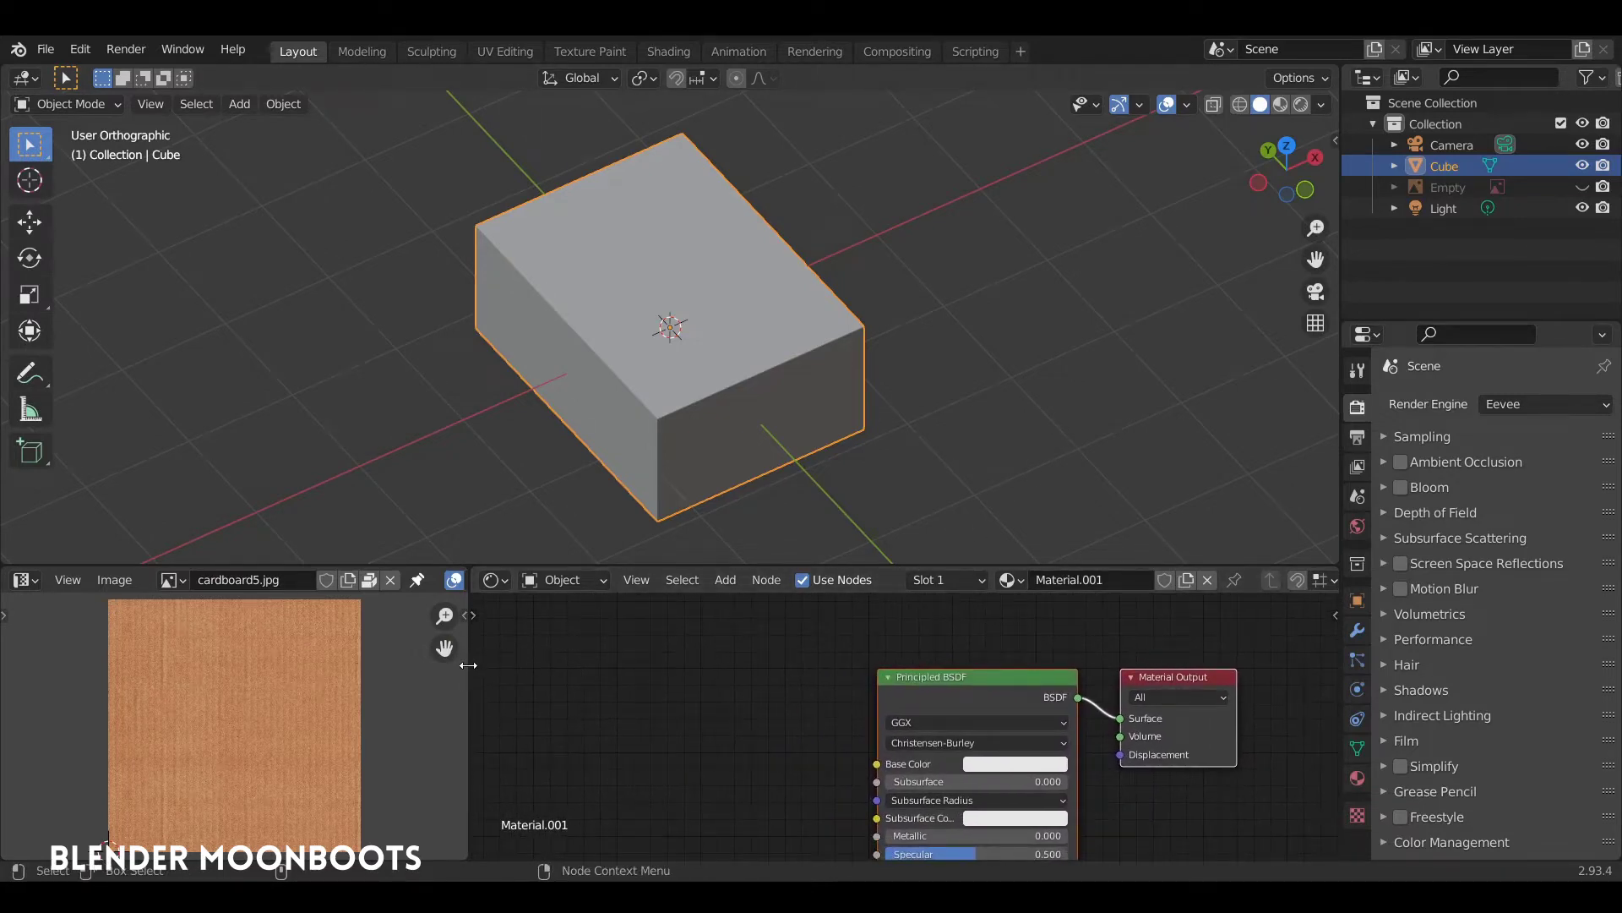
drag(471, 671, 353, 669)
drag(1012, 667, 985, 658)
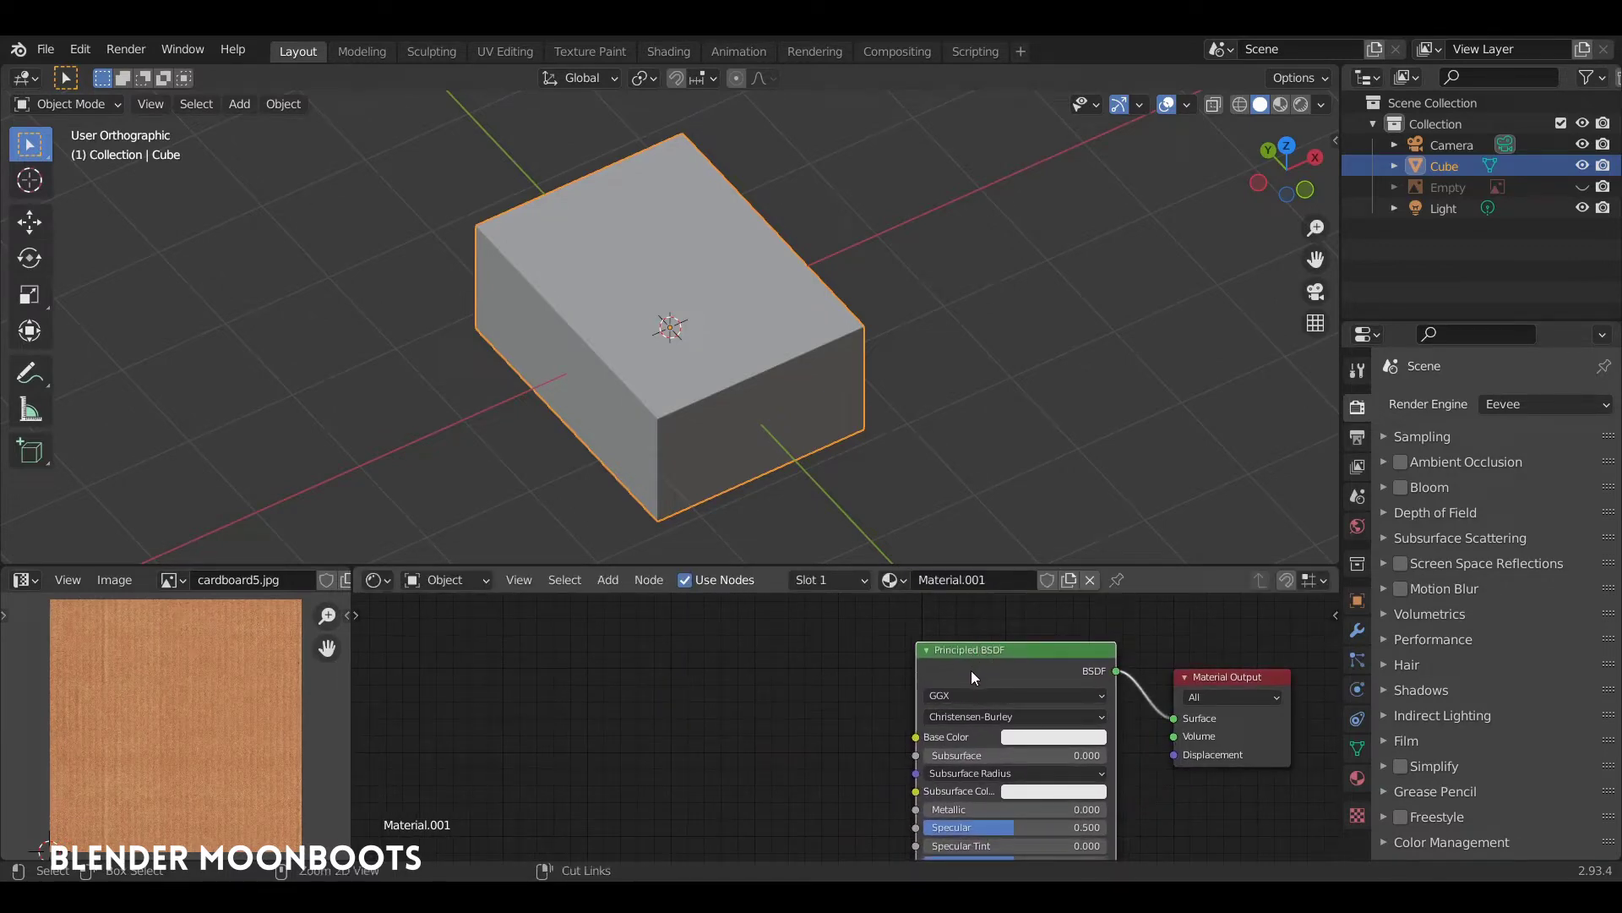
Step: Add a Node Wrangler texture chain to Base Color and load cardboard5.jpg into the Image Texture node
key(ctrl+t)
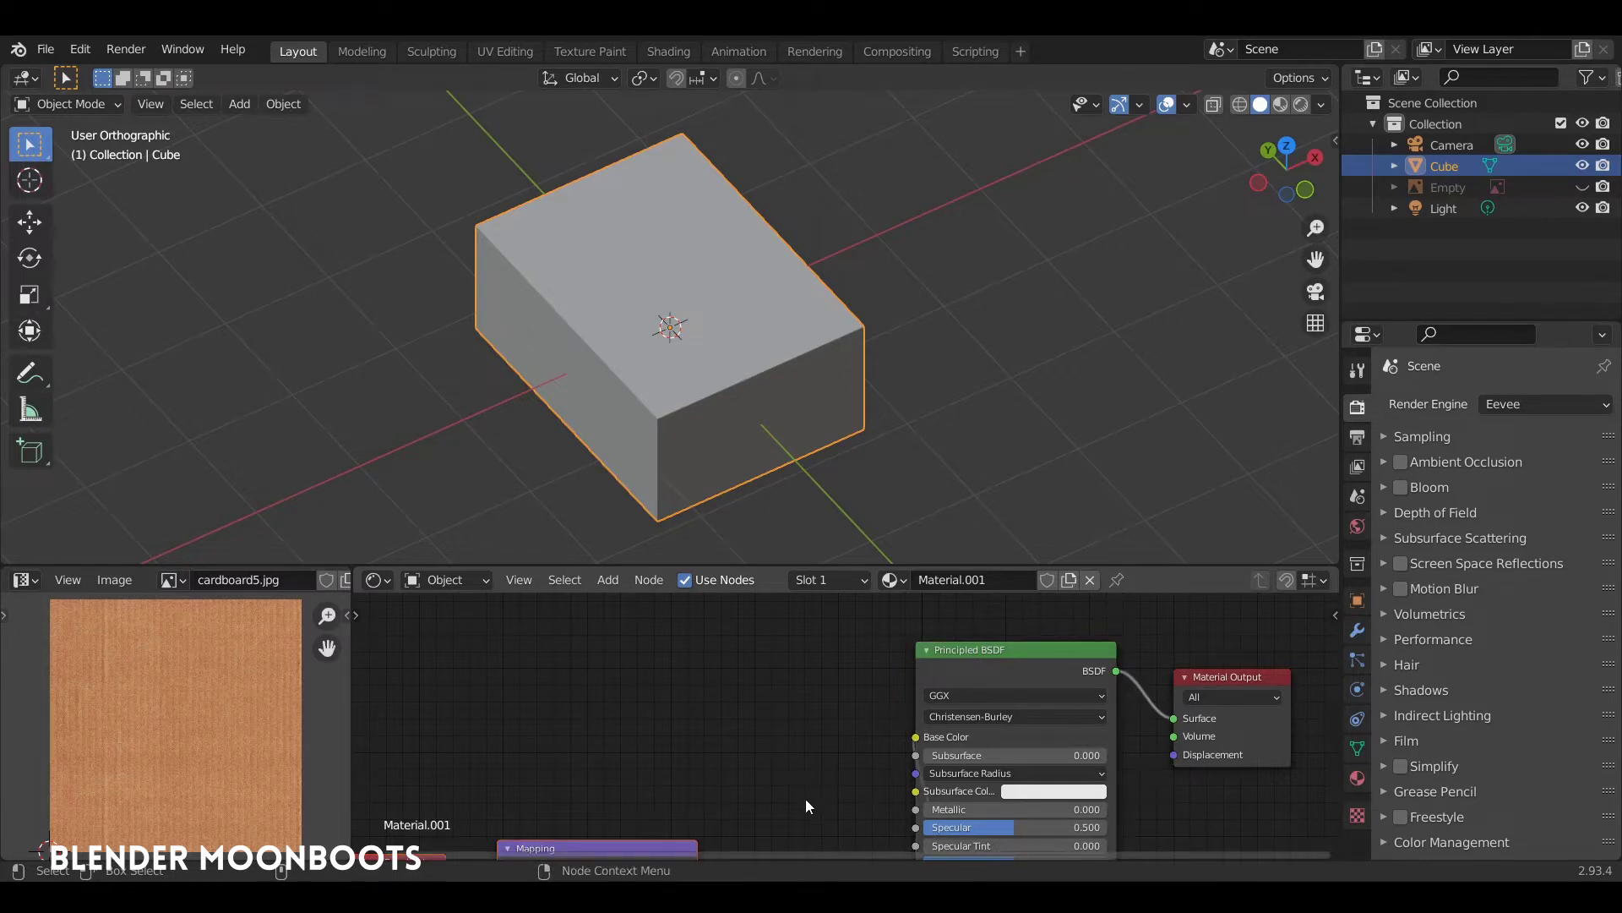
key(g)
click(744, 676)
mouse_move(744, 676)
middle_down()
mouse_move(856, 639)
mouse_move(781, 630)
middle_up()
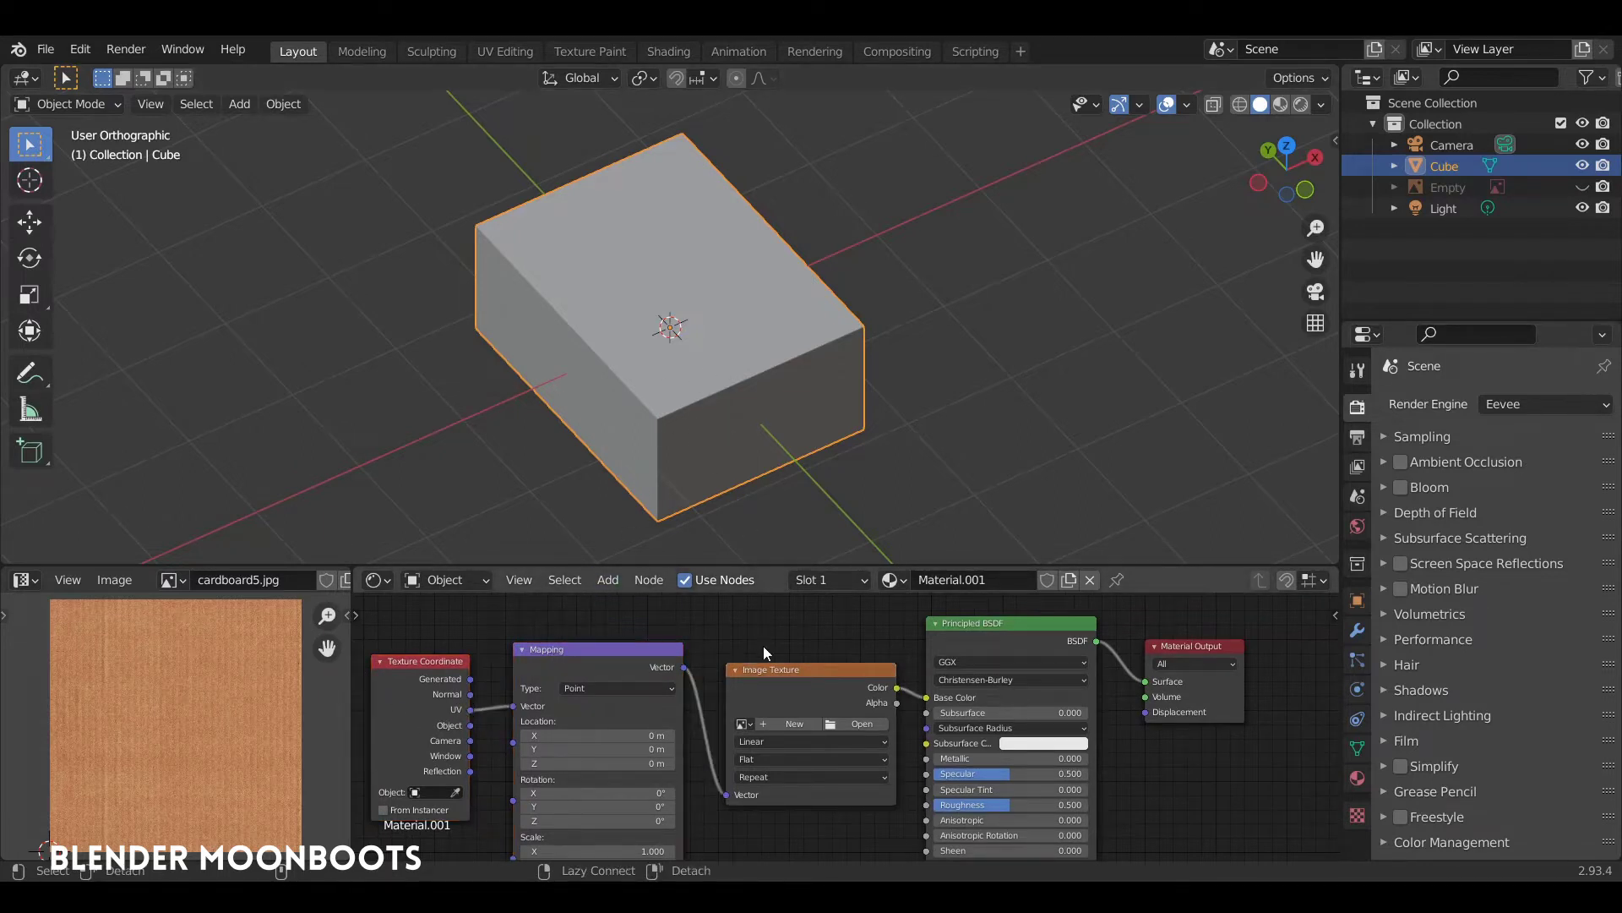
scroll(763, 647, up, 2)
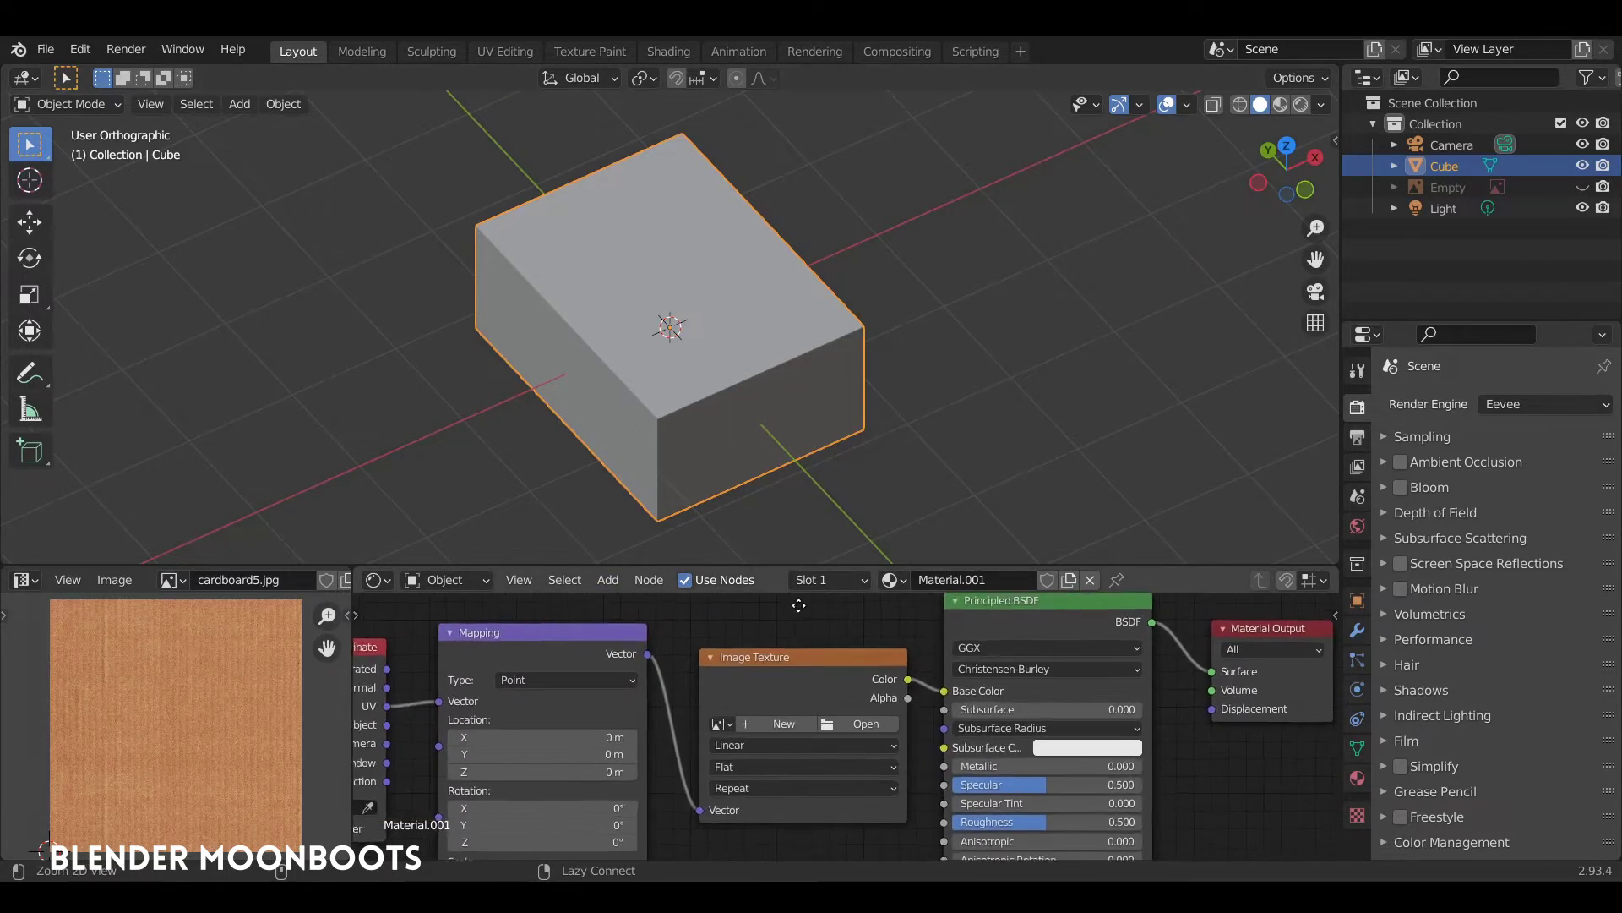
click(718, 724)
click(767, 545)
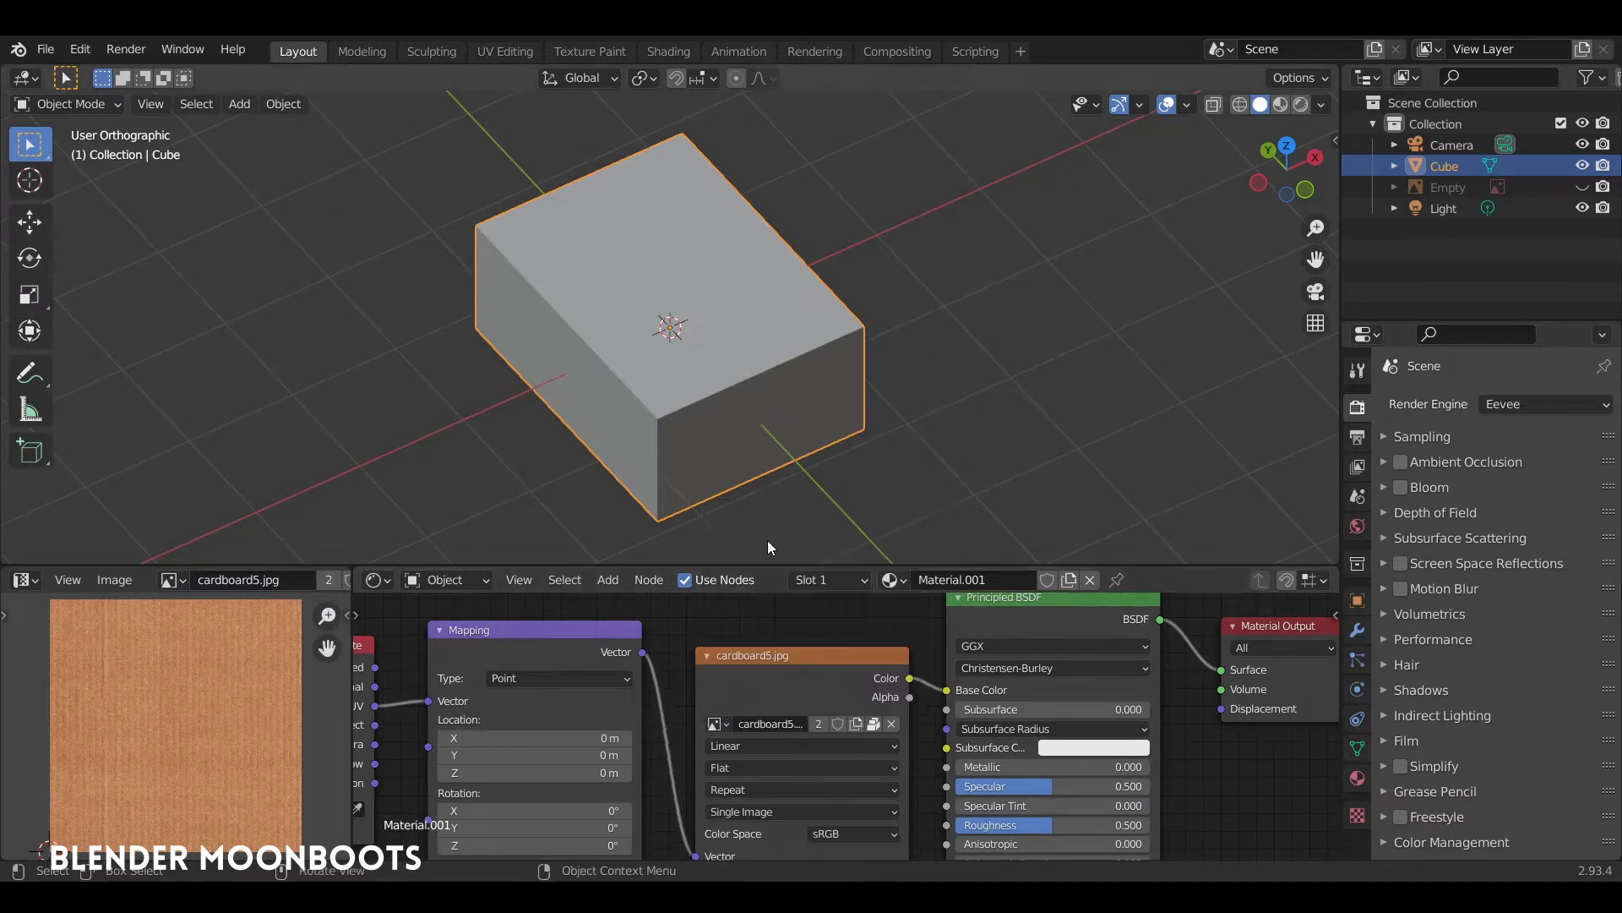
scroll(923, 295, down, 3)
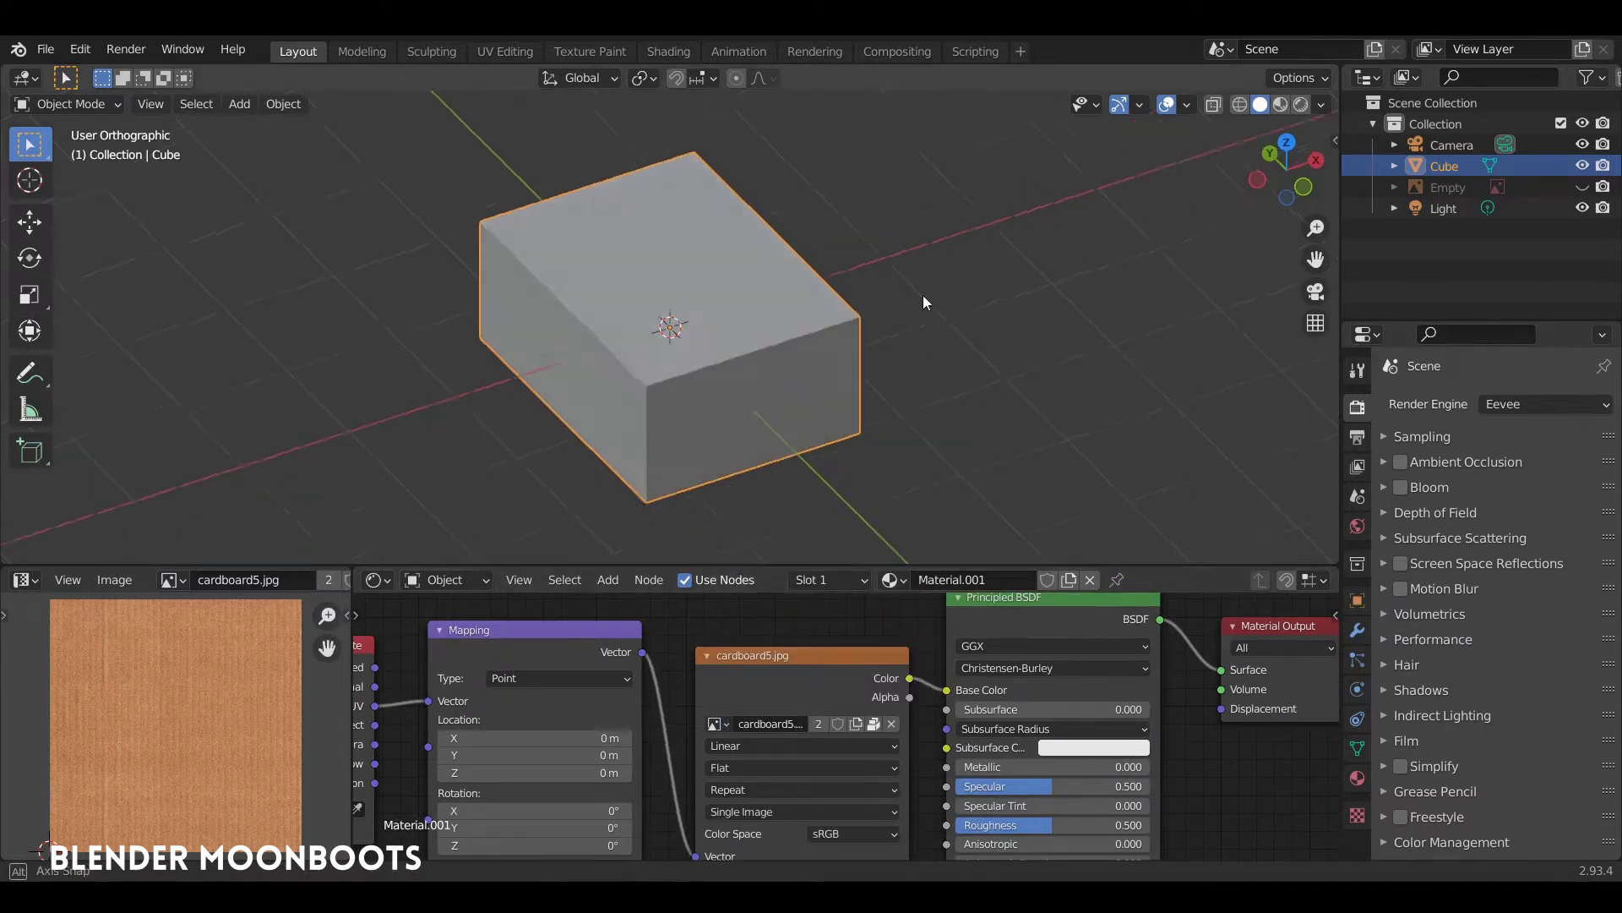
middle_drag(923, 296, 977, 353)
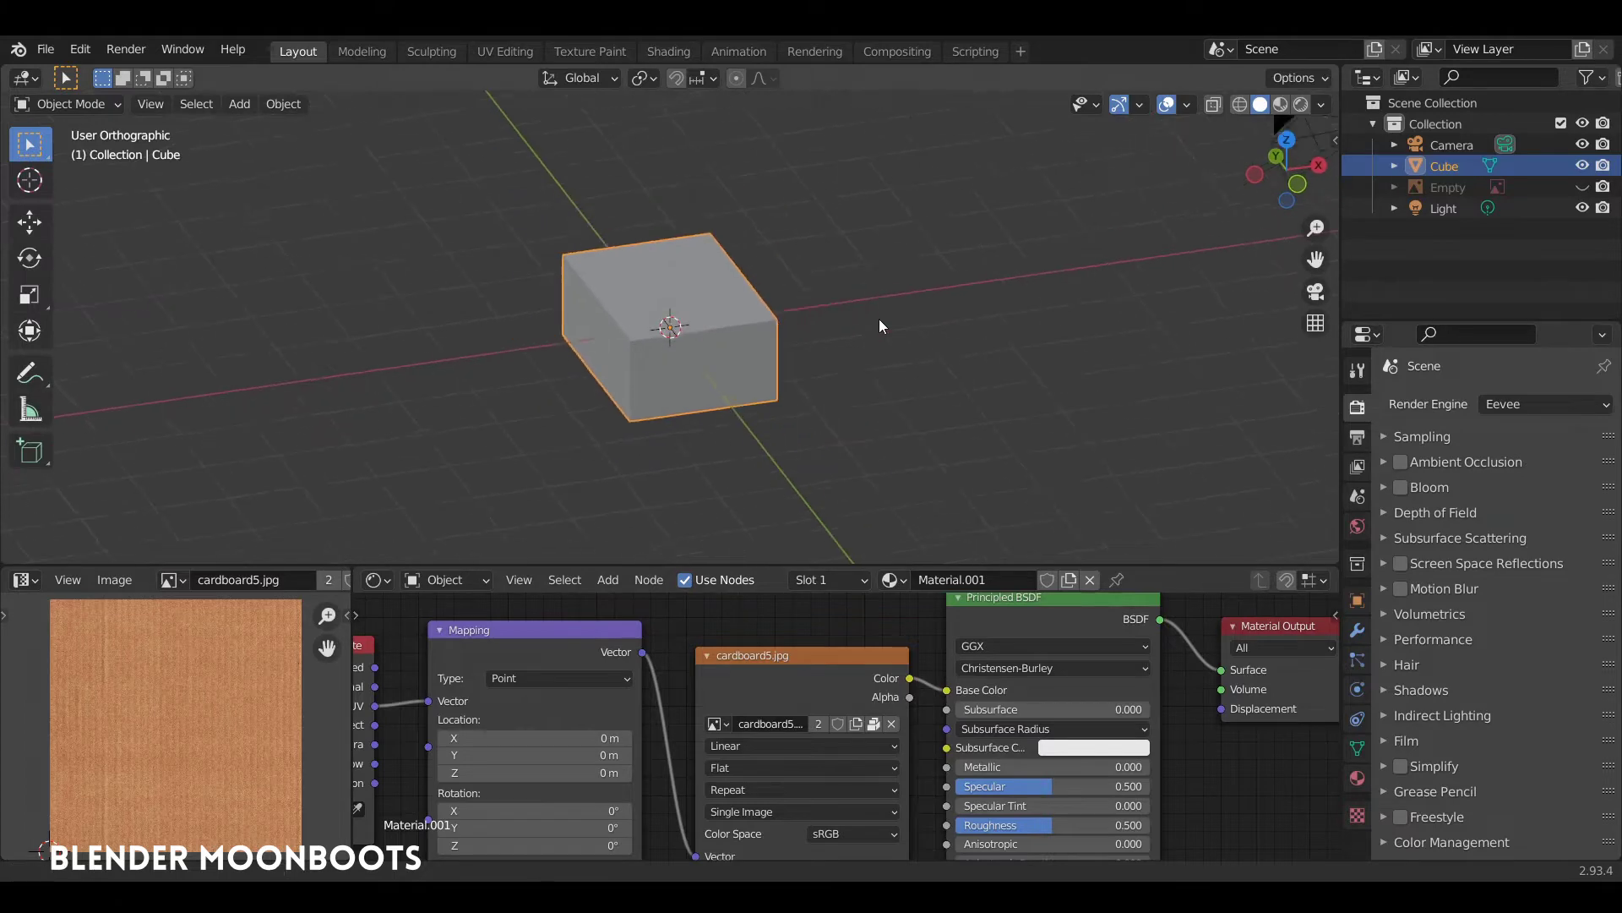
Step: Switch to Rendered shading and move the light to a new position from the front view
click(1302, 105)
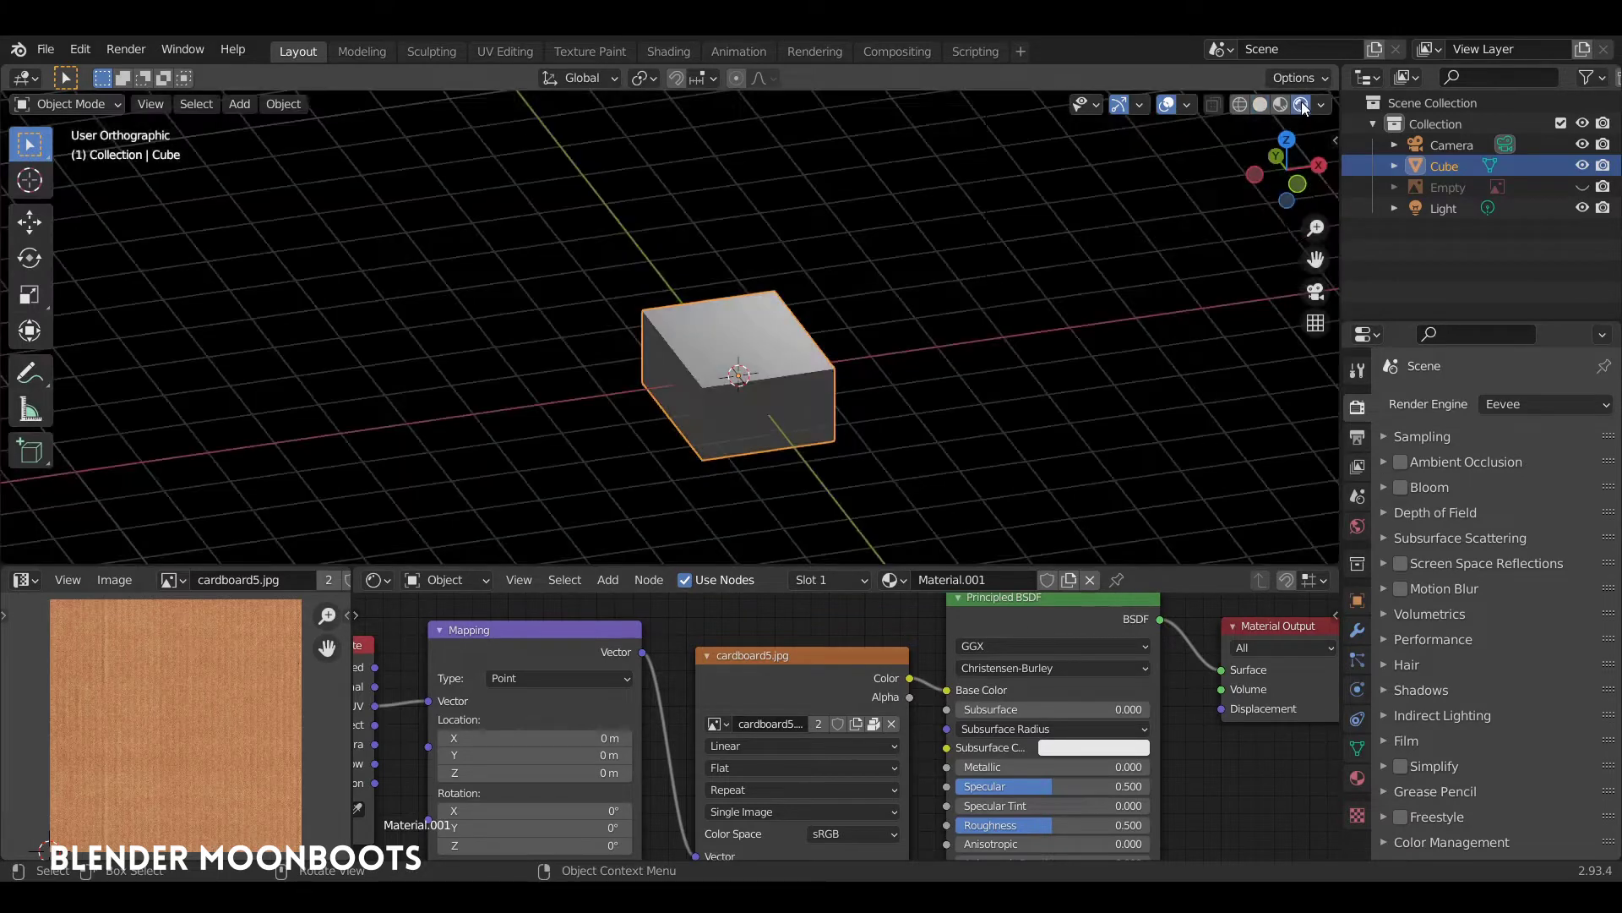
scroll(850, 347, down, 3)
middle_drag(850, 346, 844, 340)
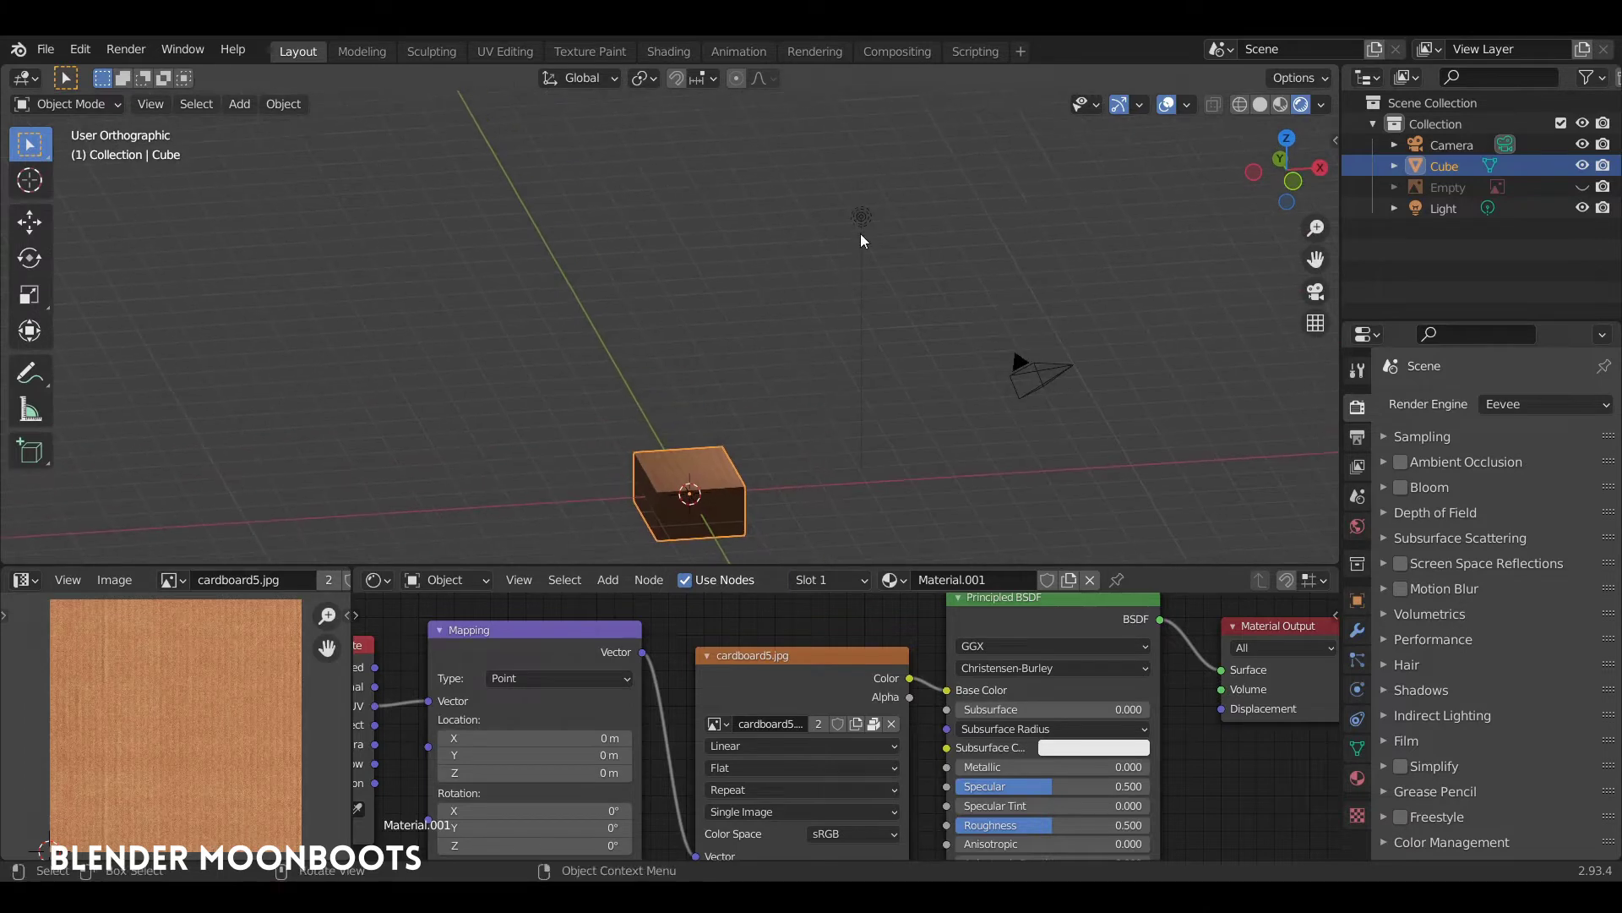
click(862, 220)
key(KP_1)
key(g)
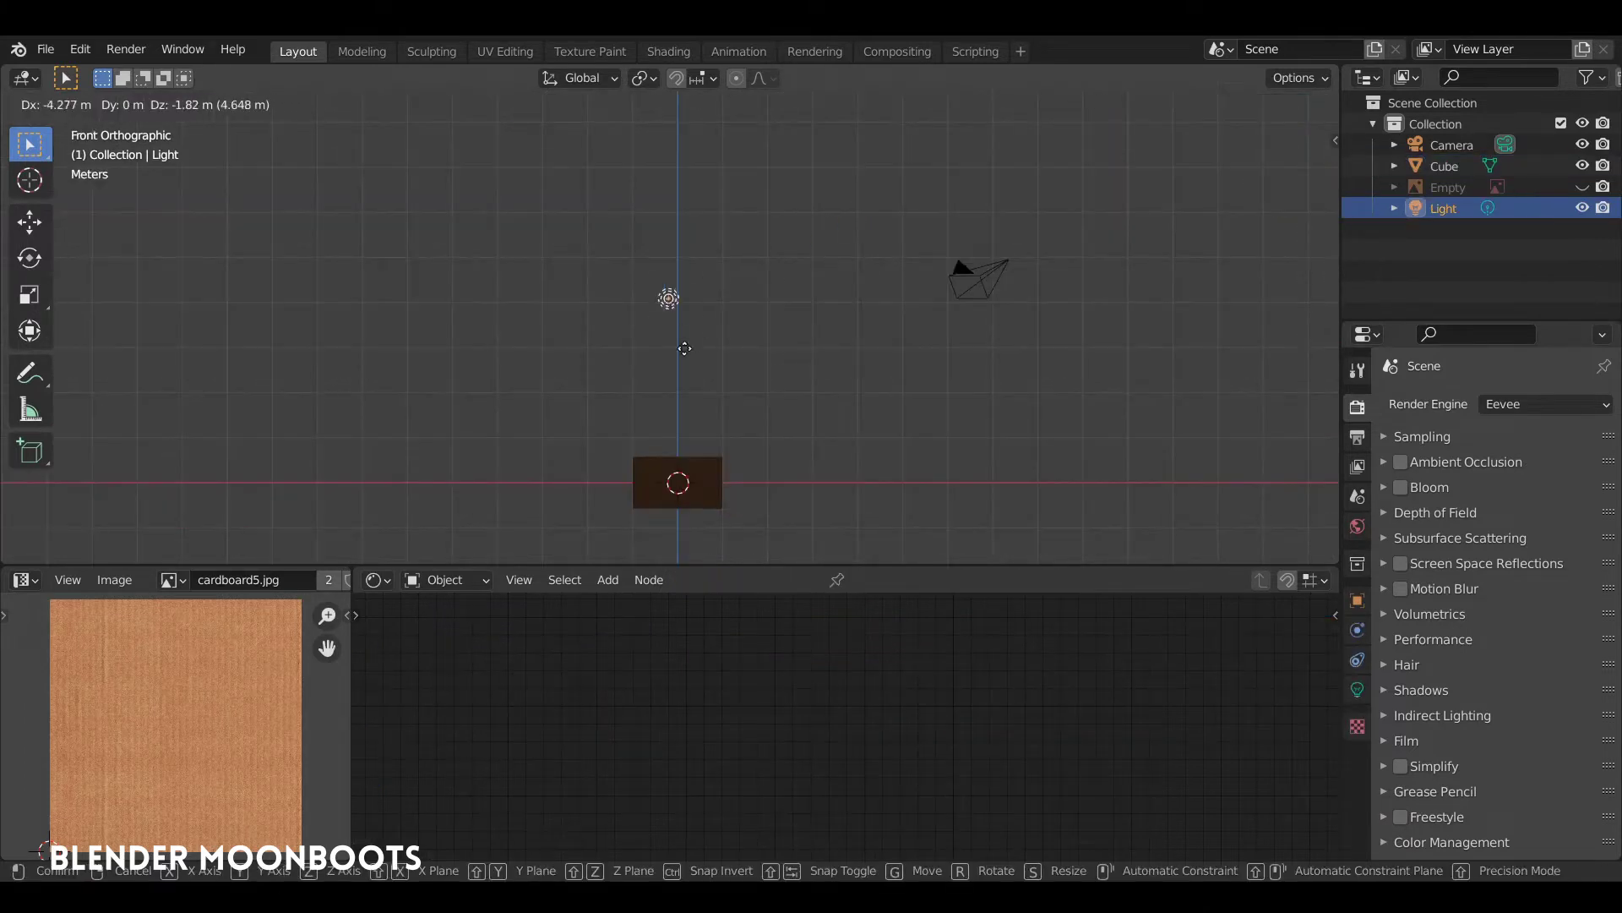
click(701, 347)
mouse_move(701, 347)
middle_down()
mouse_move(811, 418)
mouse_move(879, 333)
middle_up()
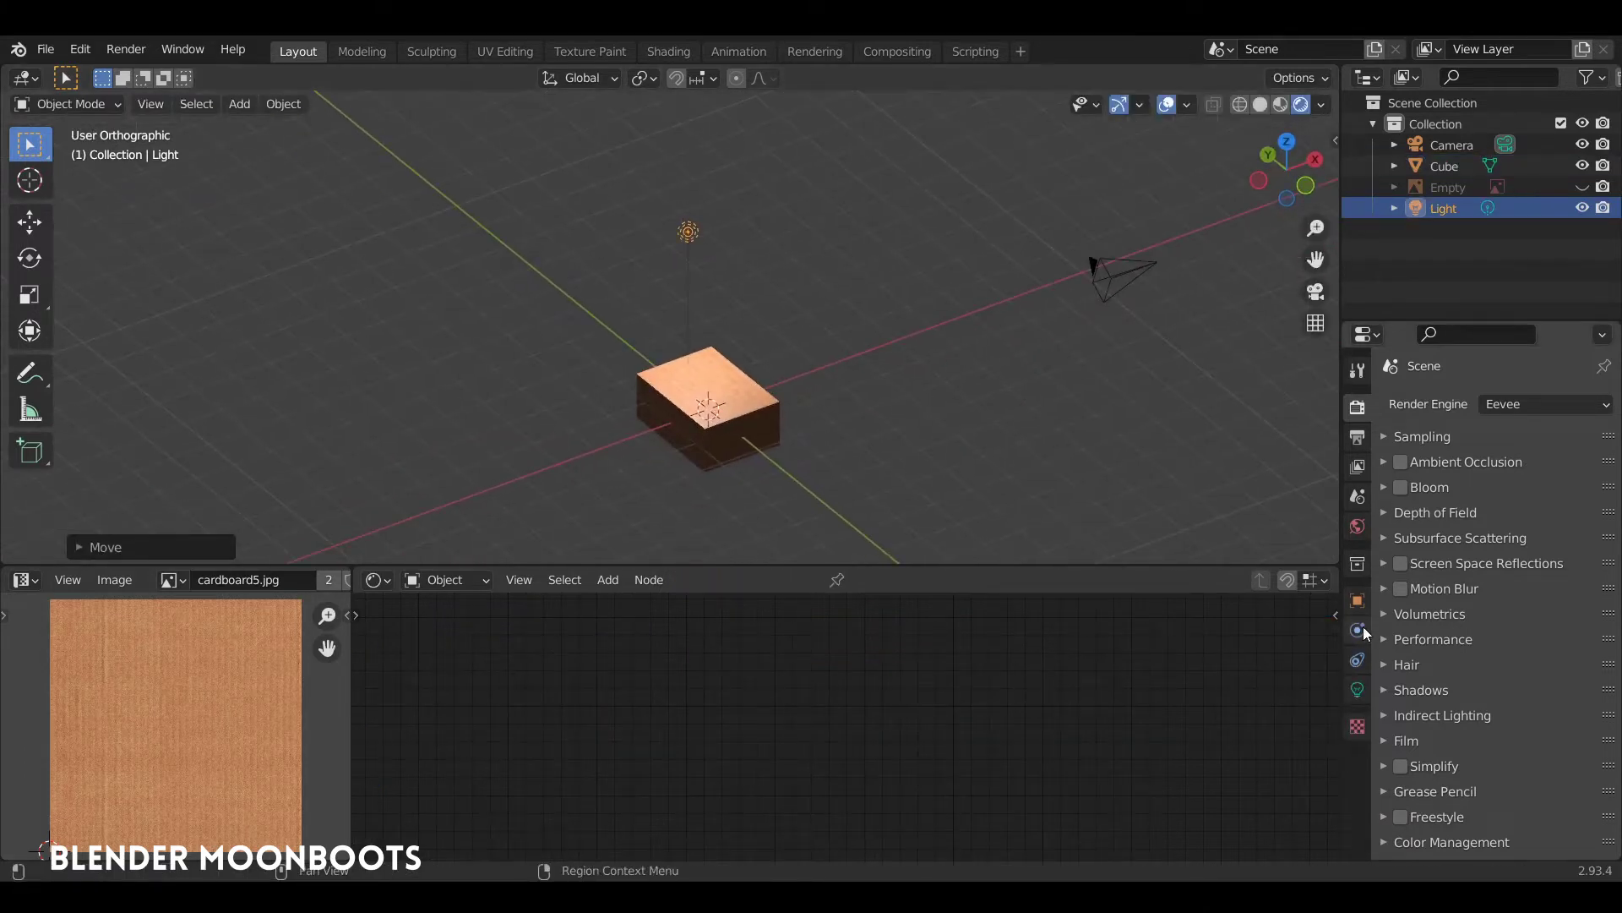
Step: Make the light a Sun of strength 4 tilted toward the box, then reselect the box
click(1358, 689)
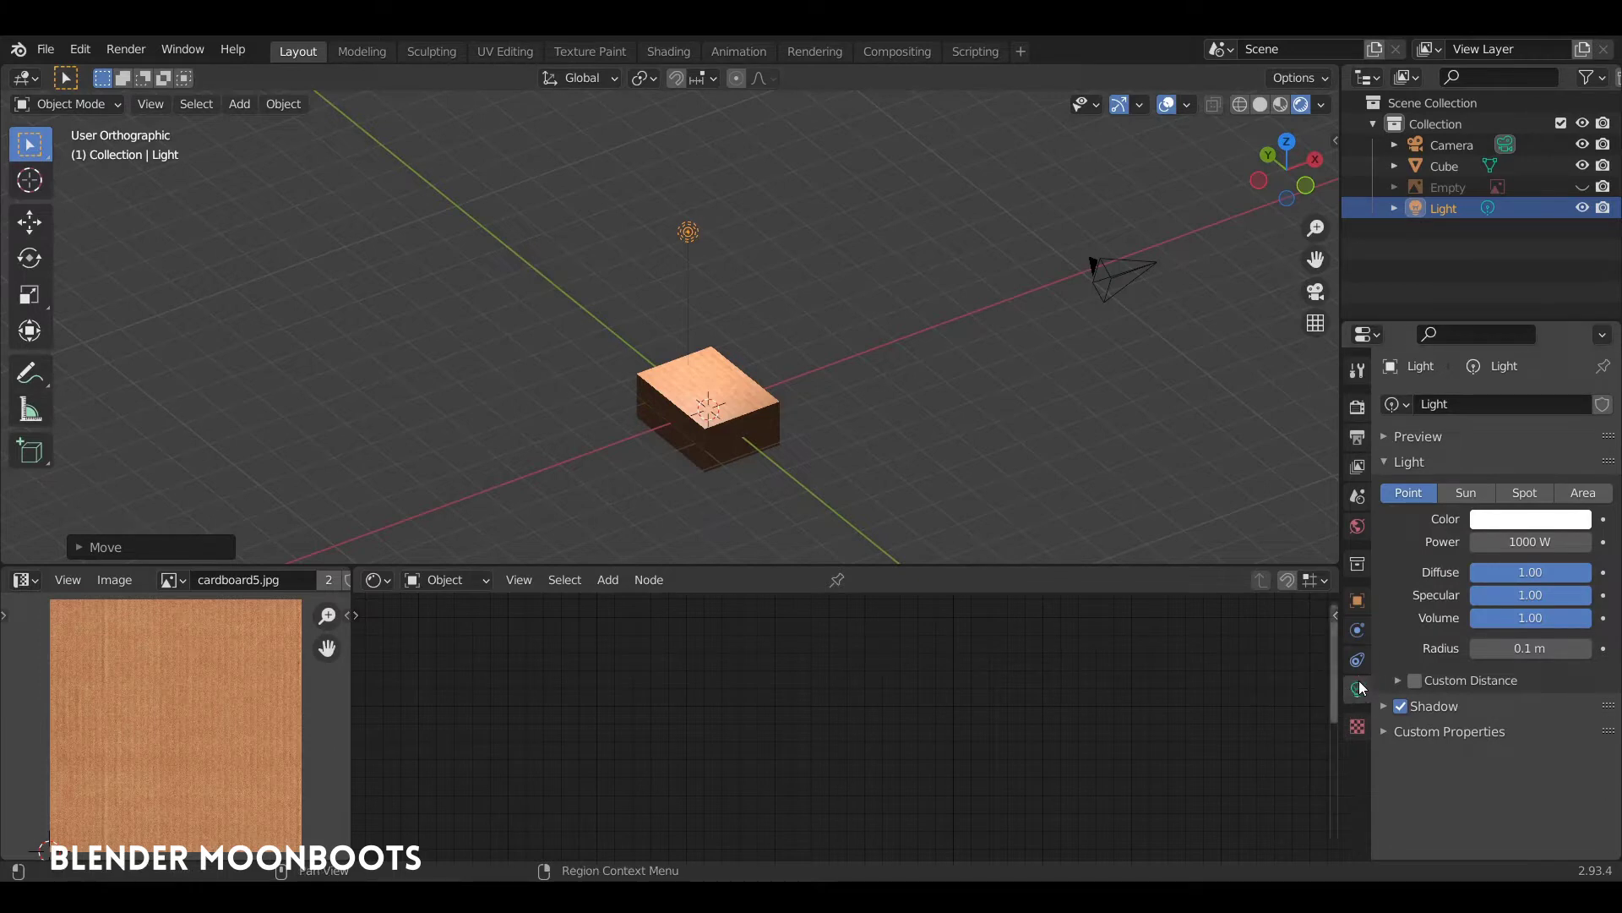
click(1462, 495)
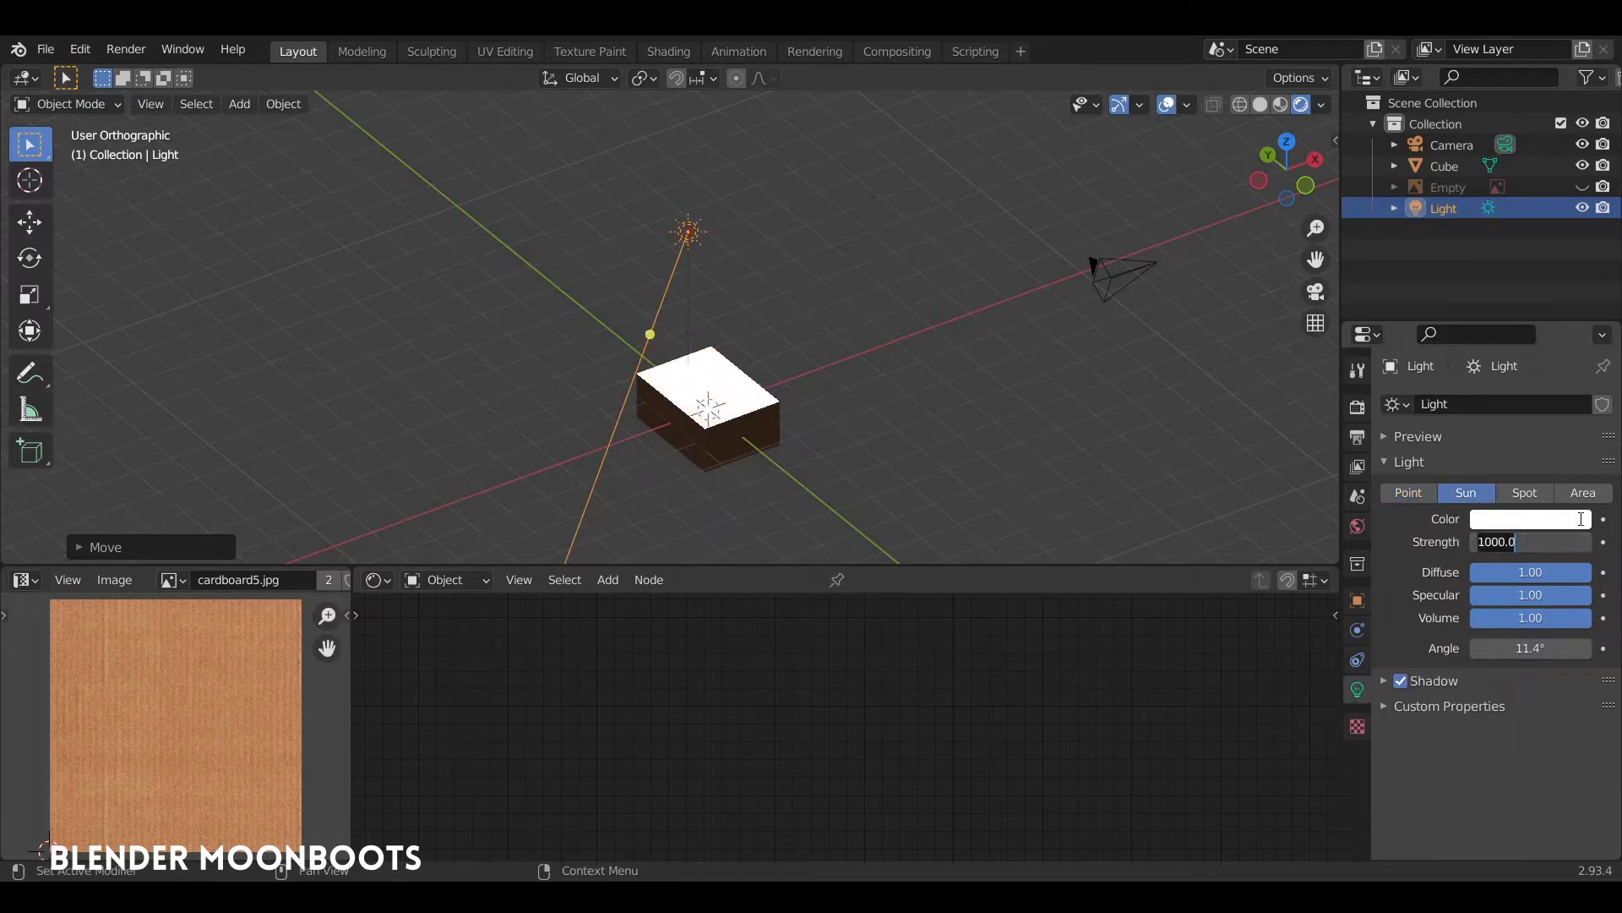
text(4)
key(Return)
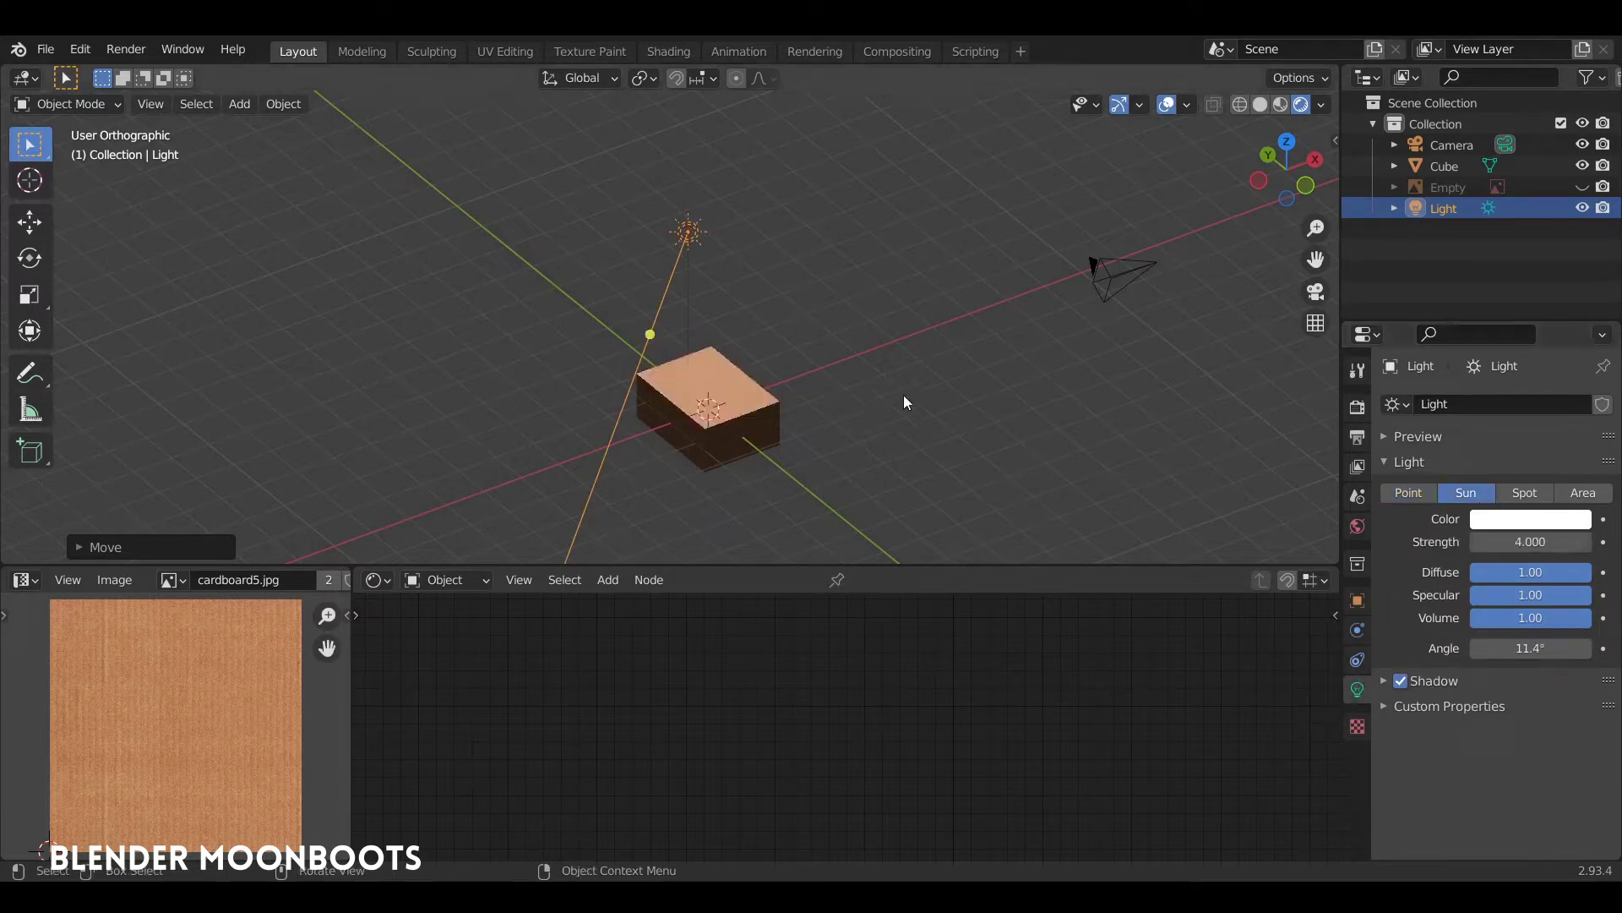
mouse_move(904, 394)
middle_down()
mouse_move(899, 433)
mouse_move(754, 405)
middle_up()
key(r)
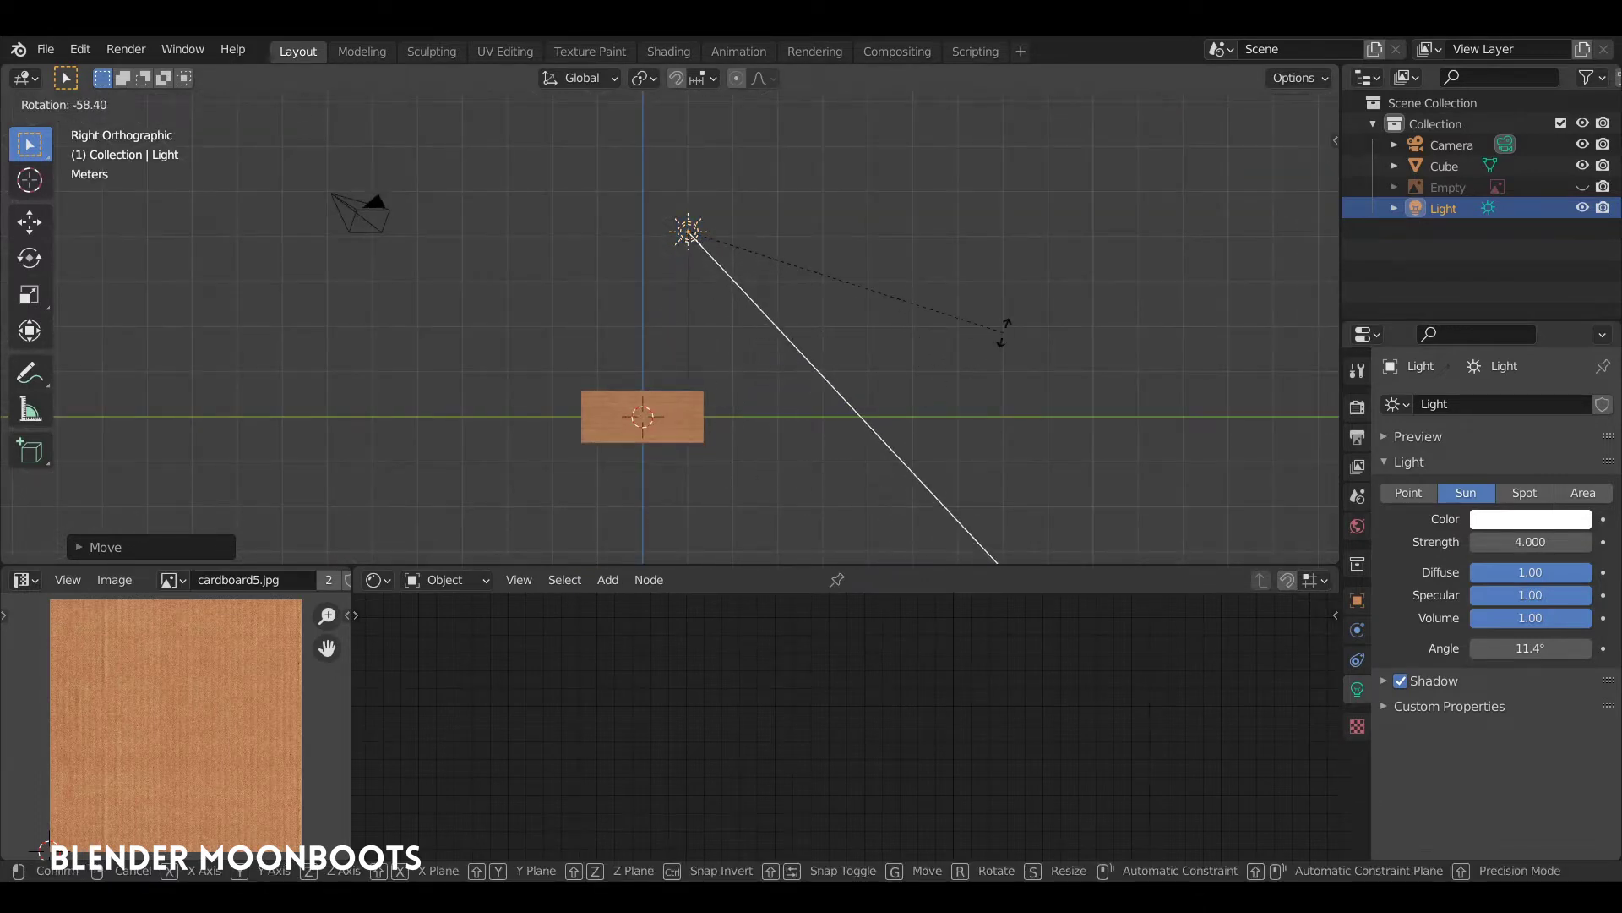
click(971, 271)
mouse_move(971, 271)
middle_down()
mouse_move(996, 355)
mouse_move(1109, 387)
mouse_move(997, 331)
mouse_move(672, 348)
mouse_move(761, 375)
mouse_move(713, 378)
mouse_move(782, 308)
mouse_move(767, 387)
mouse_move(764, 324)
mouse_move(814, 383)
mouse_move(894, 392)
mouse_move(855, 419)
mouse_move(732, 390)
mouse_move(863, 358)
mouse_move(808, 345)
middle_up()
click(789, 361)
scroll(779, 311, up, 3)
Step: Unwrap the box with Smart UV Project using default settings
key(Tab)
scroll(864, 359, up, 2)
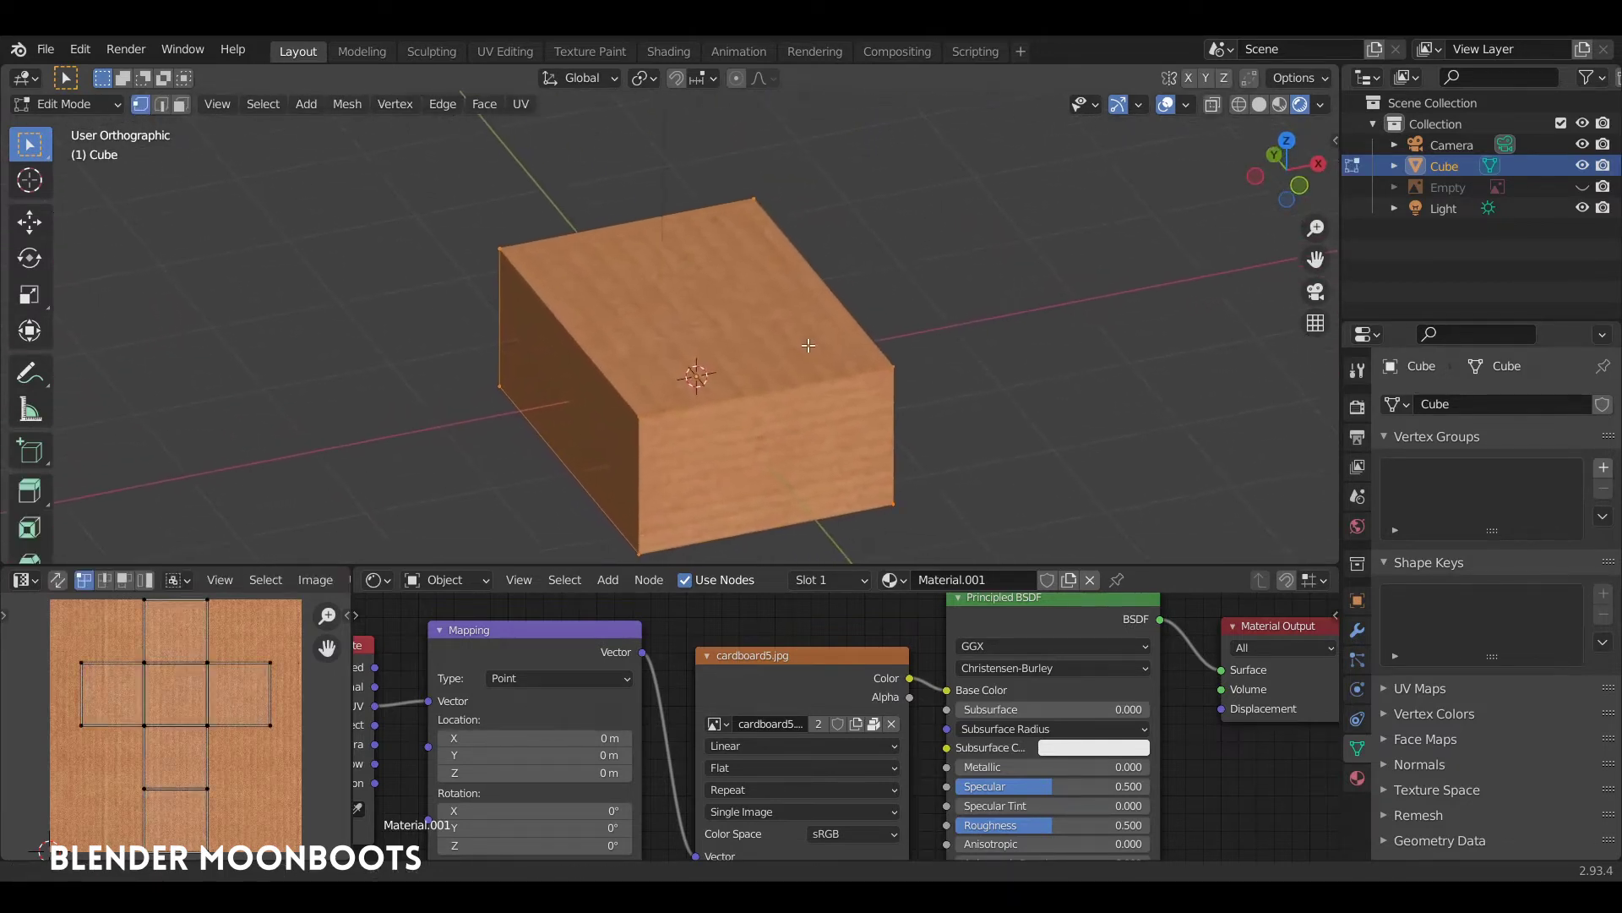
key(u)
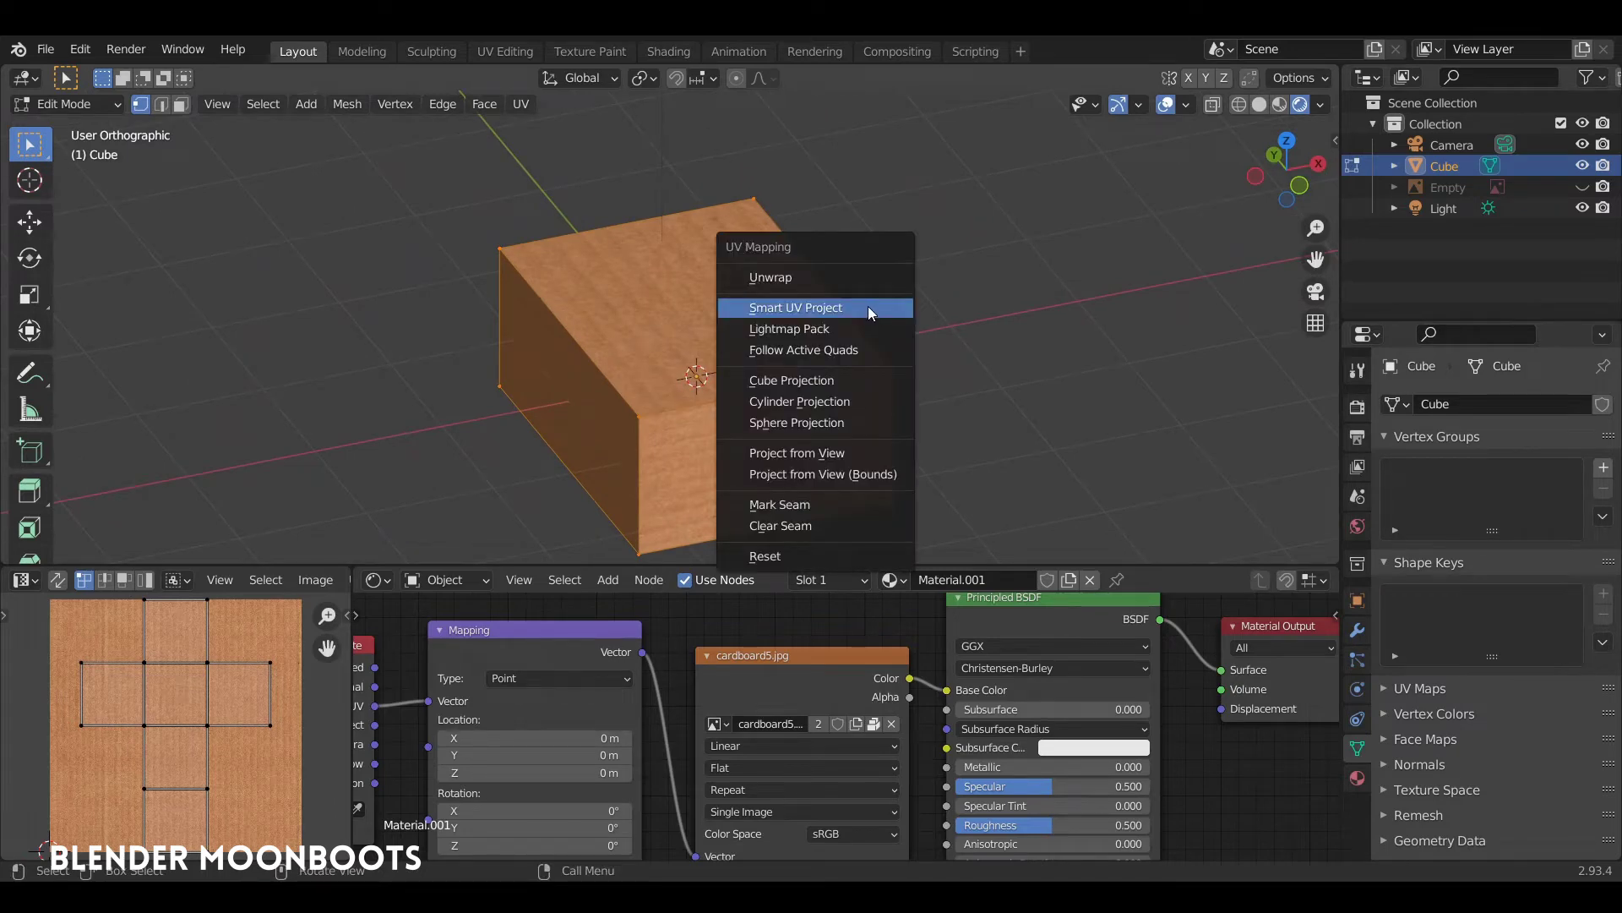
click(851, 310)
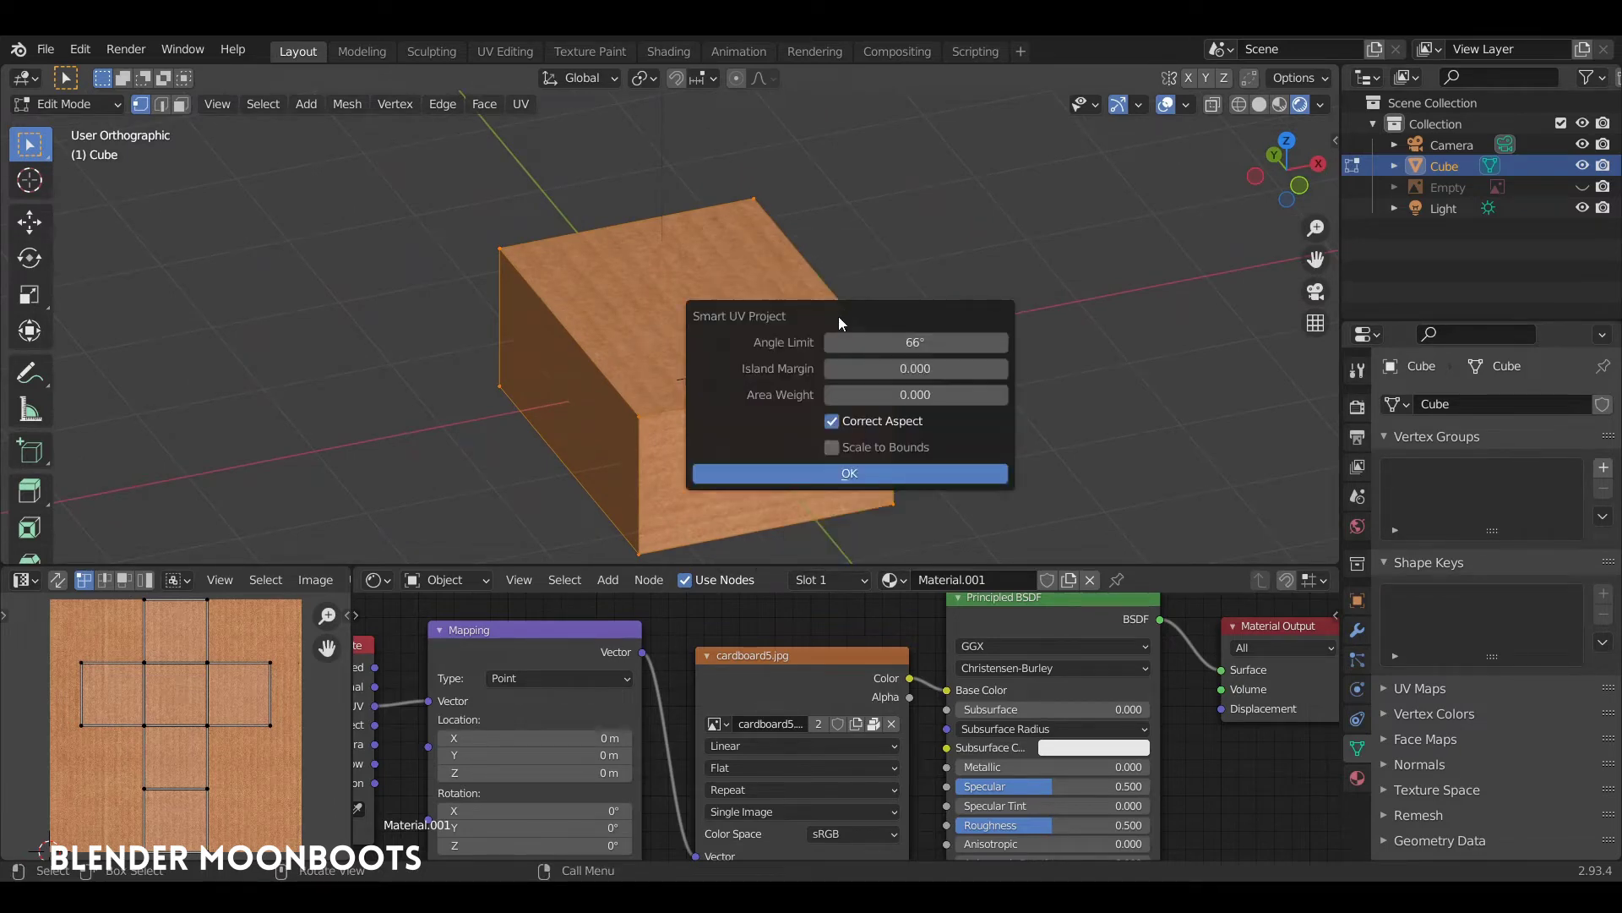
click(844, 465)
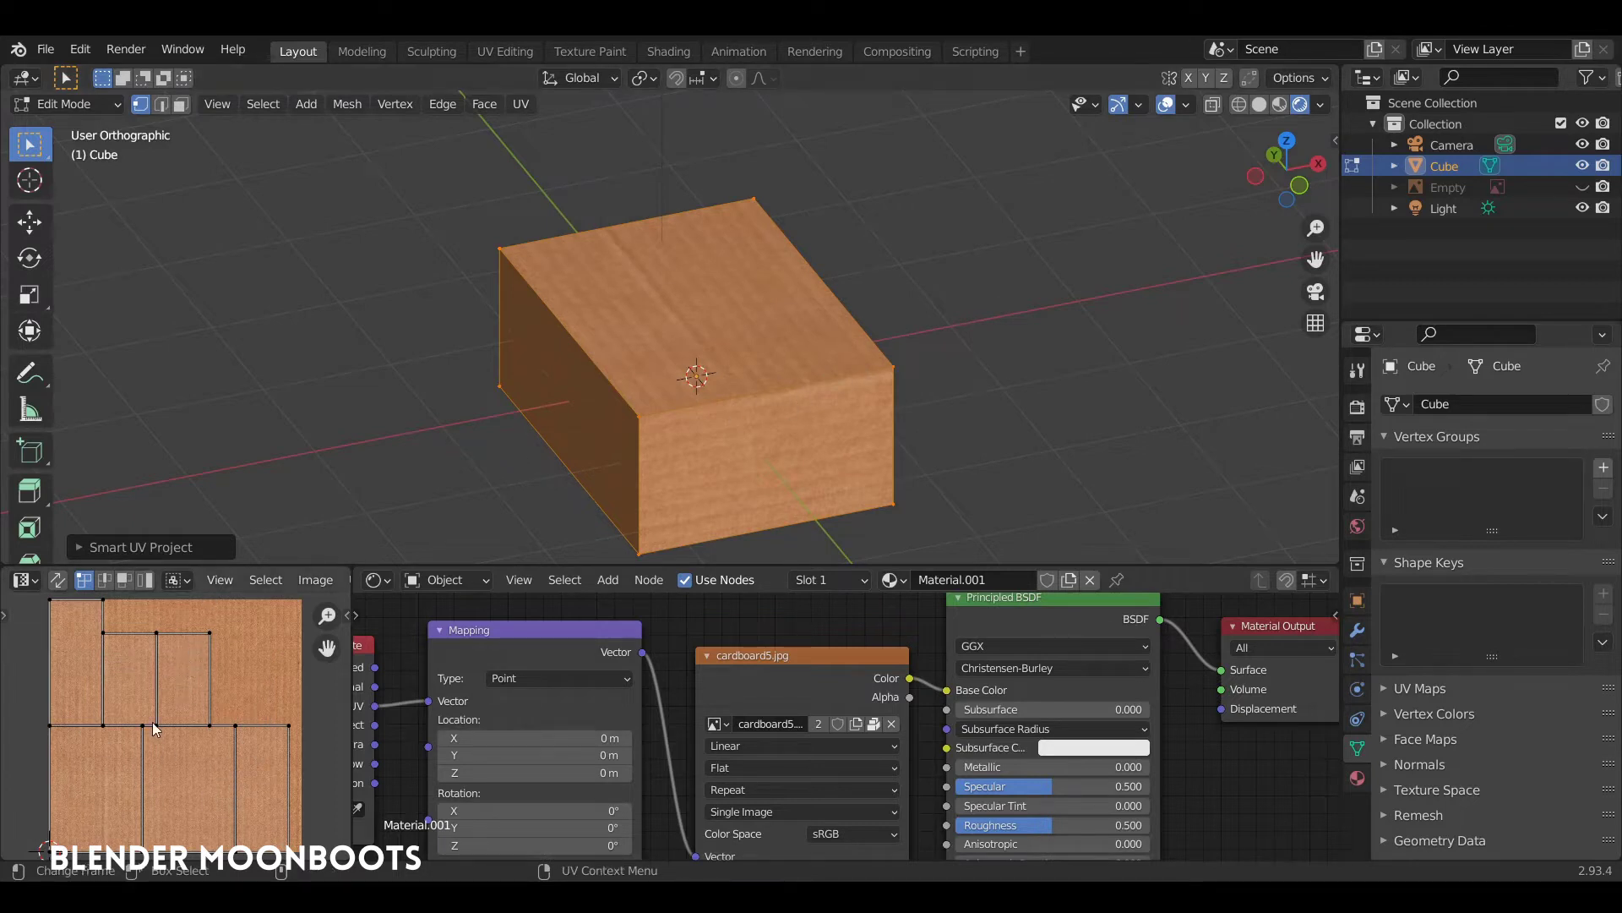
Step: Enlarge the UV layout area by resizing the lower editor borders
drag(251, 565, 251, 450)
scroll(257, 509, up, 2)
scroll(257, 508, up, 1)
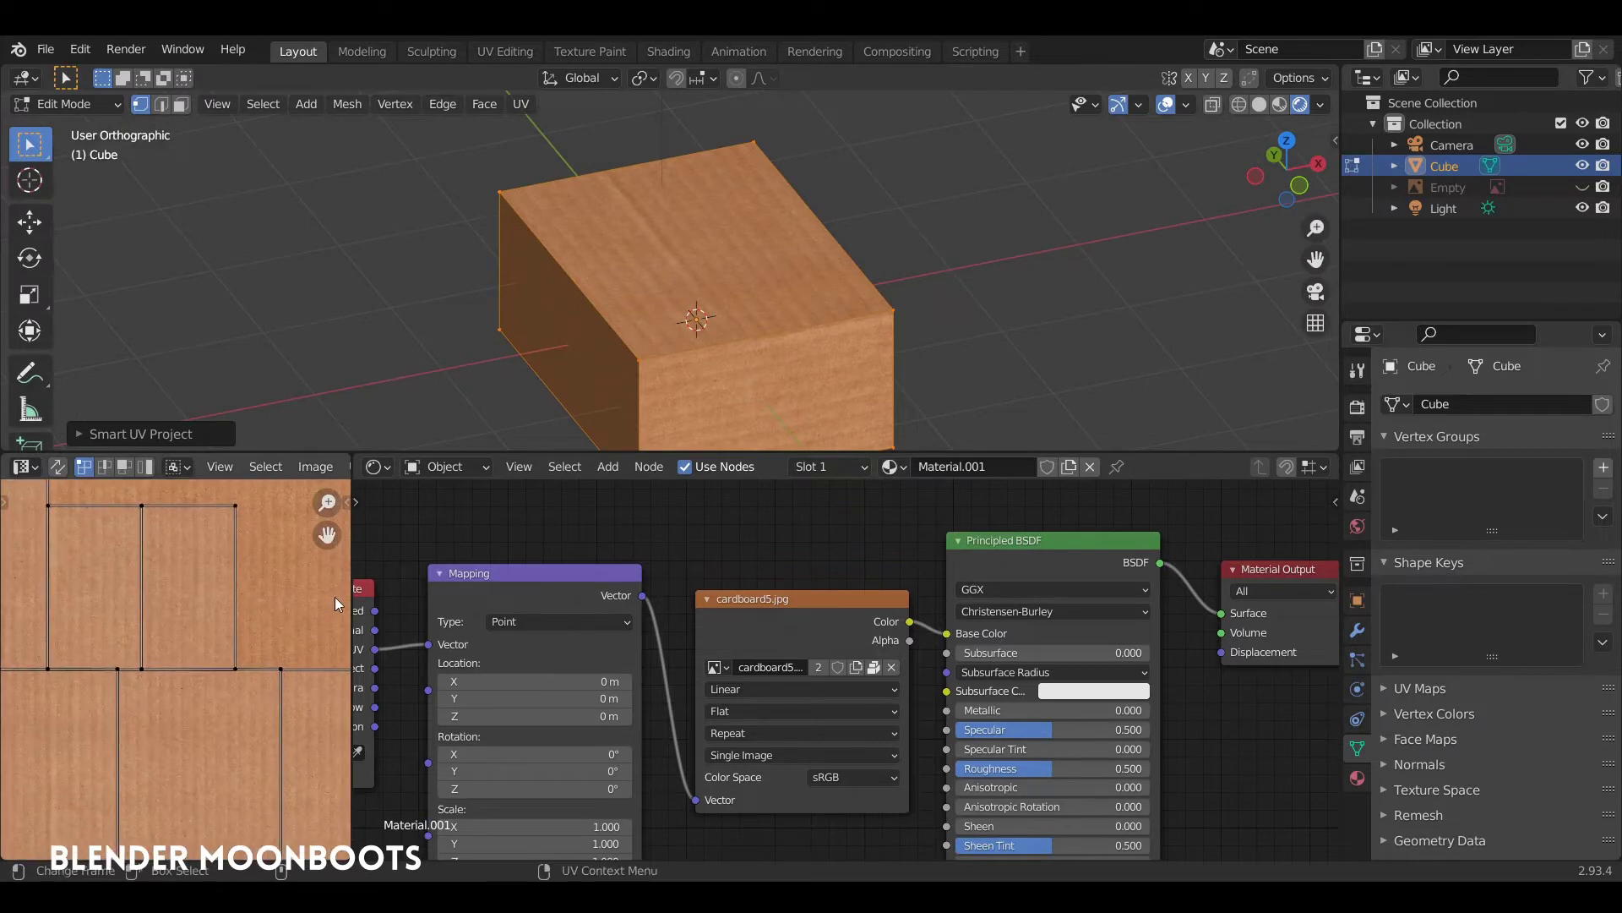
drag(352, 590, 660, 590)
scroll(474, 591, down, 3)
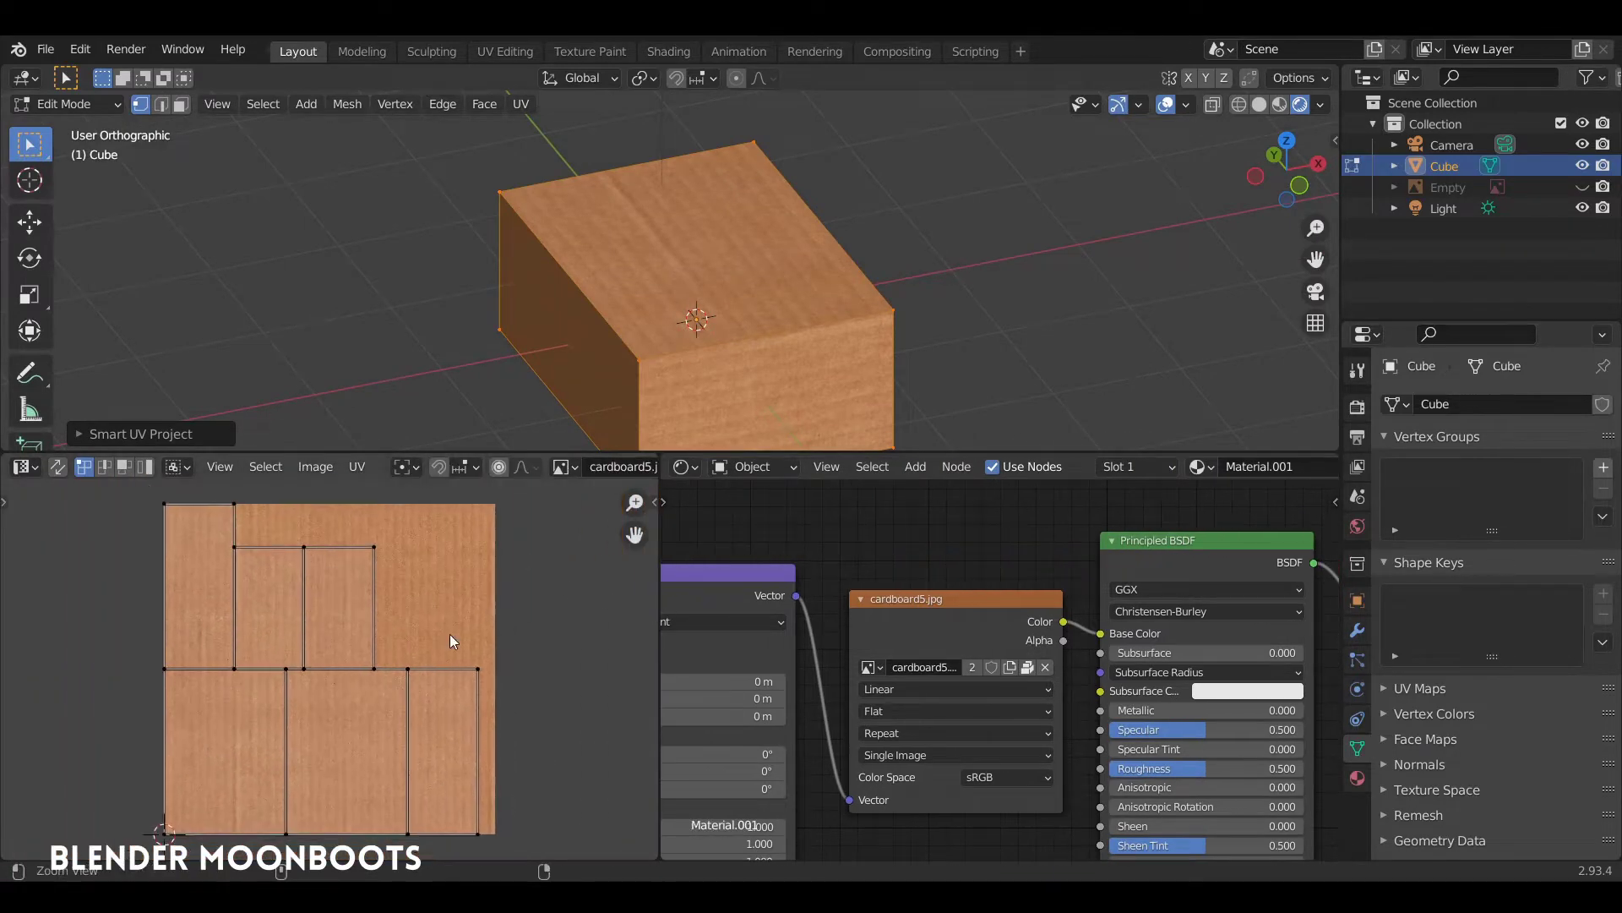
Step: Scale the cube's UV islands to about double size and inspect the finer cardboard texture
key(s)
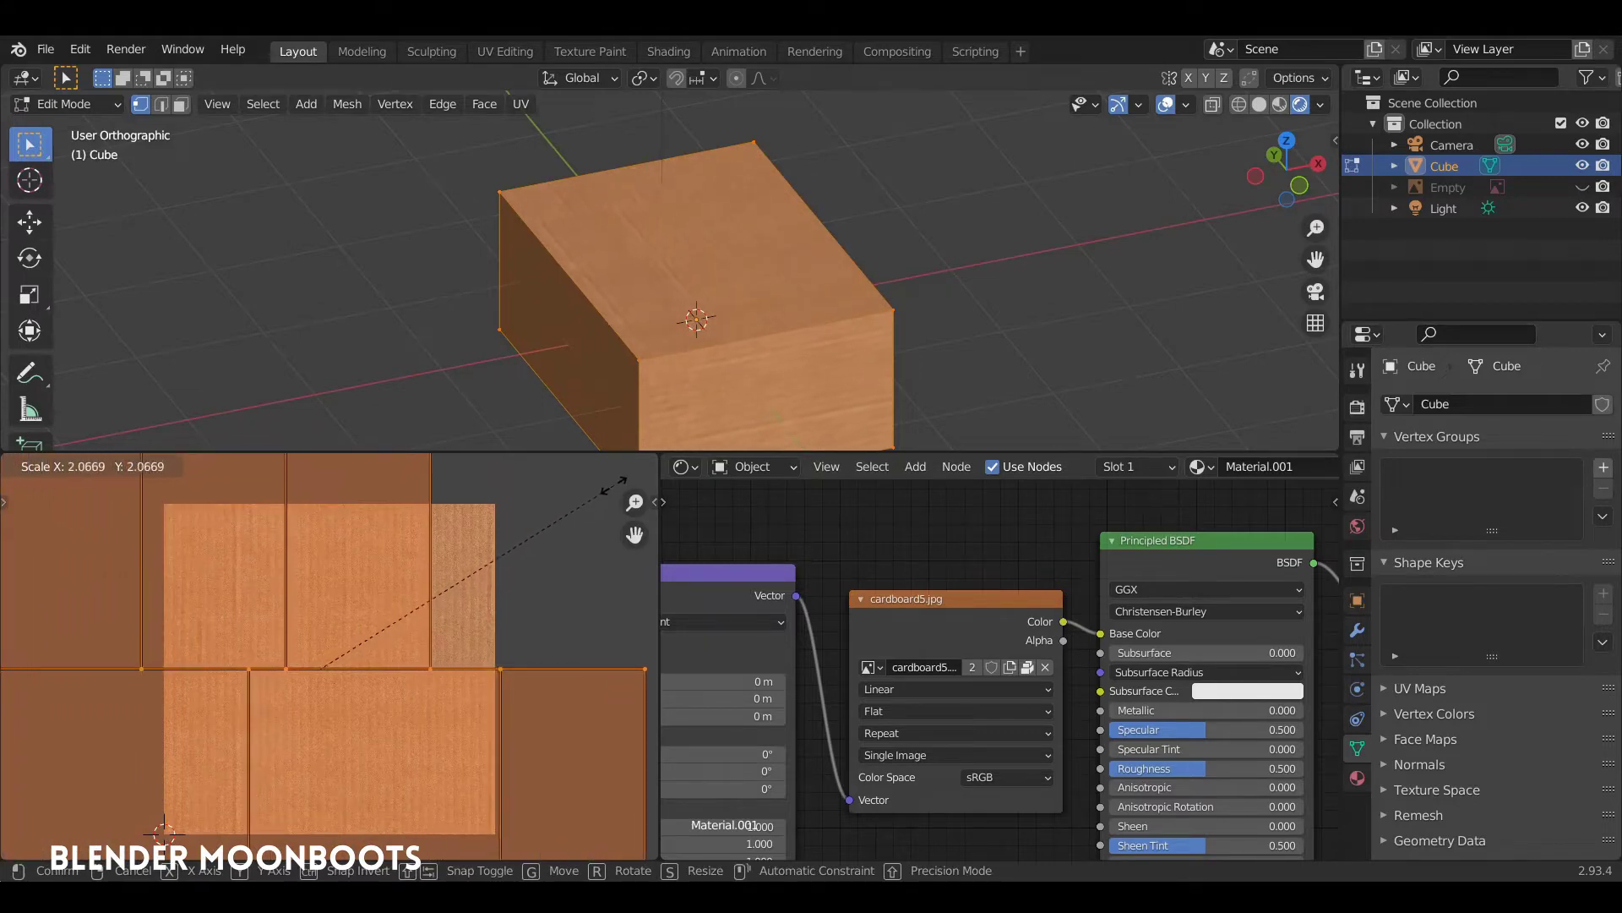
click(615, 483)
scroll(761, 355, down, 2)
mouse_move(761, 355)
middle_down()
mouse_move(777, 355)
mouse_move(752, 321)
mouse_move(742, 242)
middle_up()
scroll(735, 279, up, 2)
scroll(727, 262, up, 3)
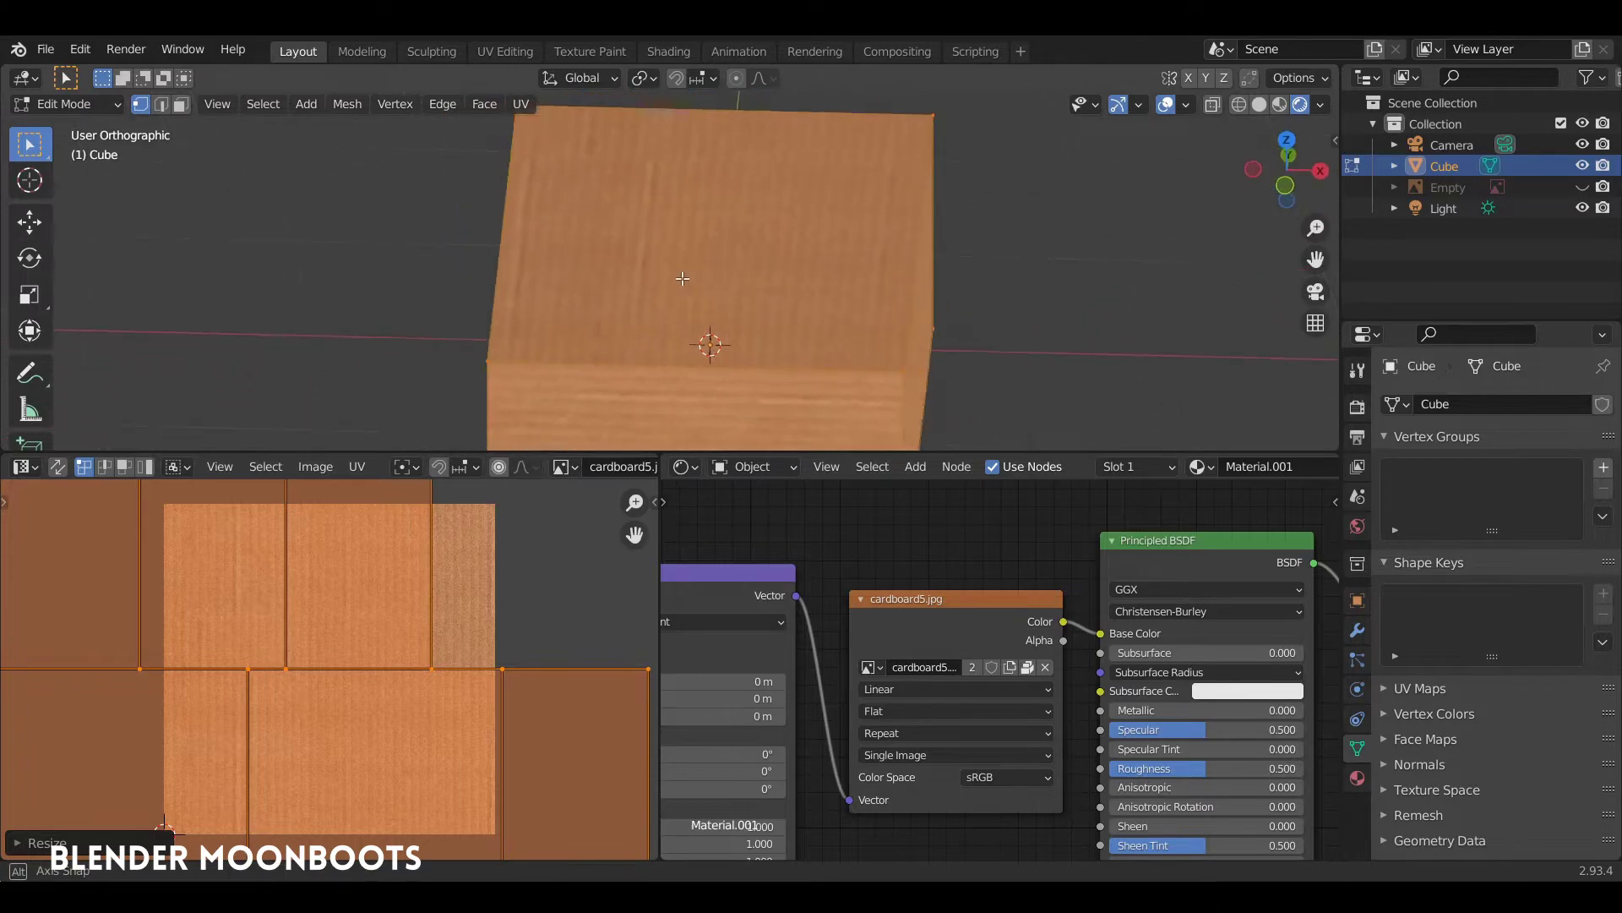
scroll(742, 243, down, 2)
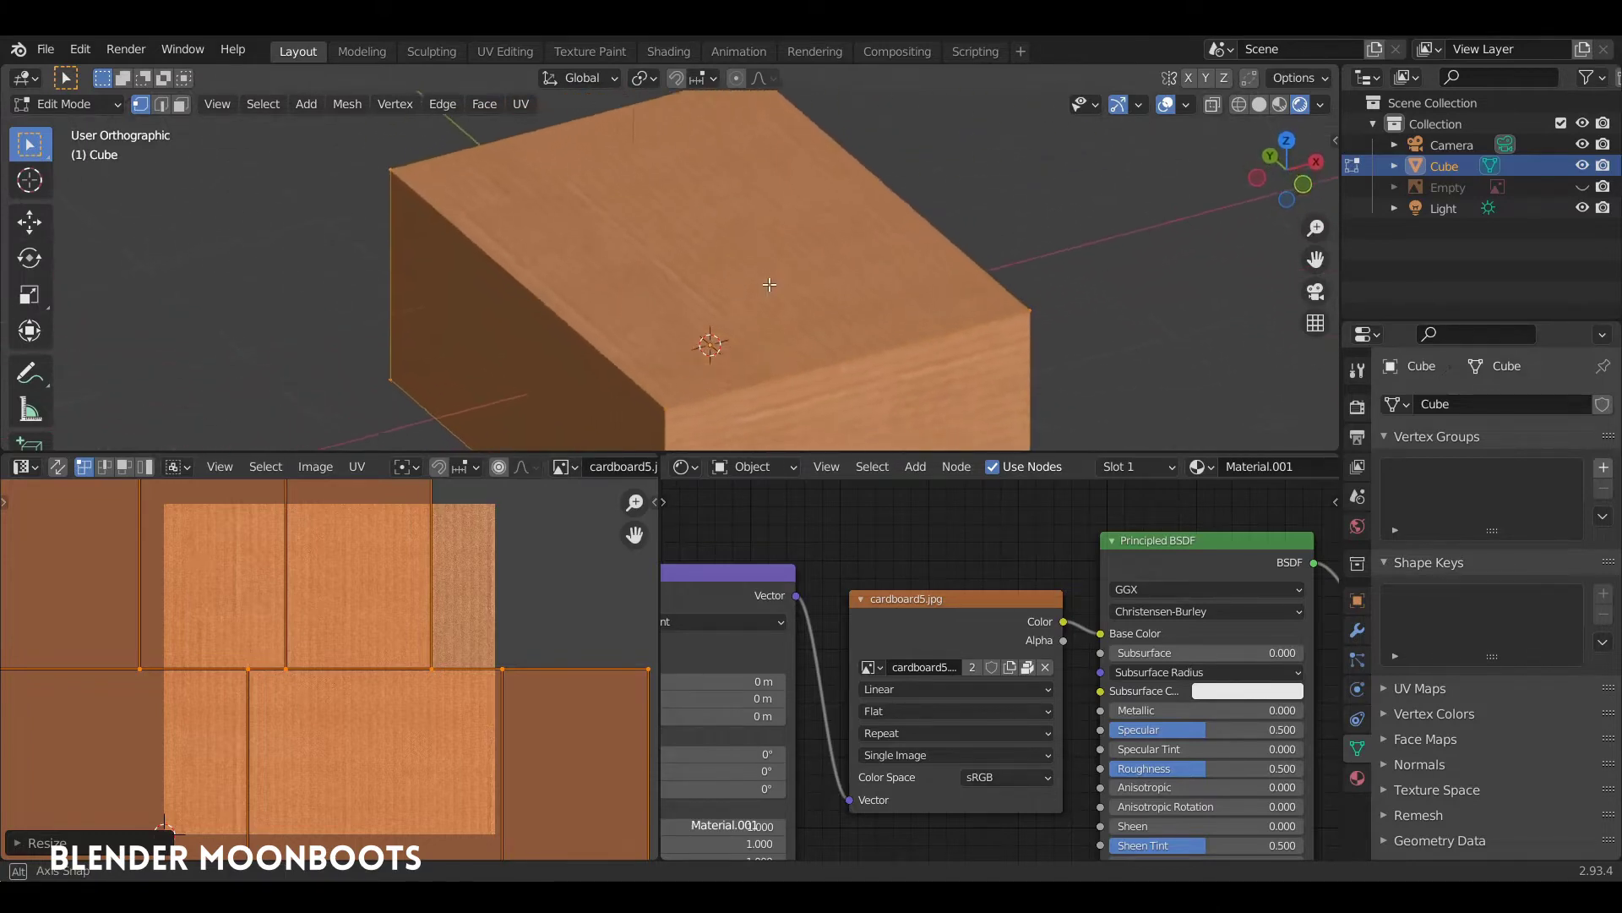
scroll(726, 279, down, 1)
scroll(692, 355, up, 1)
mouse_move(718, 287)
middle_down()
mouse_move(691, 355)
mouse_move(735, 287)
mouse_move(716, 243)
middle_up()
scroll(743, 271, up, 2)
scroll(753, 253, up, 2)
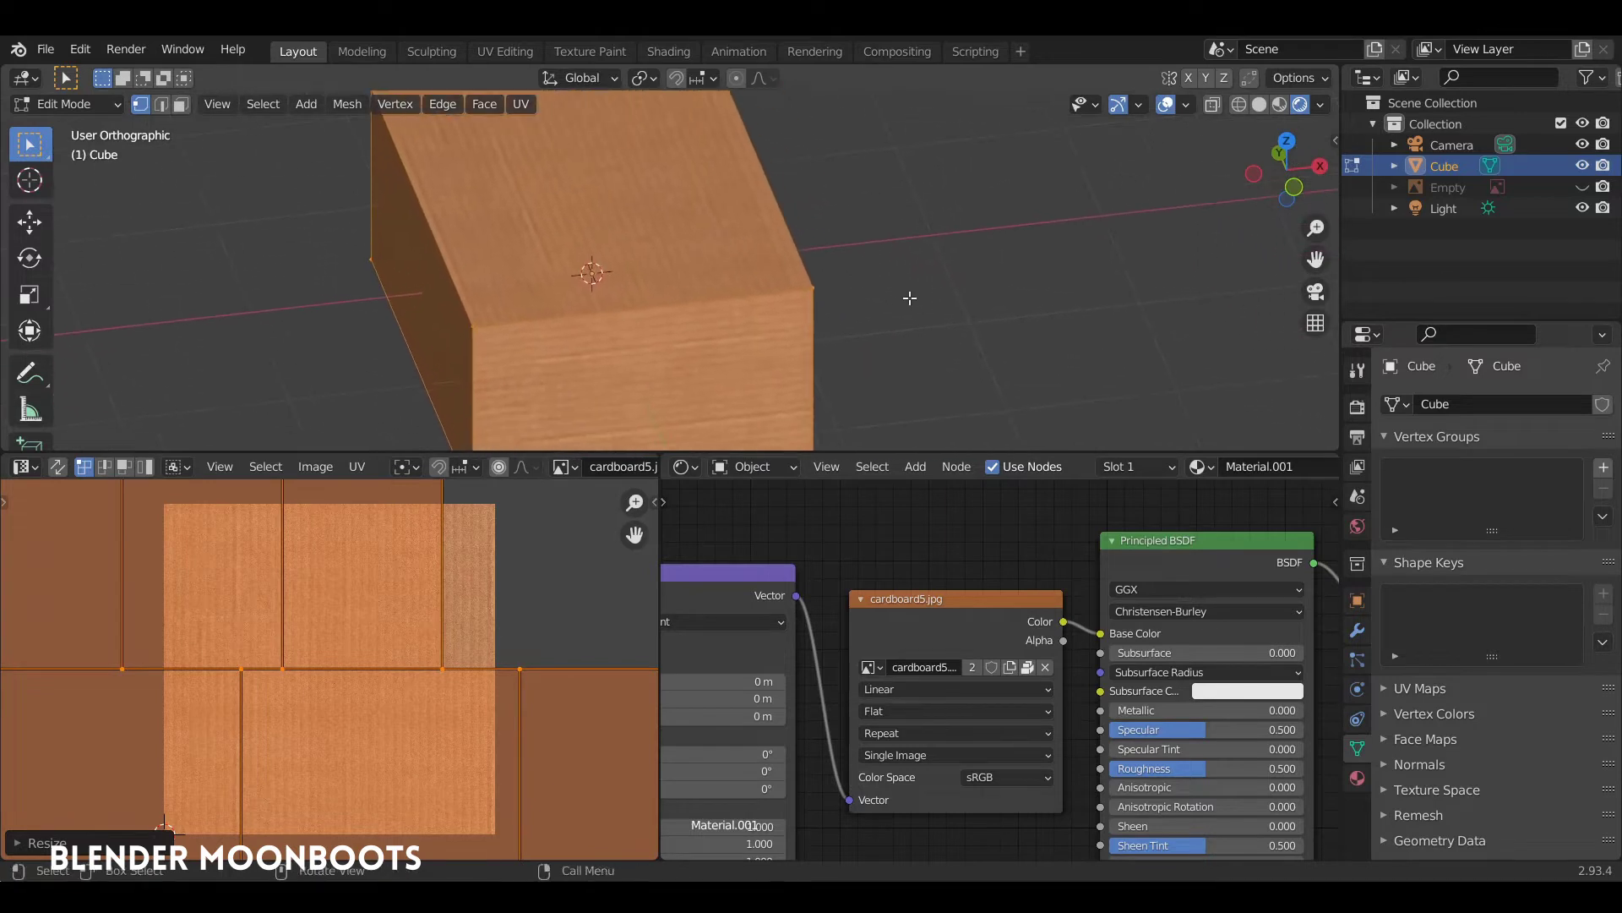
drag(707, 453, 706, 574)
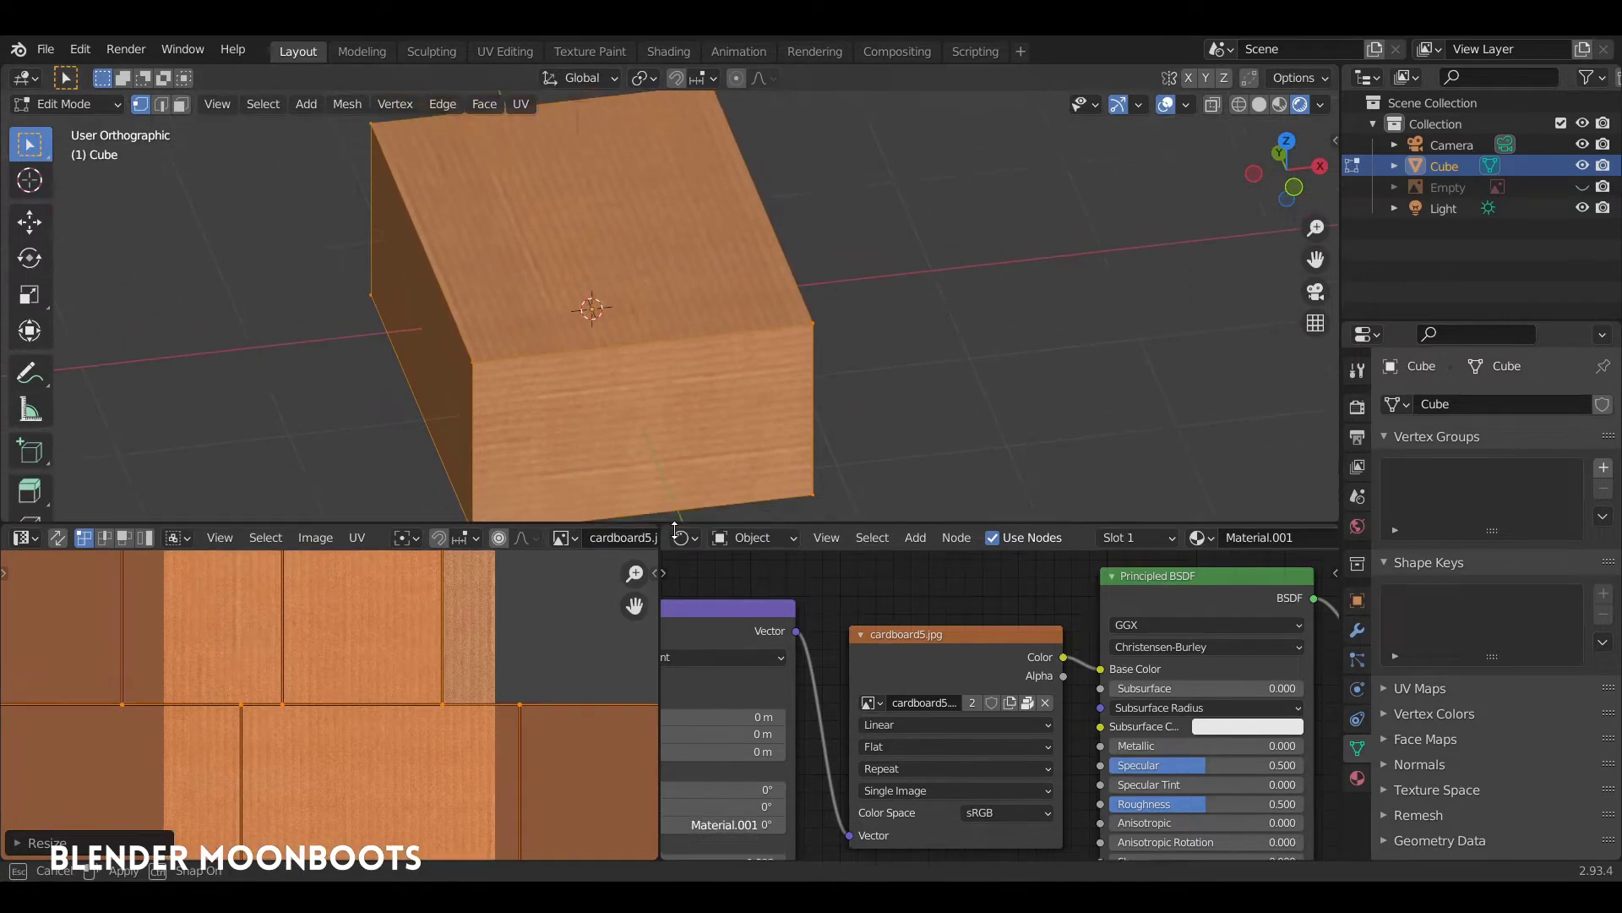
middle_drag(845, 338, 896, 355)
scroll(914, 369, up, 2)
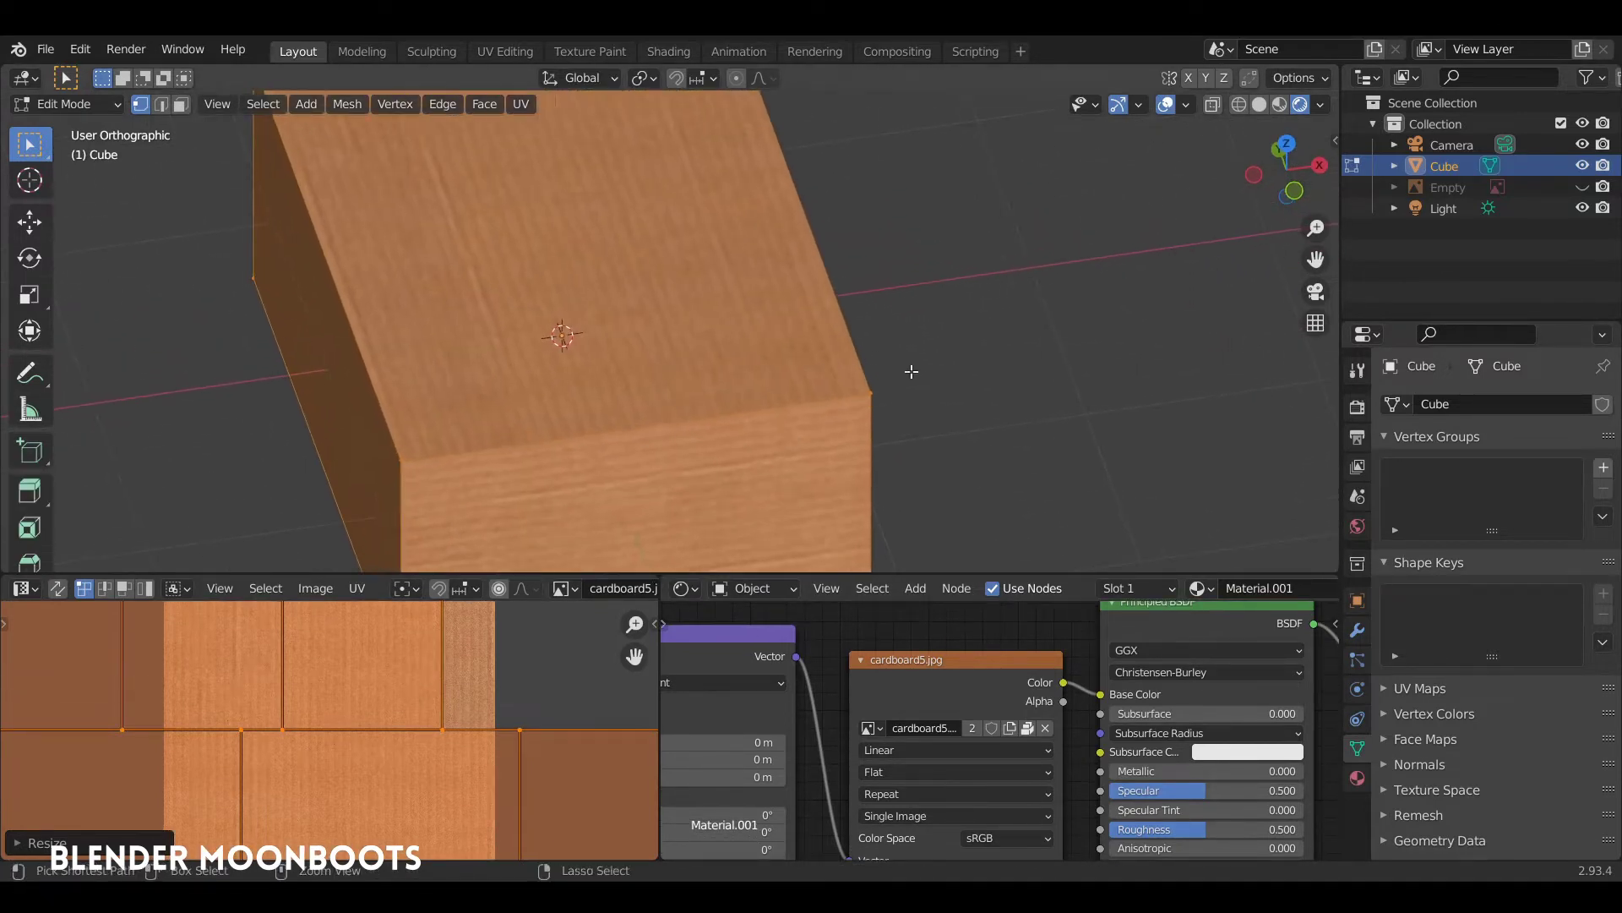
Step: Bevel the cube's edges, return to Object Mode, and enlarge the node editor area
key(ctrl+b)
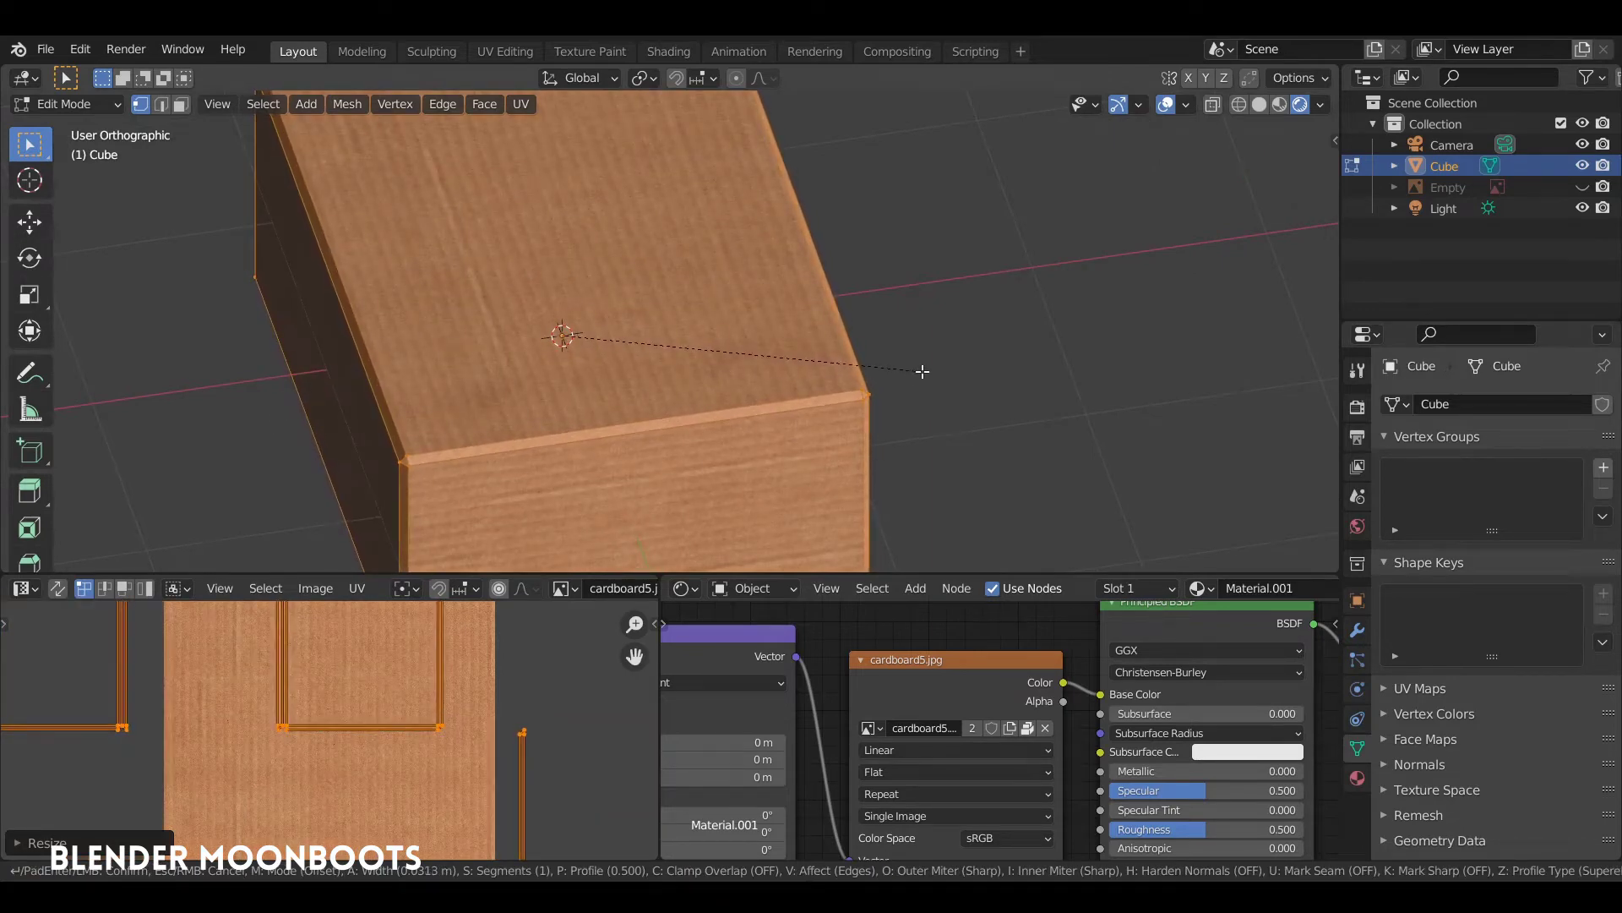
click(922, 371)
key(Tab)
scroll(869, 335, down, 4)
mouse_move(828, 413)
middle_down()
mouse_move(857, 377)
mouse_move(652, 355)
mouse_move(830, 370)
mouse_move(862, 355)
mouse_move(665, 524)
middle_up()
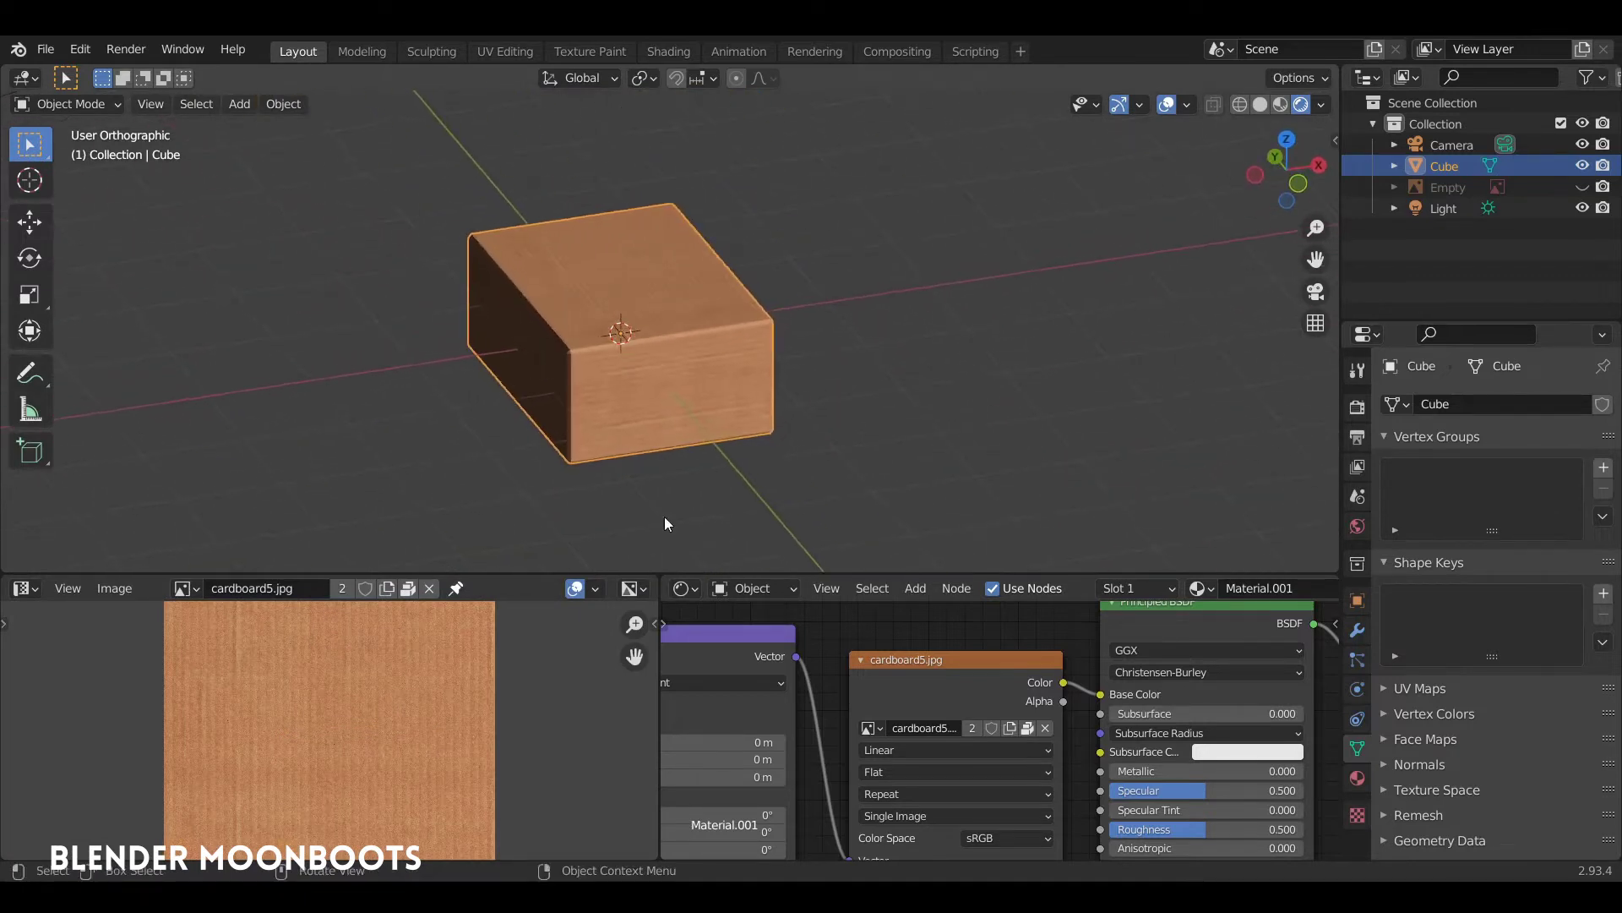
drag(660, 610, 408, 608)
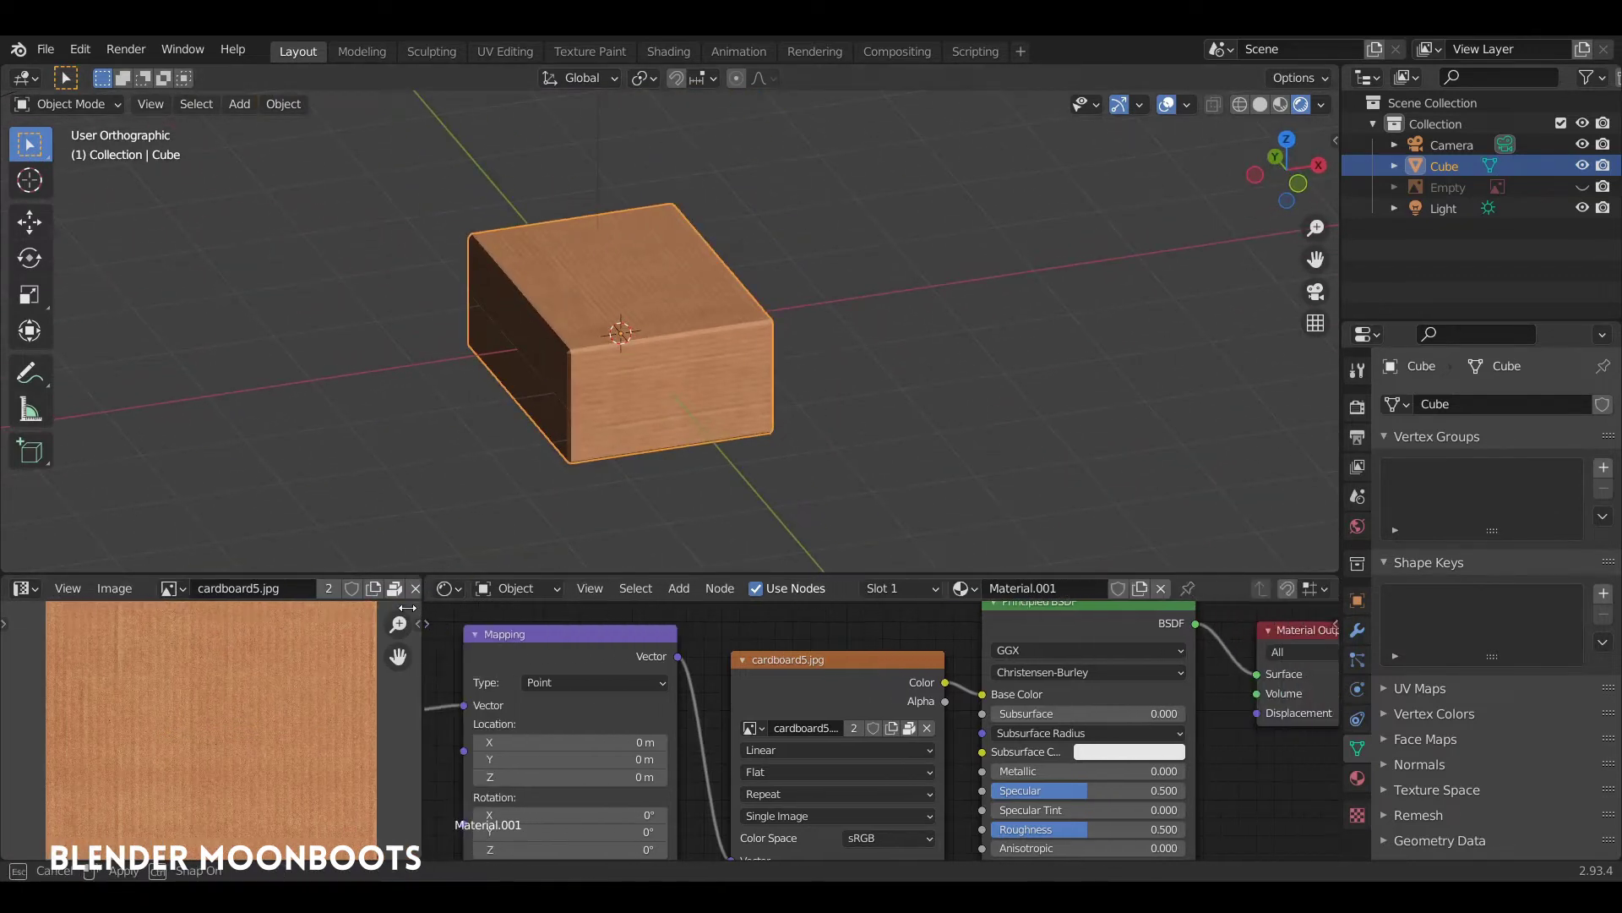
mouse_move(571, 575)
mouse_down()
mouse_move(710, 393)
mouse_move(694, 413)
mouse_up()
Step: Rearrange the material nodes to compact the texture chain and open empty space
mouse_move(710, 361)
middle_down()
mouse_move(649, 307)
mouse_move(710, 364)
middle_up()
drag(714, 537, 702, 593)
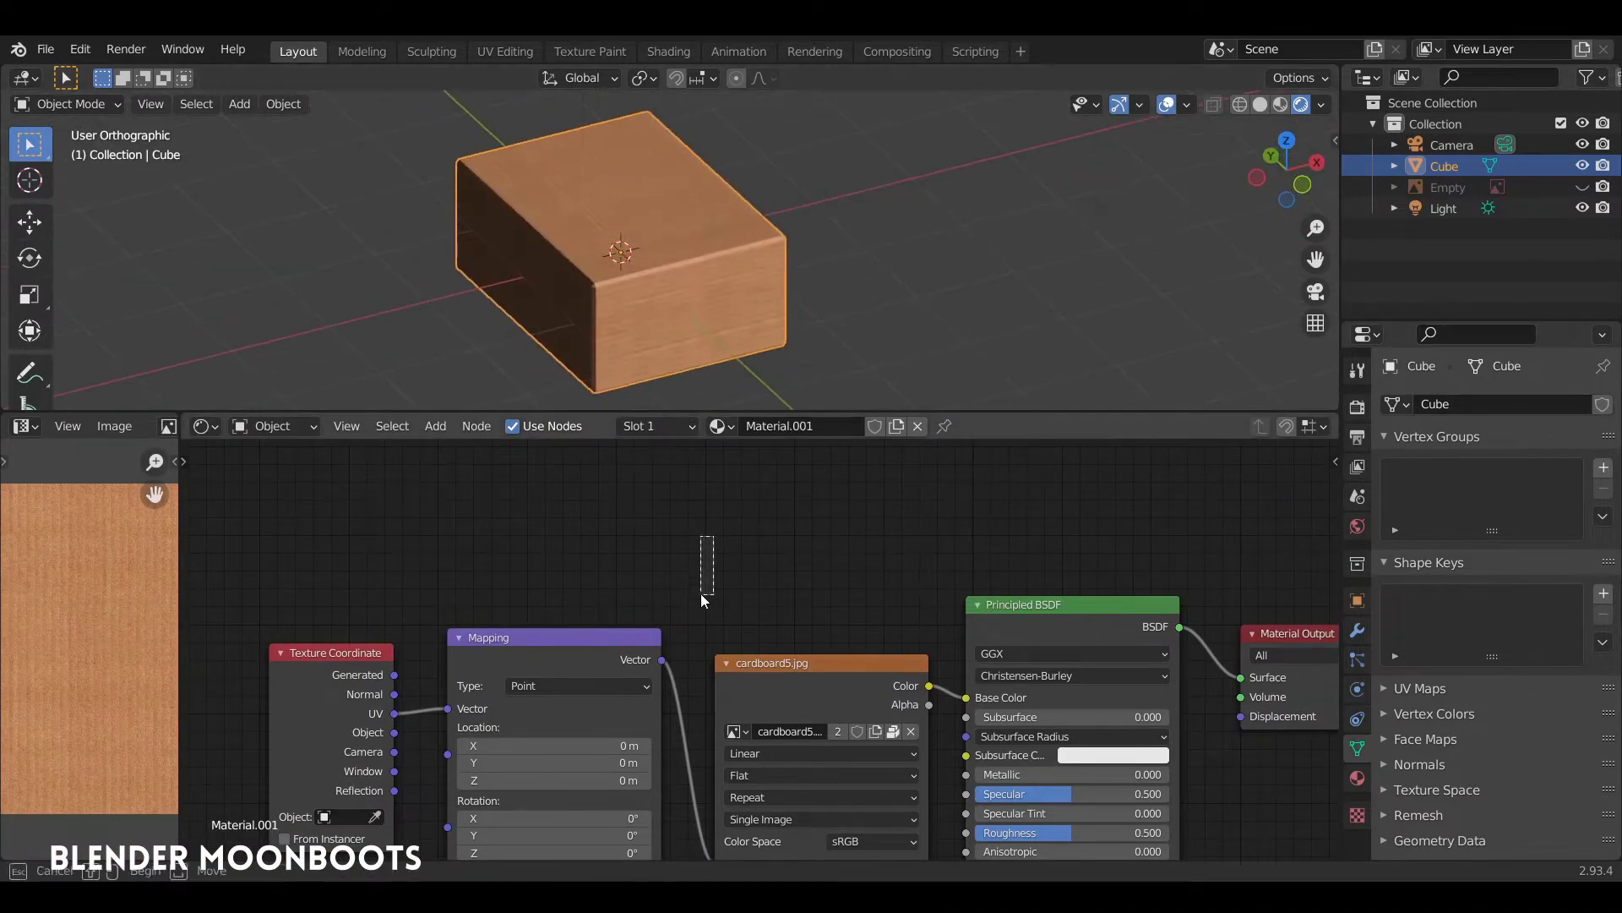
scroll(703, 517, down, 2)
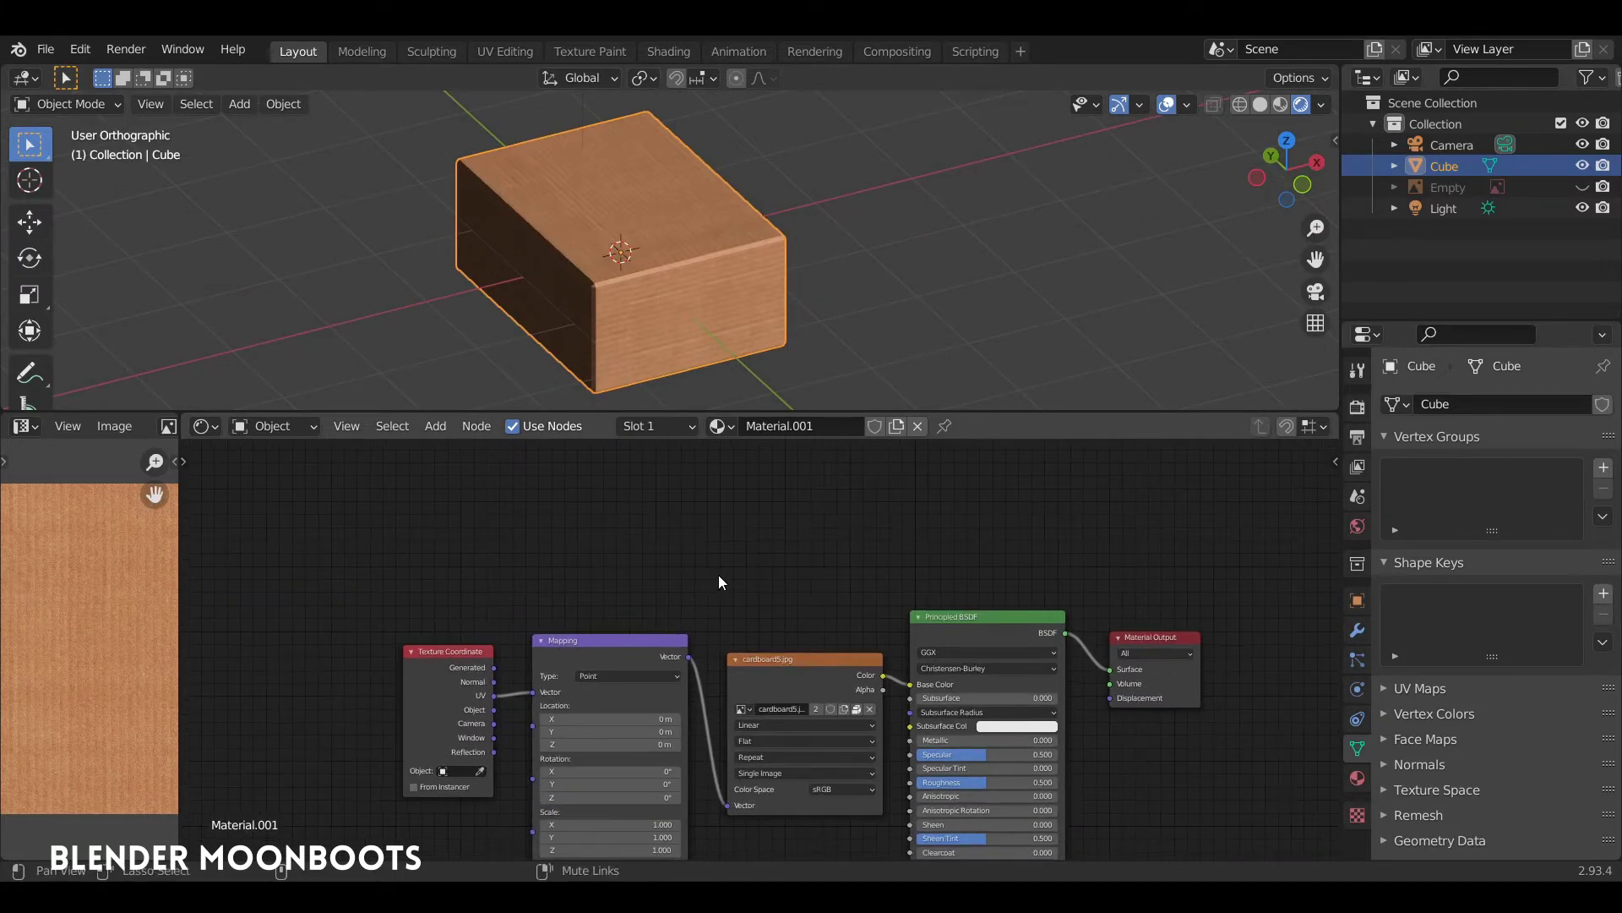
scroll(718, 574, down, 1)
drag(419, 620, 321, 640)
drag(540, 610, 449, 639)
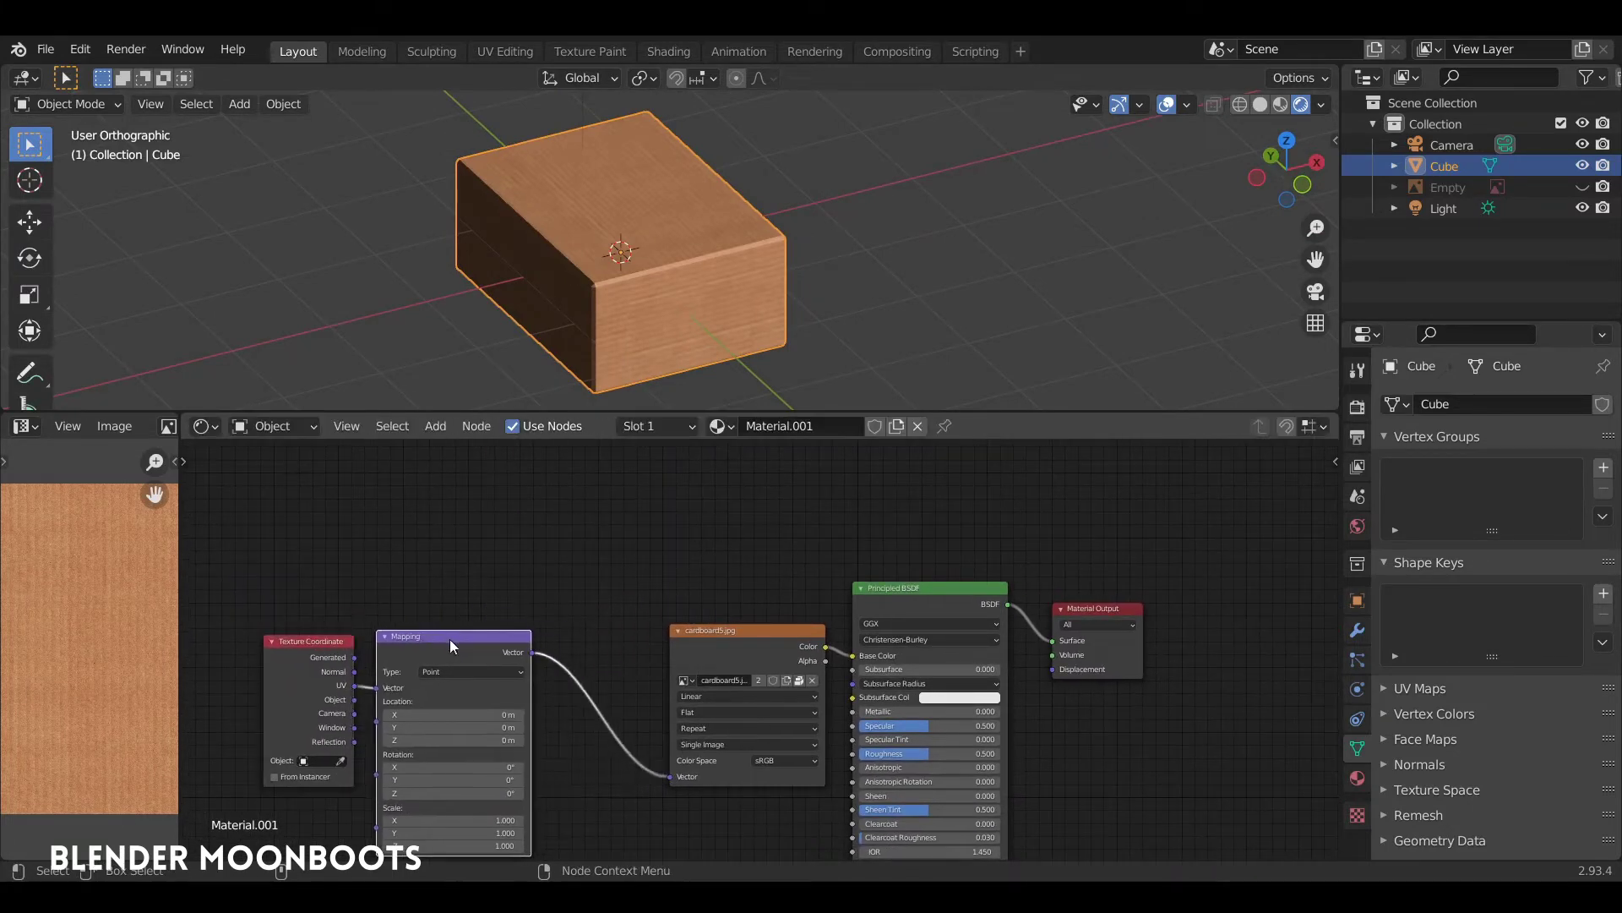
drag(702, 641, 598, 648)
drag(1077, 605, 1230, 610)
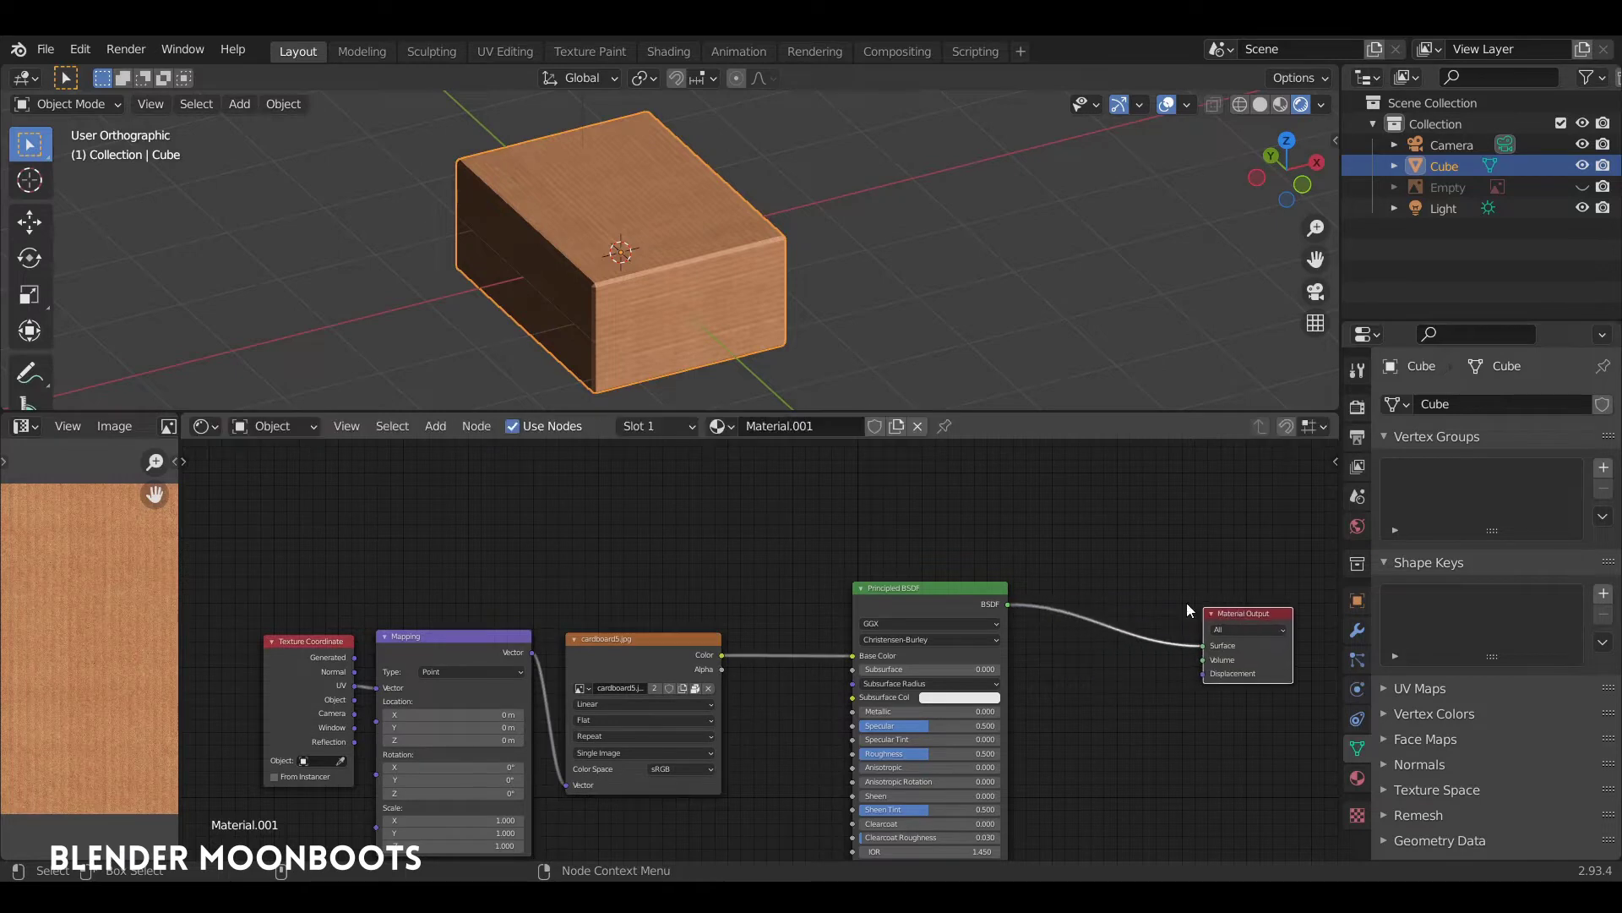
drag(896, 587, 1063, 609)
middle_drag(833, 610, 880, 620)
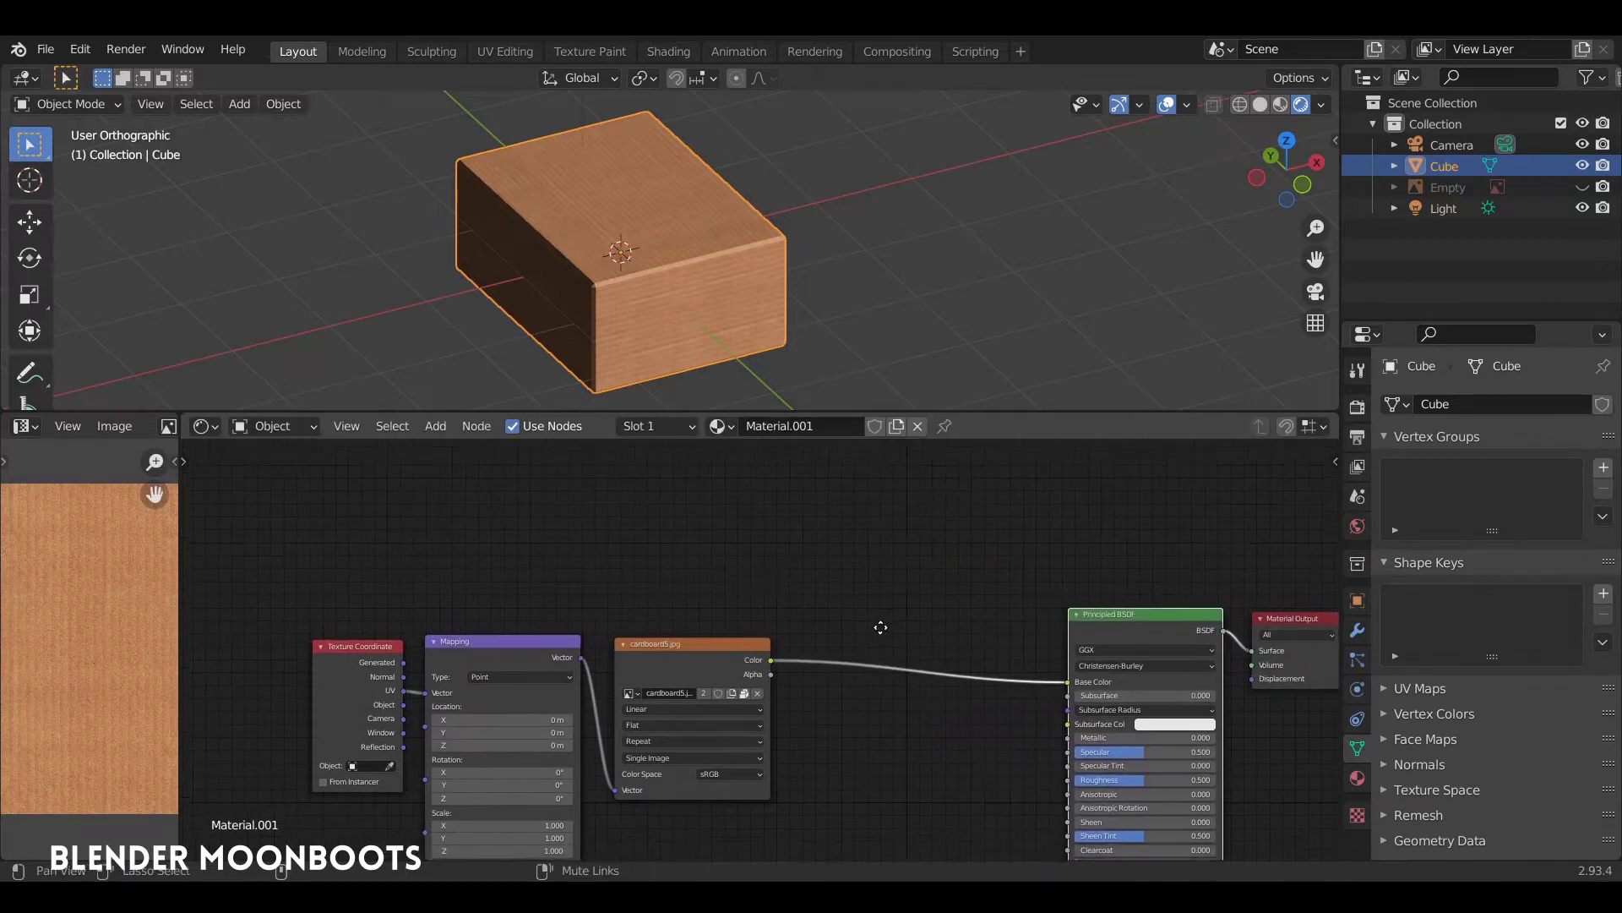
scroll(830, 591, up, 2)
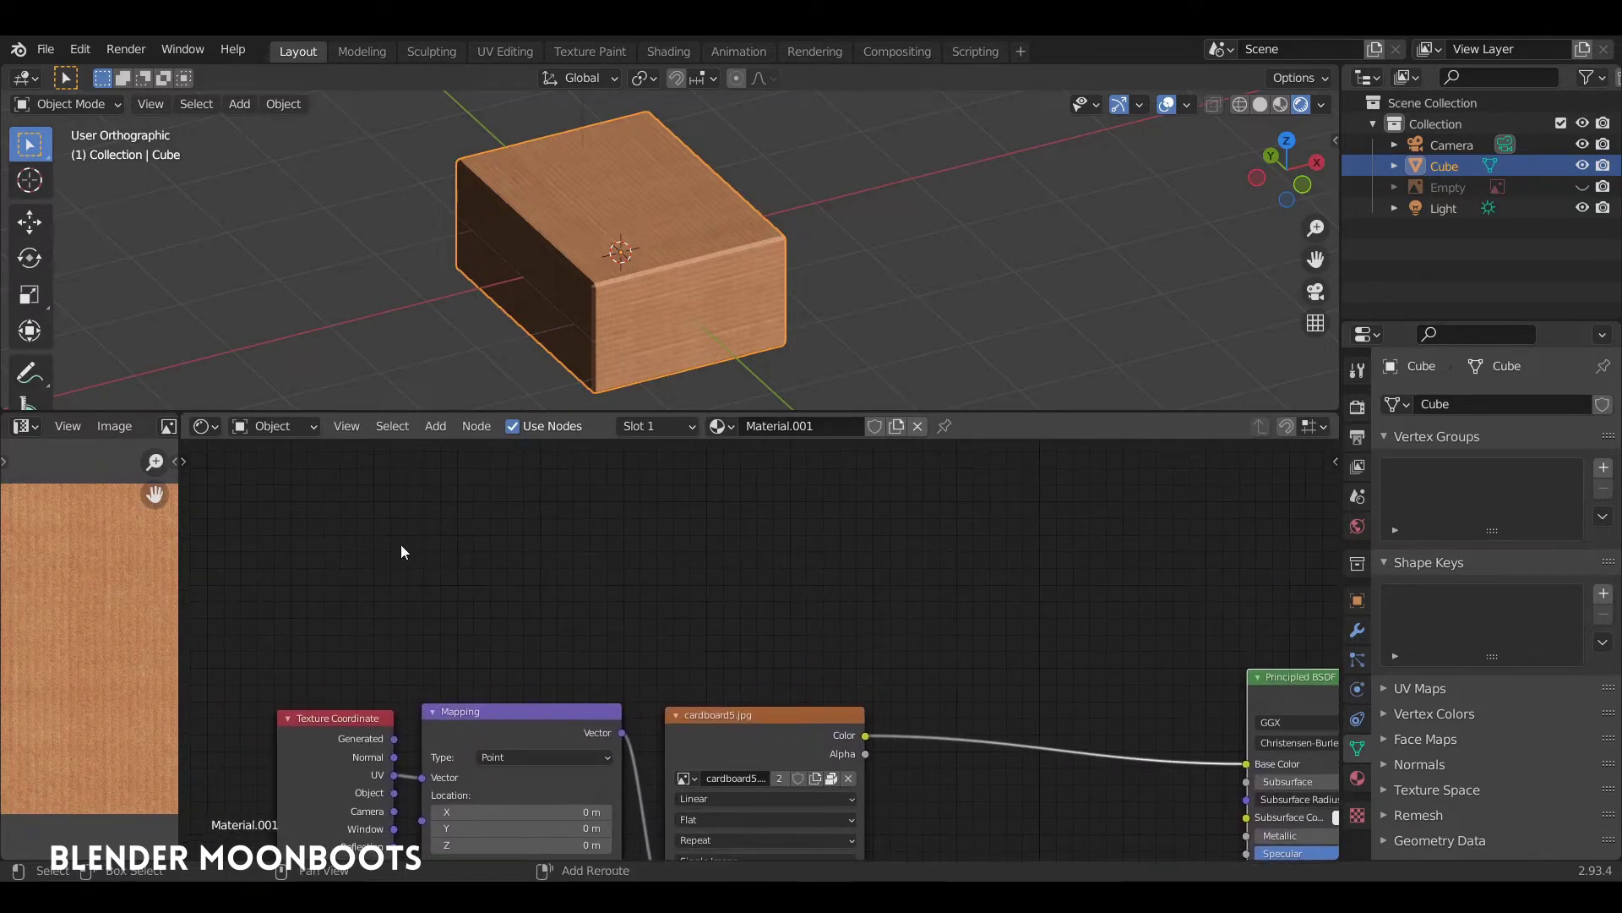
Step: Add Object Info and ColorRamp nodes, linking Random to the ColorRamp Fac
key(shift+a)
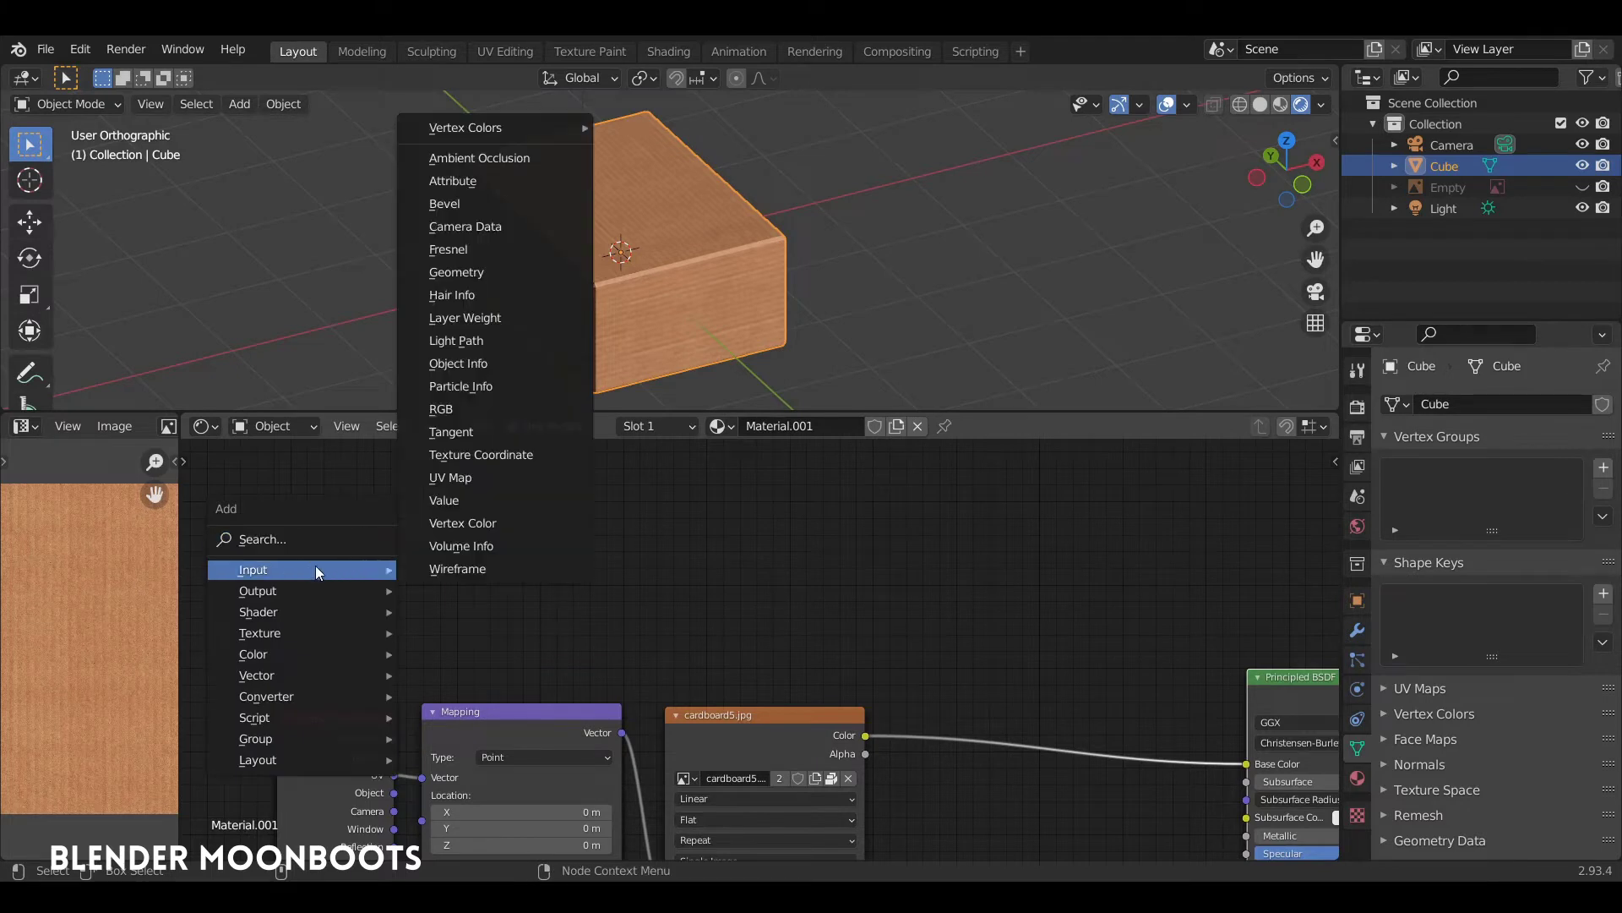
click(504, 364)
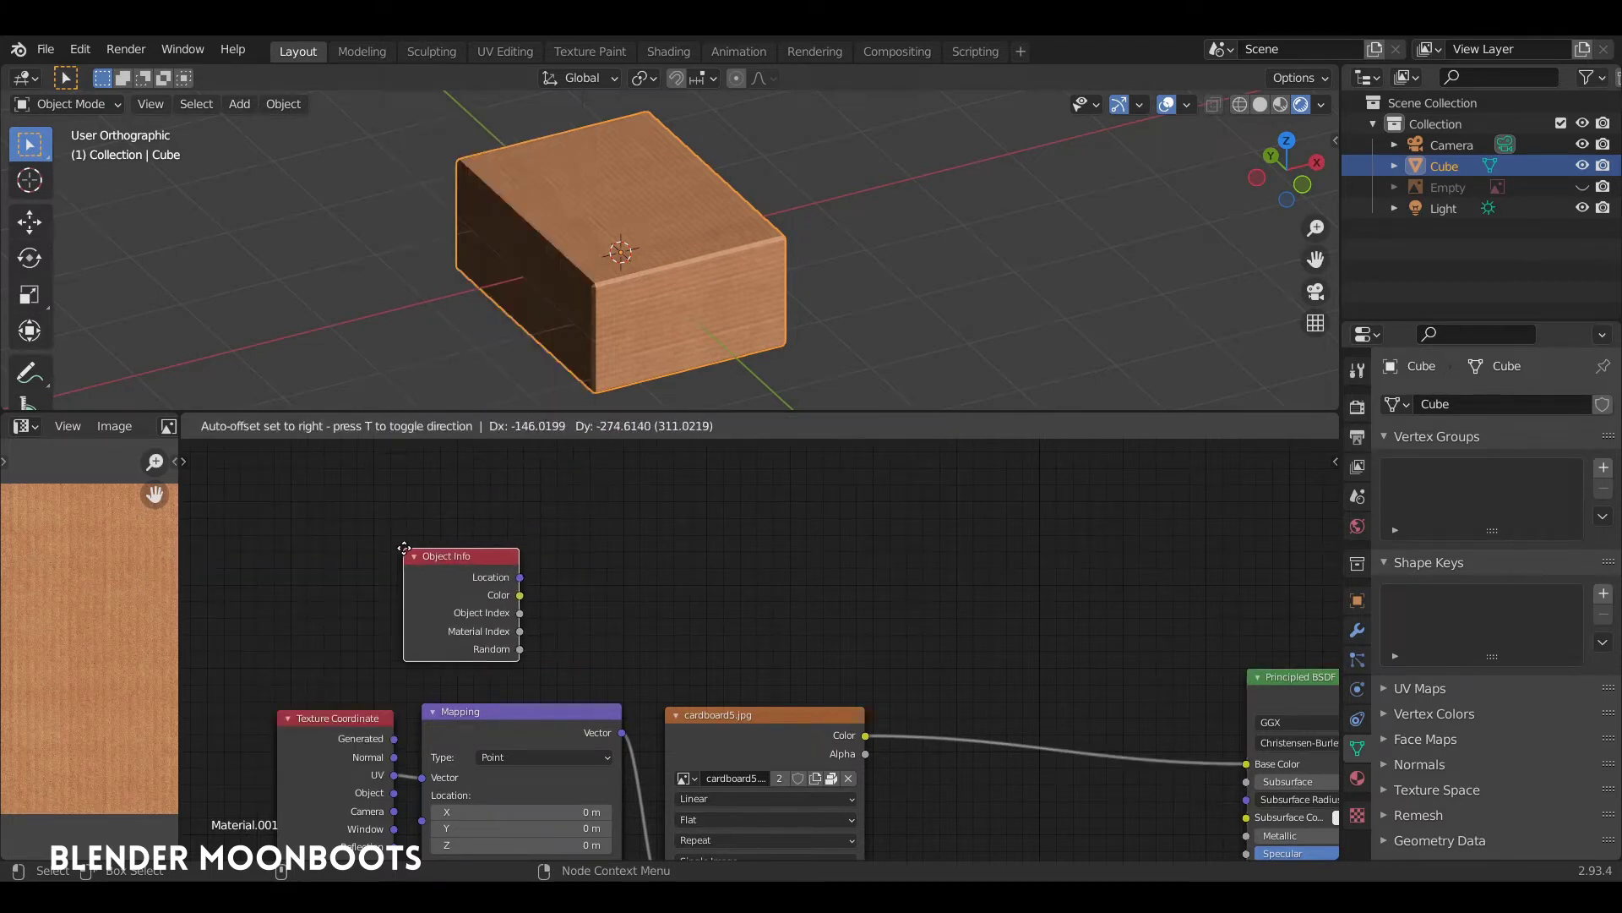
click(530, 579)
middle_drag(531, 580, 452, 541)
key(shift+a)
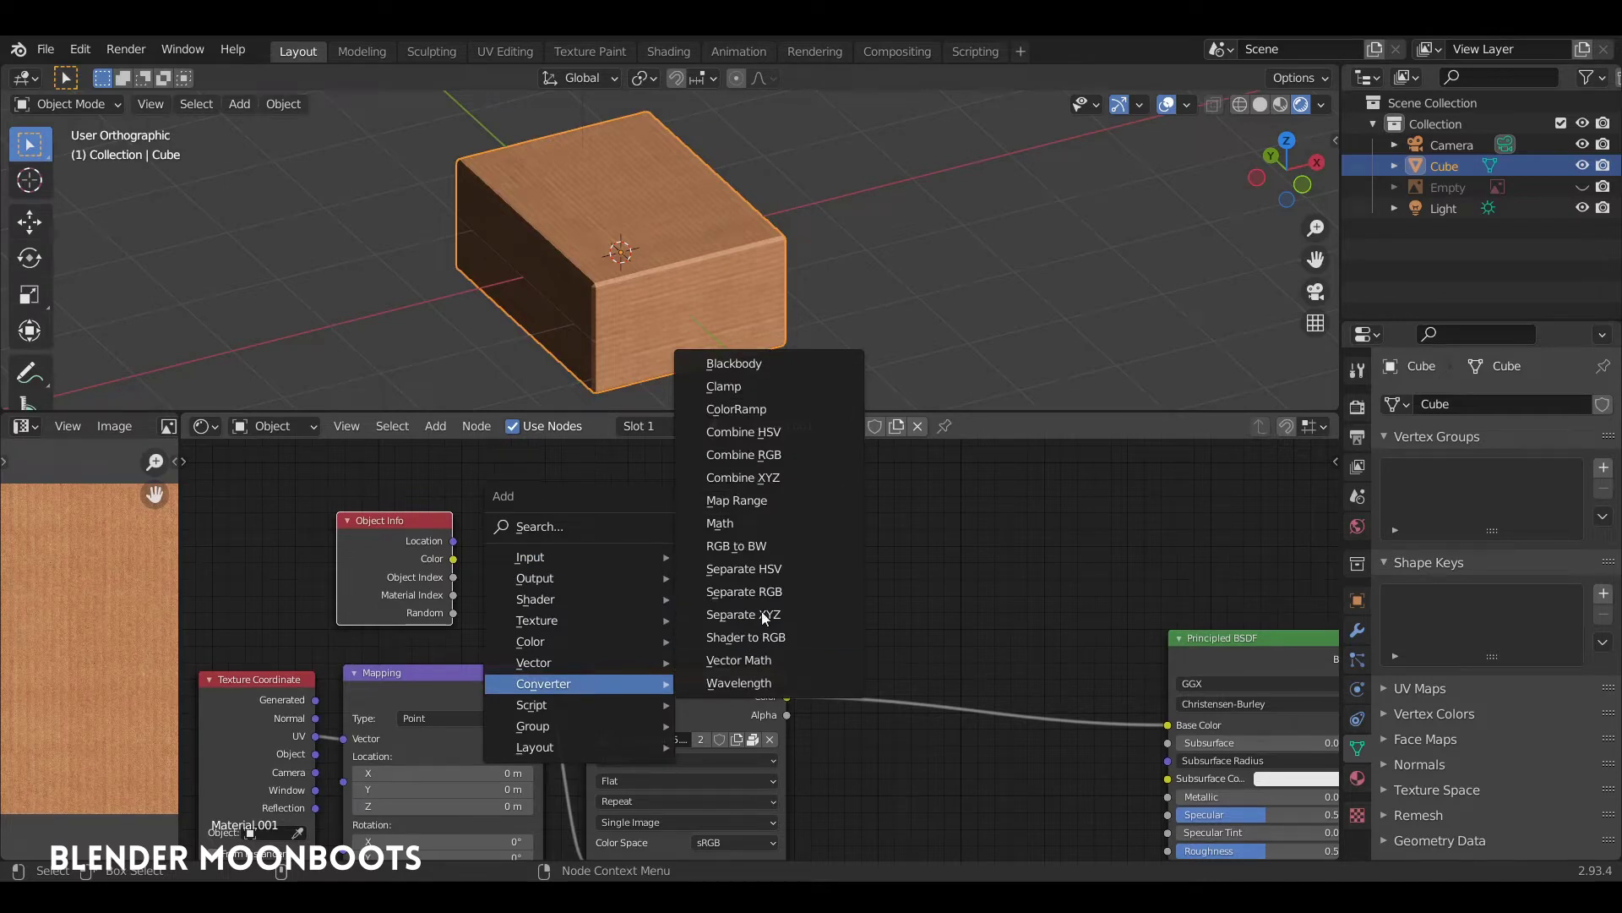
click(736, 408)
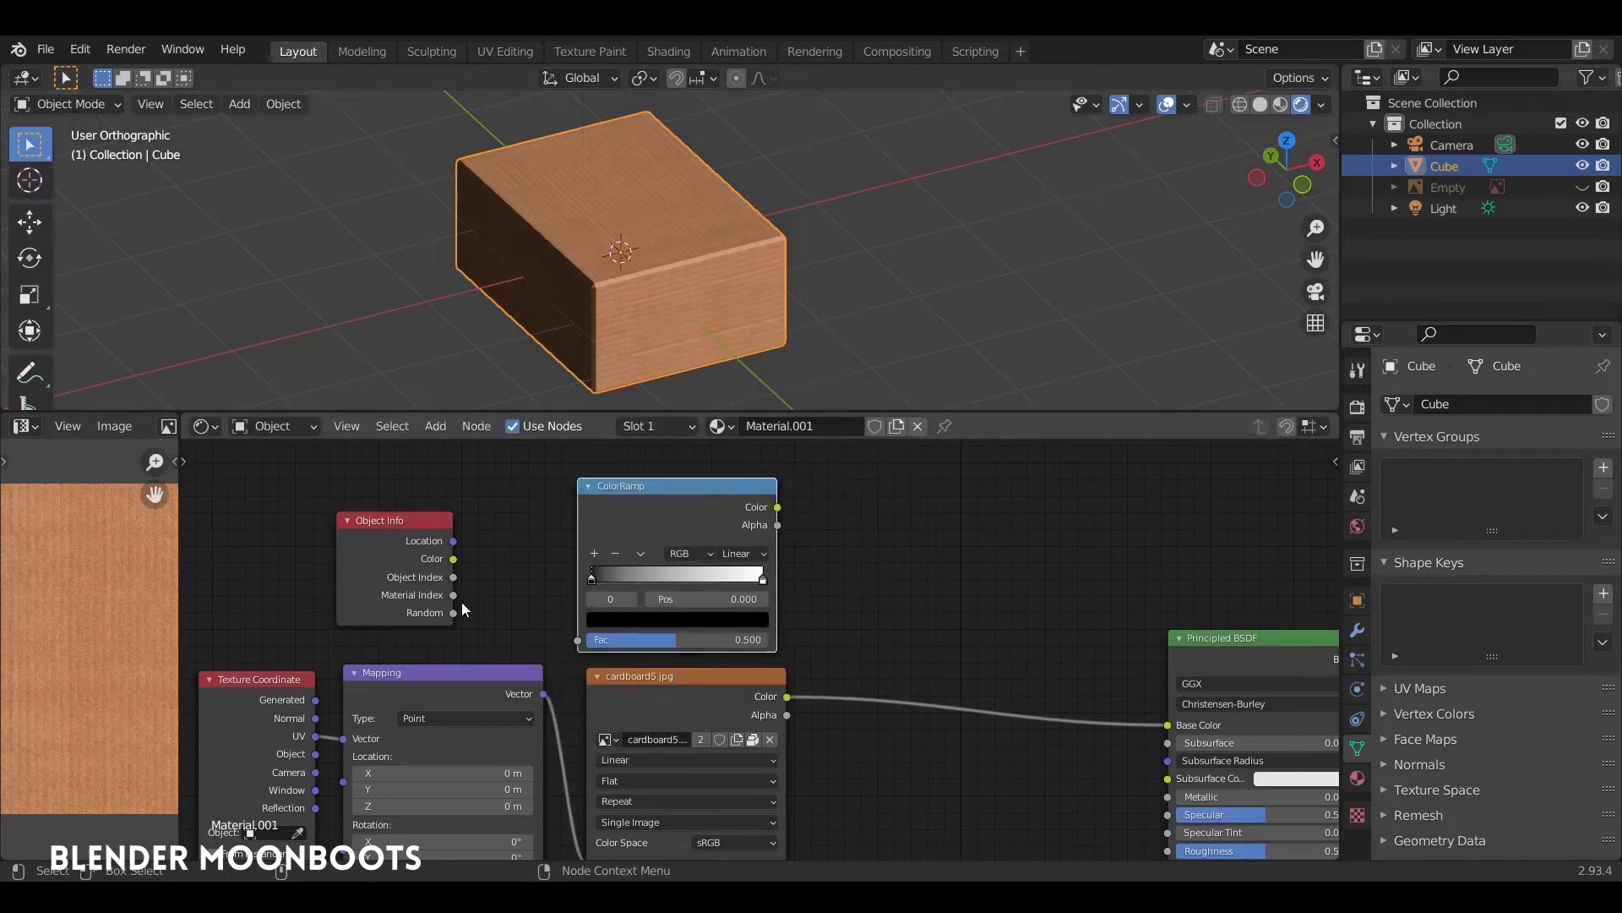
drag(455, 614, 578, 640)
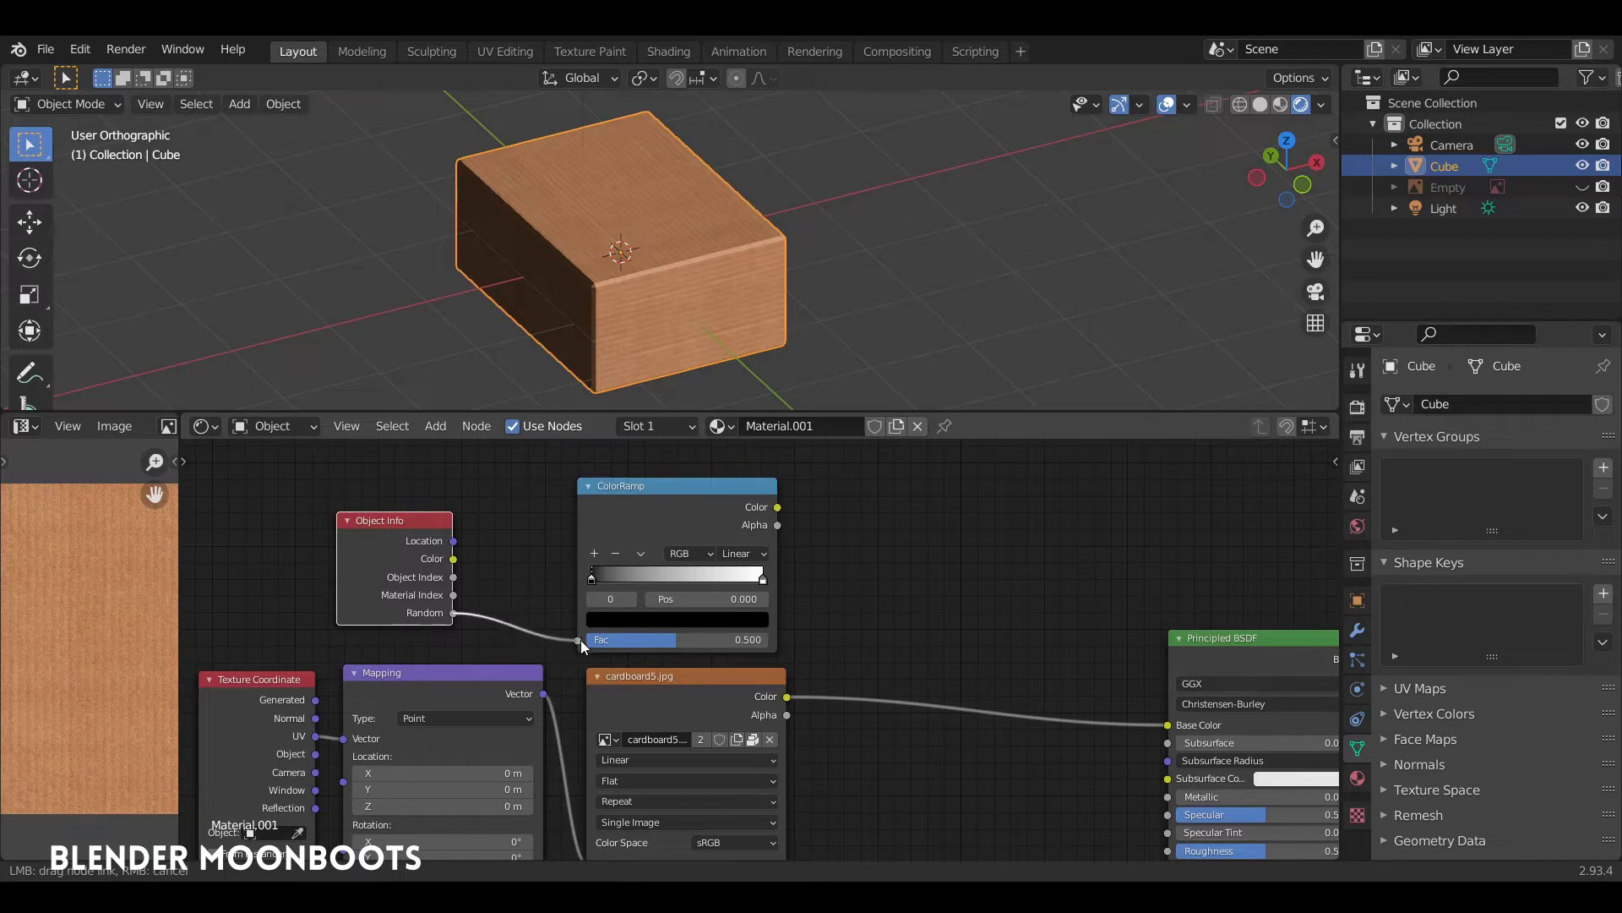
ctrl+scroll(666, 566, right, 3)
ctrl+scroll(652, 568, right, 2)
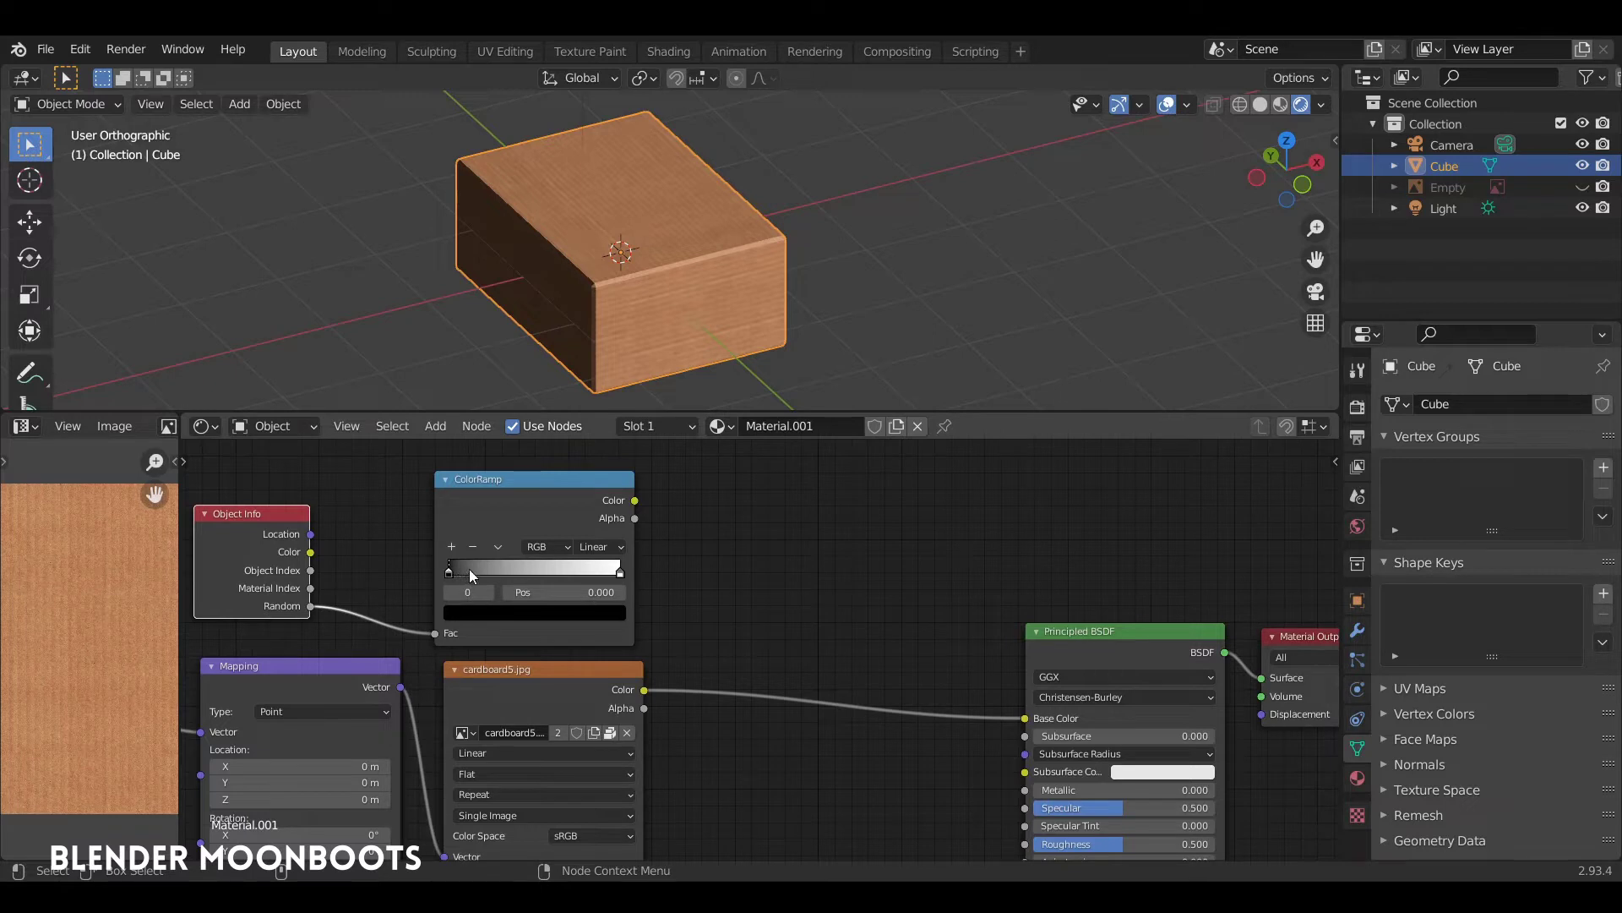
Step: Colour the ramp's first stop dark red and its second stop light peach
click(499, 619)
drag(586, 490, 586, 436)
click(510, 460)
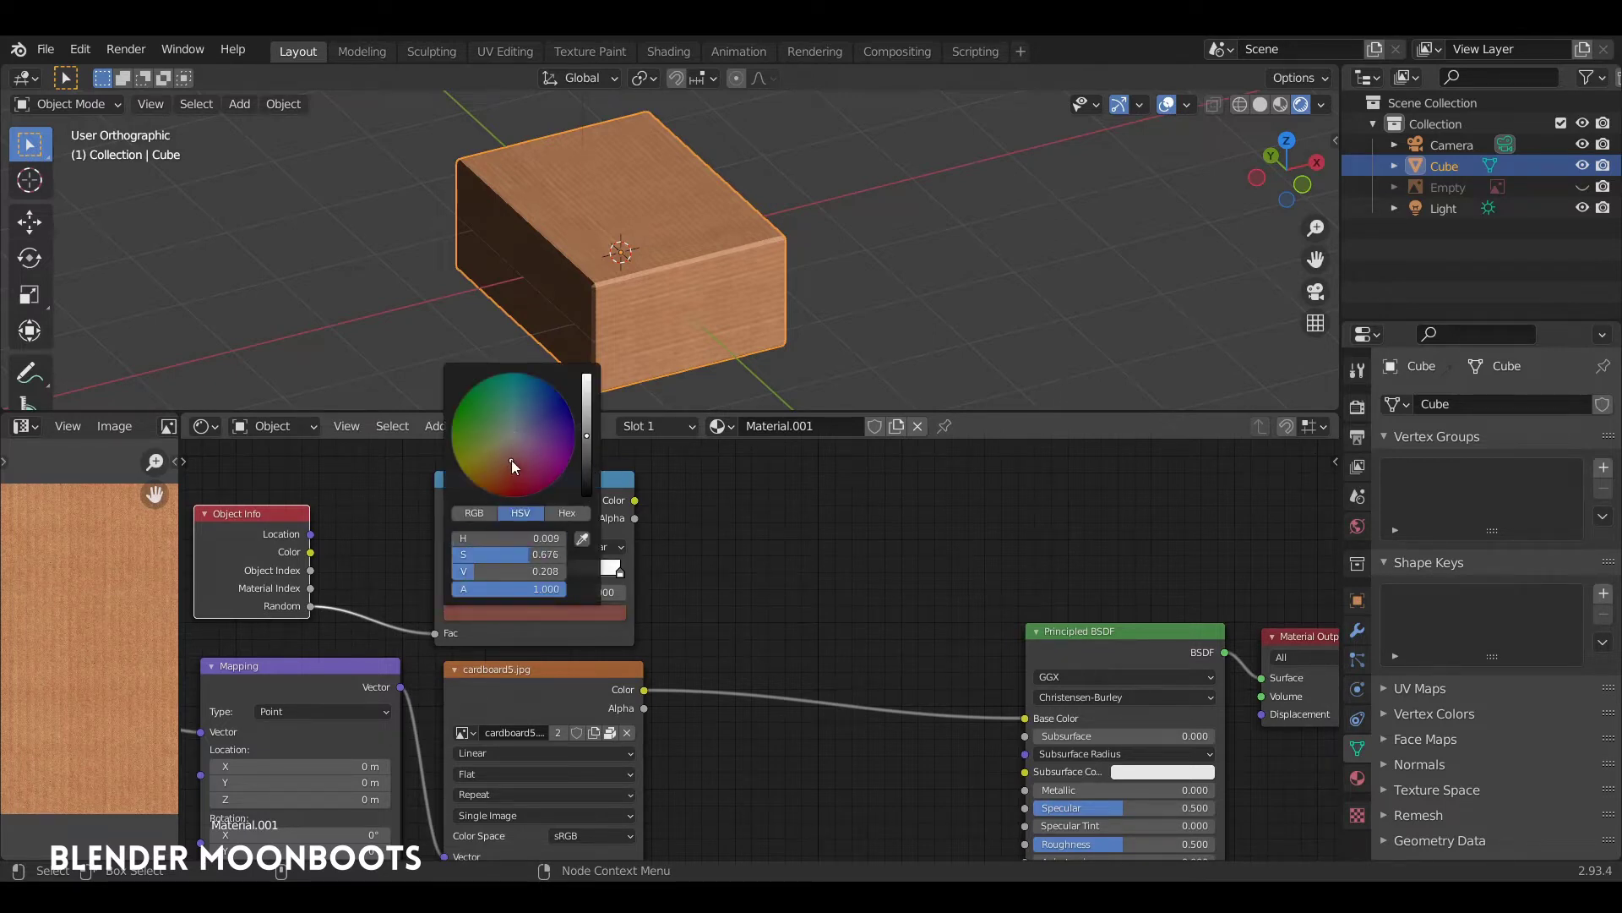
click(564, 568)
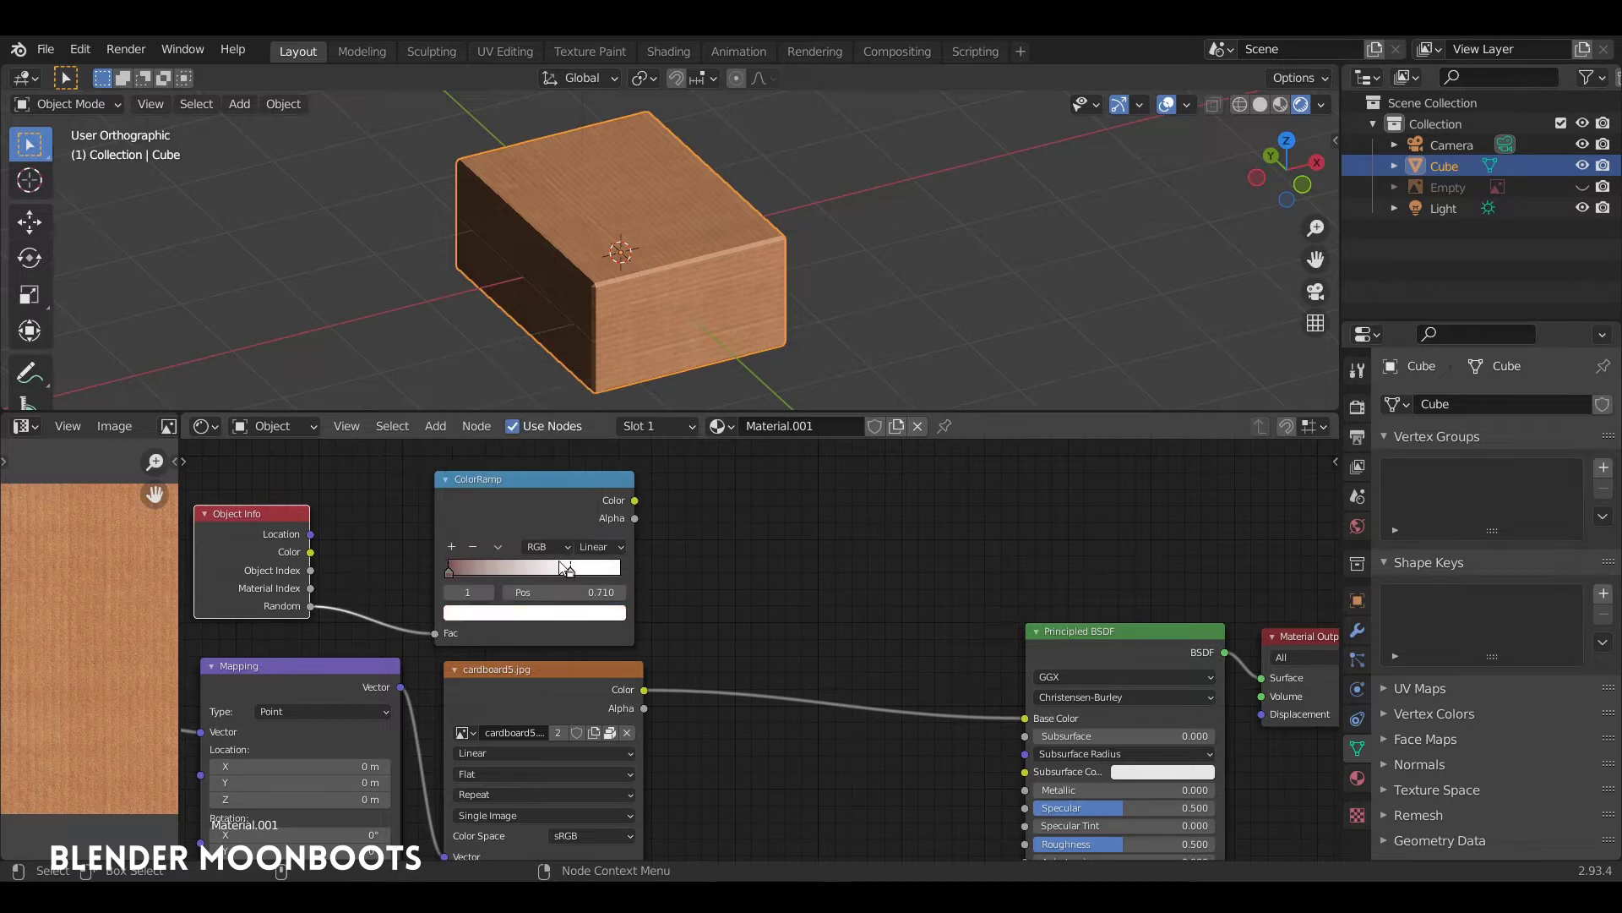
click(509, 616)
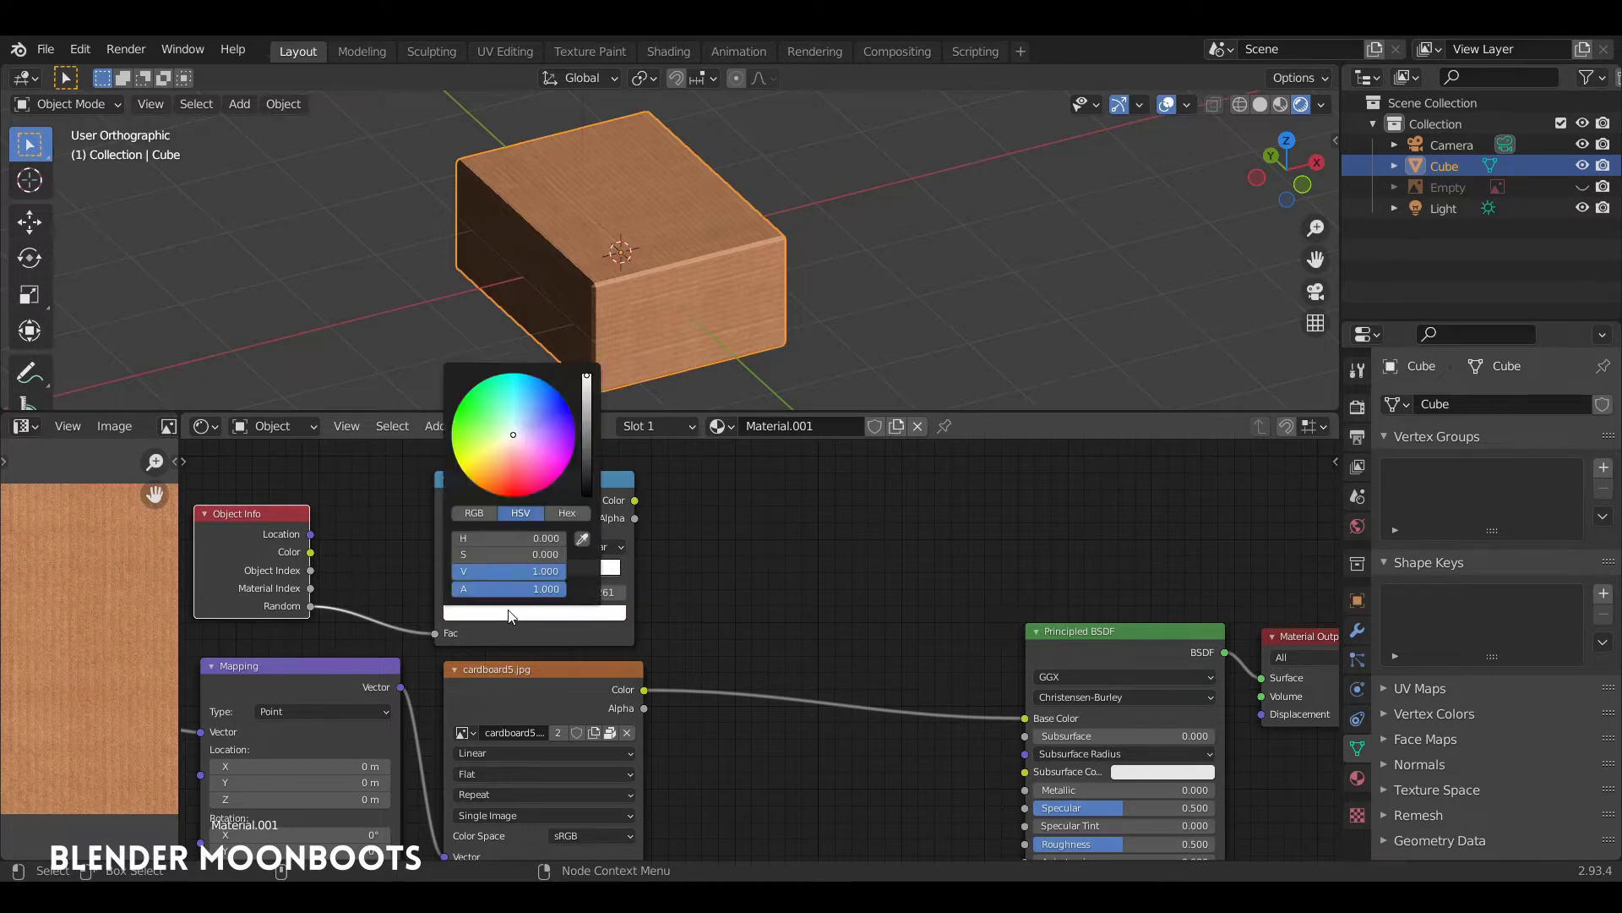
drag(514, 468, 503, 459)
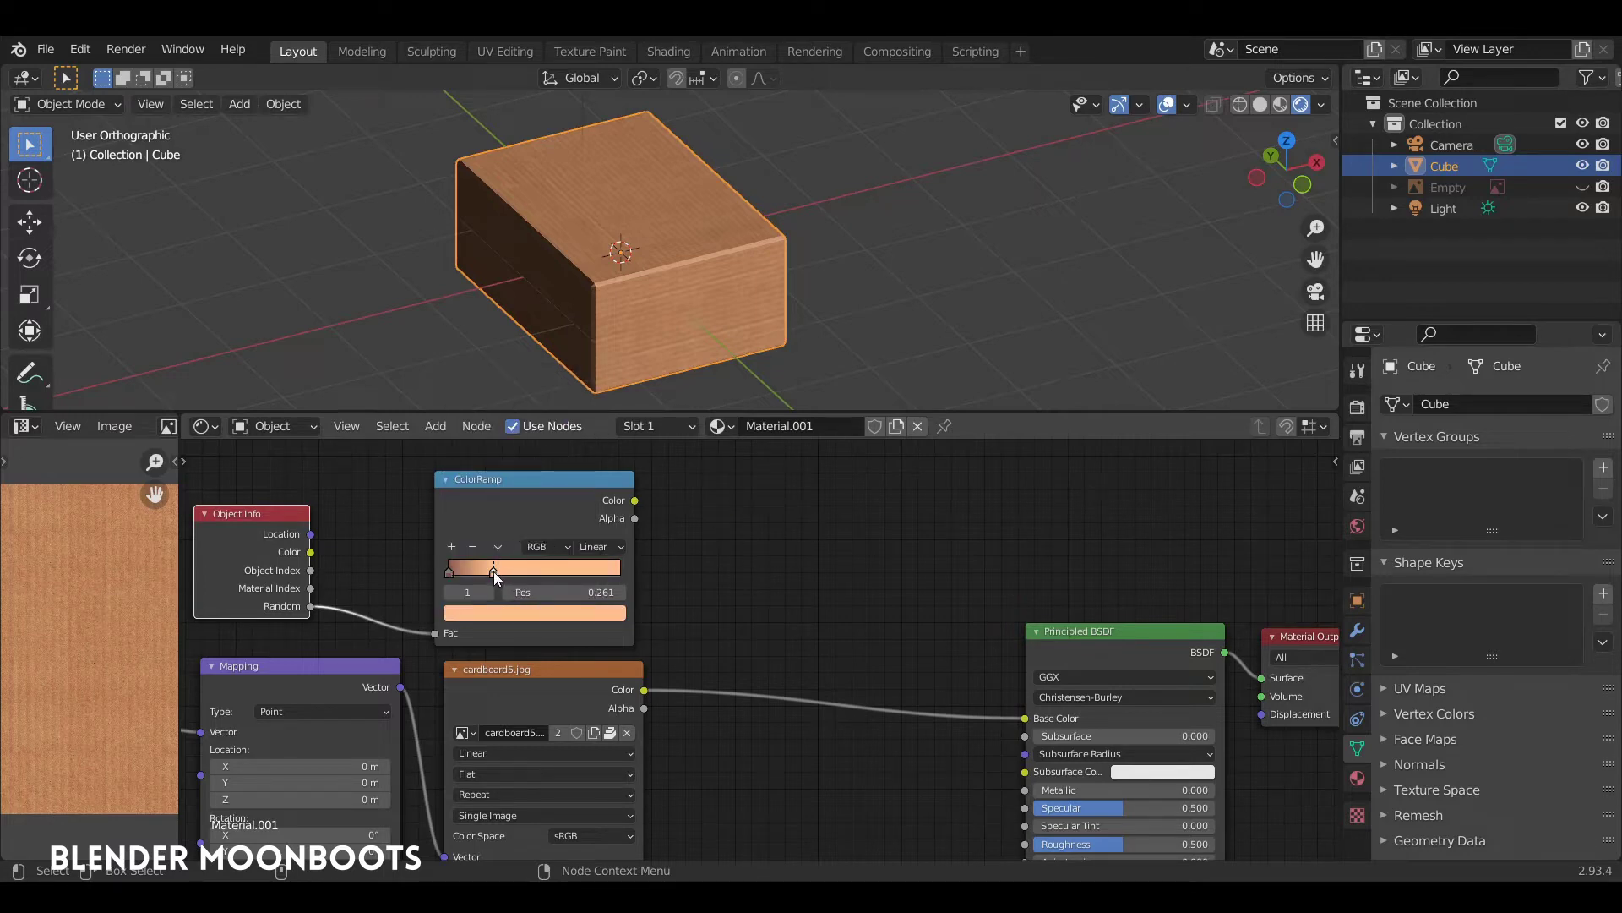
scroll(500, 566, up, 2)
middle_drag(501, 567, 686, 627)
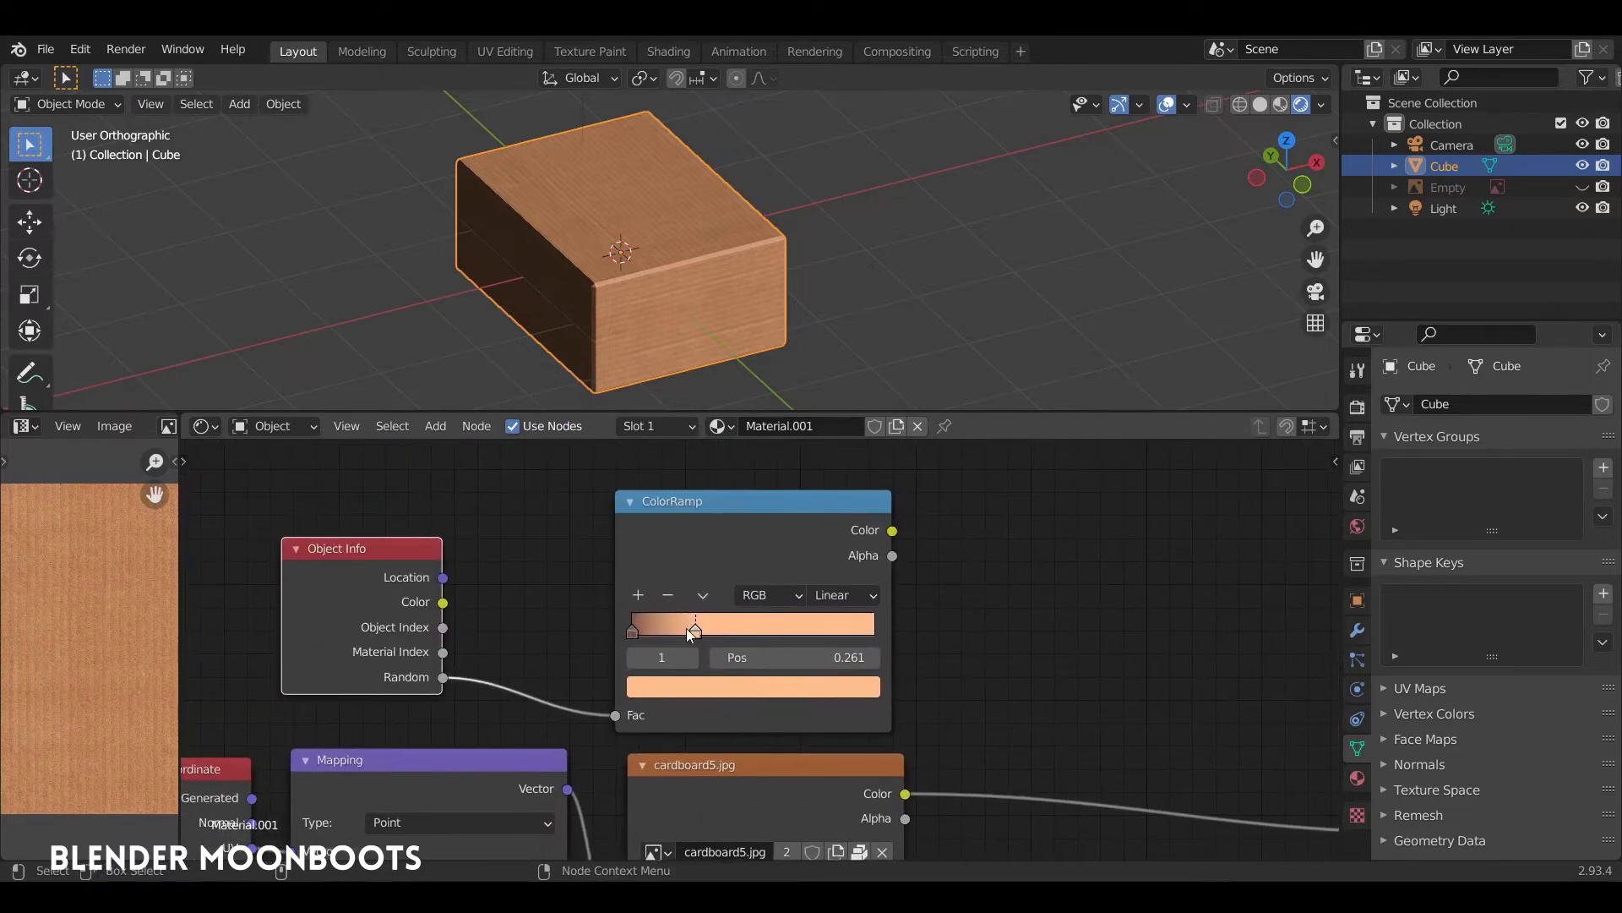
Step: Add a light orange stop at about 0.457 and a deeper orange stop at 0.746
ctrl+click(730, 629)
drag(731, 632, 758, 639)
click(701, 686)
drag(701, 487, 691, 489)
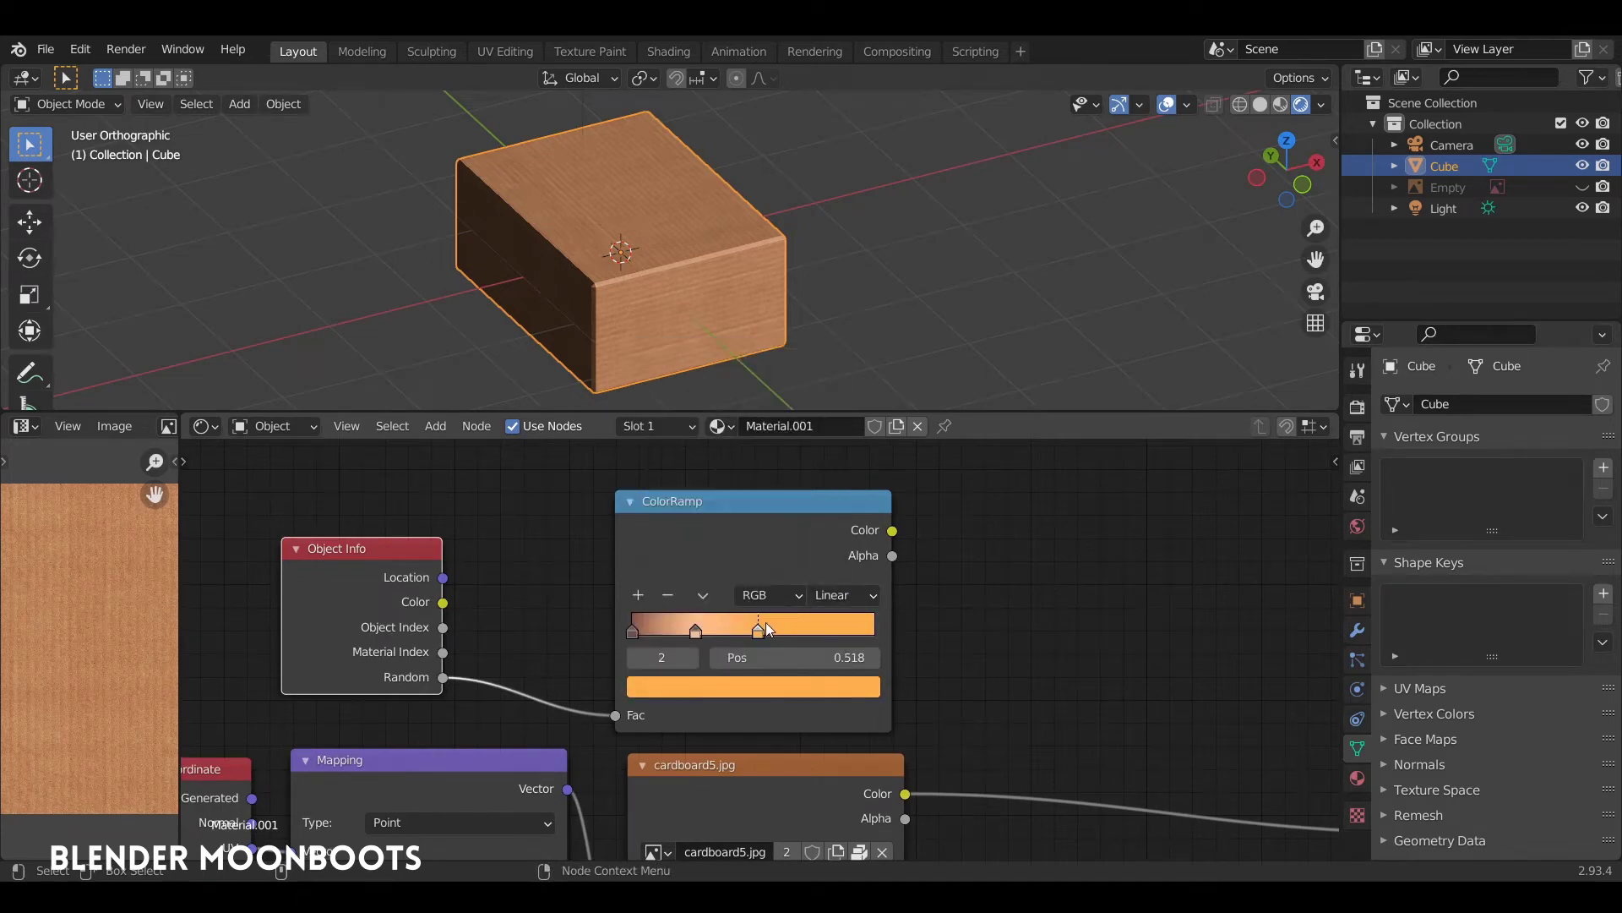
ctrl+click(760, 632)
drag(760, 632, 815, 634)
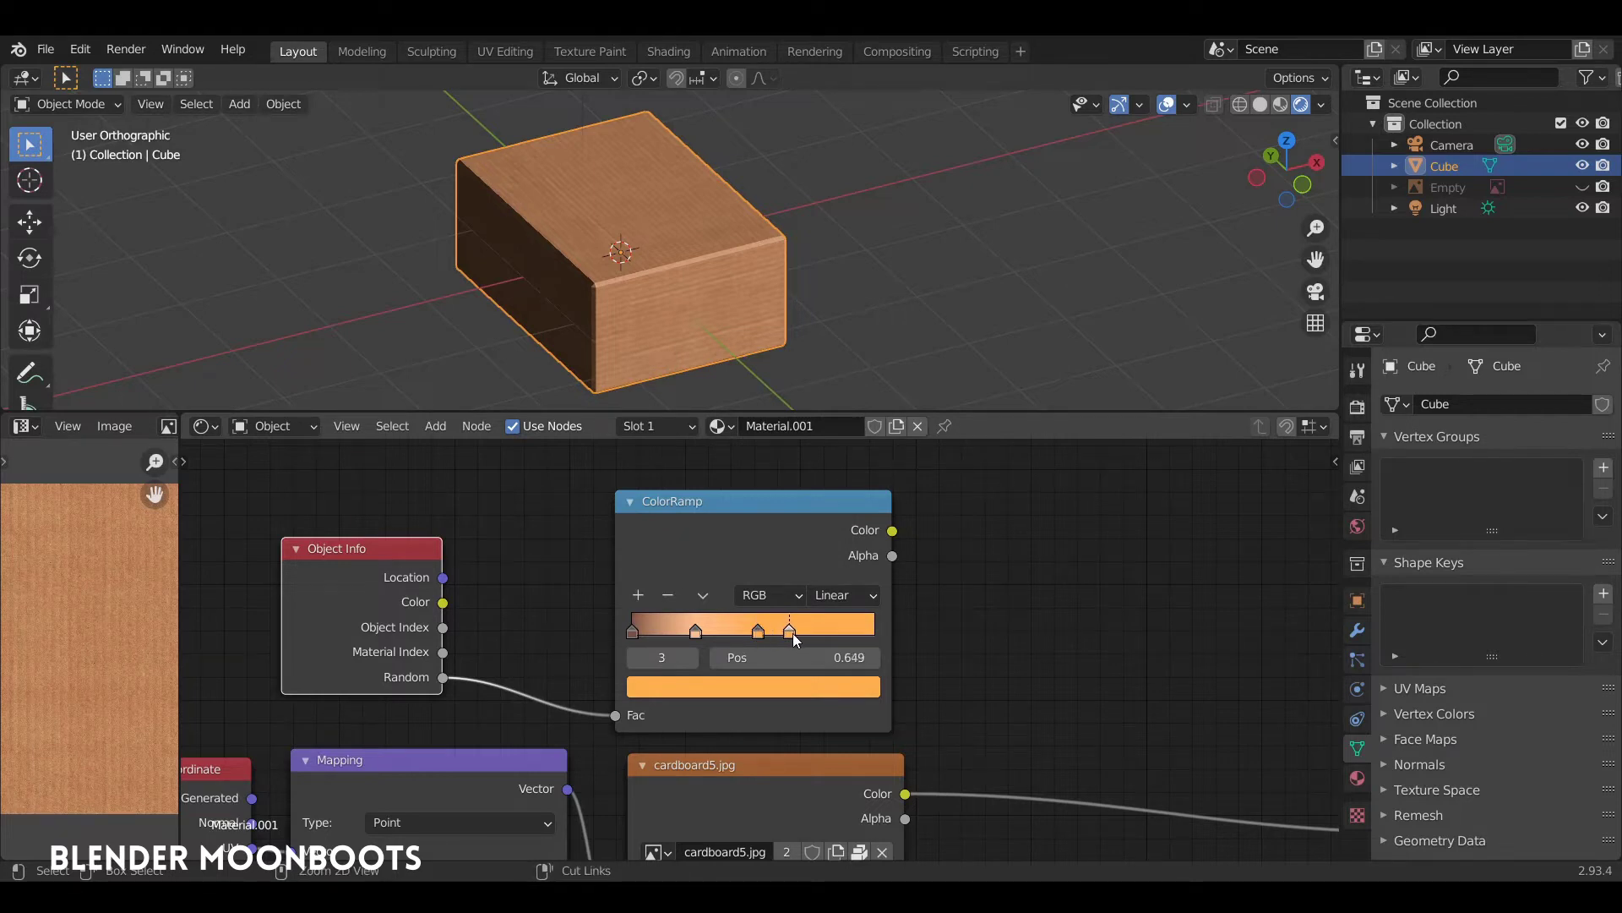
click(764, 687)
drag(726, 494, 704, 498)
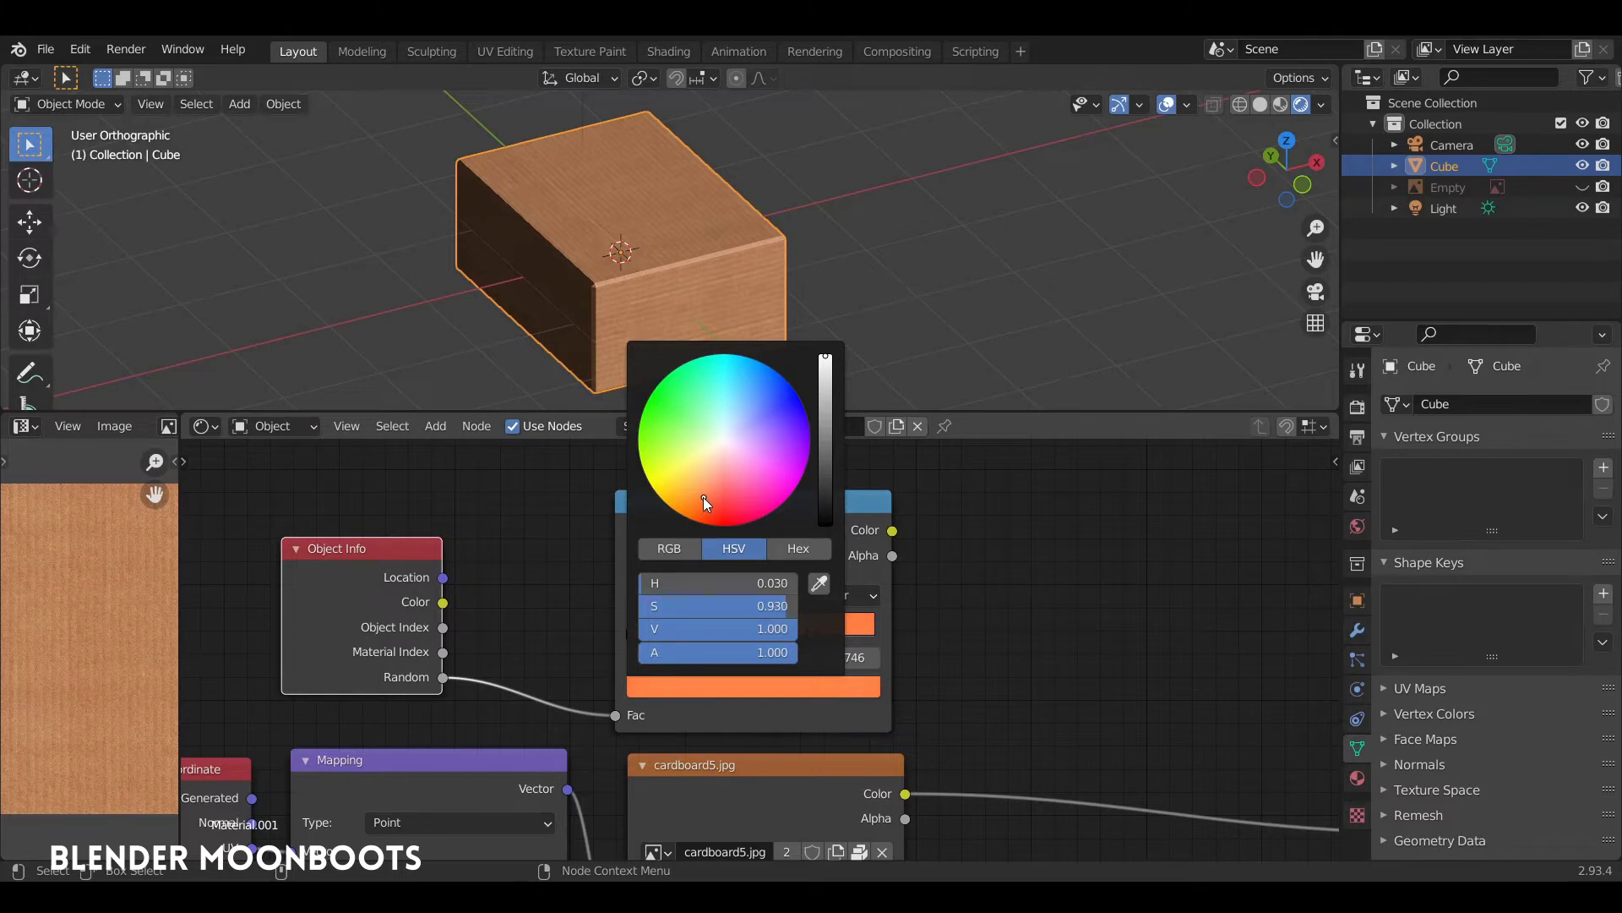
Step: Set ramp interpolation to Constant, move the second stop to 0.297, and make the first stop dark brown
click(870, 596)
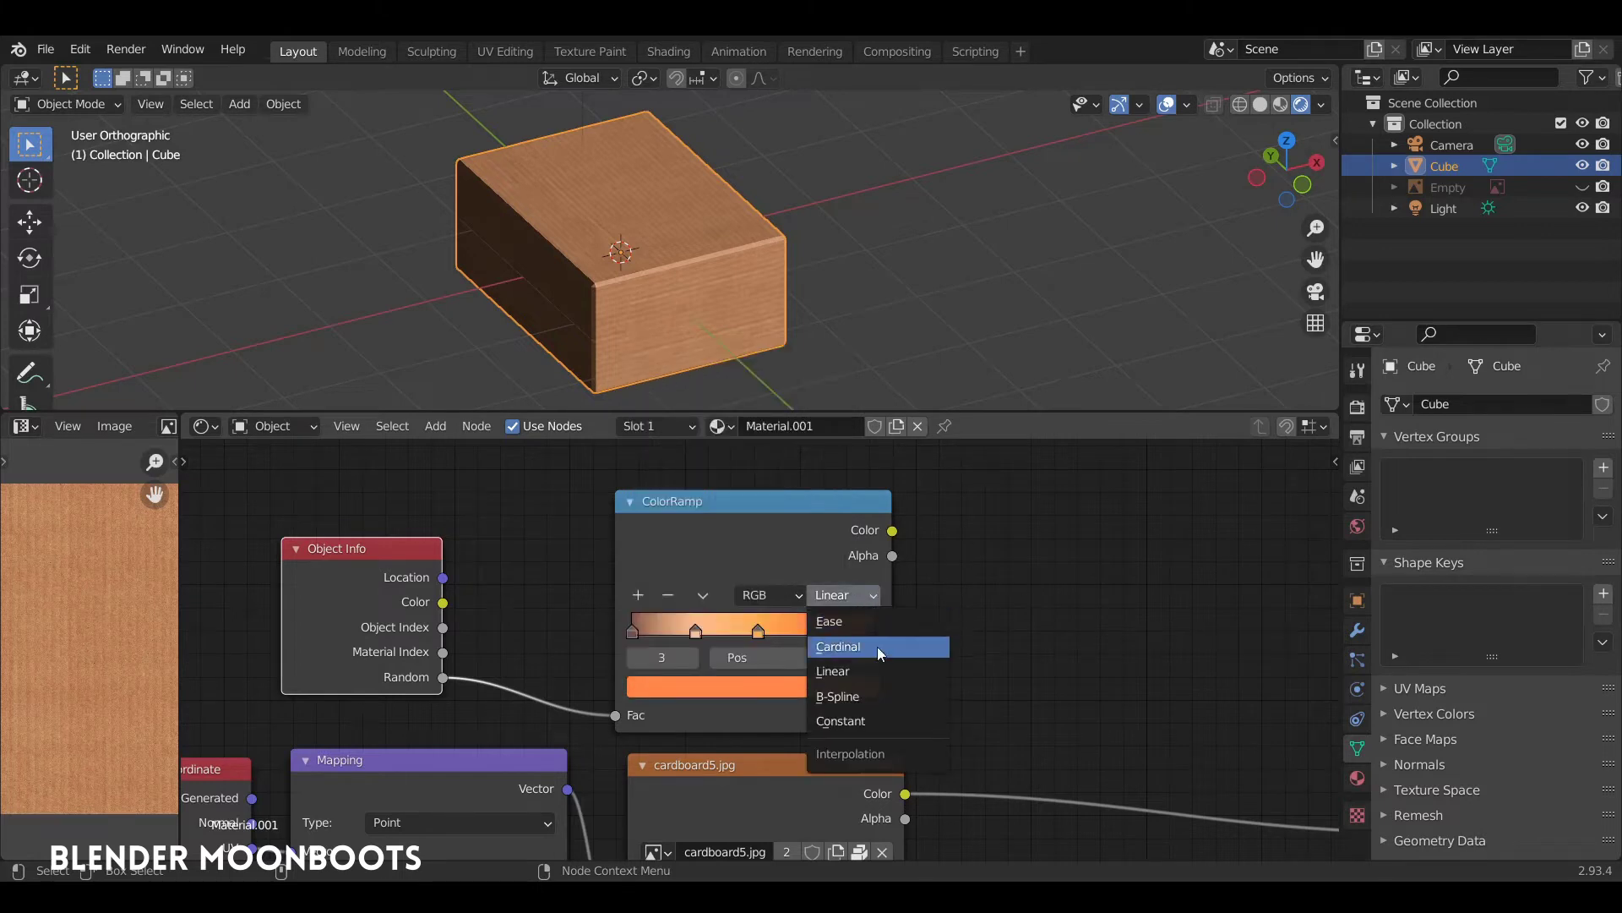
click(879, 718)
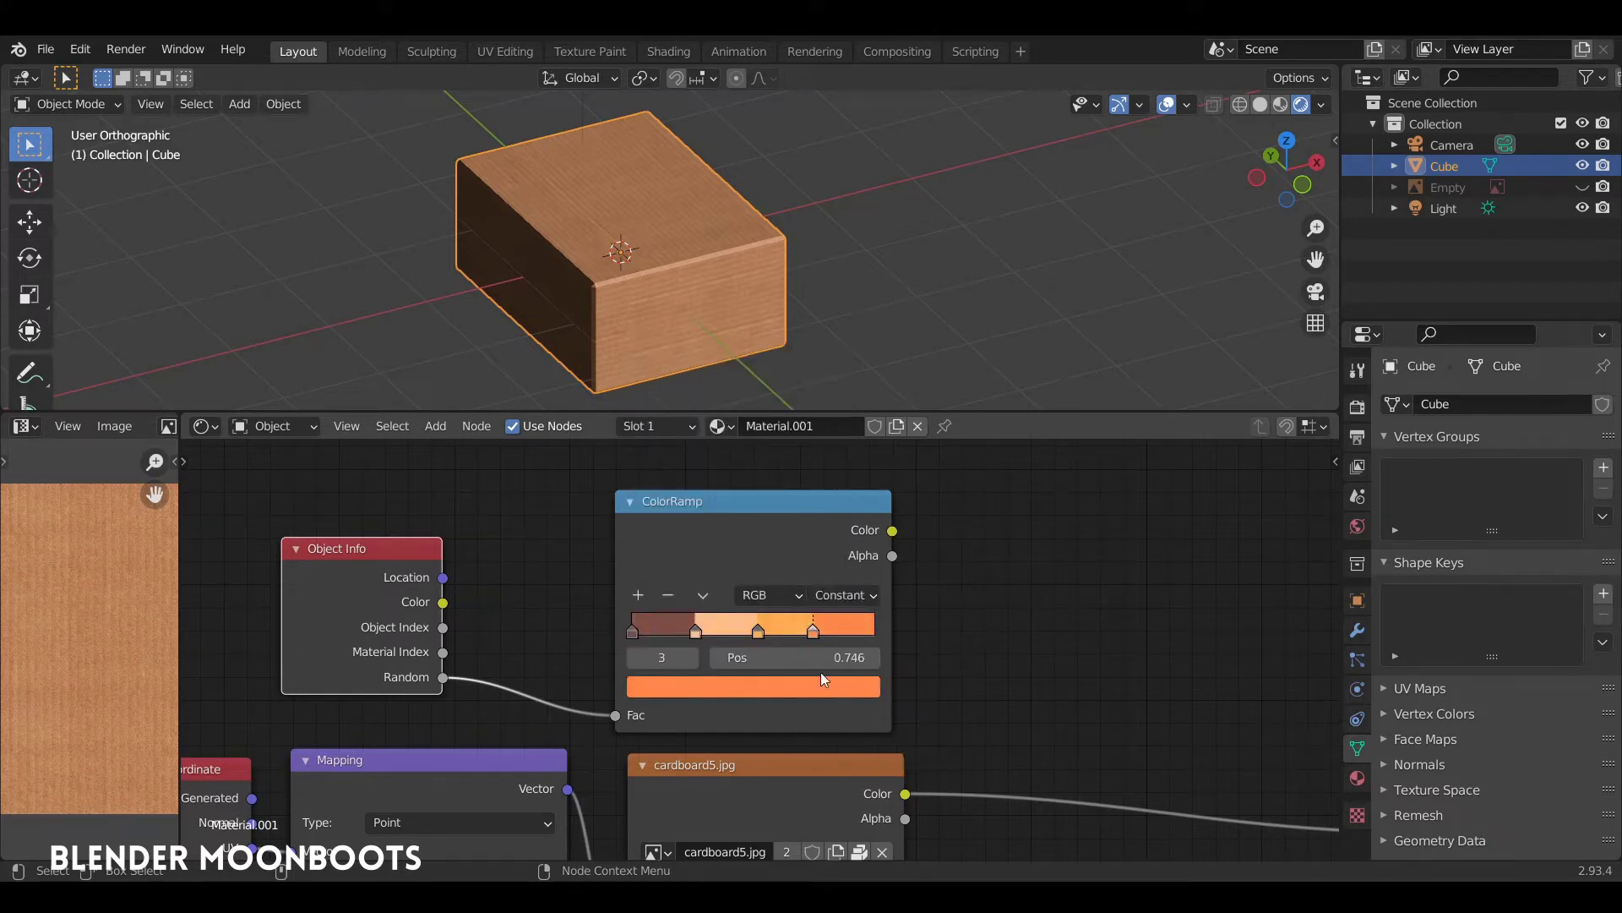
drag(696, 629, 706, 634)
click(641, 630)
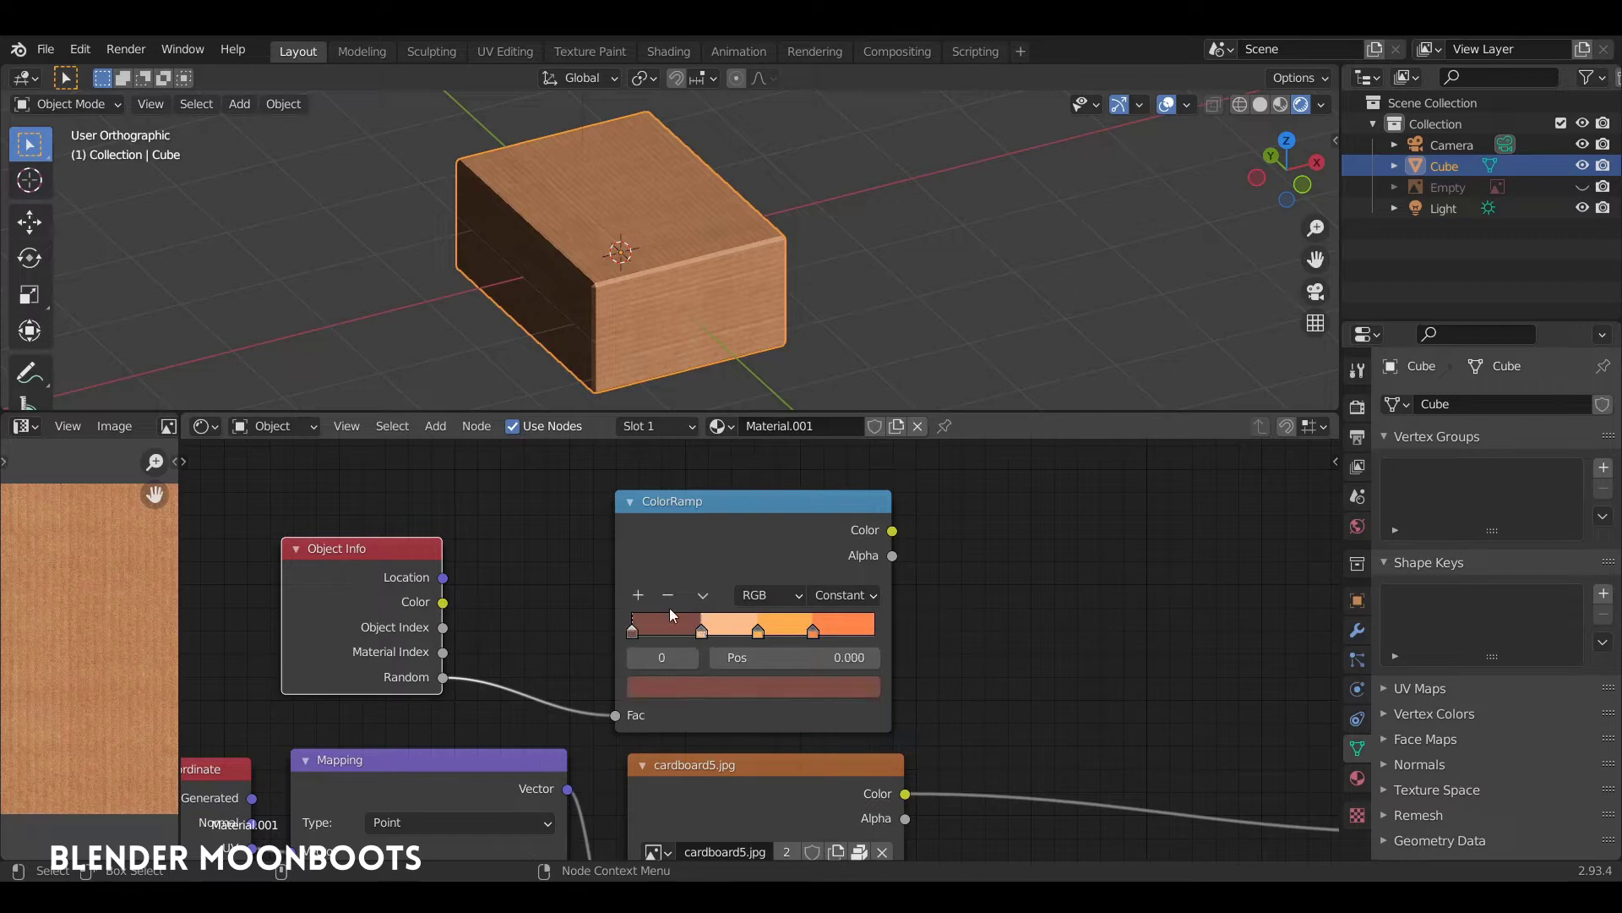
click(669, 686)
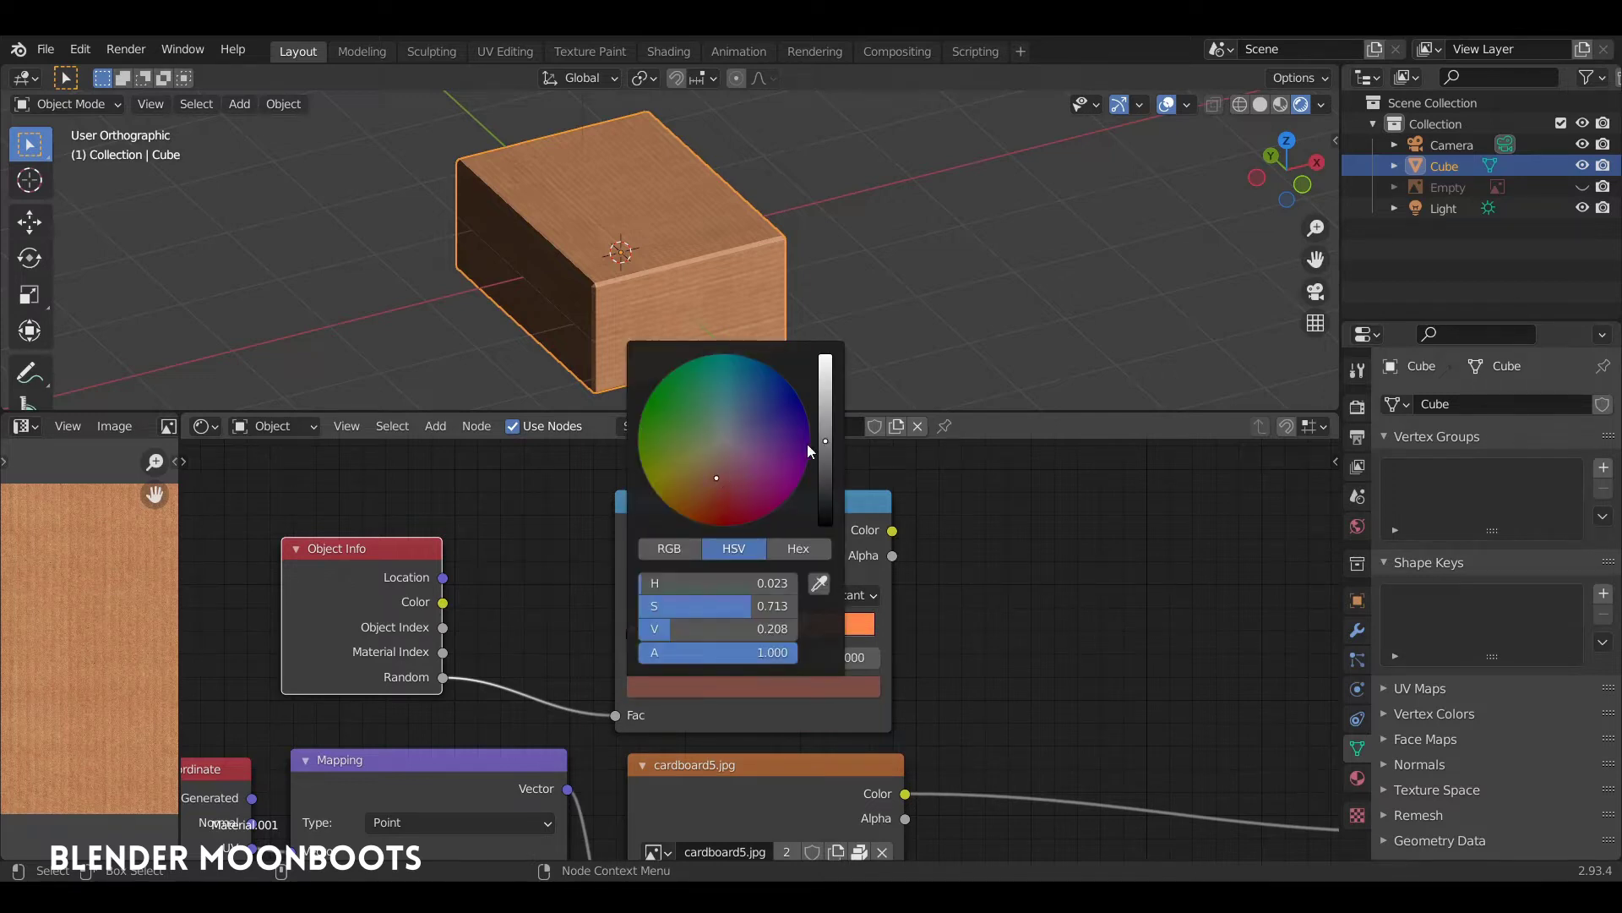
drag(825, 414, 827, 409)
scroll(952, 677, down, 2)
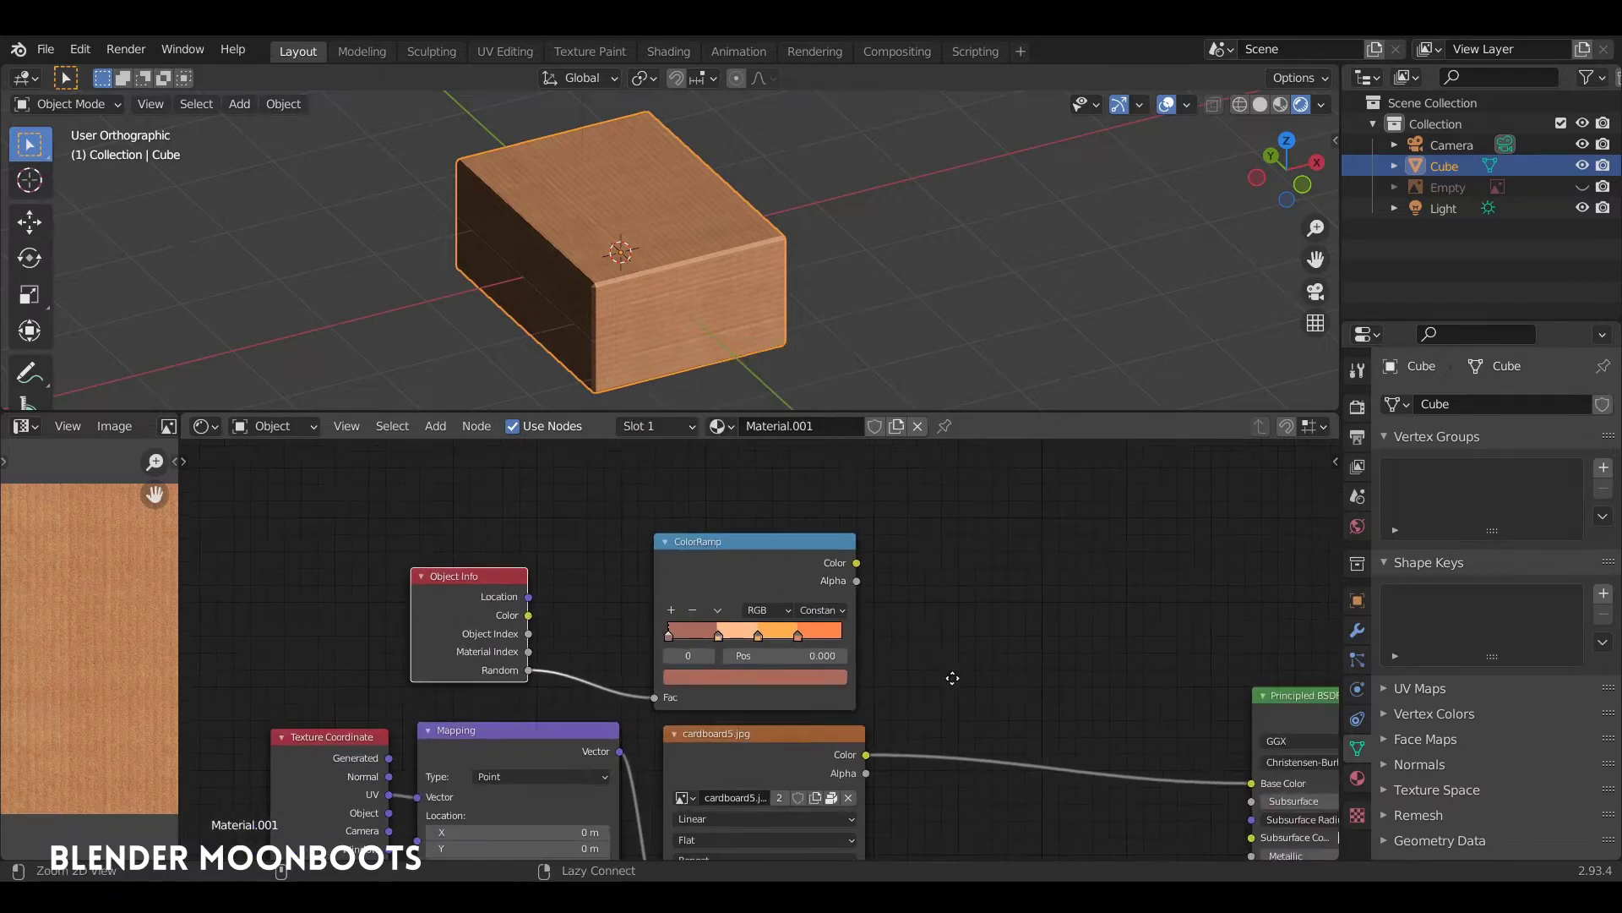
Step: Shift the middle colour stops slightly left and reposition the ColorRamp node in view
drag(718, 633, 764, 636)
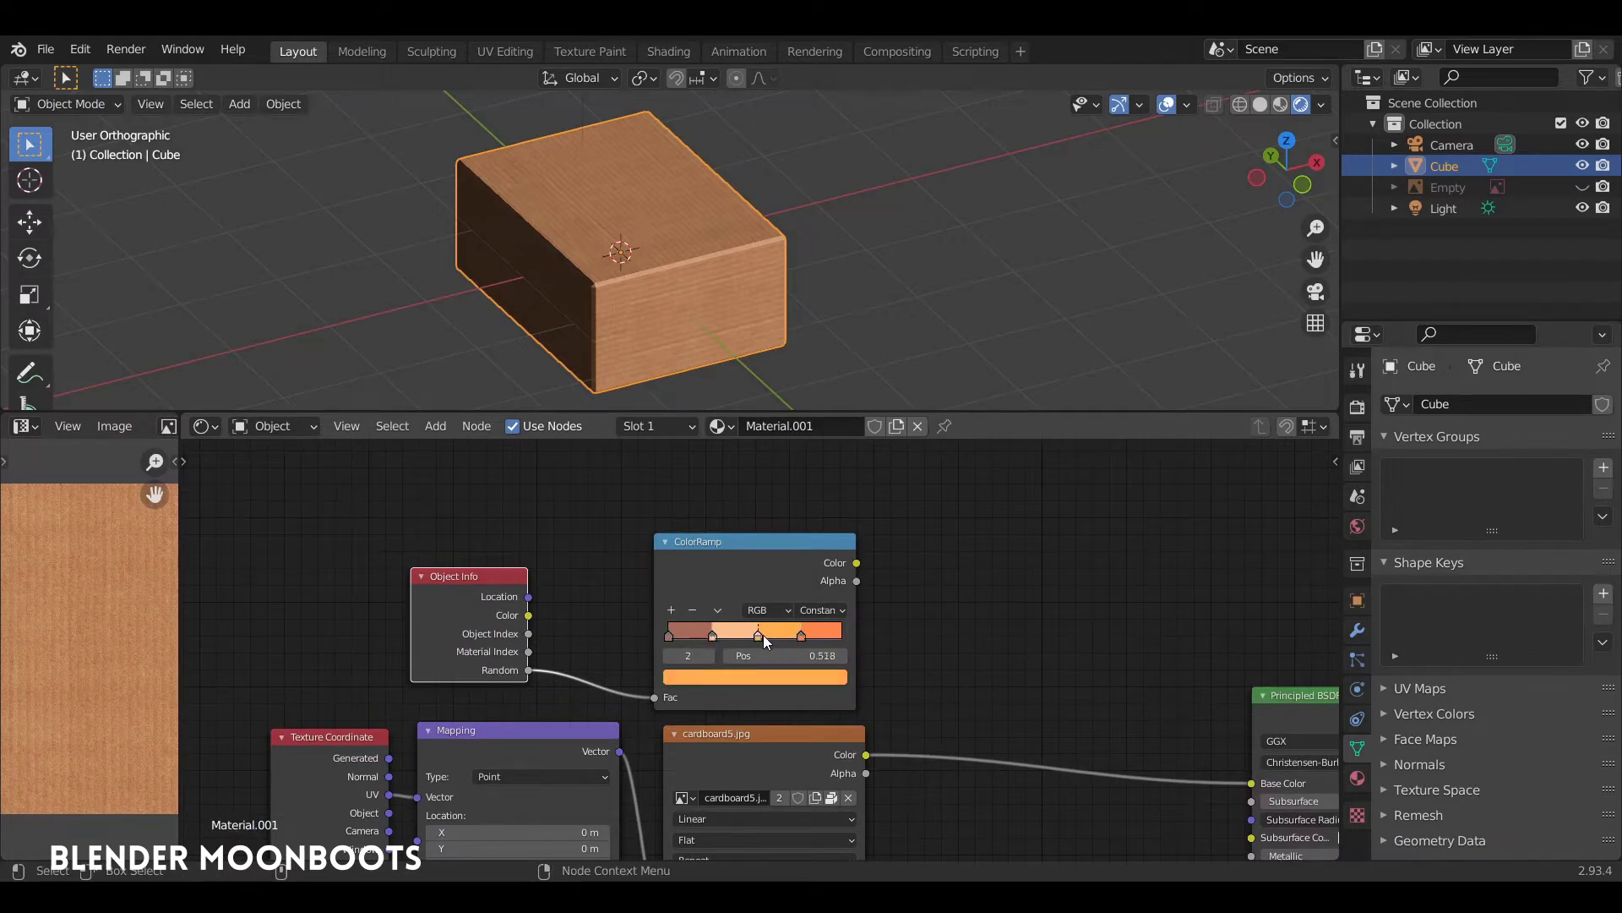
scroll(766, 636, down, 1)
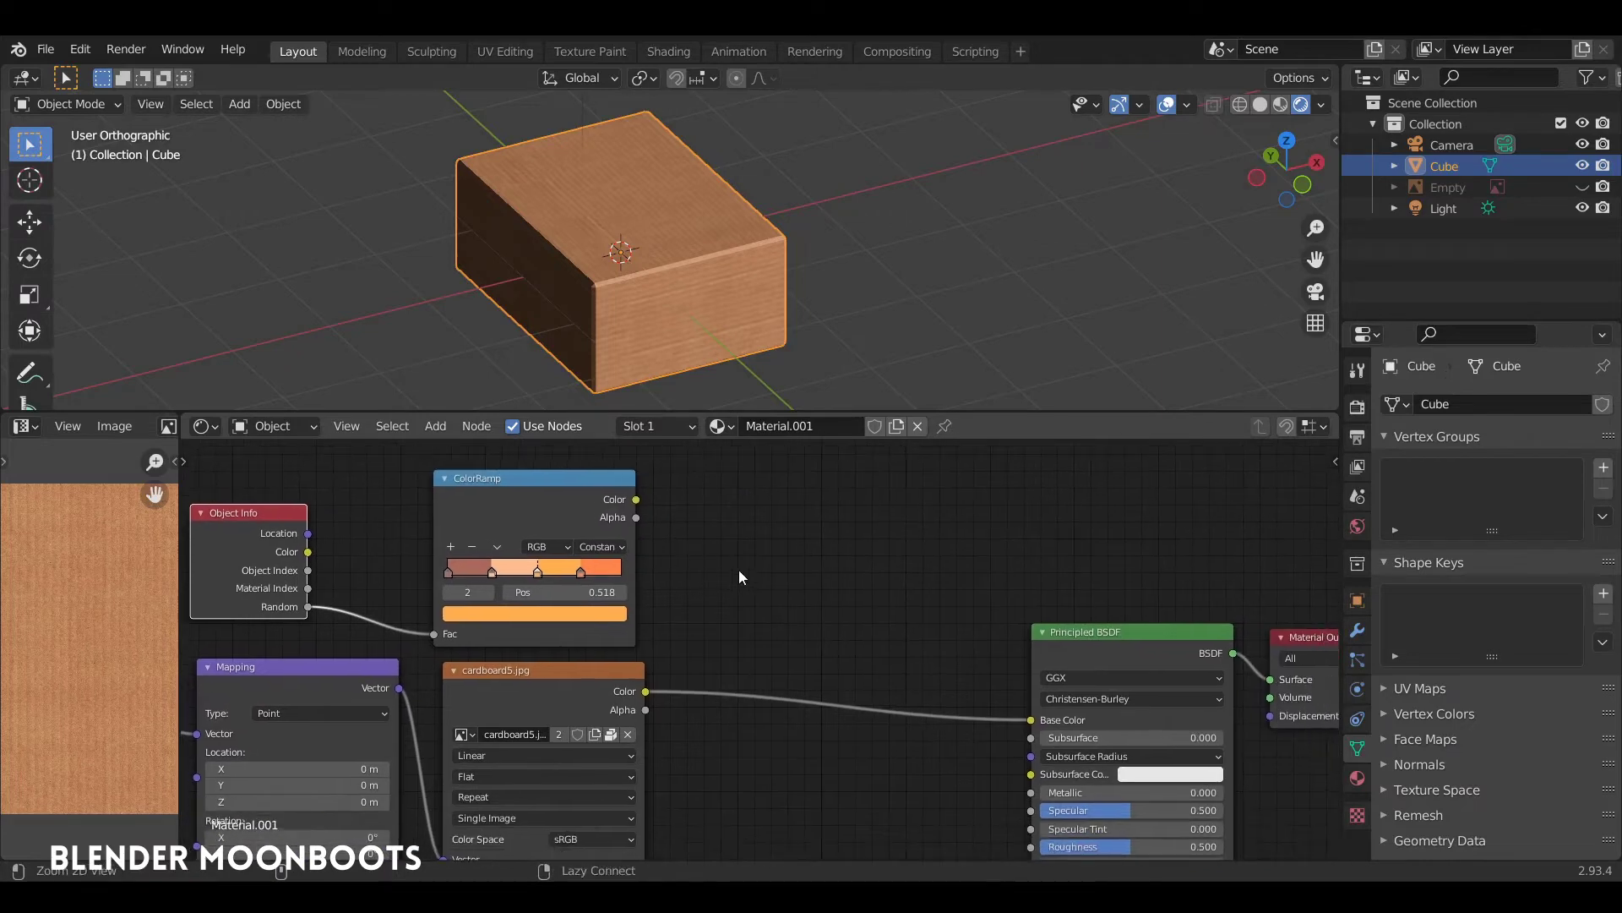
middle_drag(738, 570, 823, 615)
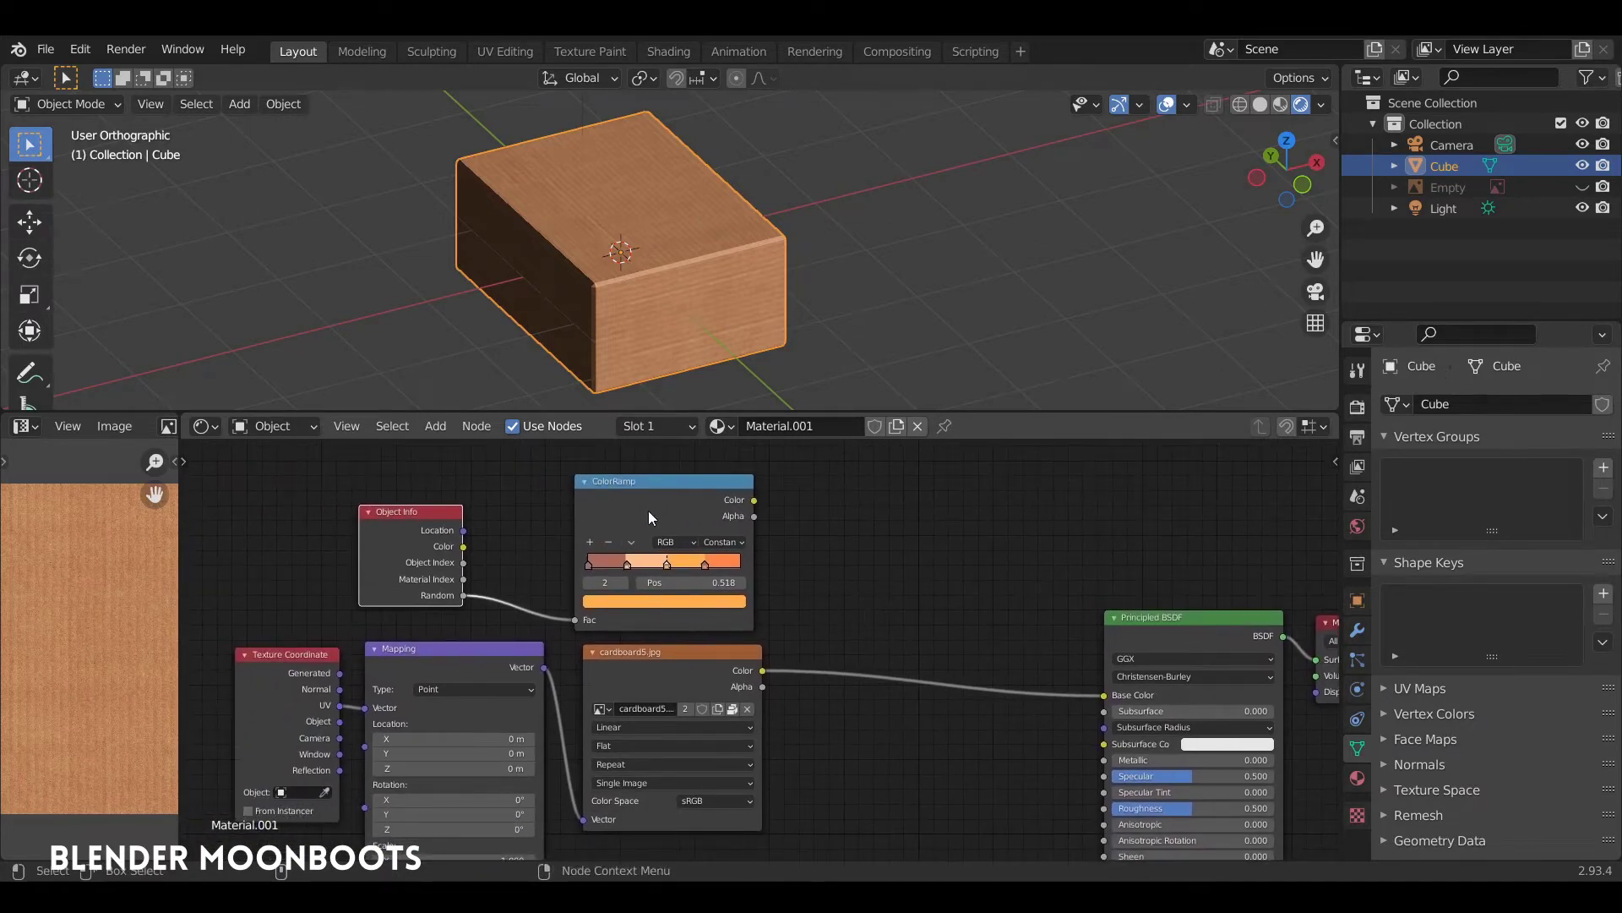
drag(649, 517, 652, 513)
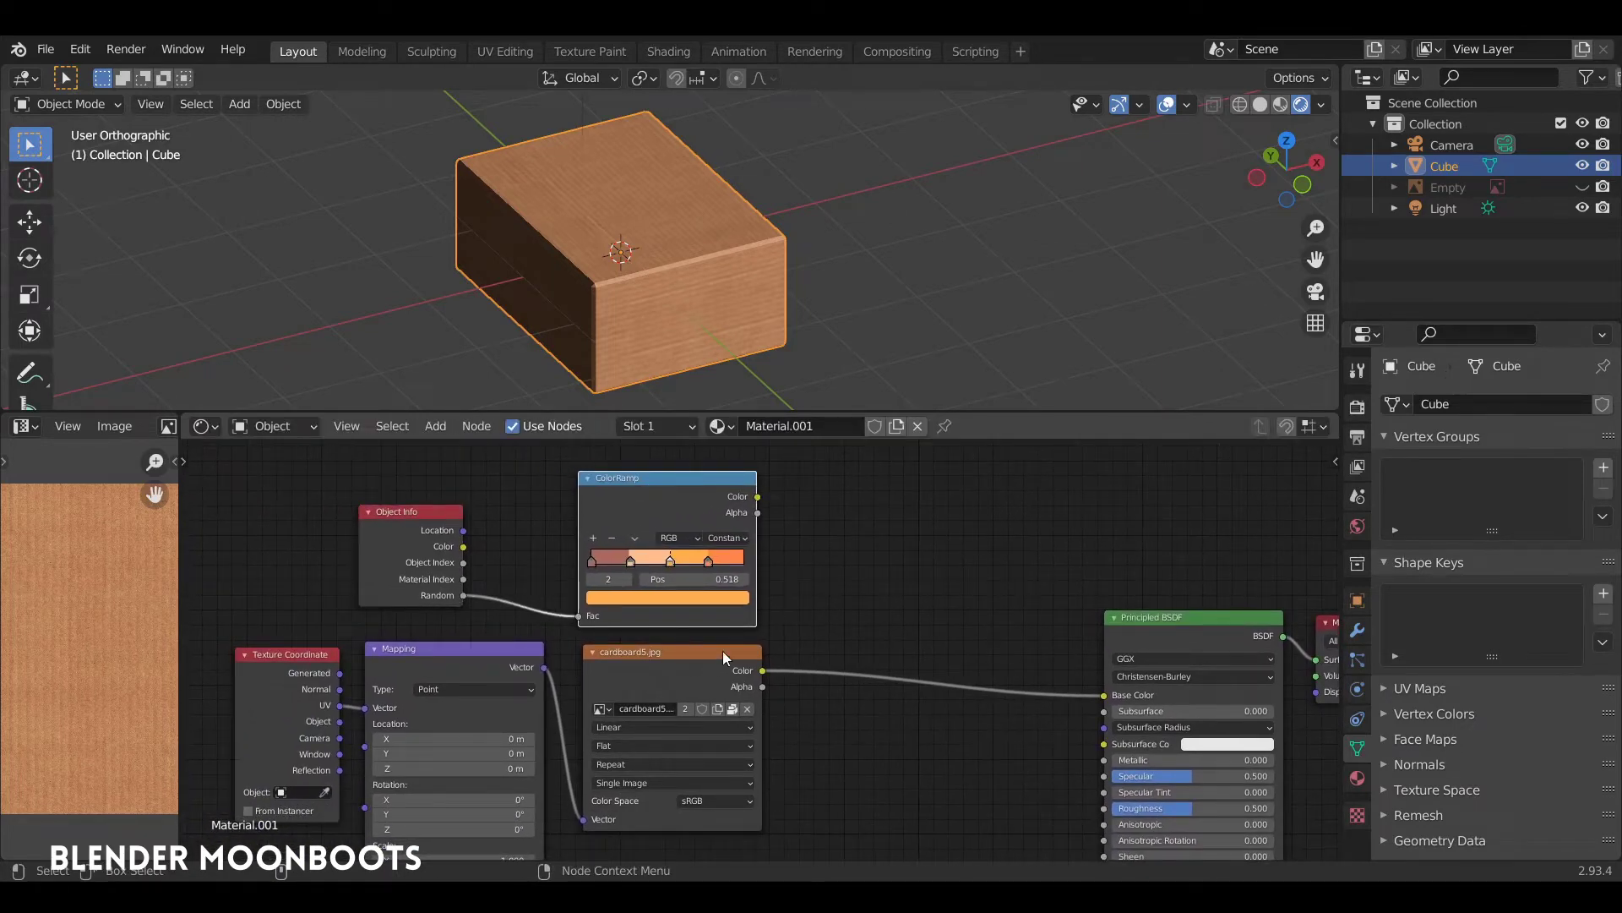
middle_drag(778, 626, 694, 638)
Step: Insert a MixRGB node between cardboard5.jpg and Base Color, fed by ColorRamp, Multiply at factor 0.3
key(shift+a)
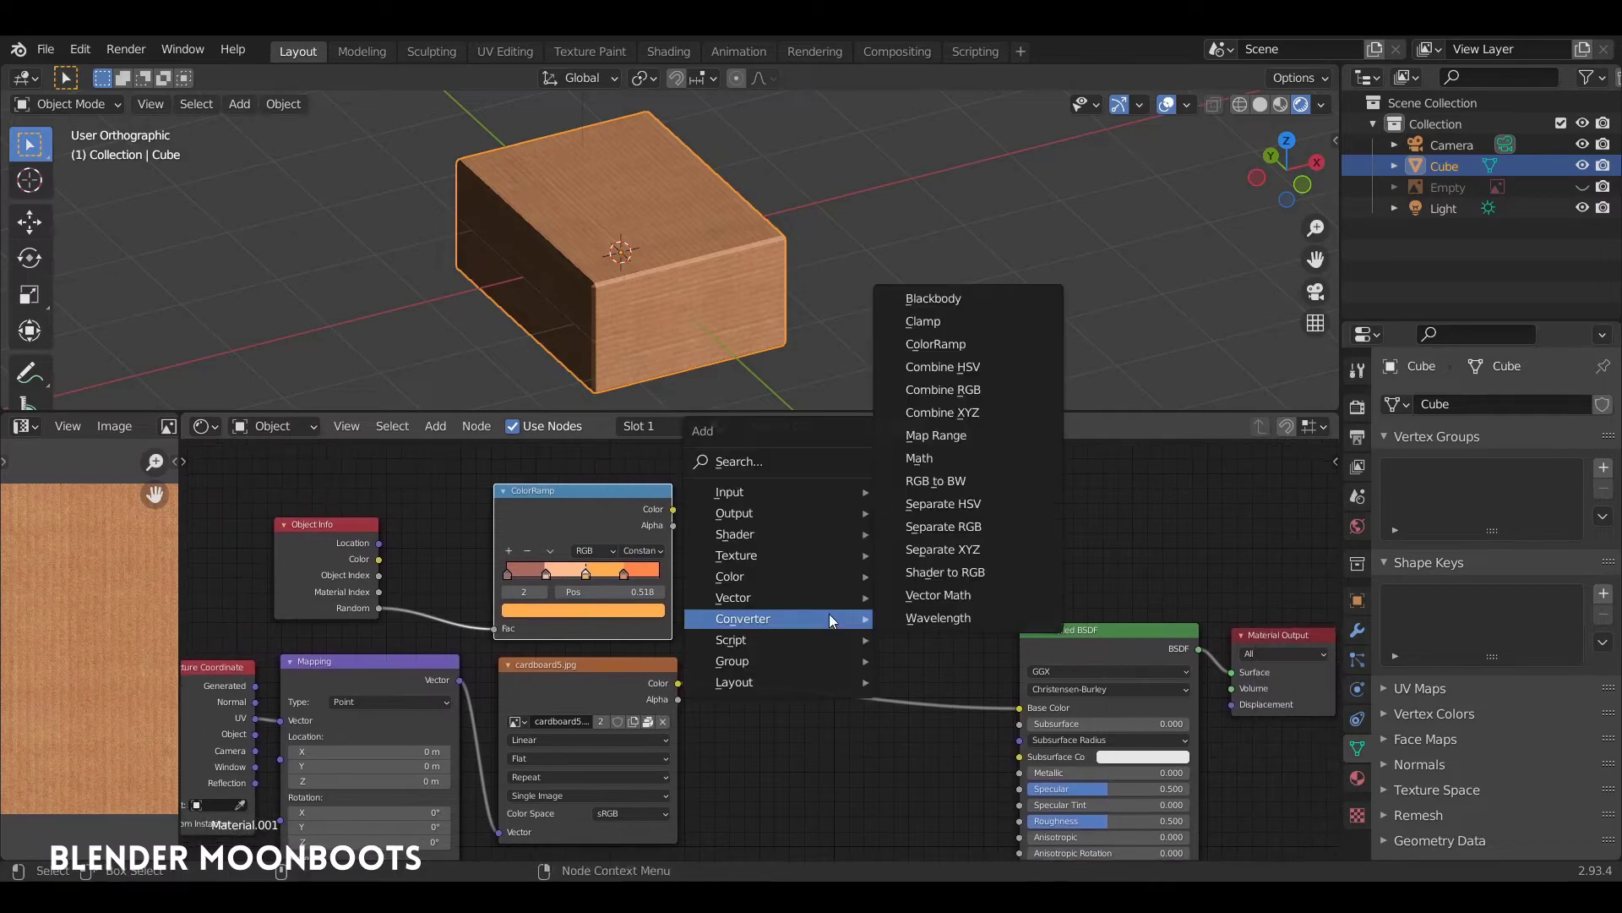
mouse_move(730, 576)
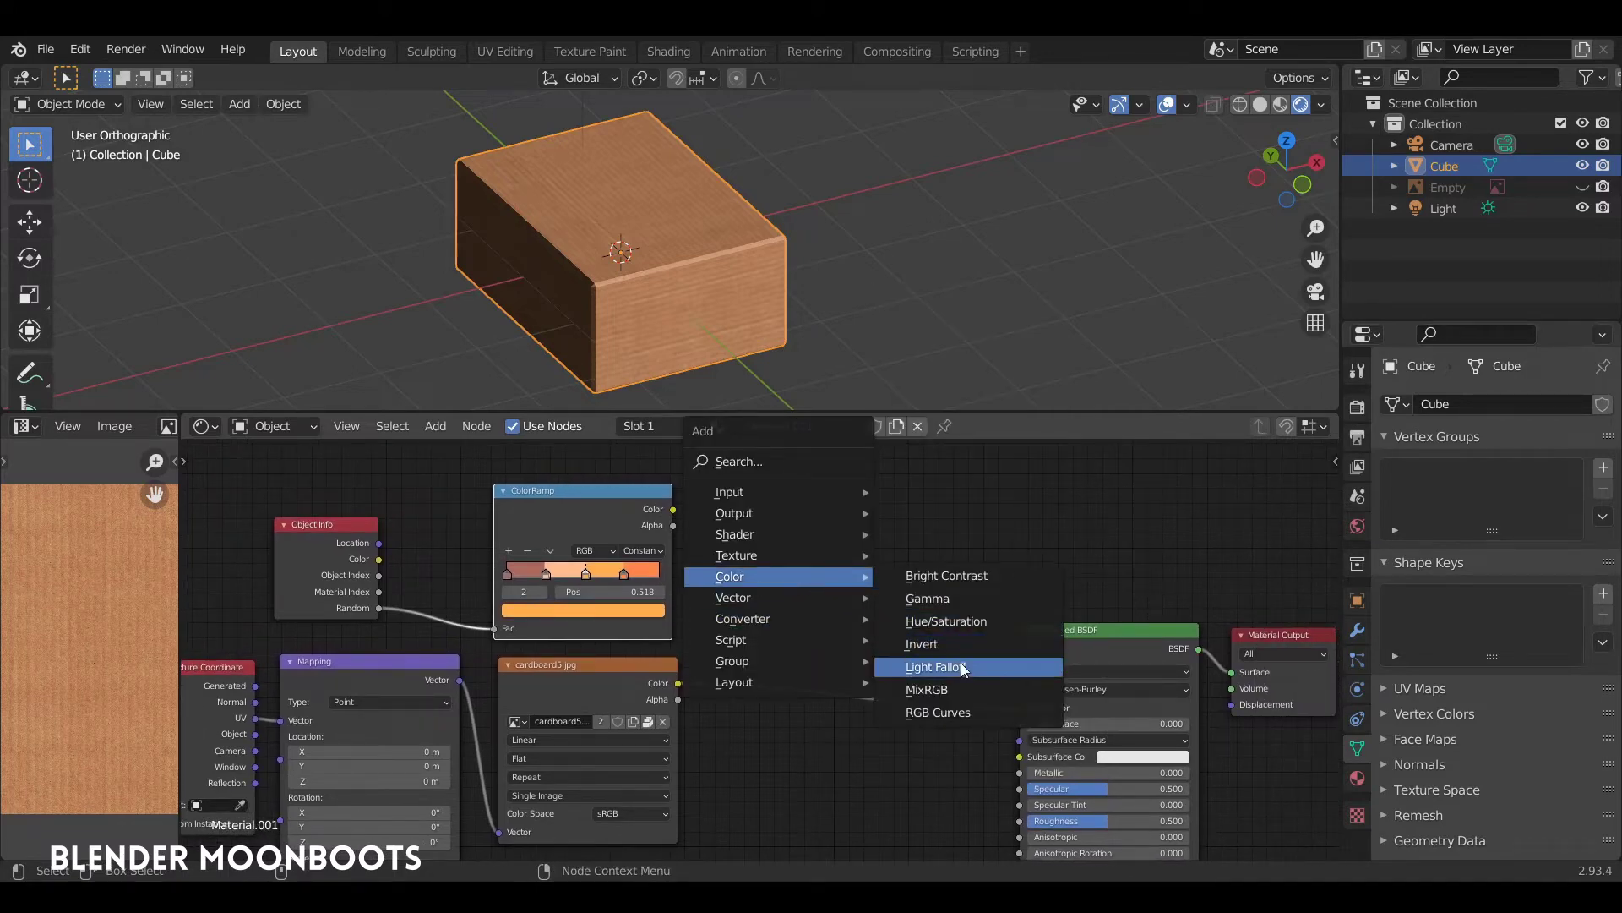
click(955, 692)
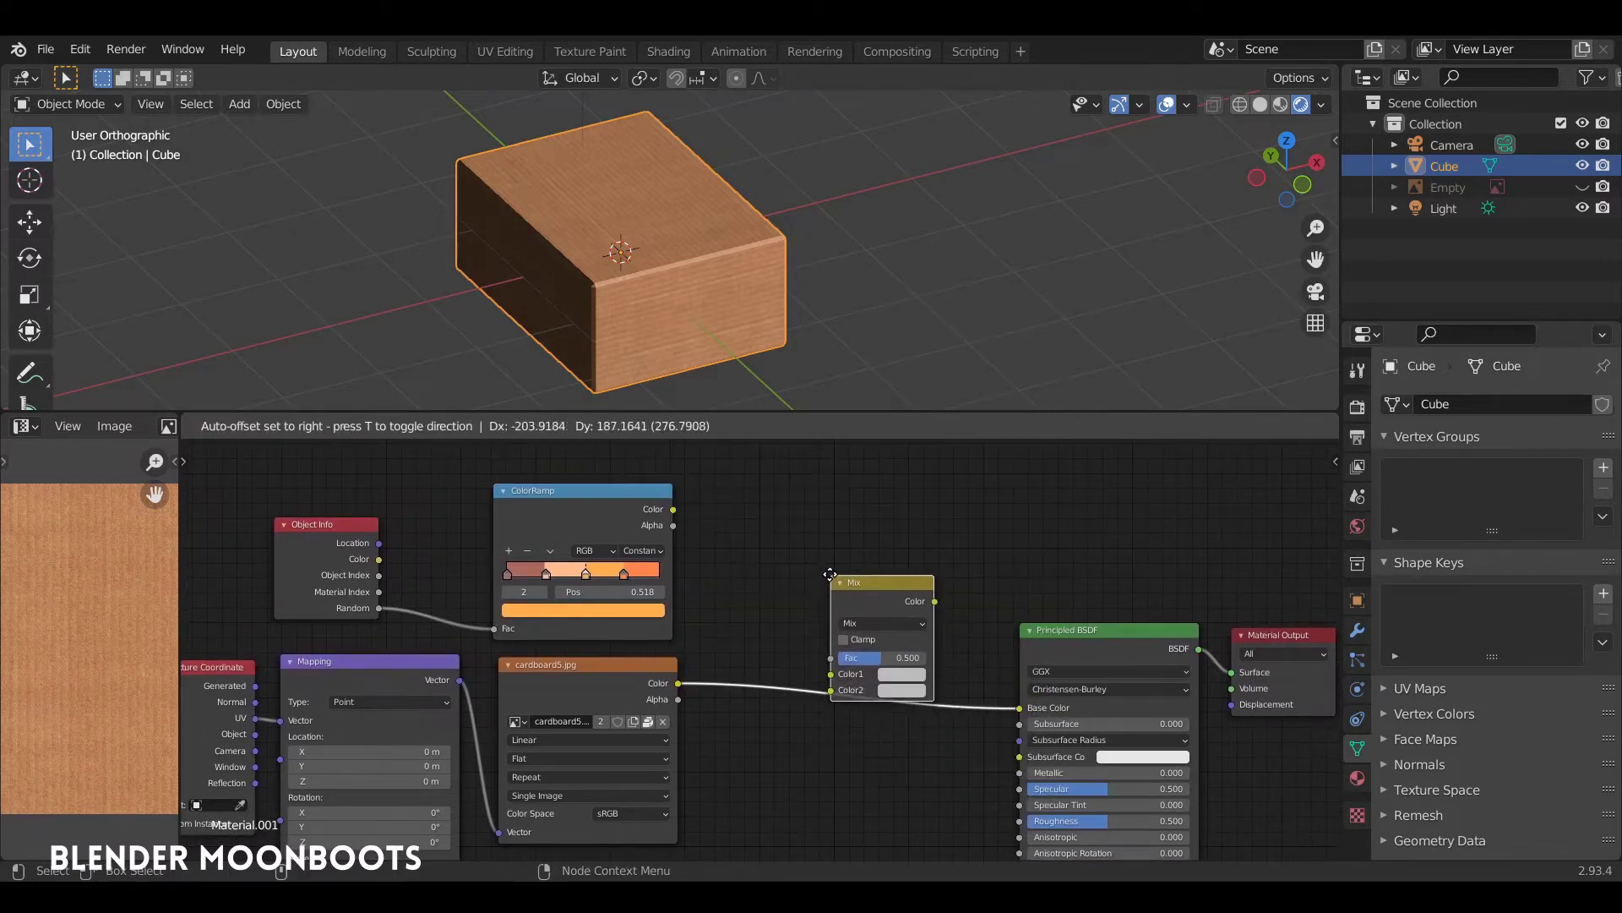
click(825, 594)
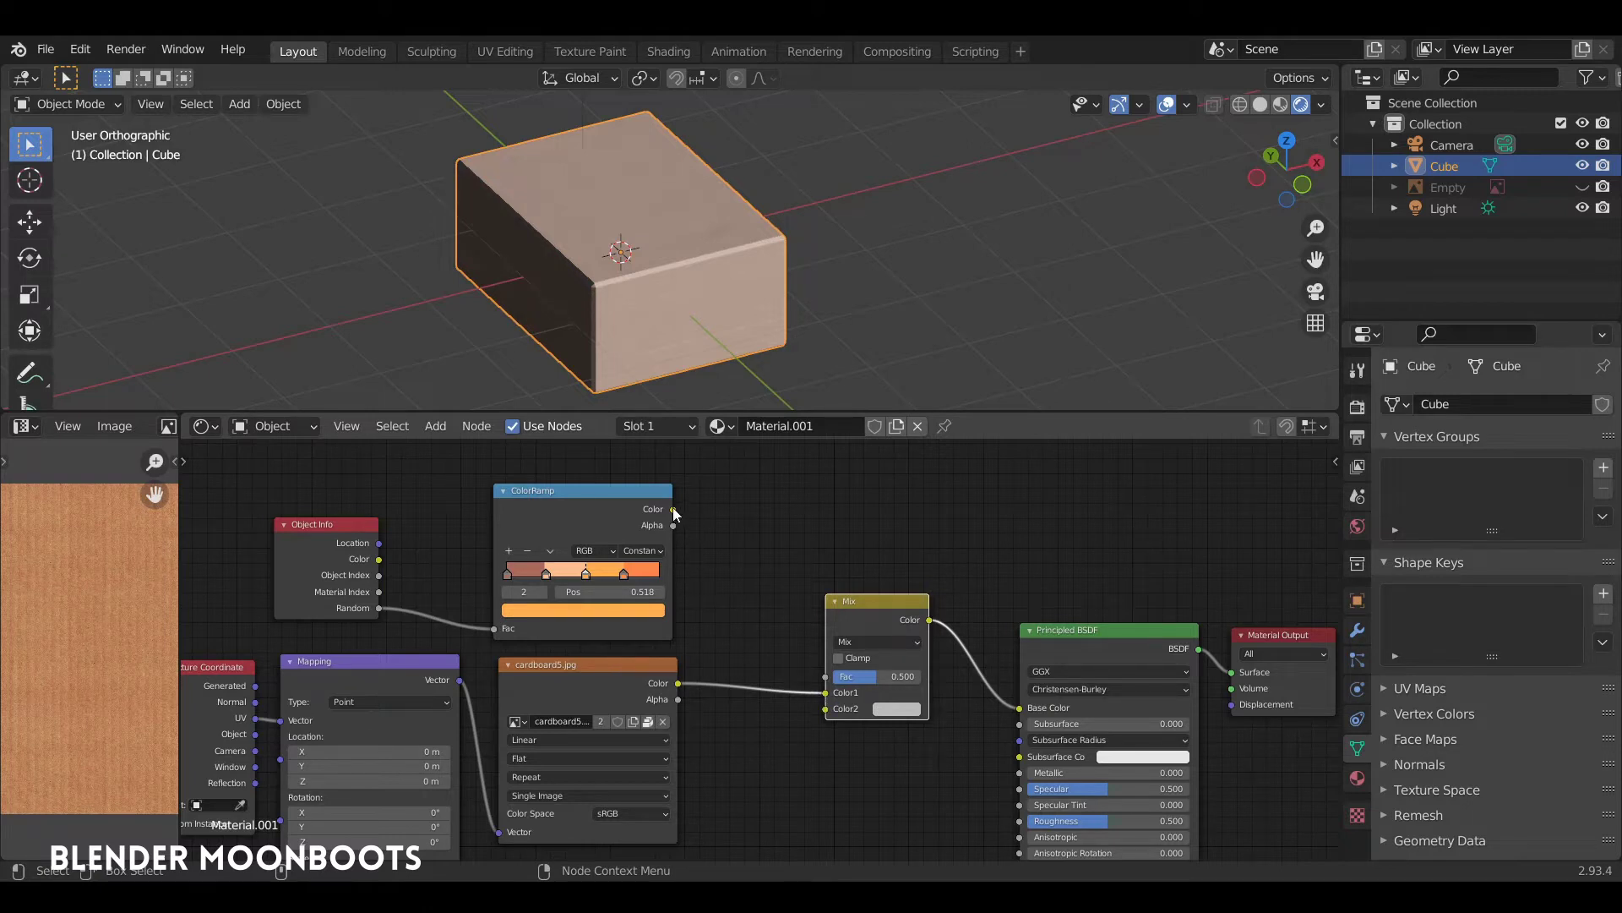
drag(674, 510, 833, 717)
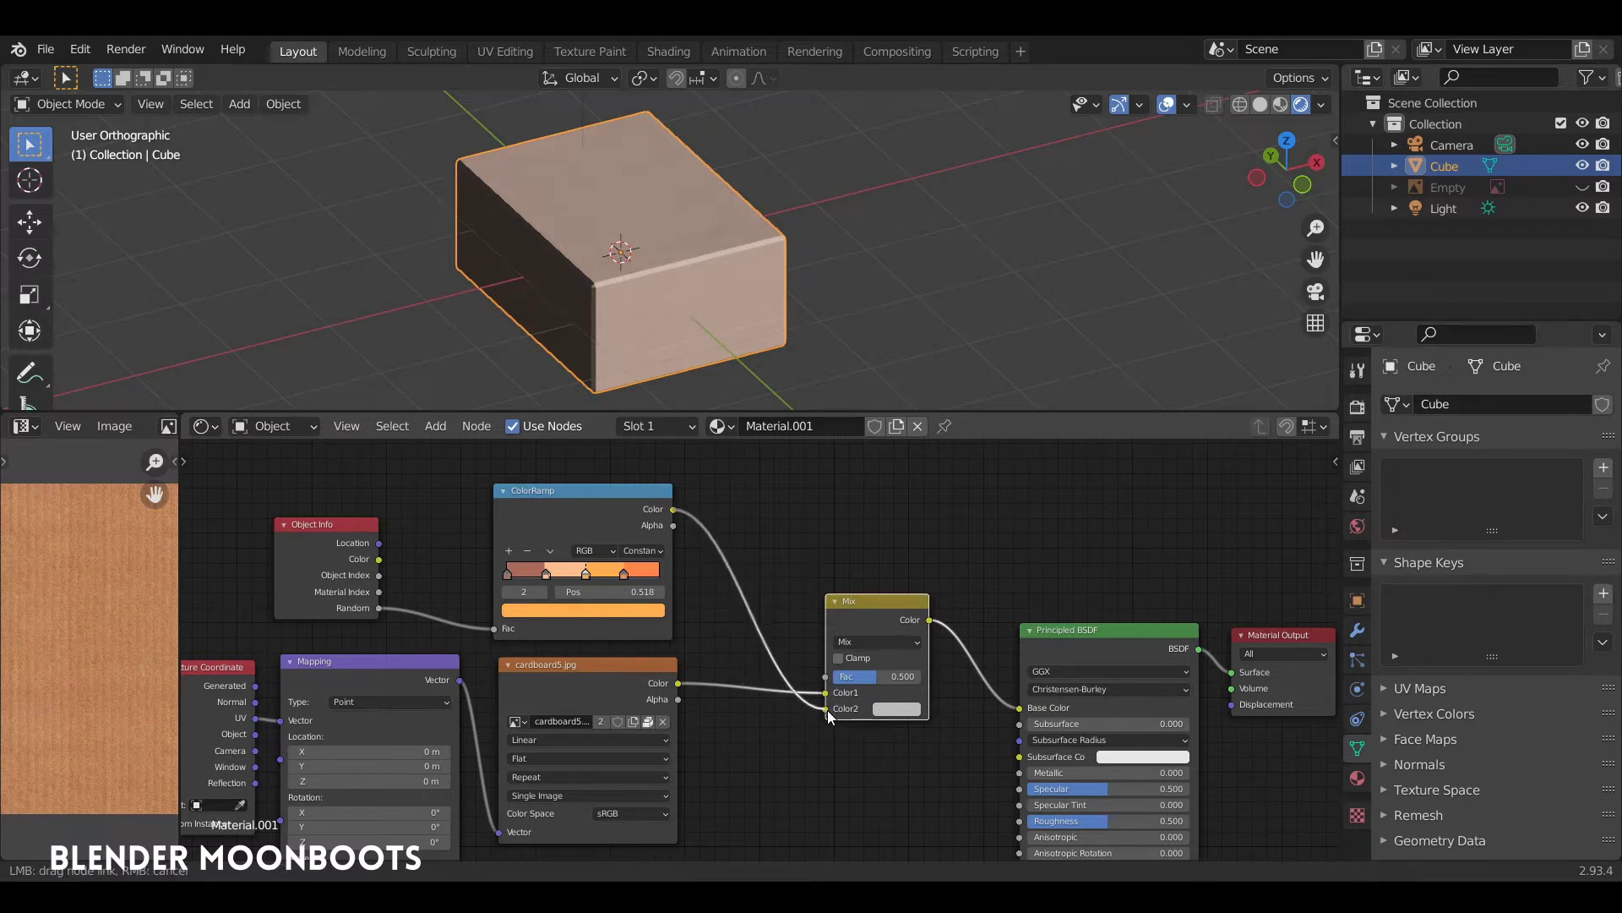
ctrl+middle_drag(956, 621, 1051, 494)
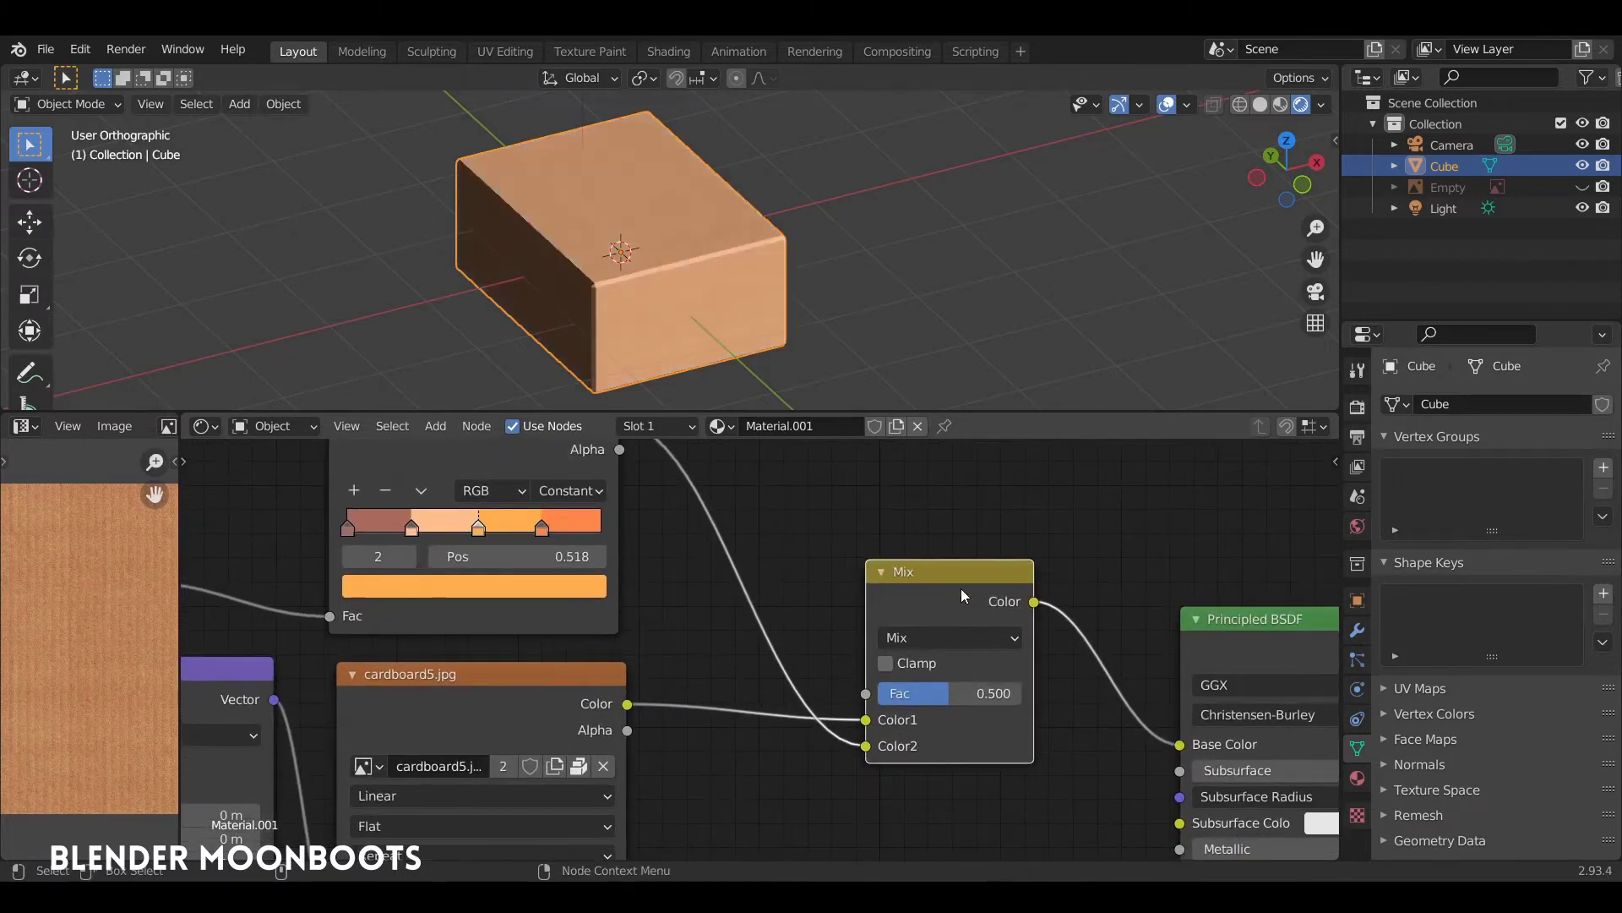
click(934, 636)
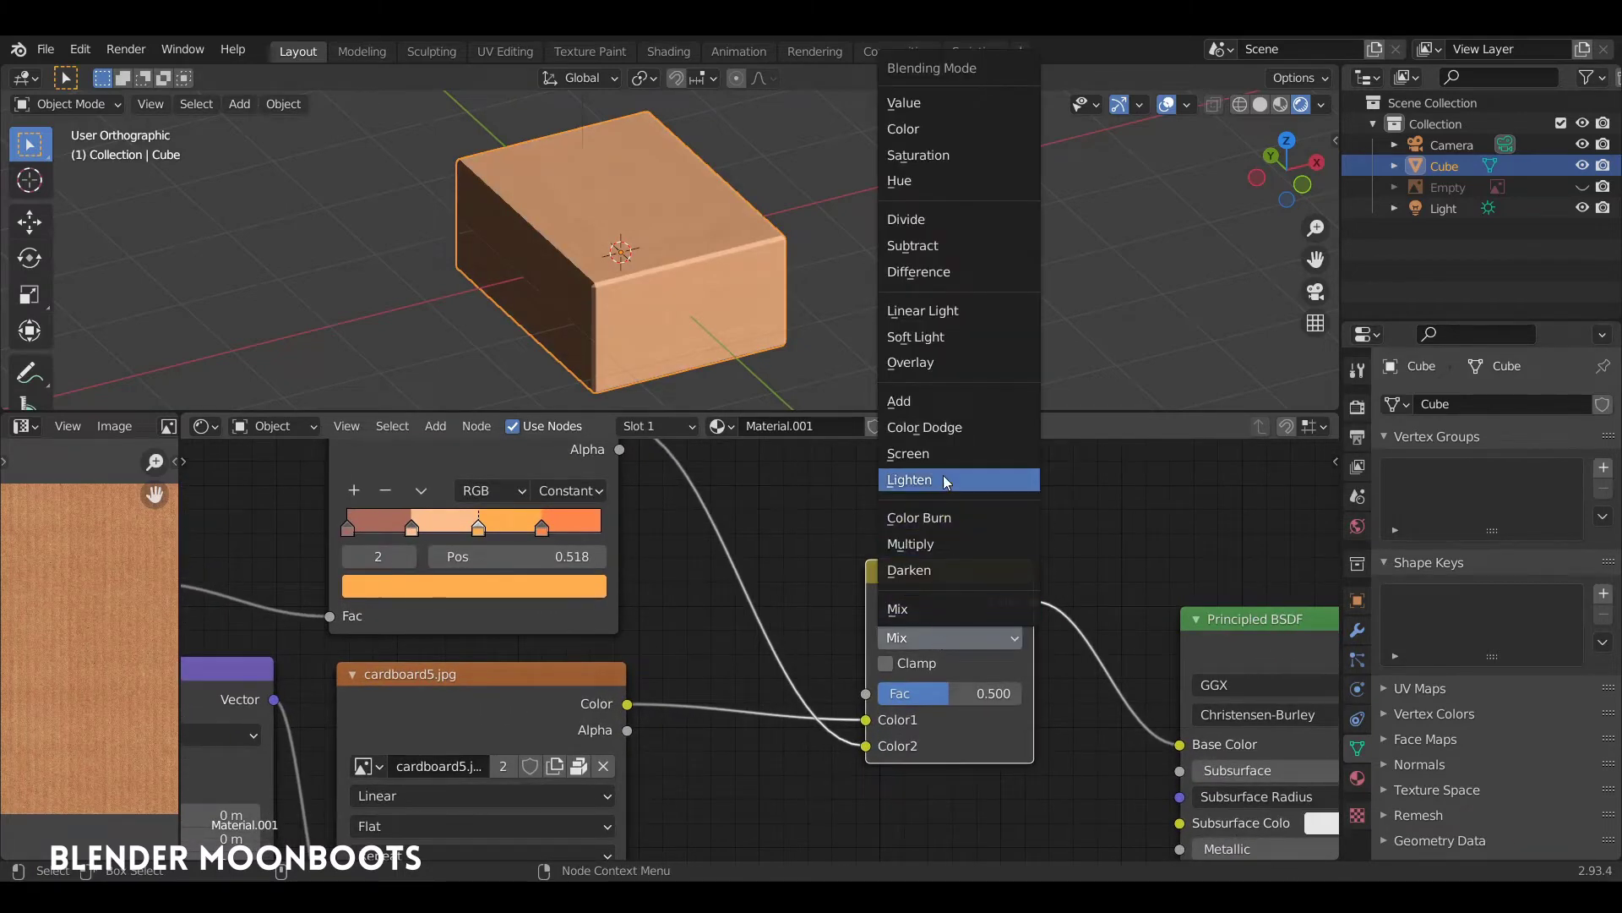
click(941, 545)
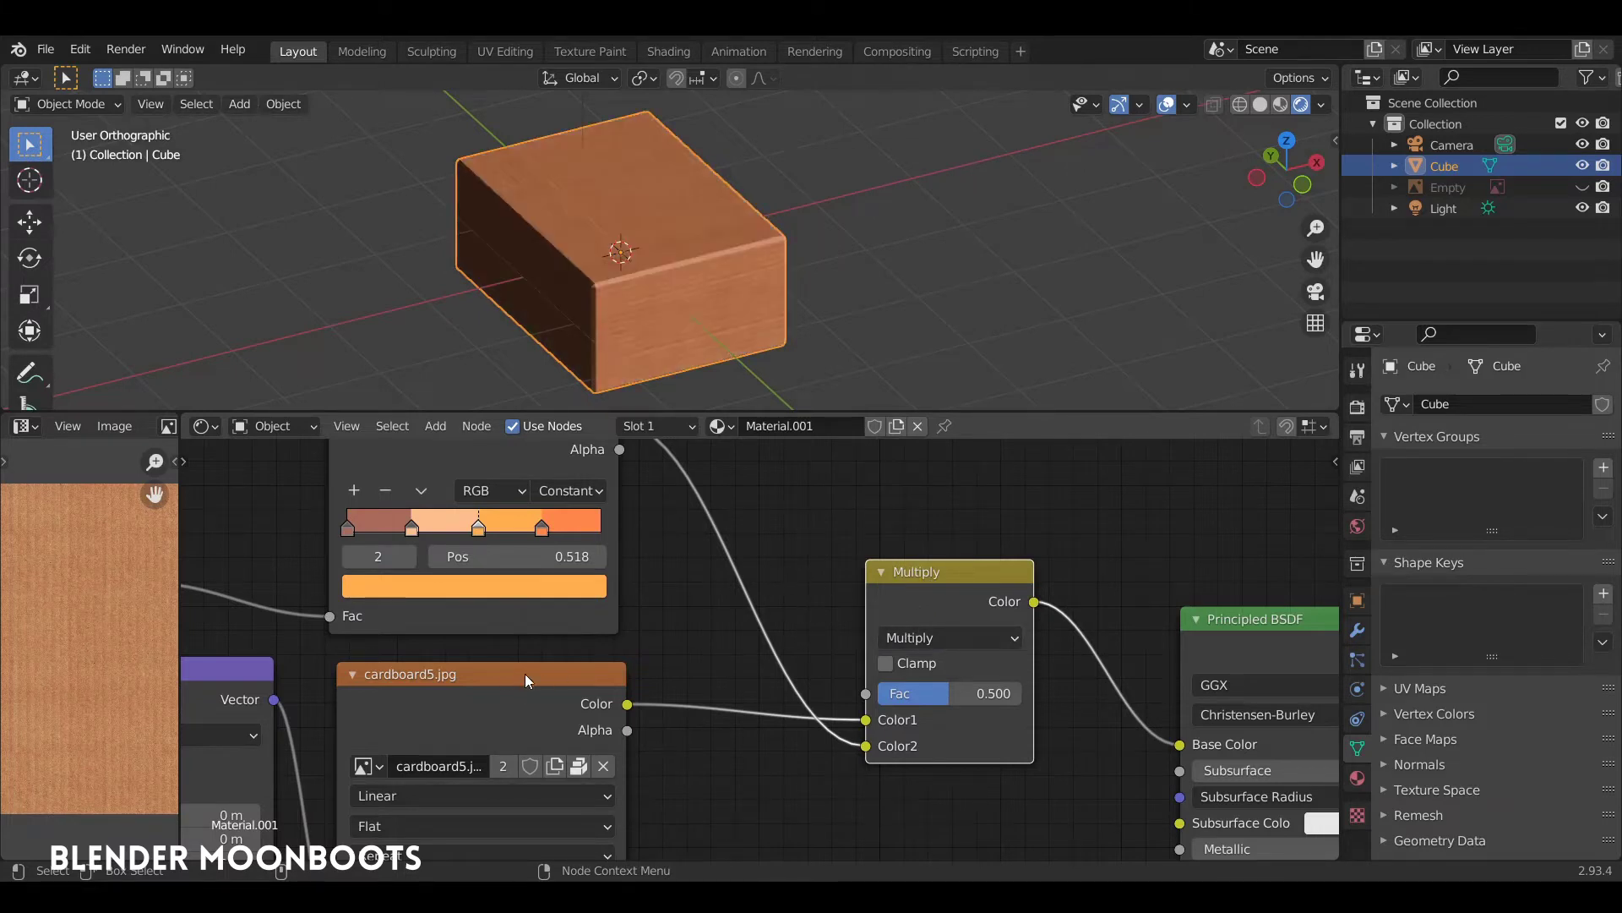
middle_drag(516, 503, 586, 546)
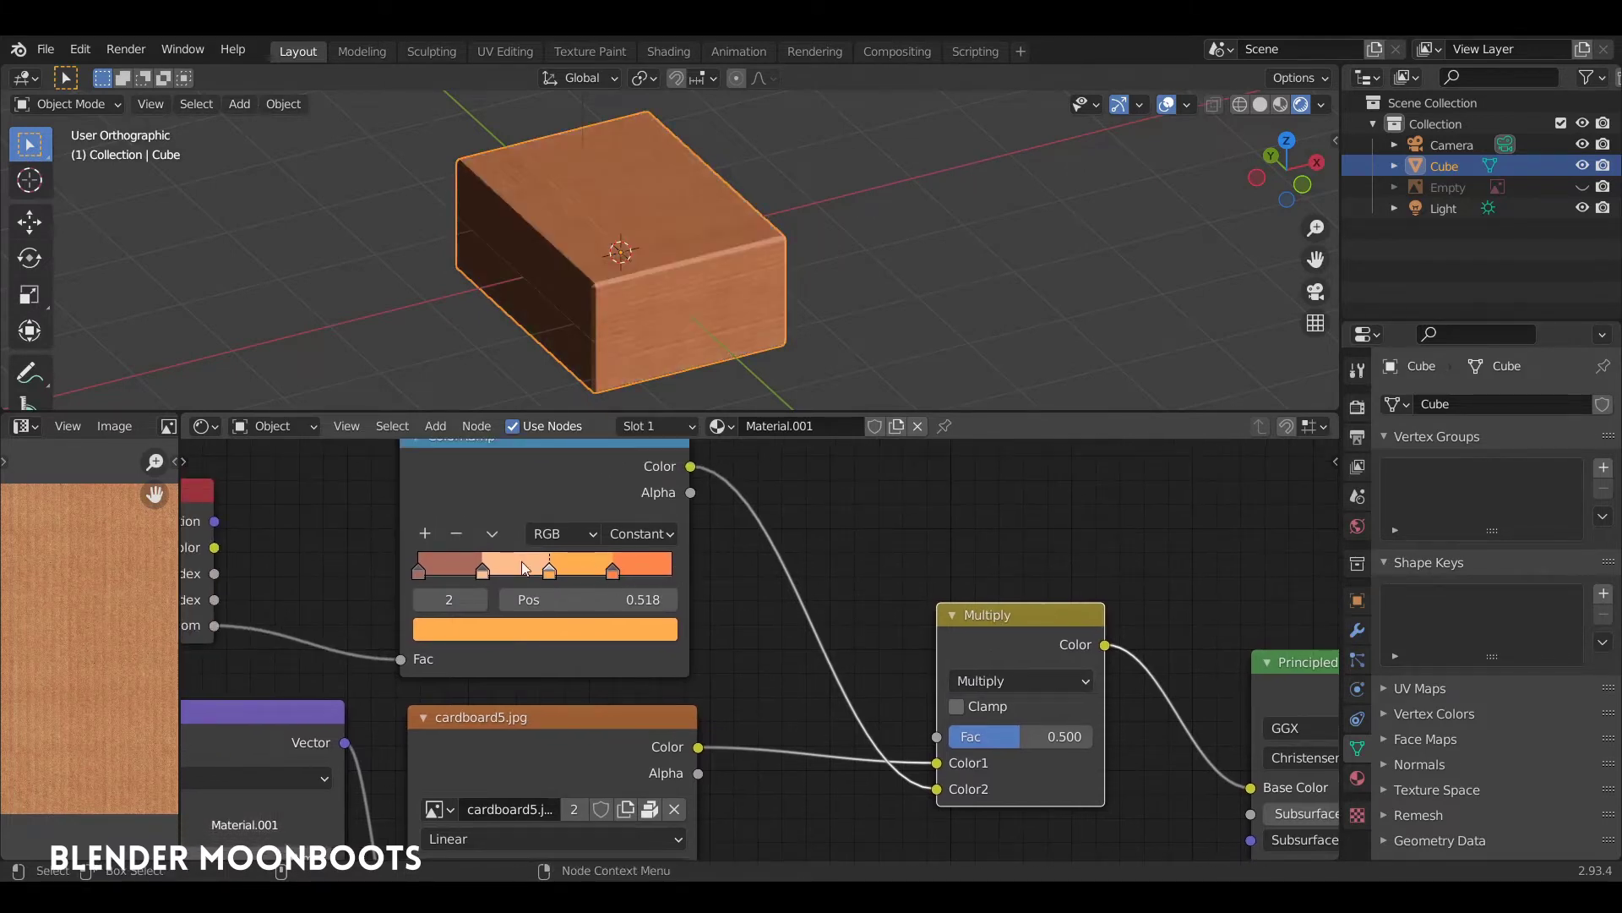
mouse_move(1018, 736)
mouse_down()
mouse_move(945, 742)
mouse_move(971, 747)
mouse_up()
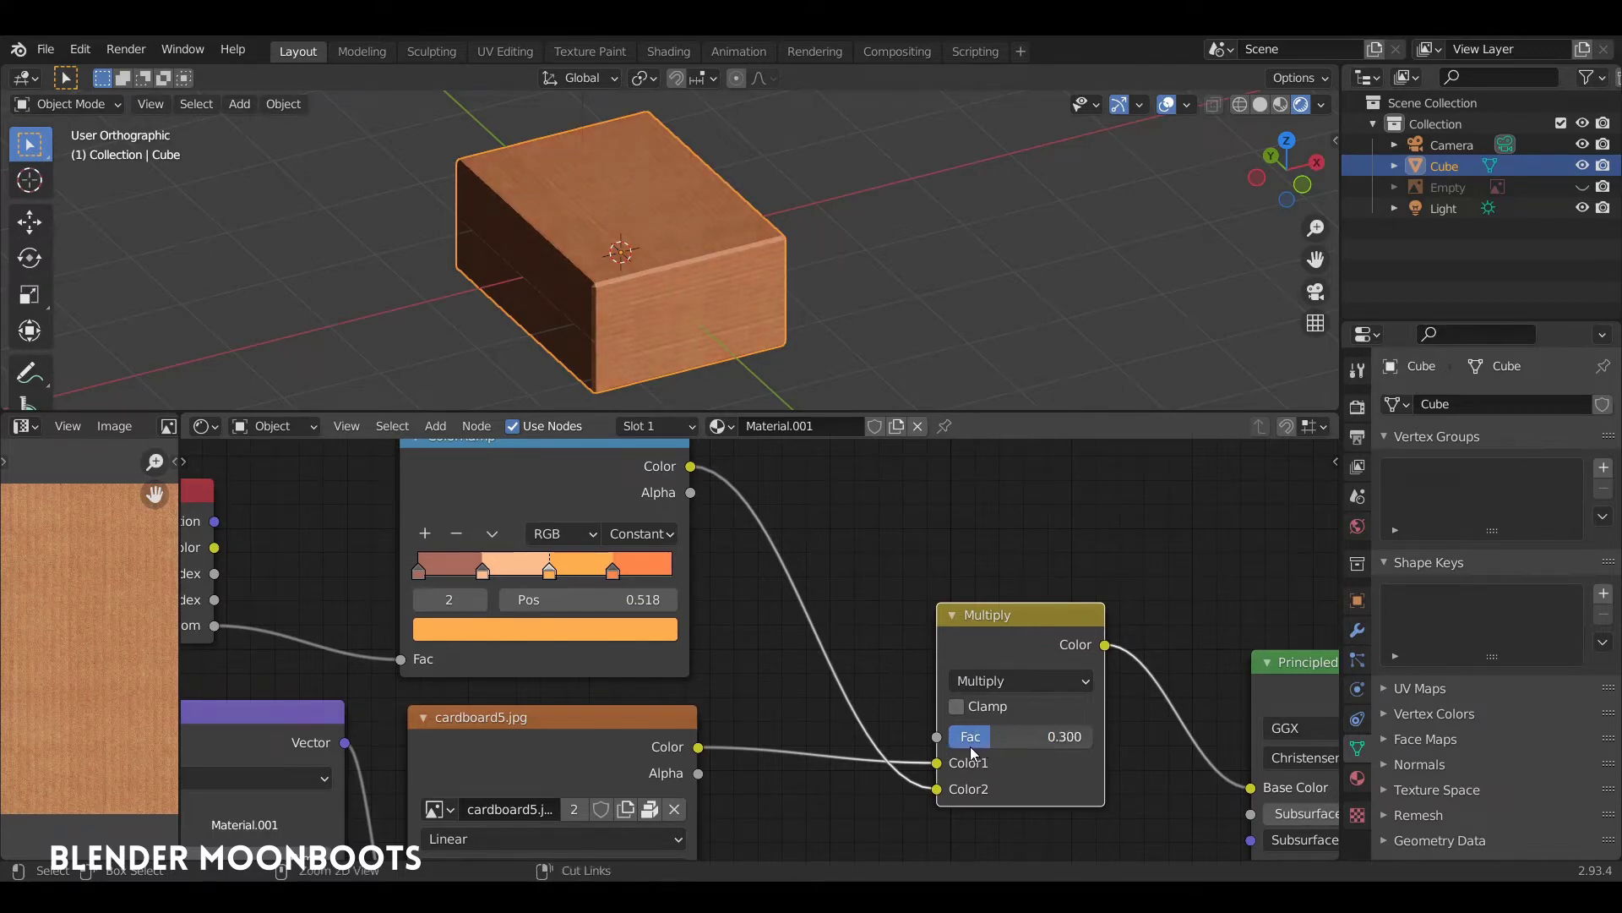
Step: Make a linked duplicate of the box and place it beside the original along X
scroll(894, 623, down, 2)
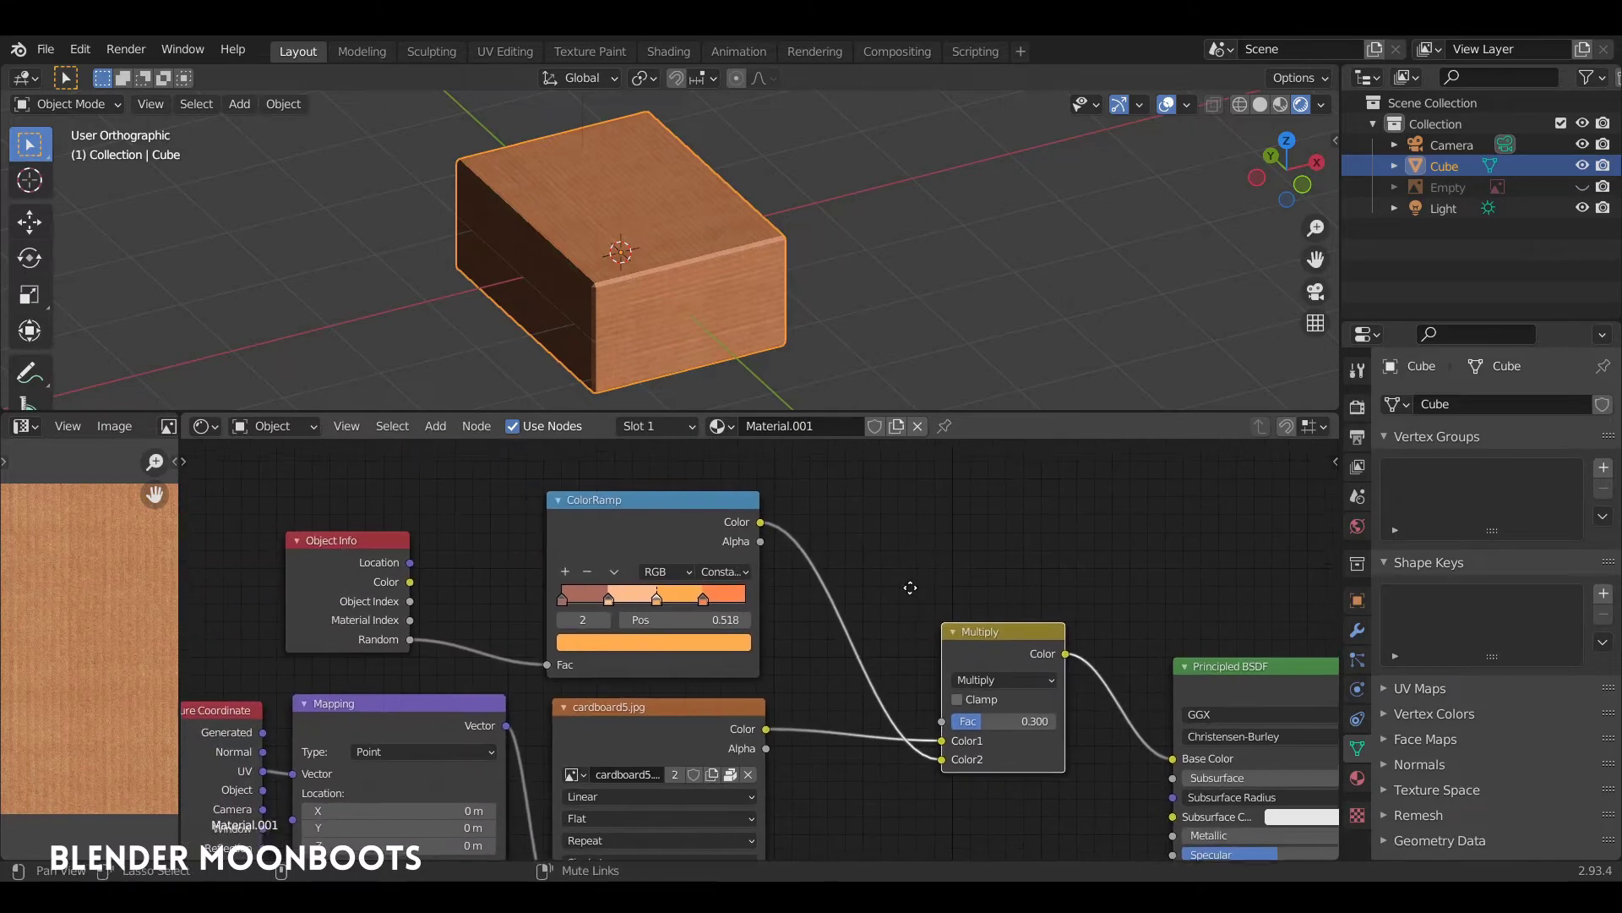
middle_drag(828, 557, 877, 567)
scroll(878, 567, down, 2)
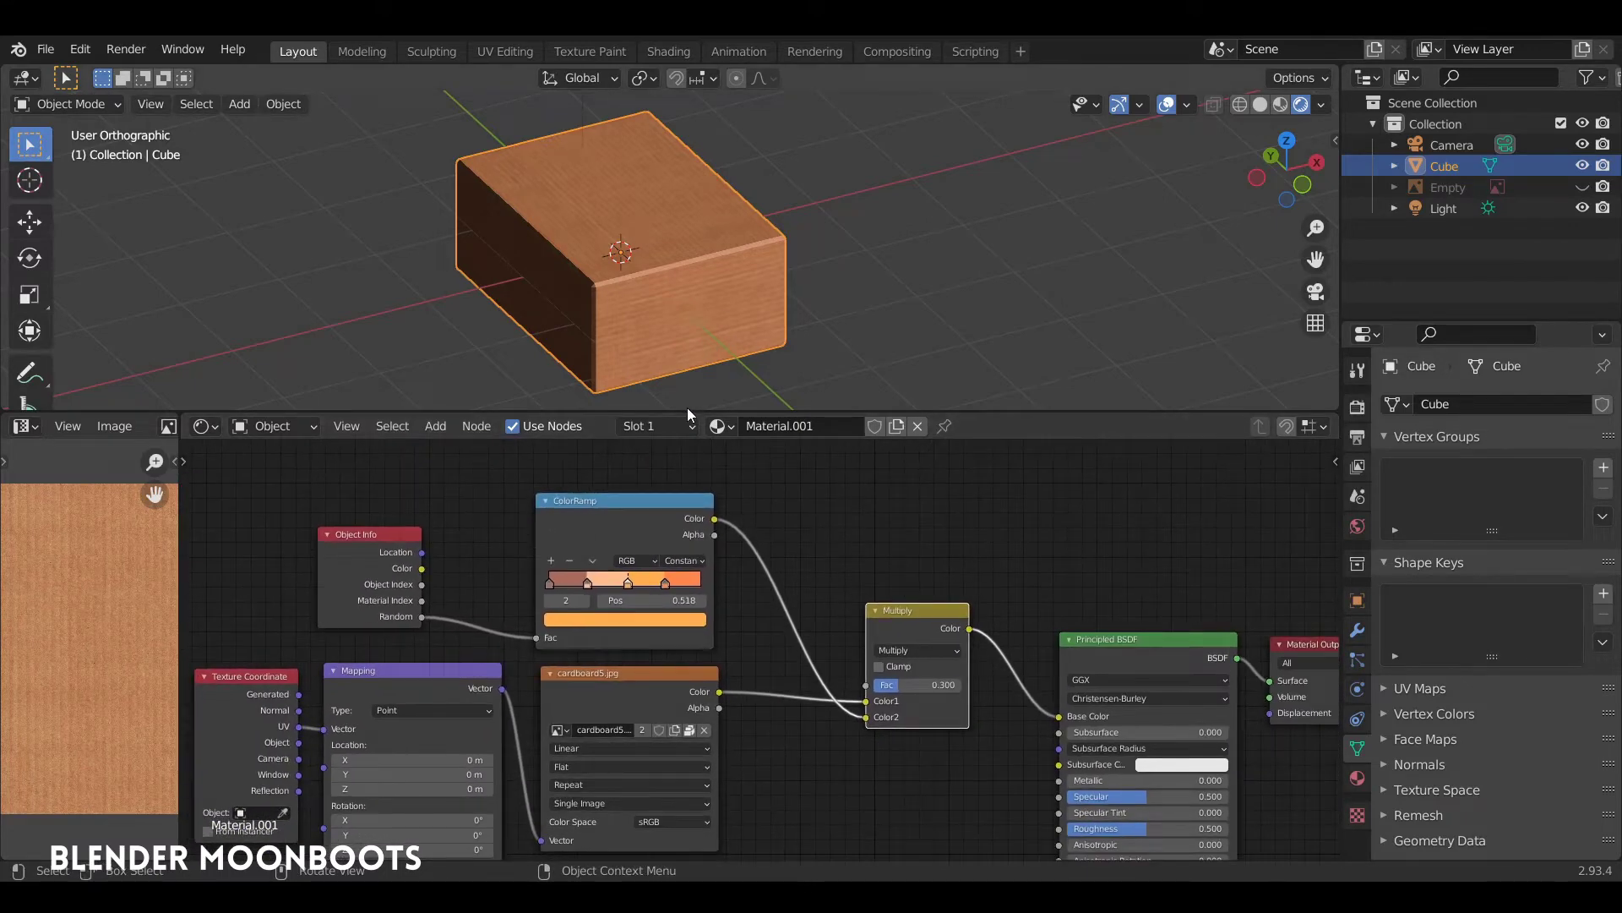
drag(687, 411, 685, 451)
mouse_move(681, 343)
middle_down()
mouse_move(637, 370)
mouse_move(672, 303)
middle_up()
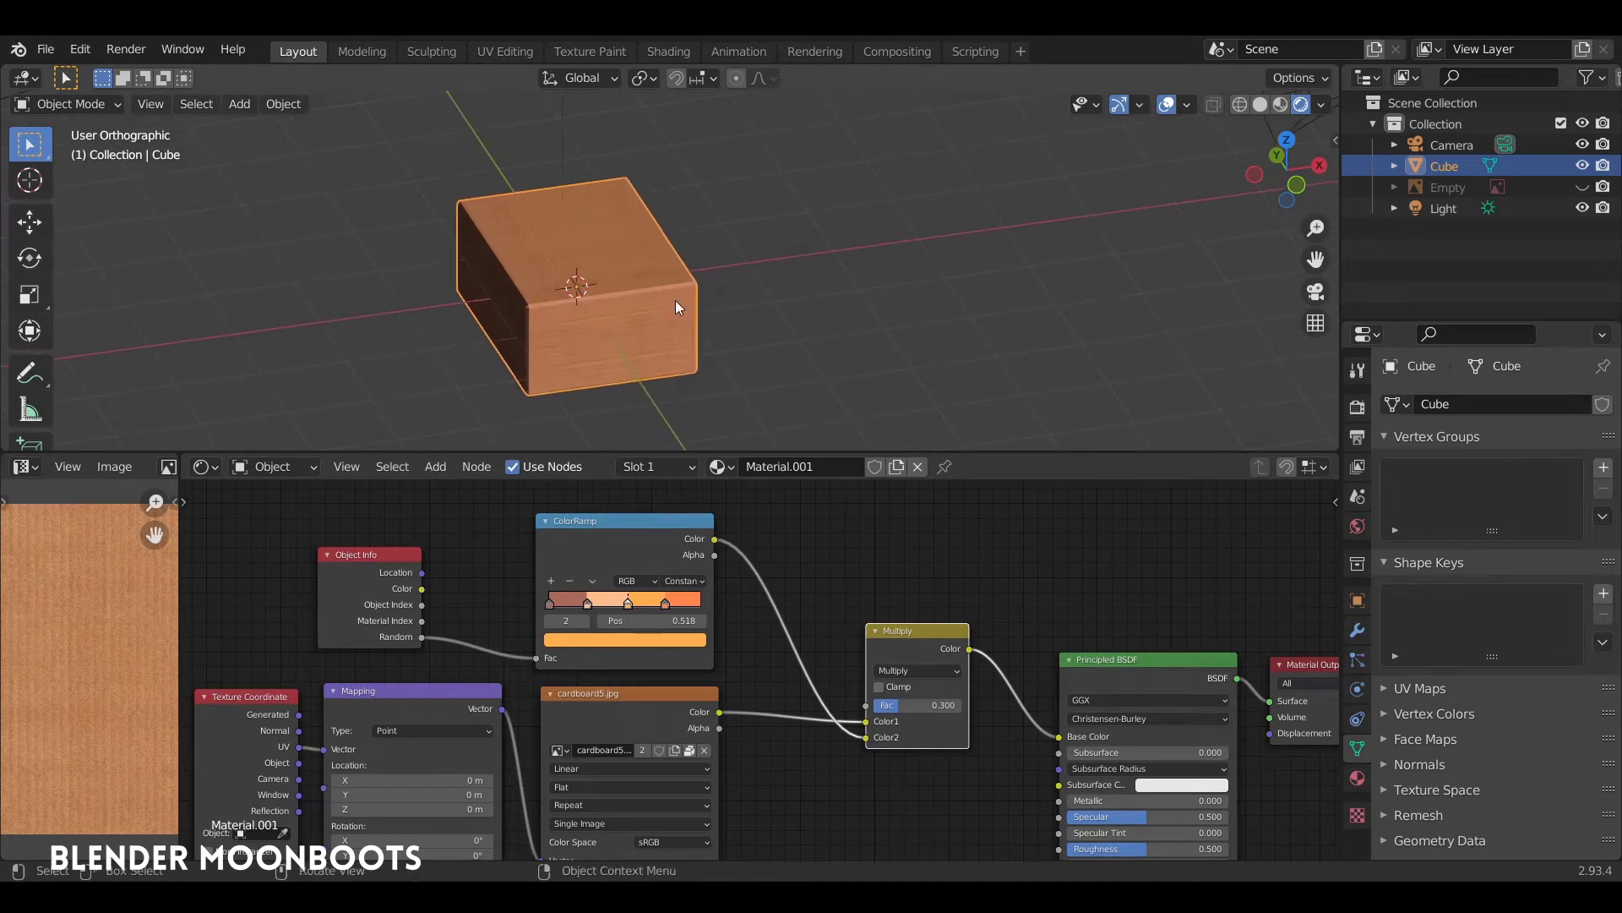
key(alt+d)
key(x)
click(854, 304)
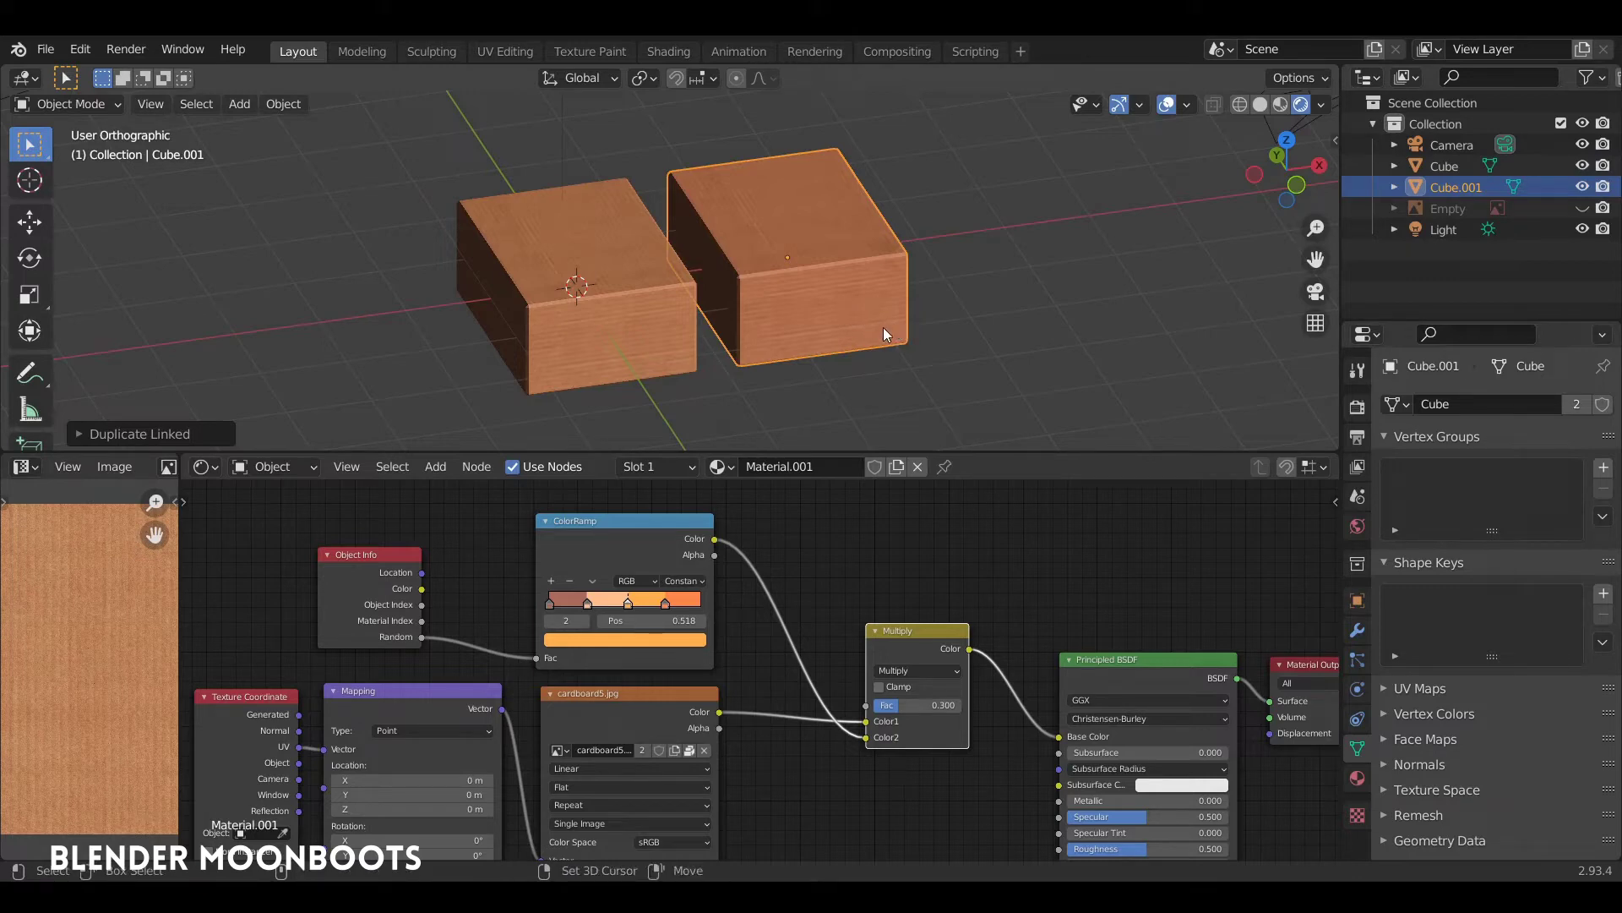
Step: Repeat the linked duplicate to get four boxes, and try a stronger Multiply factor
key(shift+r)
key(shift+r)
mouse_move(900, 336)
ctrl+middle_down()
mouse_move(819, 327)
mouse_move(787, 372)
mouse_move(779, 338)
mouse_move(840, 277)
ctrl+middle_up()
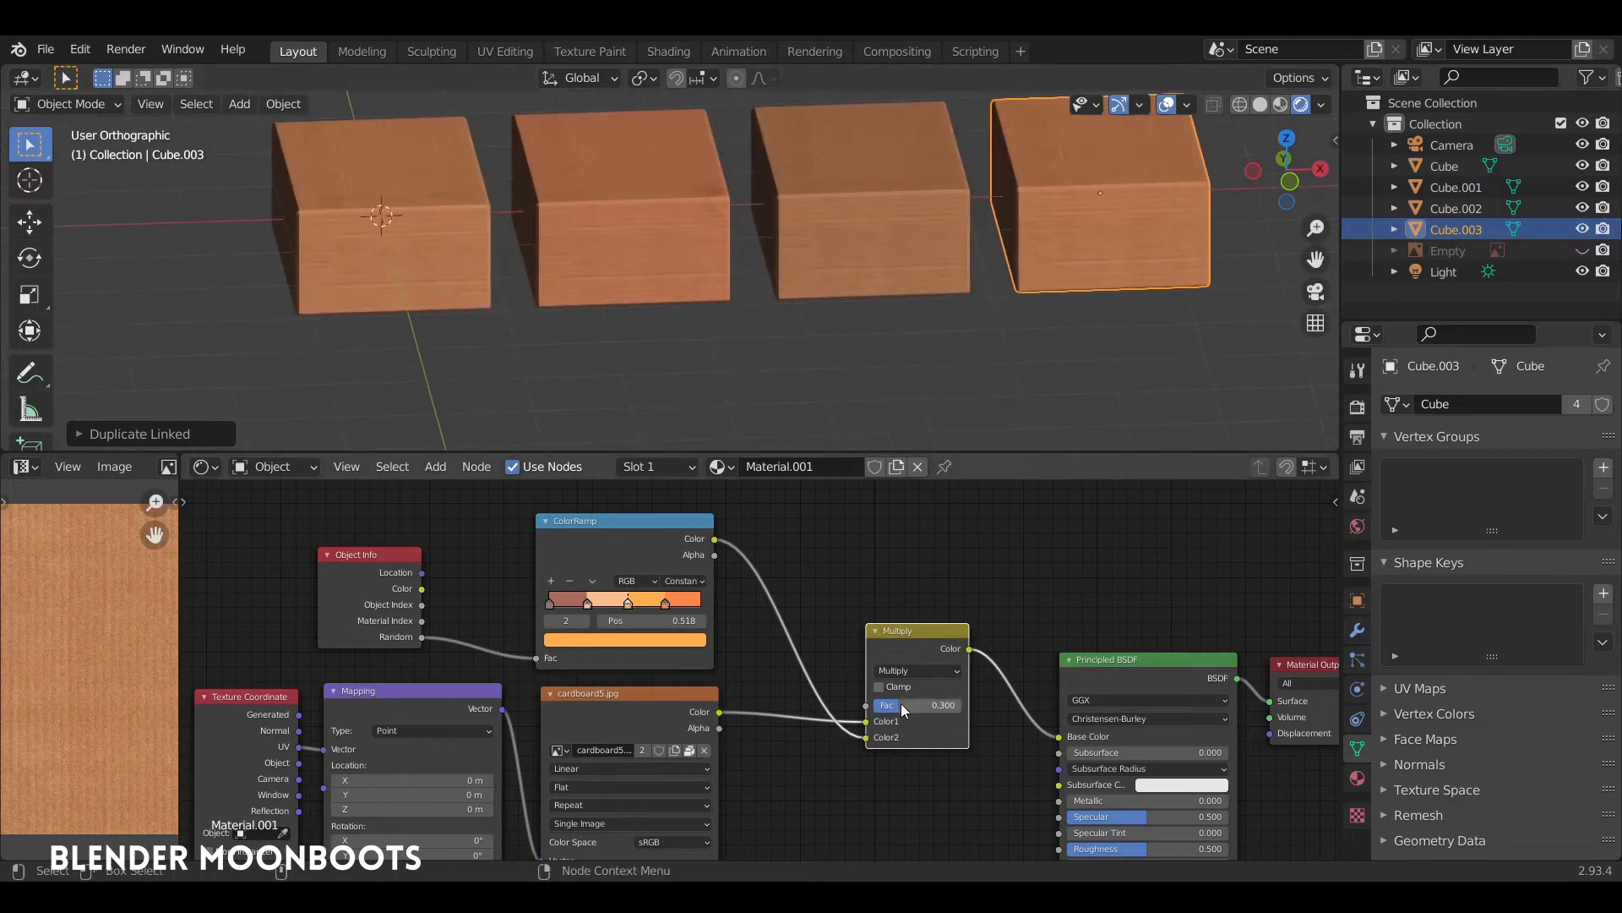
mouse_move(900, 703)
mouse_down()
mouse_move(946, 713)
mouse_move(900, 715)
mouse_up()
Step: Move the Multiply node and drop it back into its link
key(alt+d)
click(949, 565)
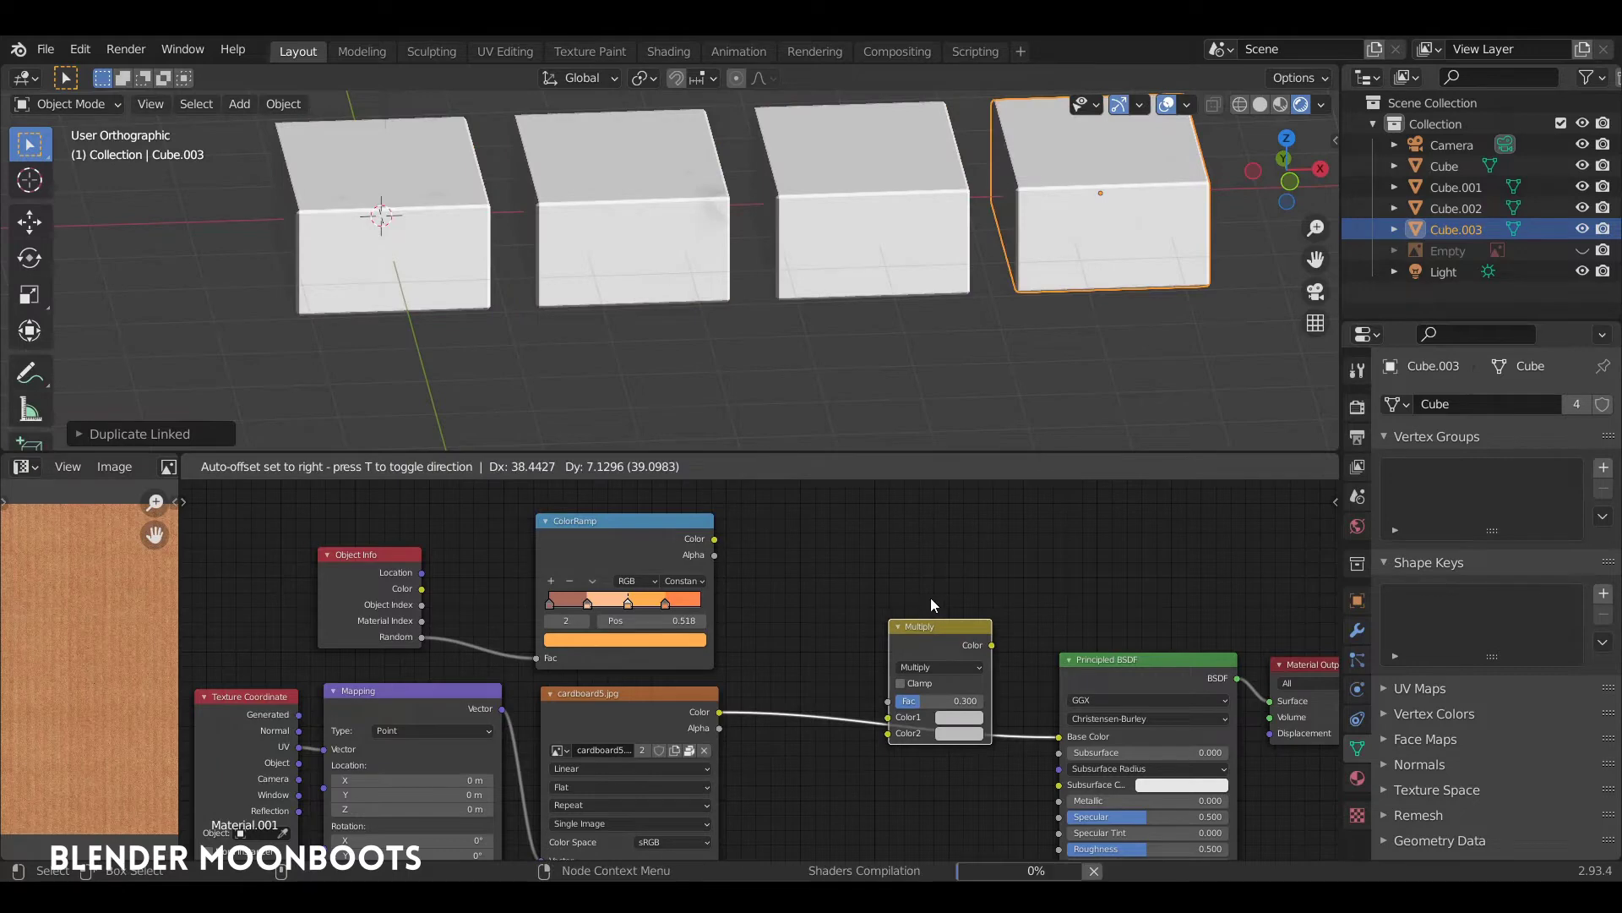
click(902, 614)
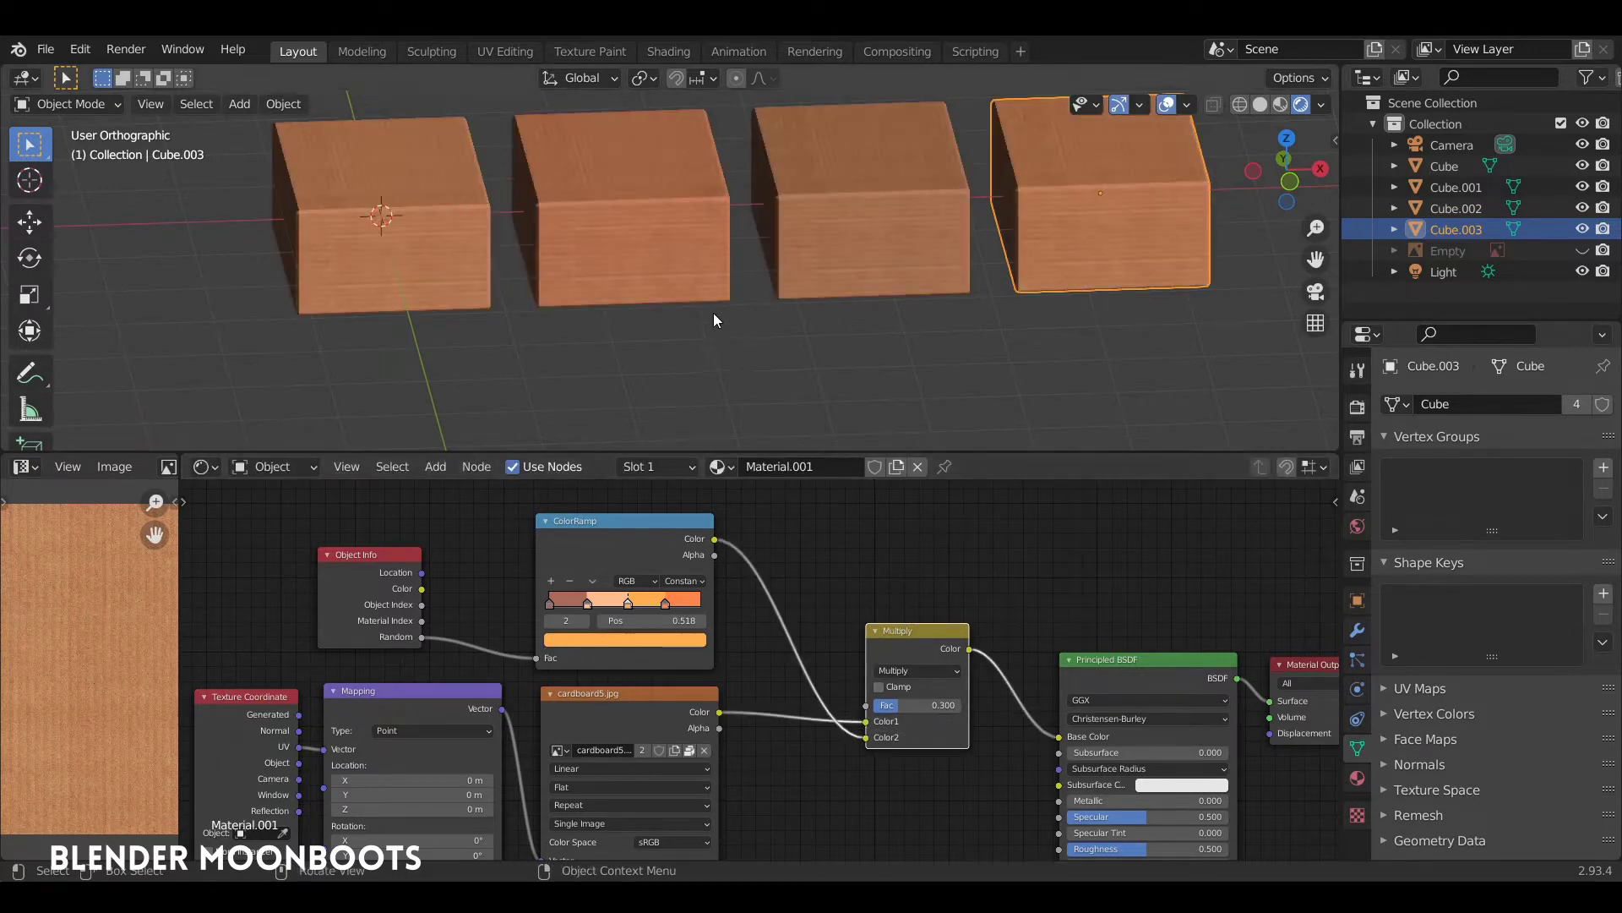
Step: Delete the three duplicate boxes Cube.001–Cube.003
scroll(722, 338, down, 1)
click(676, 270)
shift+click(772, 255)
shift+click(992, 259)
key(x)
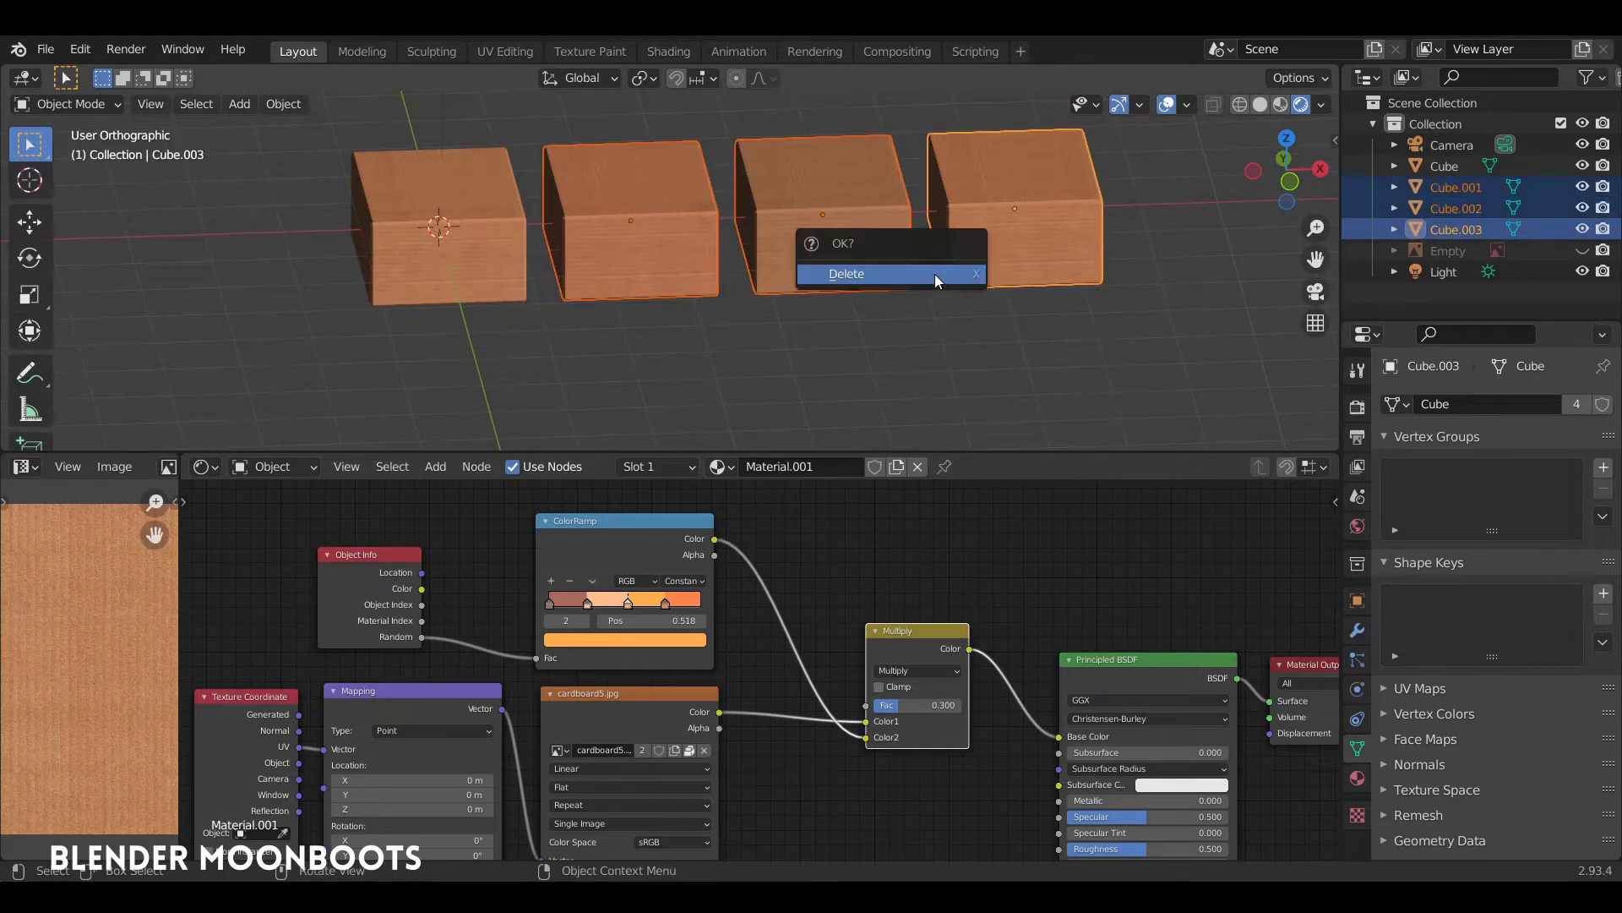
click(934, 274)
Step: Select the original box and start a new duplicate of it
click(596, 318)
mouse_move(597, 318)
middle_down()
mouse_move(706, 341)
mouse_move(683, 441)
middle_up()
drag(681, 454, 654, 516)
middle_drag(676, 403, 593, 302)
key(shift+d)
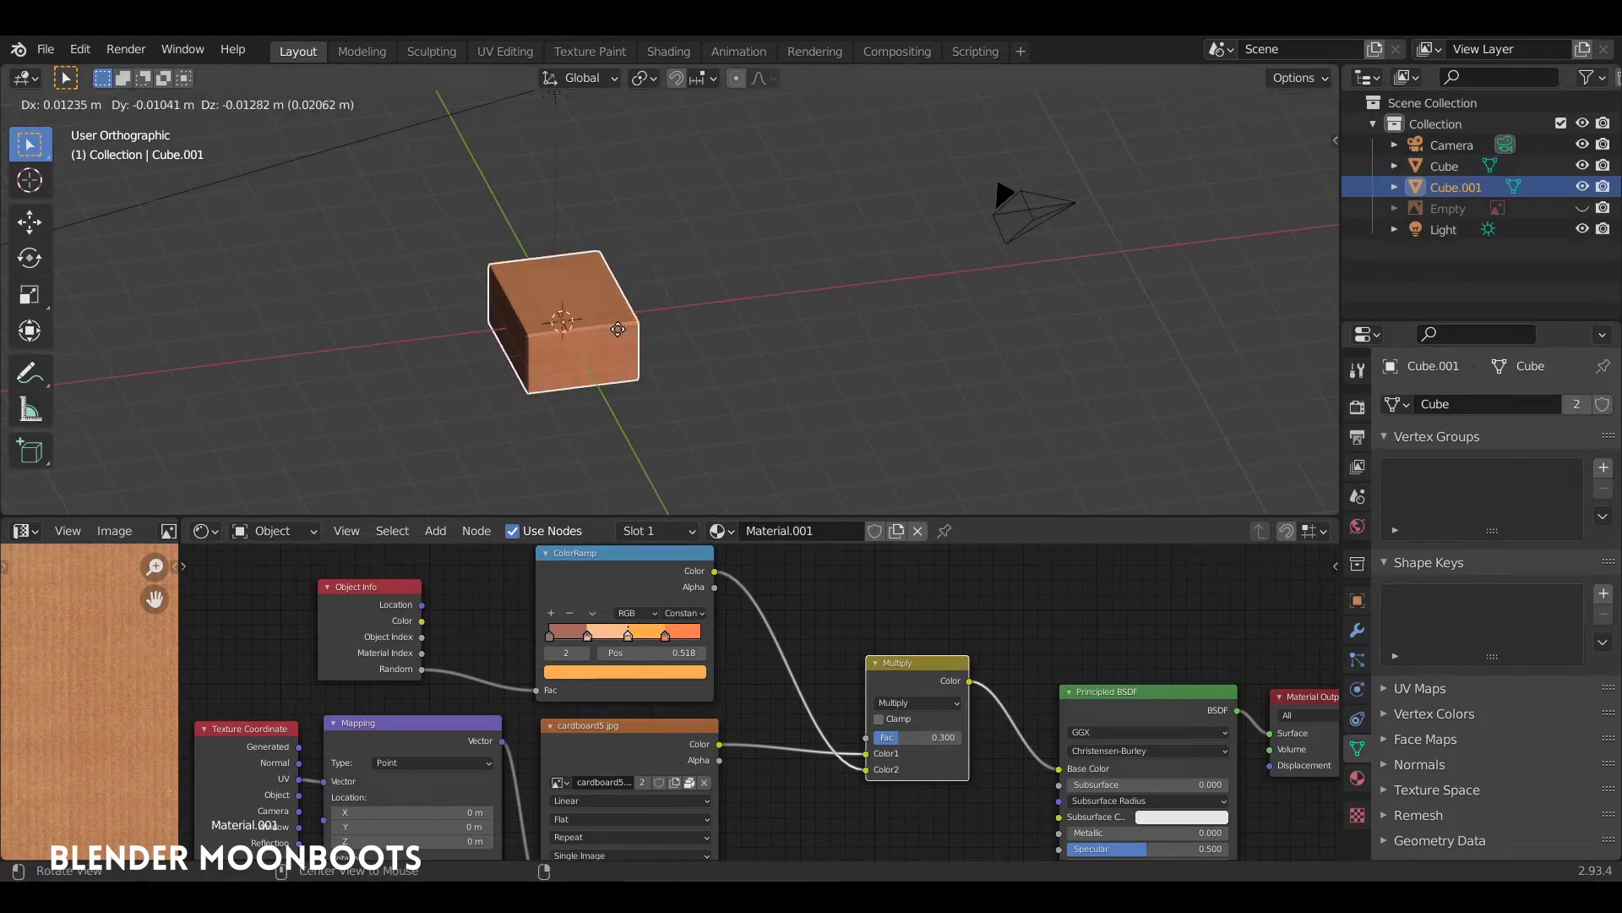
Step: Place the copy beside the original along X and repeat for a third box
key(x)
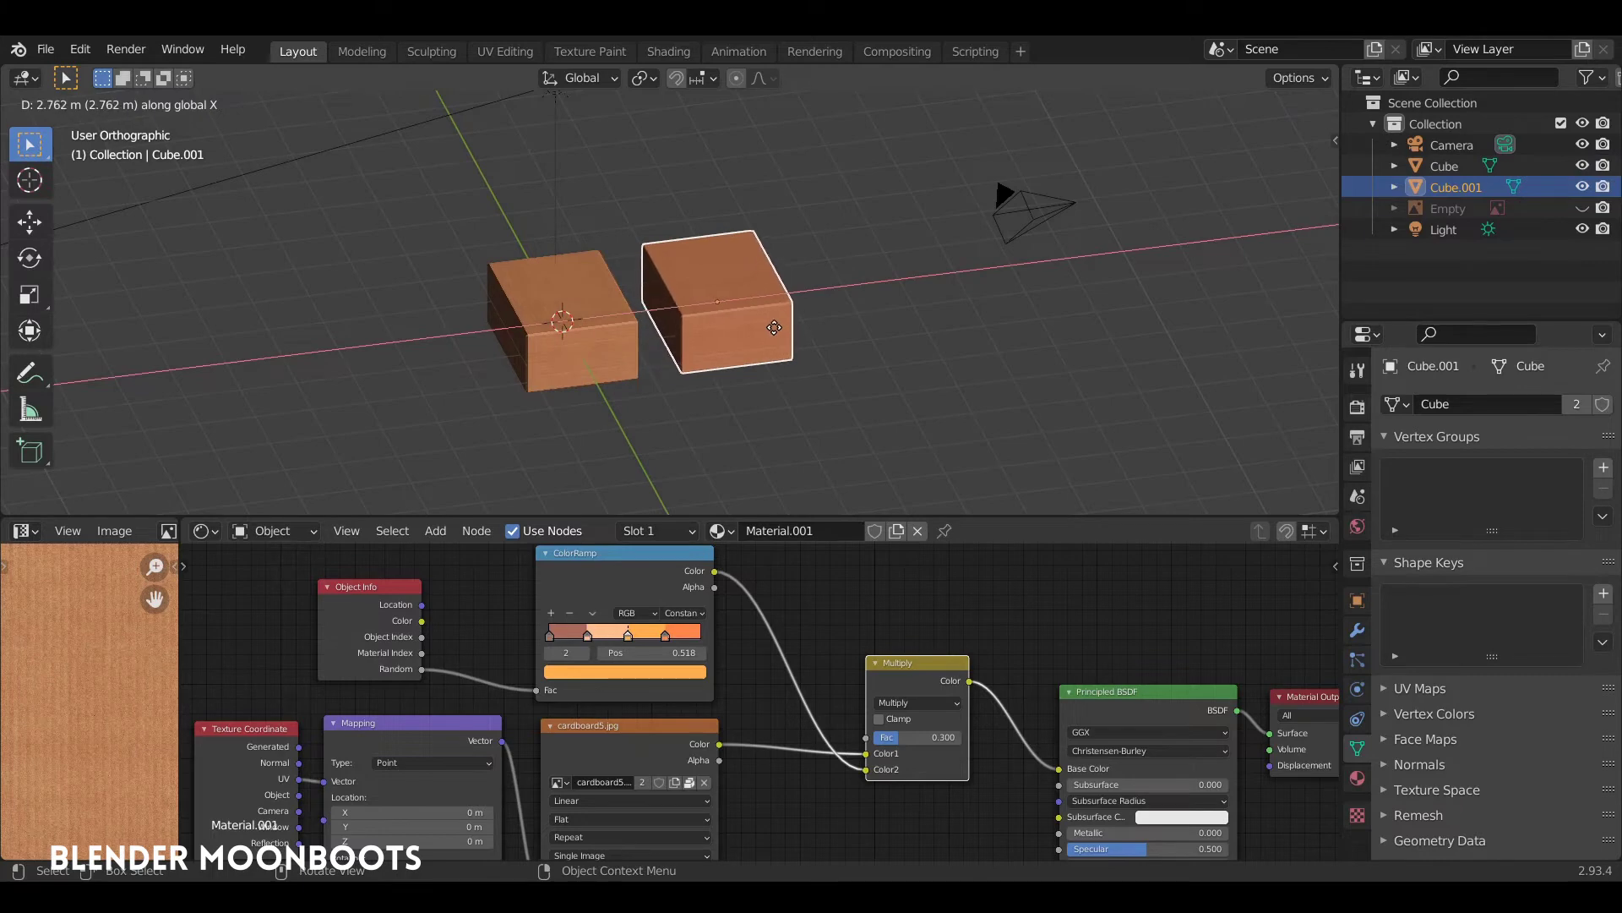
click(780, 326)
middle_drag(781, 345, 903, 382)
key(shift+r)
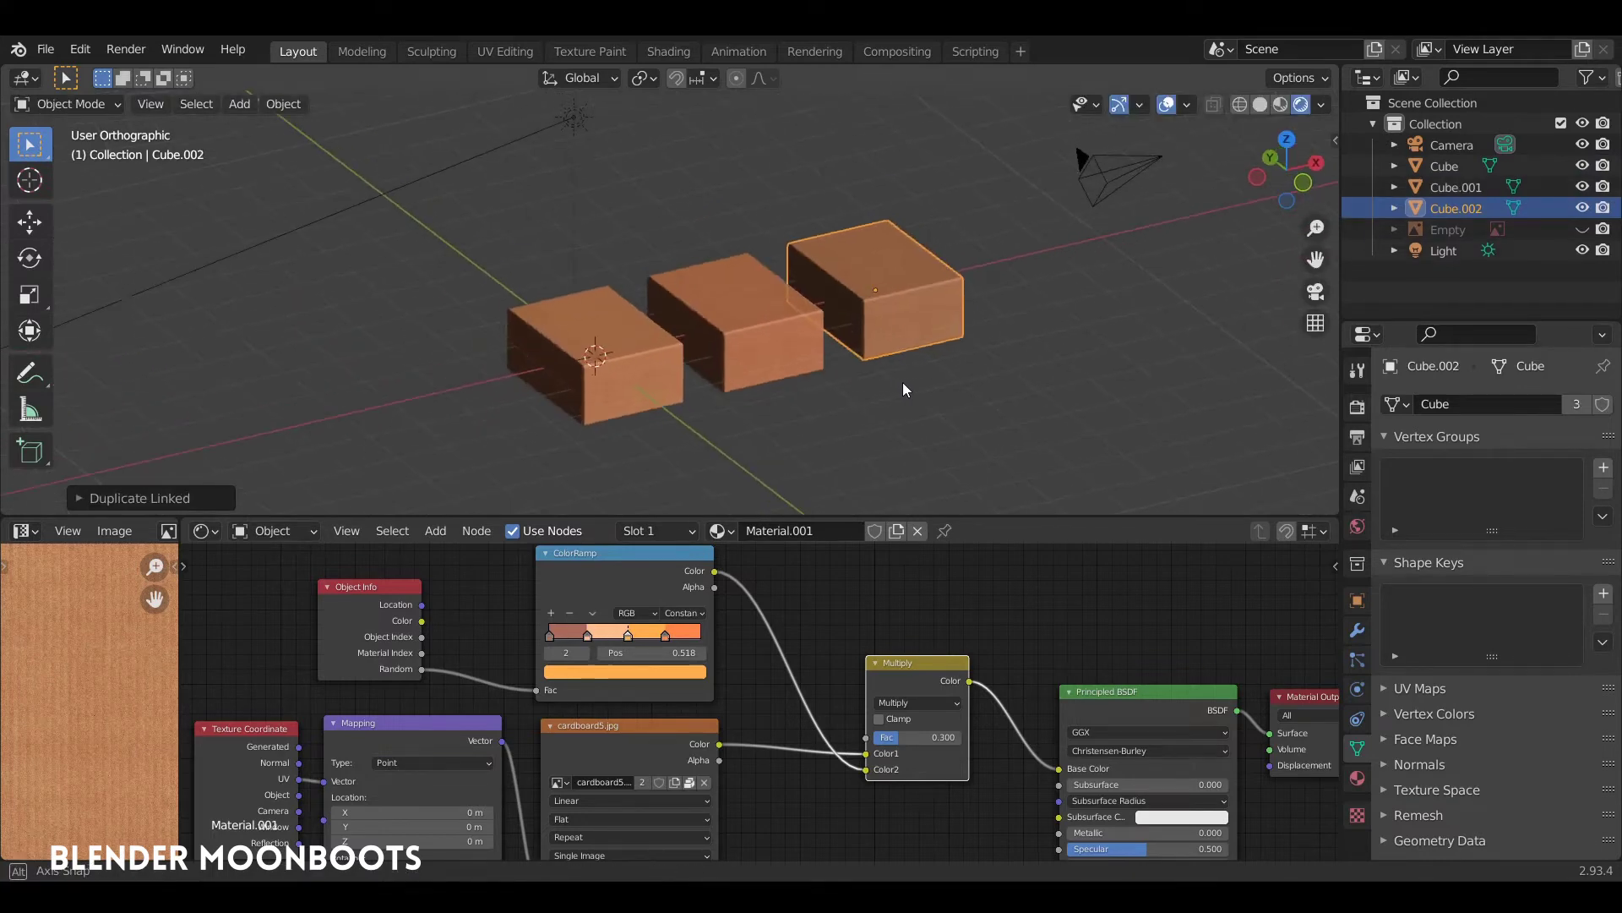
Step: Linked-duplicate the three-box row along Y, then delete the misplaced copies
shift+click(779, 321)
shift+click(649, 347)
middle_drag(649, 347, 784, 364)
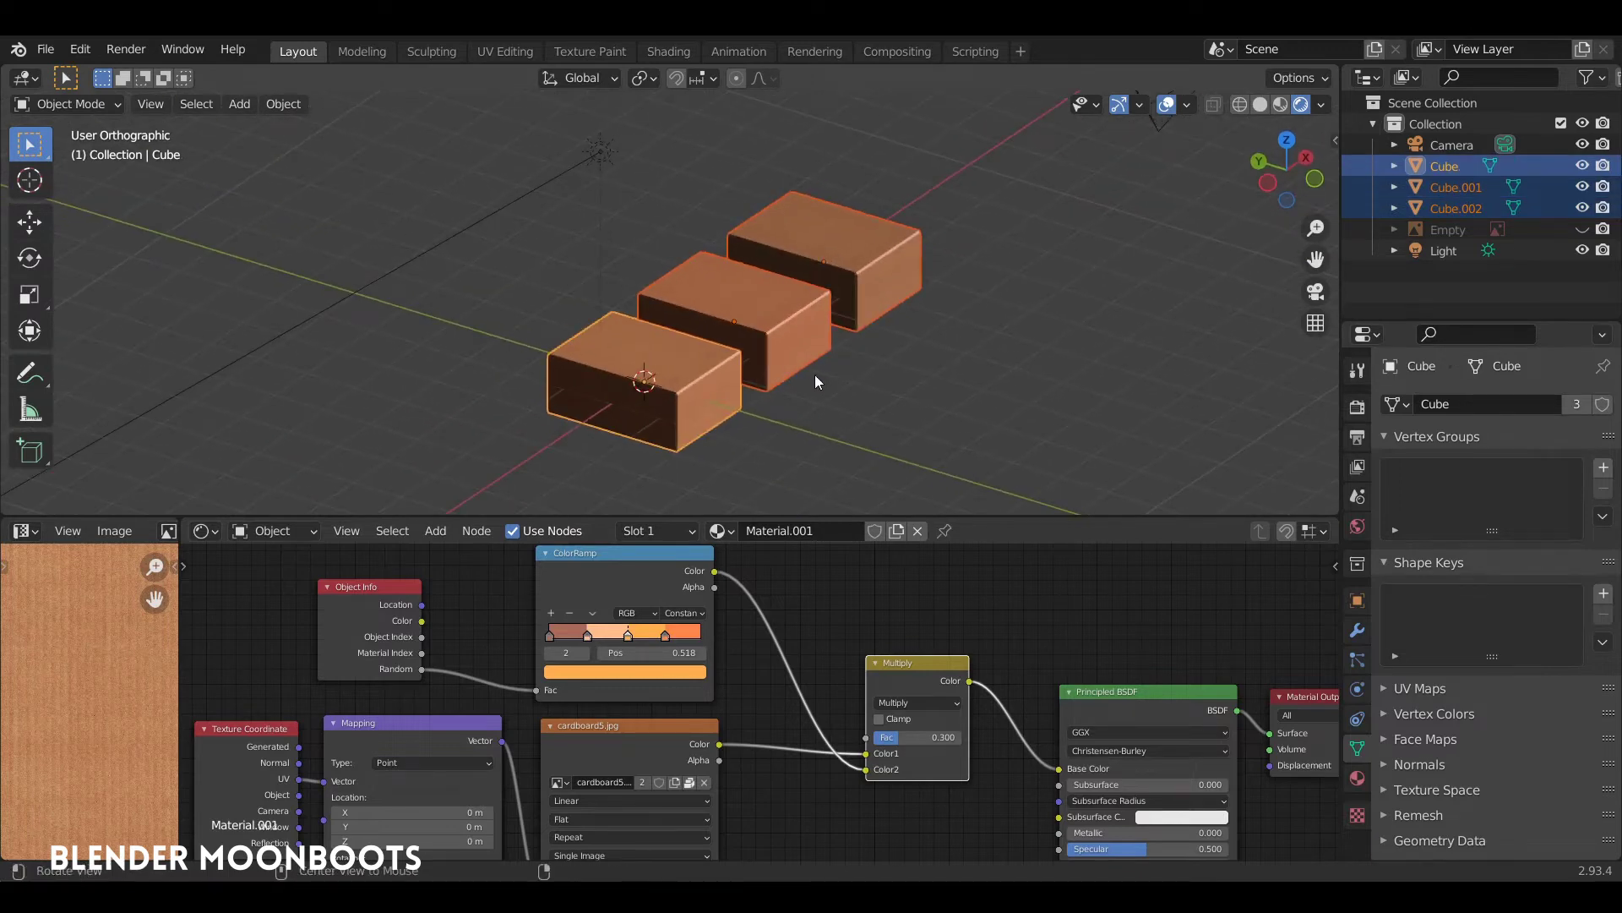
key(alt+d)
key(y)
click(630, 326)
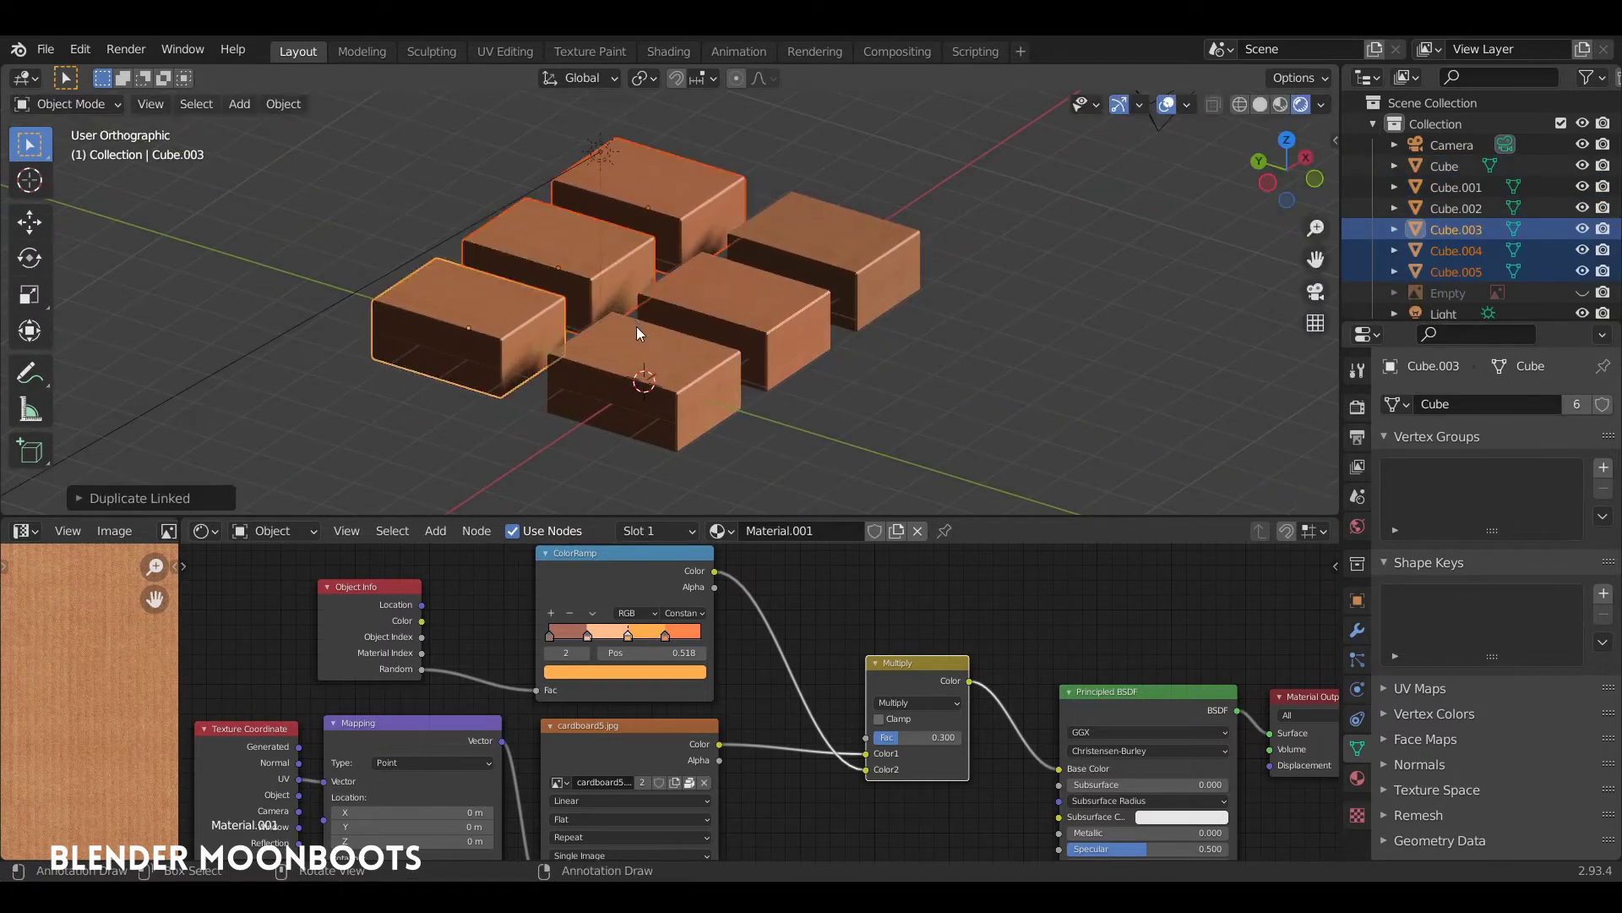
middle_drag(636, 326, 734, 334)
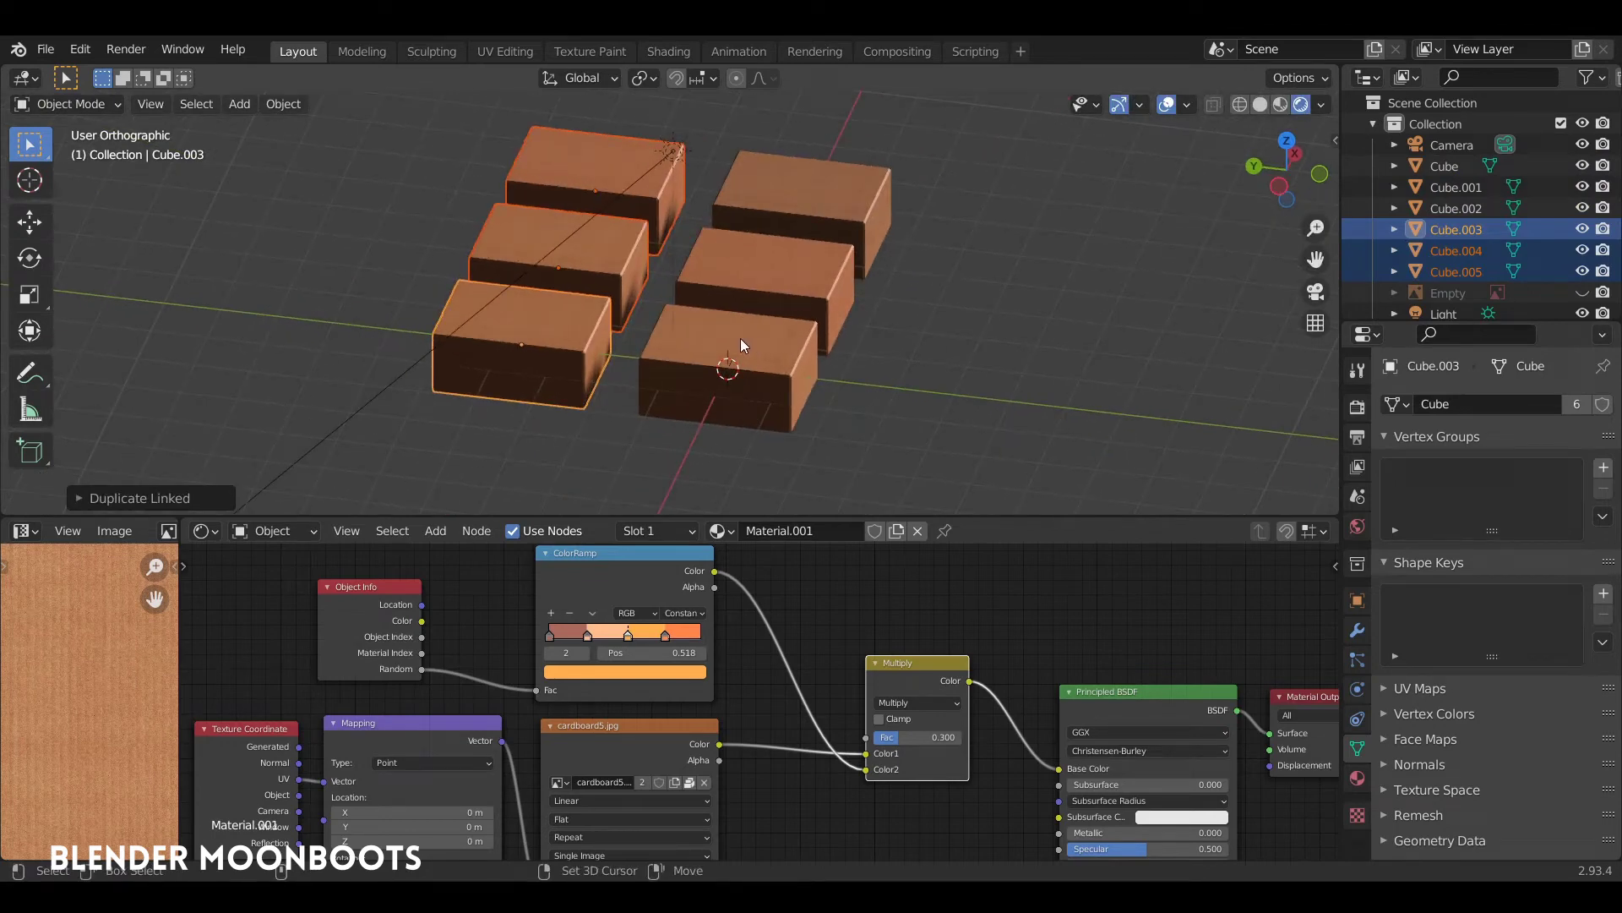
key(x)
click(732, 356)
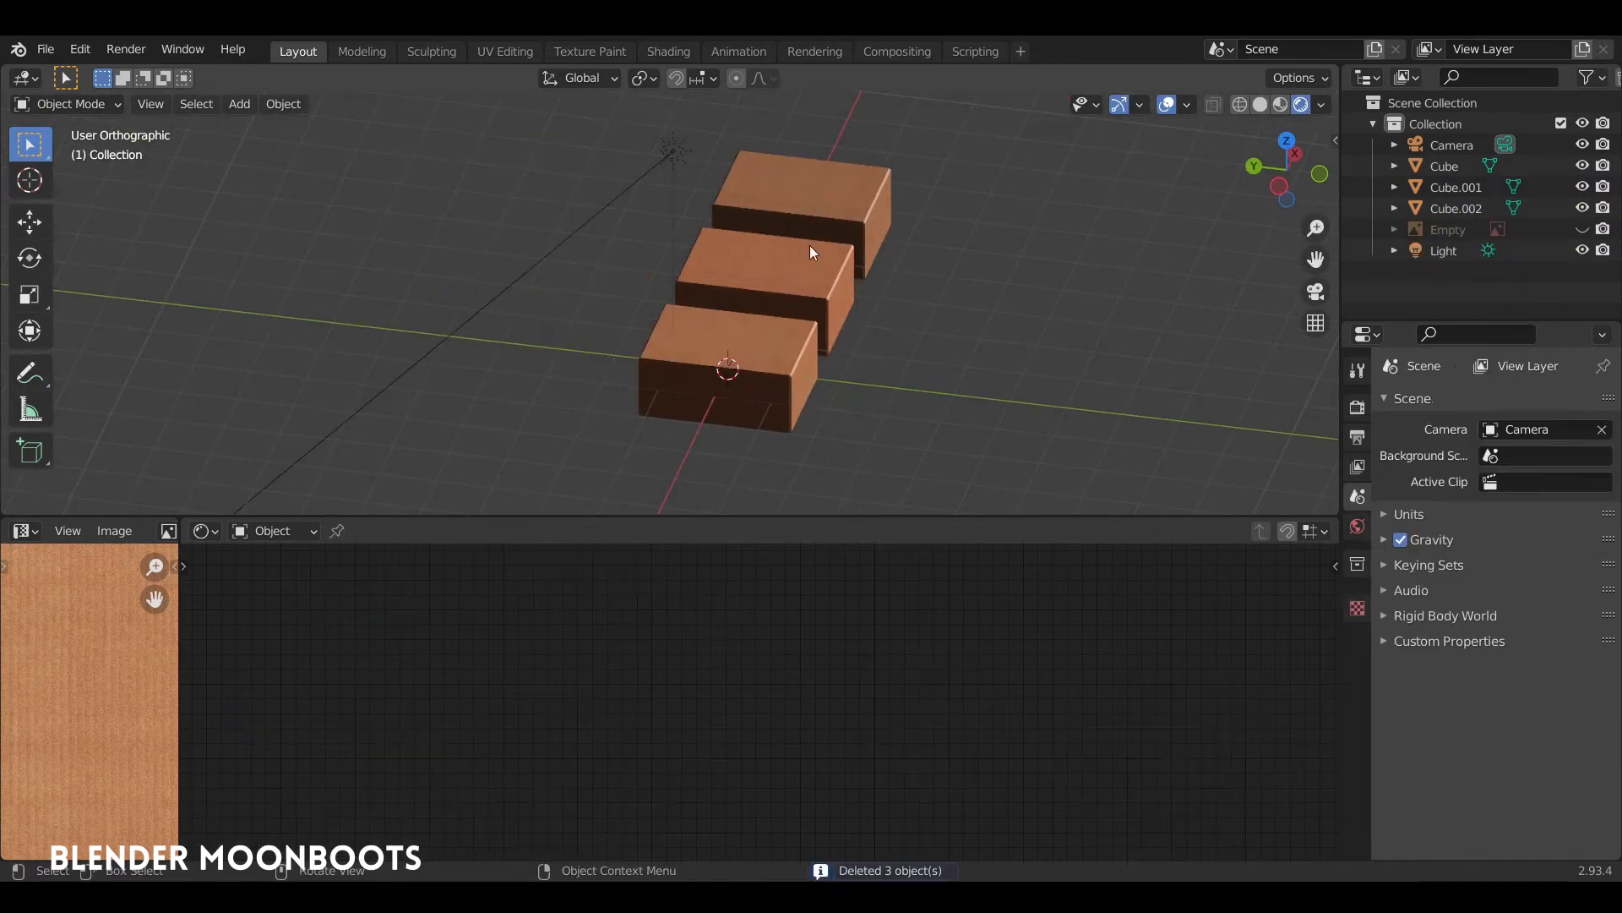
Step: Linked-duplicate the row twice along Y to form a 3×3 layer of boxes
click(810, 269)
shift+click(748, 363)
key(alt+d)
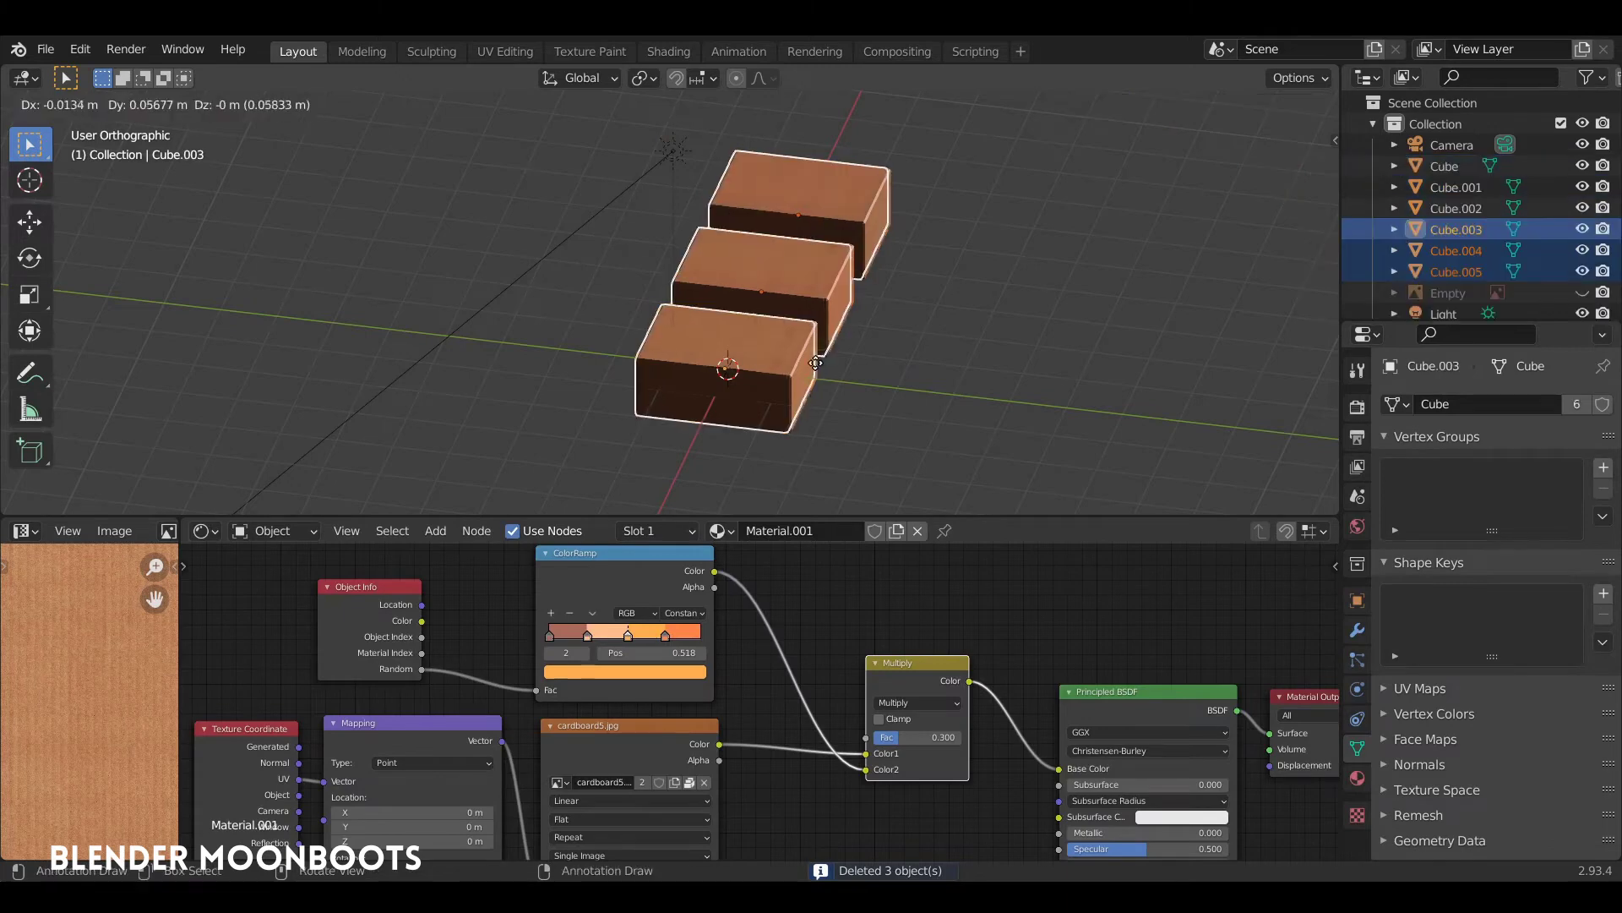
key(y)
click(639, 334)
mouse_move(639, 334)
middle_down()
mouse_move(726, 317)
mouse_move(647, 304)
mouse_move(576, 230)
middle_up()
key(alt+d)
key(y)
click(779, 336)
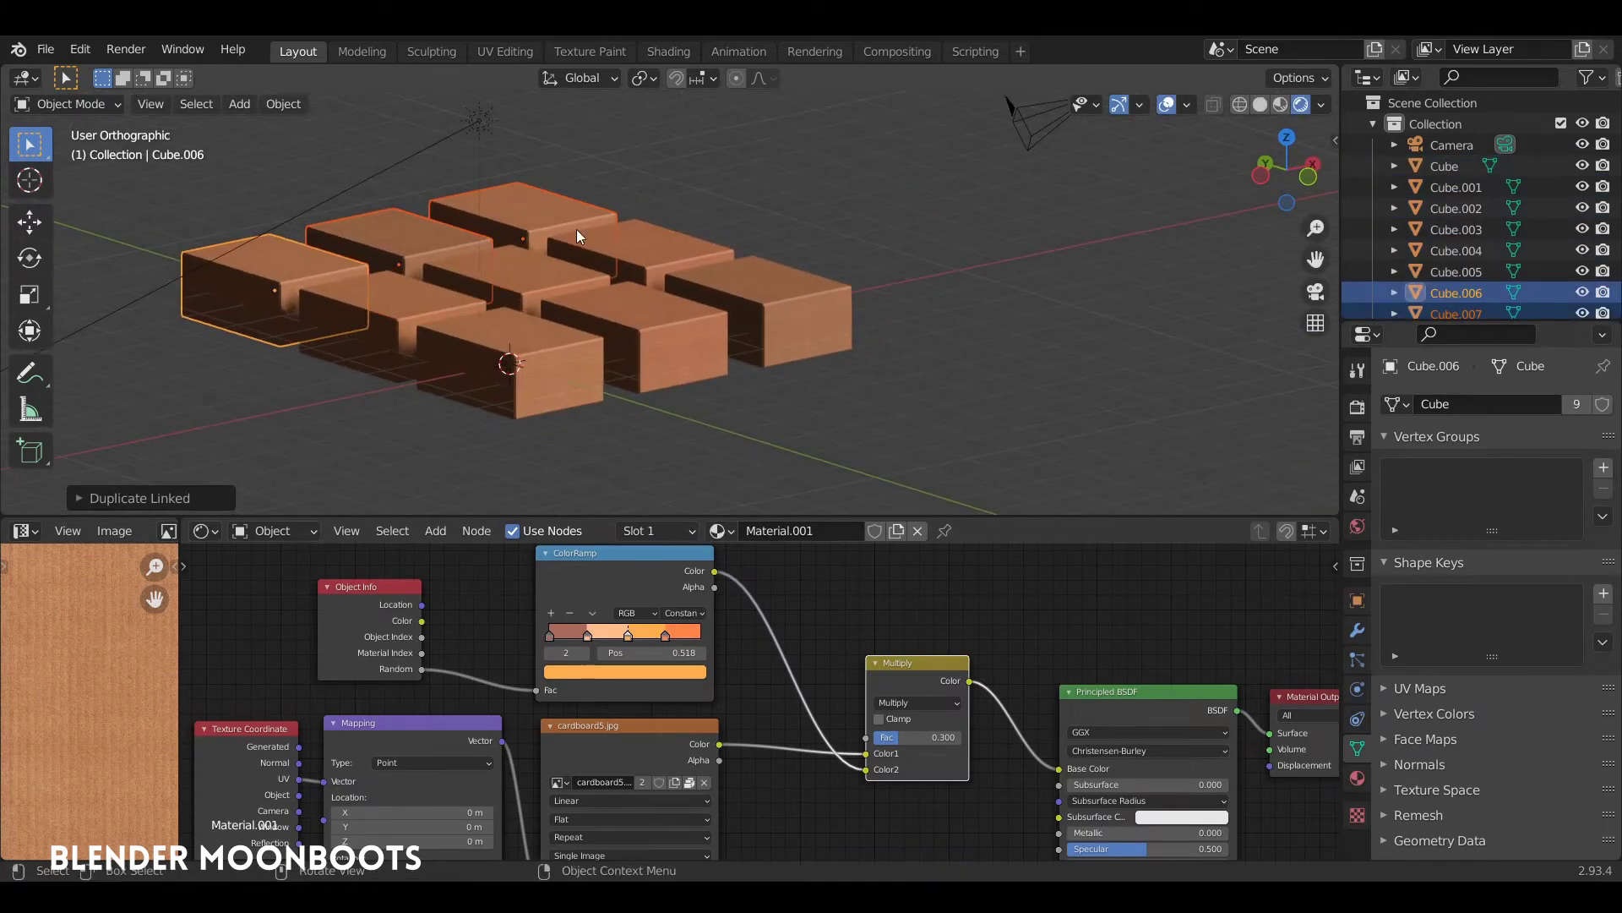
Step: Duplicate the whole layer up along Z twice for three layers of 27 boxes
key(a)
mouse_move(799, 382)
middle_down()
mouse_move(646, 287)
mouse_move(737, 428)
middle_up()
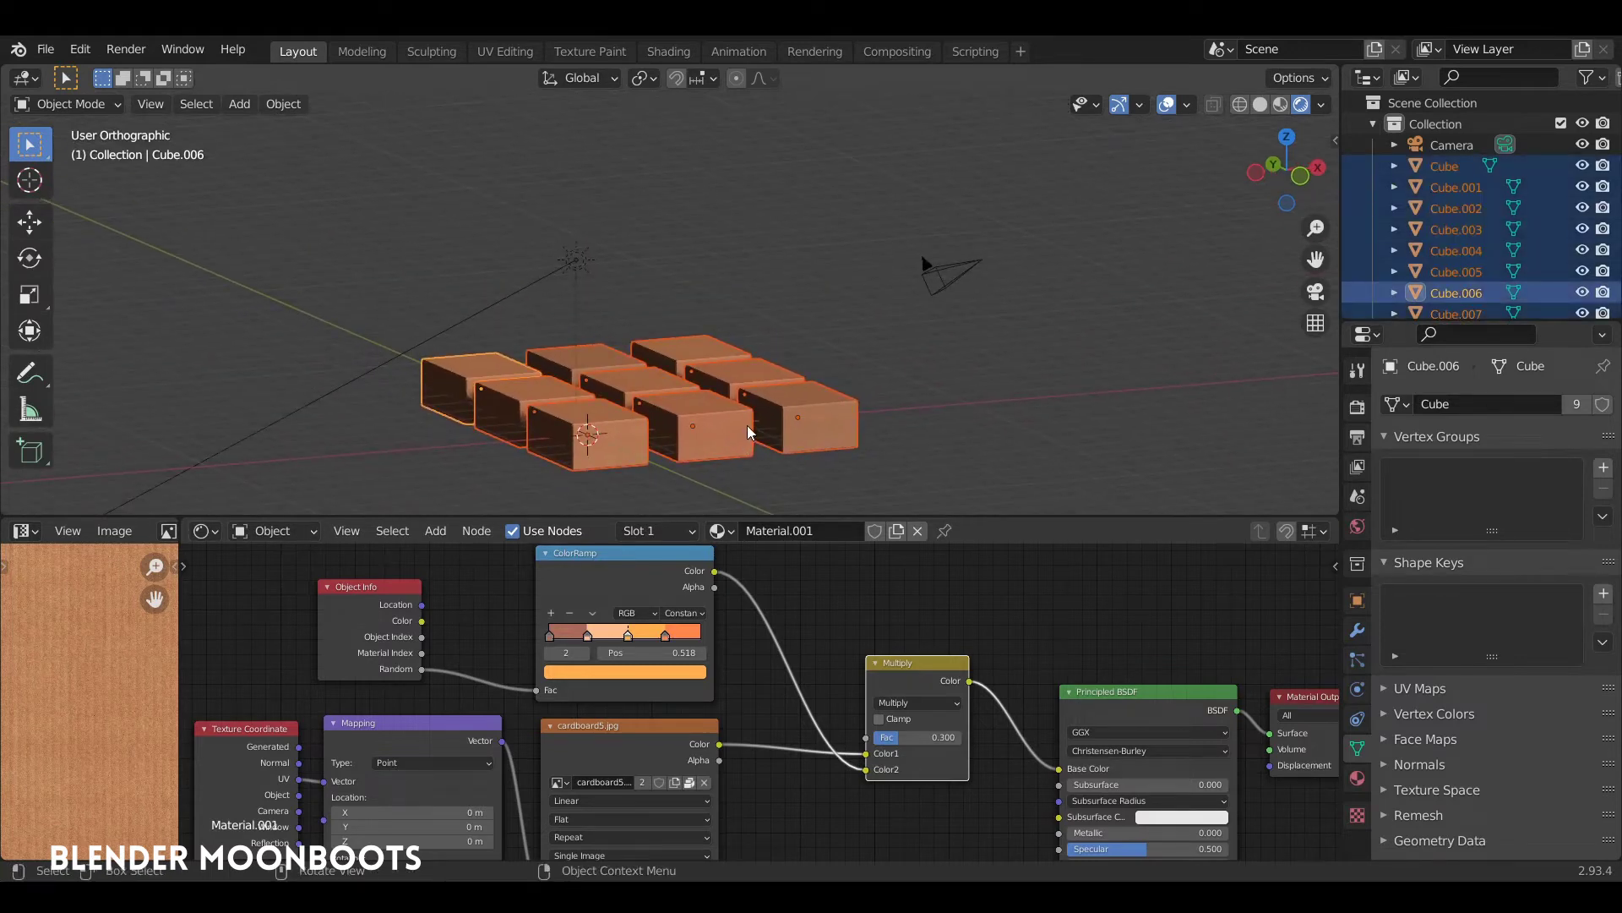
key(shift+d)
key(z)
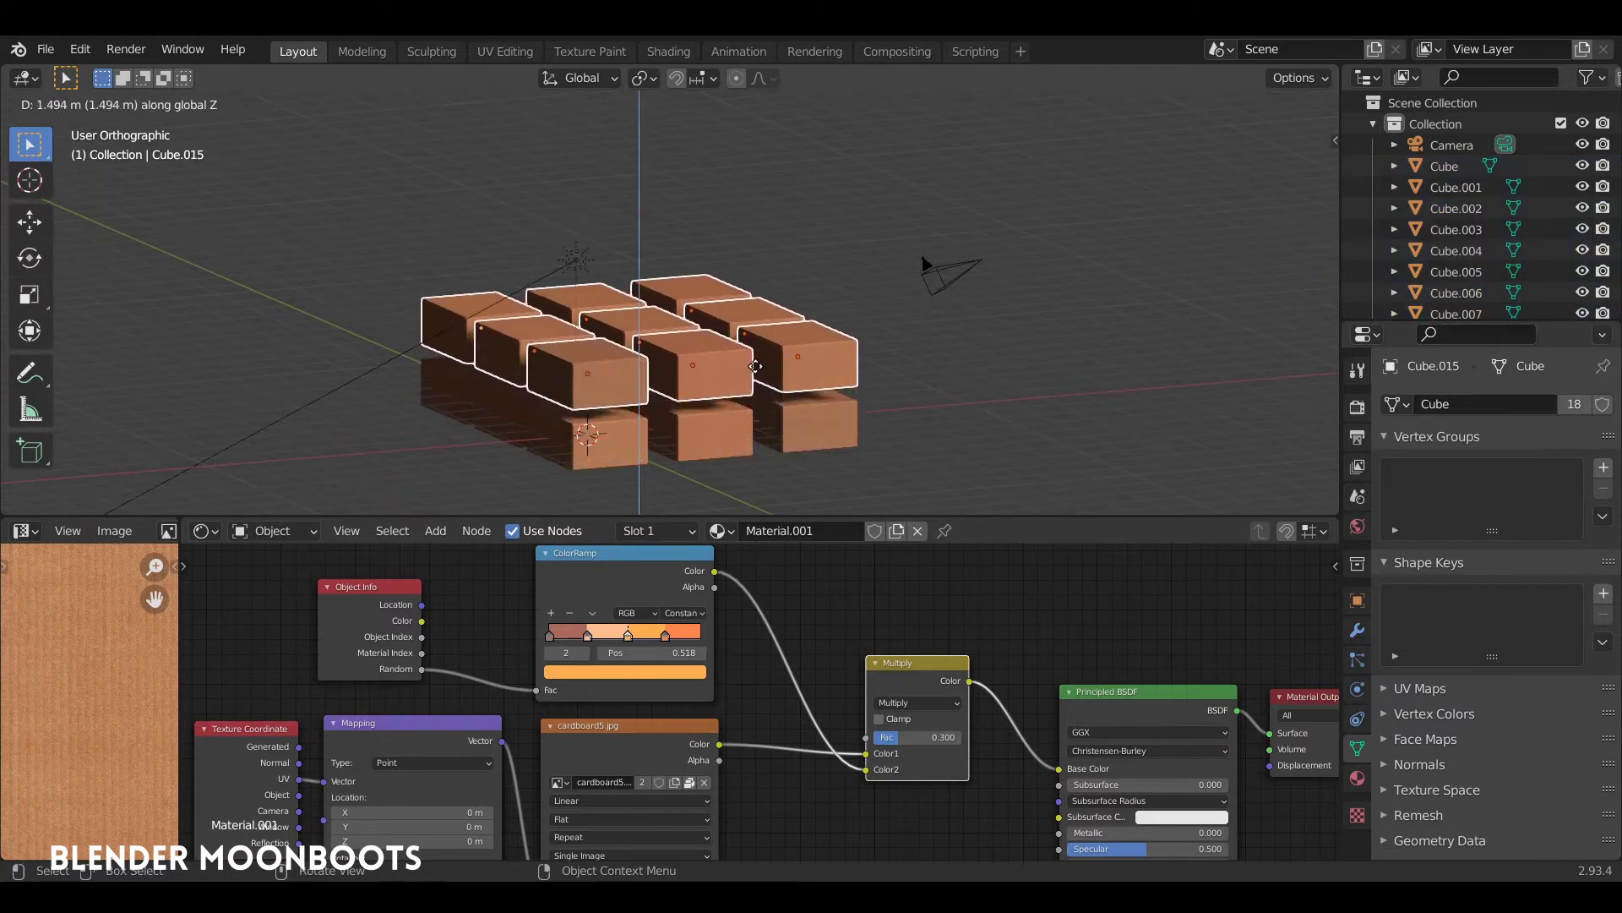
click(755, 365)
key(shift+r)
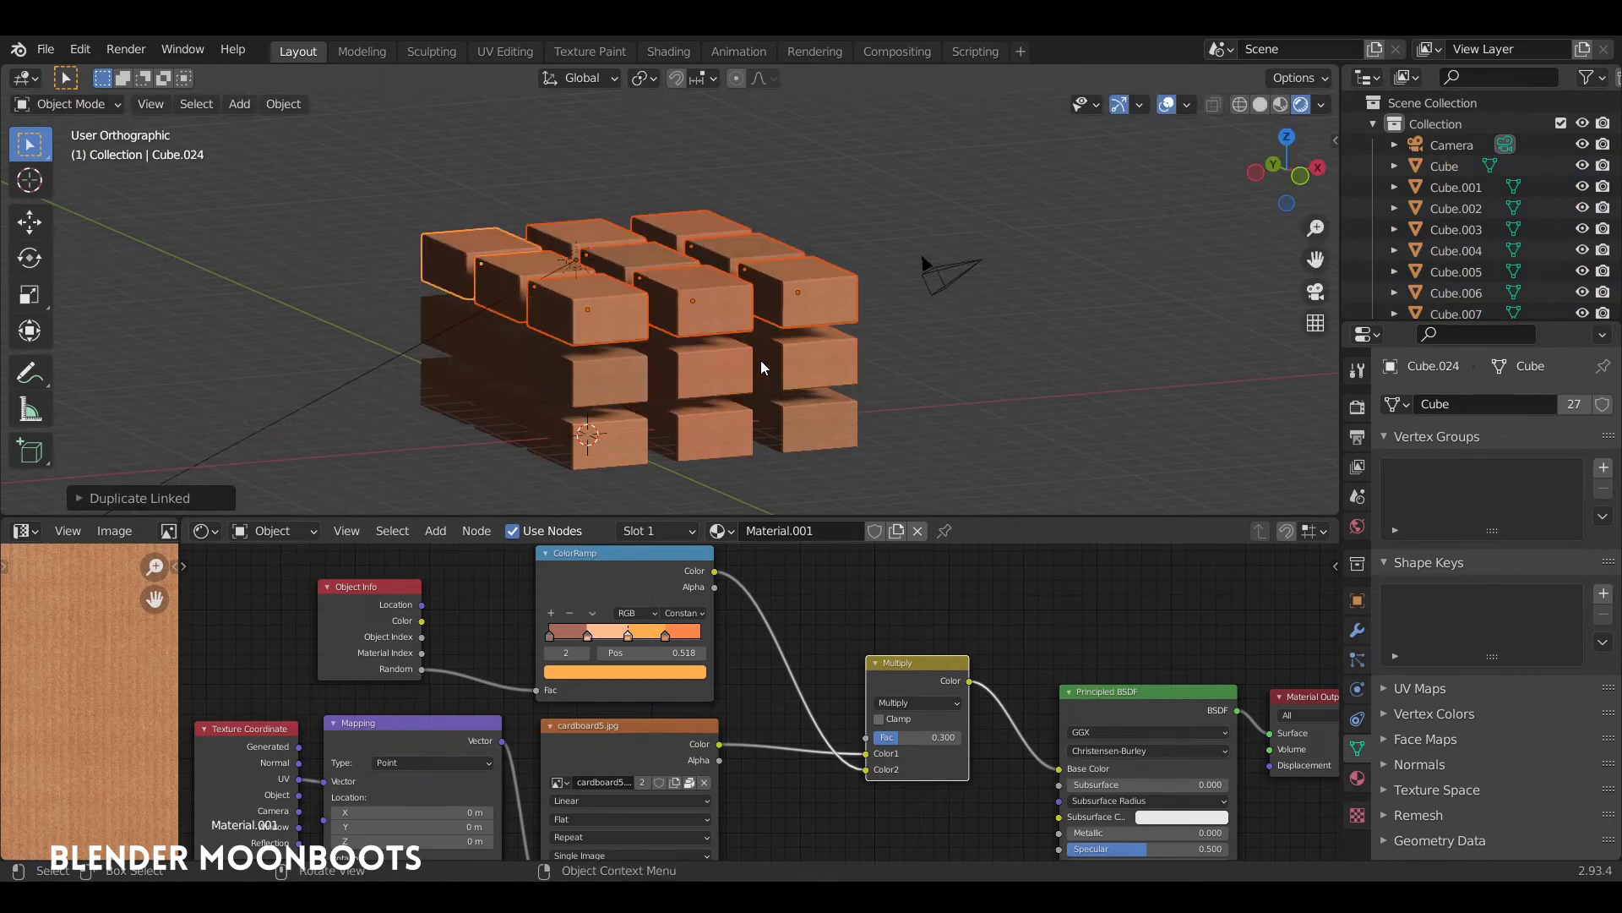
click(582, 247)
mouse_move(672, 232)
middle_down()
mouse_move(621, 236)
mouse_move(709, 287)
middle_up()
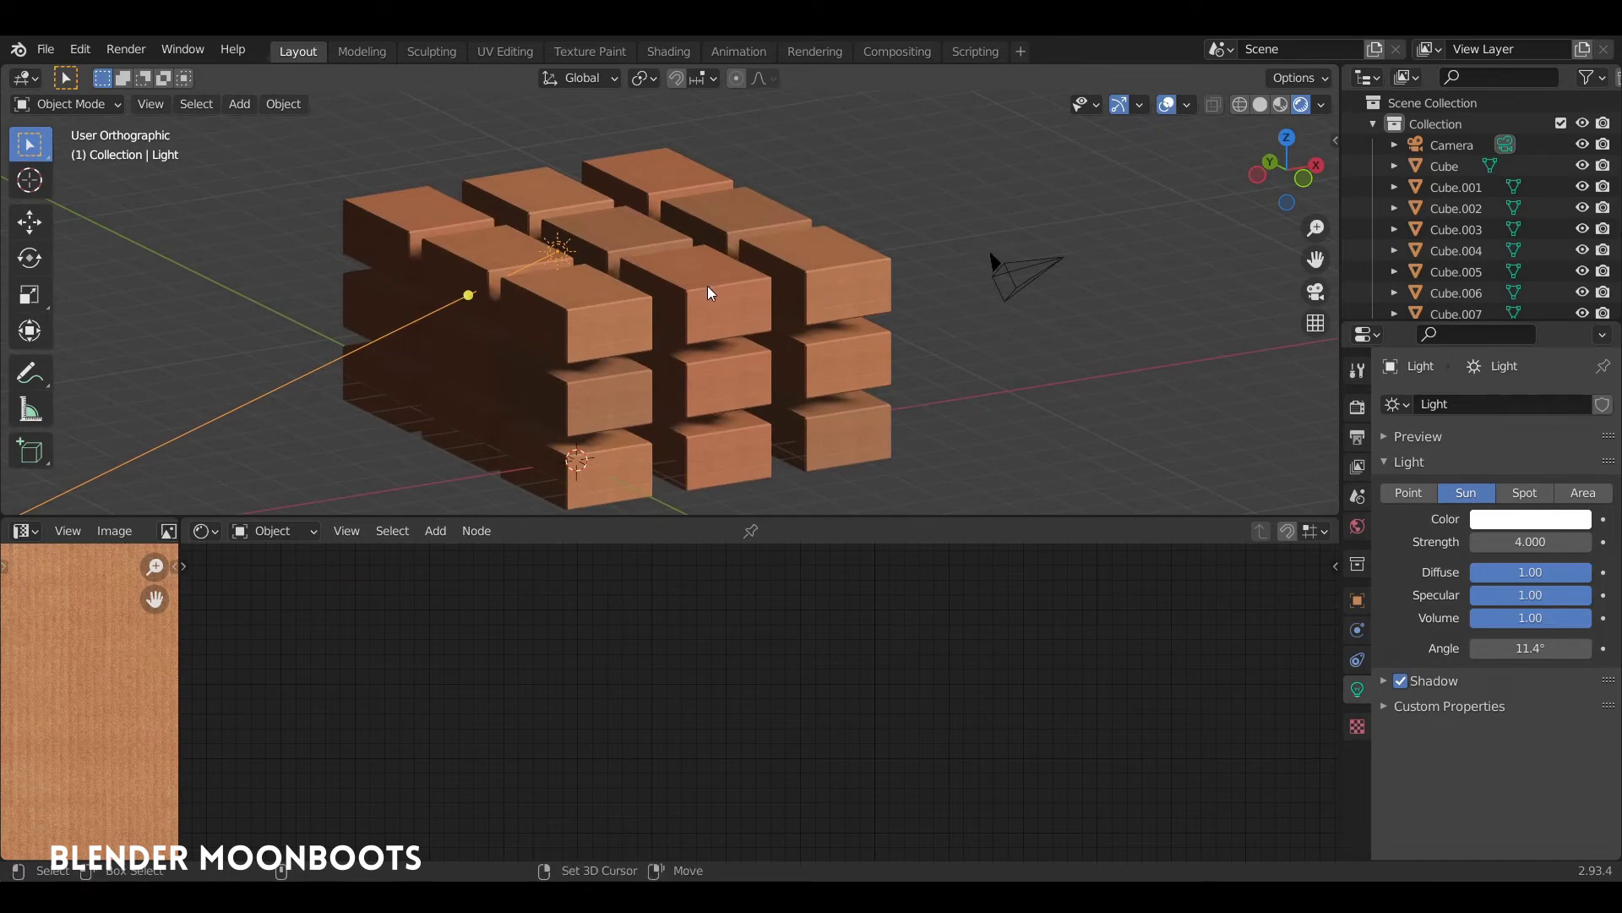
Step: Raise the sun light higher along Z with the move gizmo
key(shift+space)
click(632, 338)
shift+middle_drag(615, 312, 729, 399)
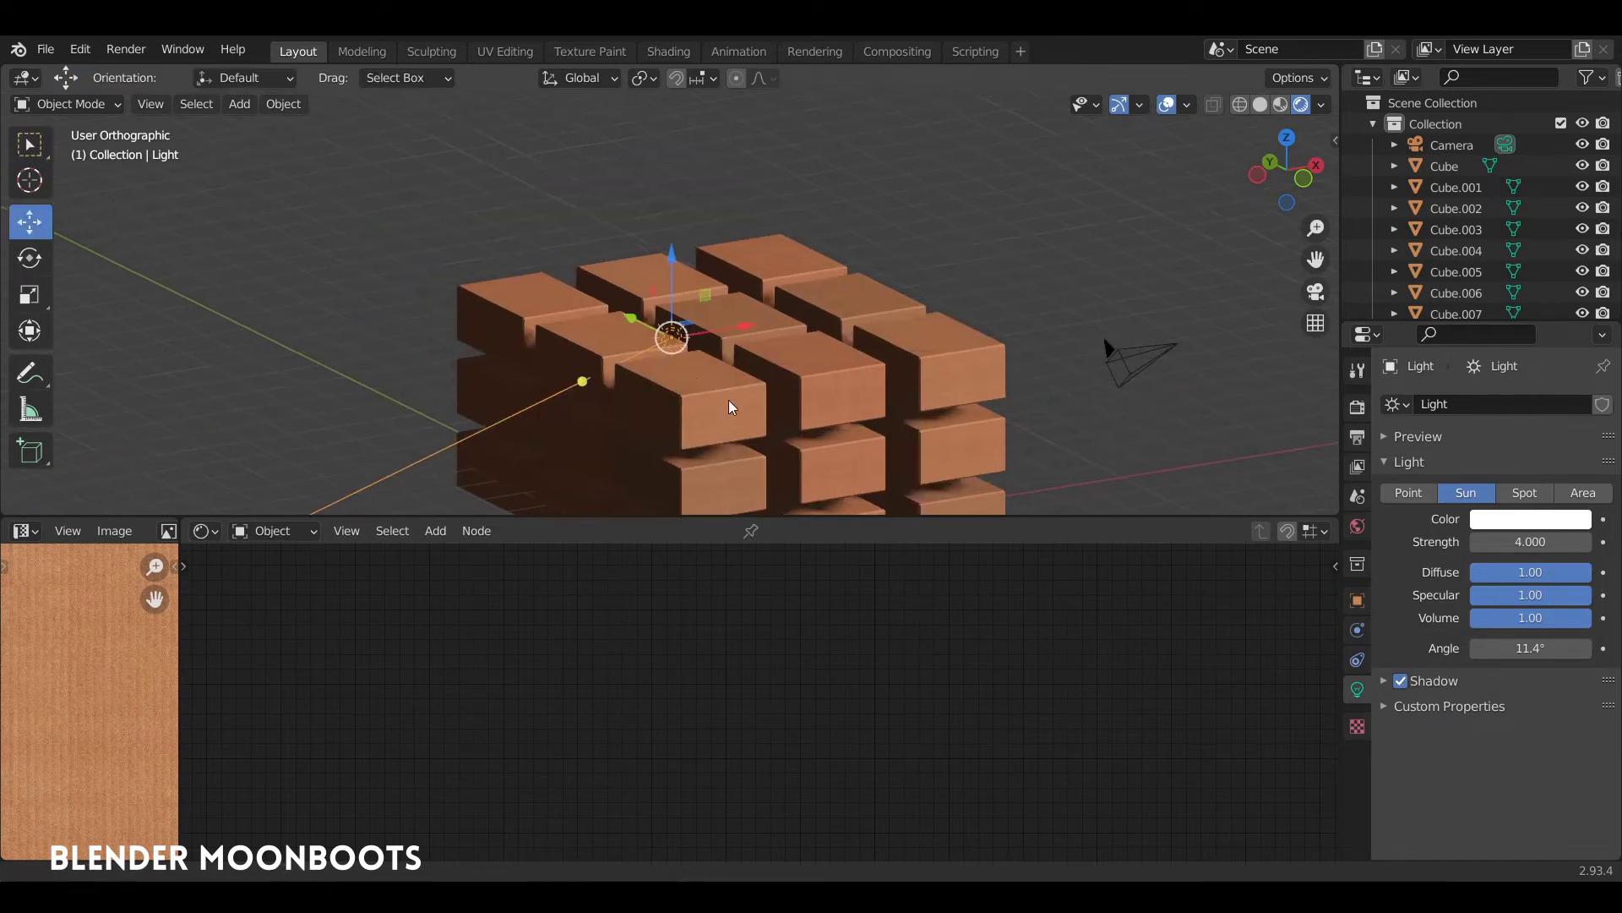
drag(677, 261, 677, 105)
mouse_move(677, 105)
middle_down()
mouse_move(749, 191)
mouse_move(854, 217)
mouse_move(677, 199)
mouse_move(758, 253)
mouse_move(864, 379)
mouse_move(828, 372)
mouse_move(870, 370)
mouse_move(823, 363)
mouse_move(853, 380)
mouse_move(784, 307)
middle_up()
Step: Select all 27 boxes and bring up the Object Transform options
click(758, 256)
mouse_move(965, 139)
ctrl+right_down()
mouse_move(364, 342)
mouse_move(906, 223)
ctrl+right_up()
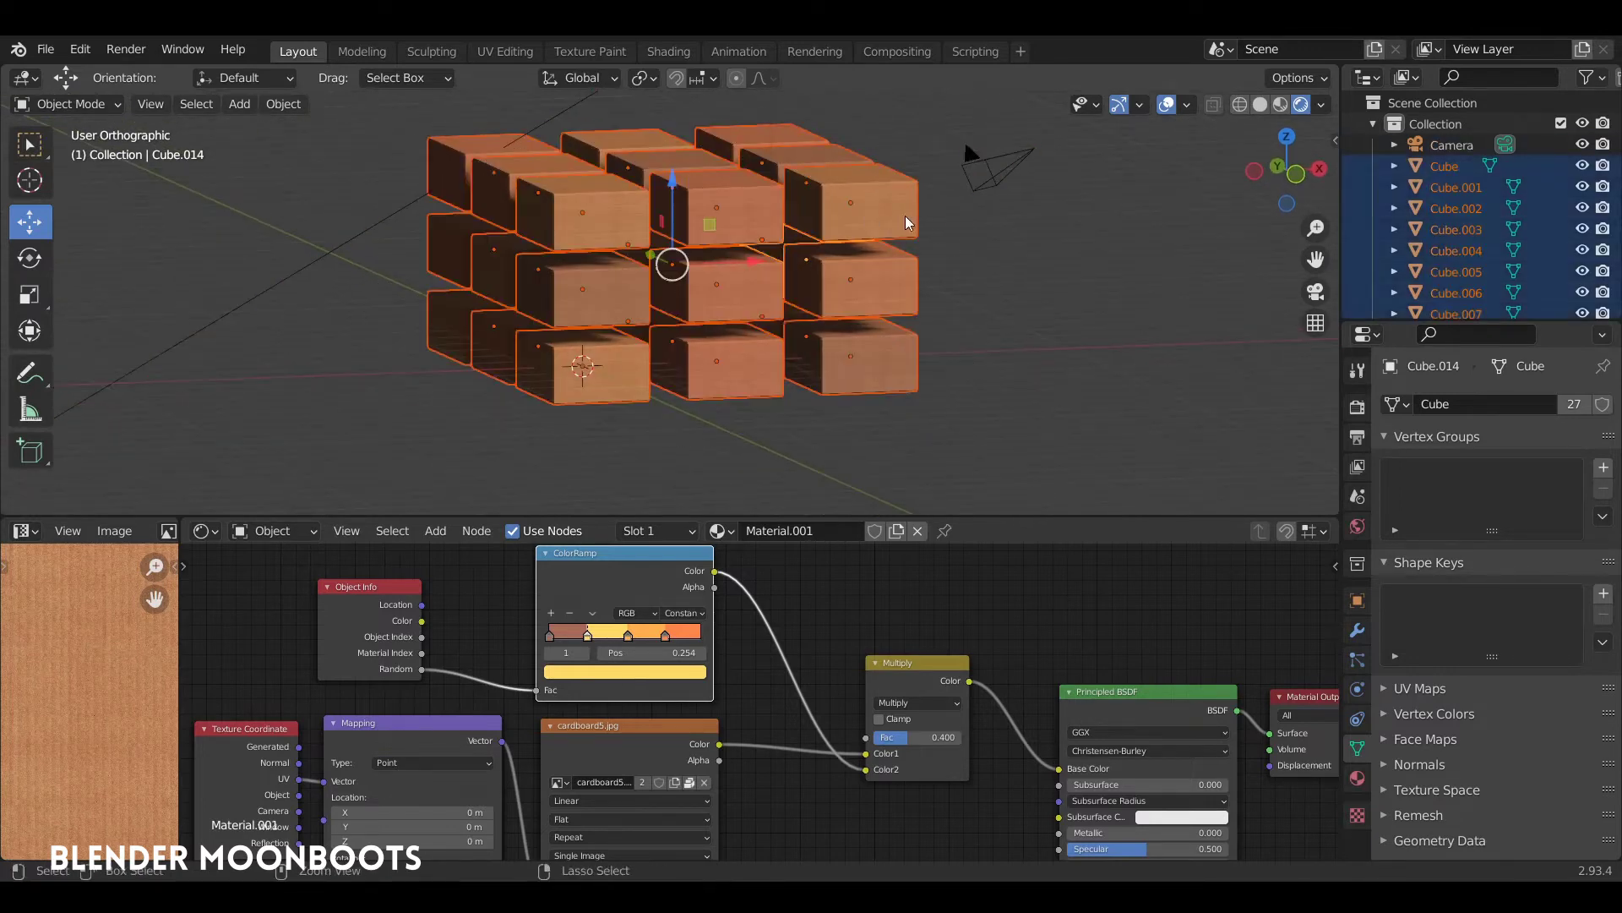
mouse_move(907, 224)
middle_down()
mouse_move(647, 220)
mouse_move(820, 254)
middle_up()
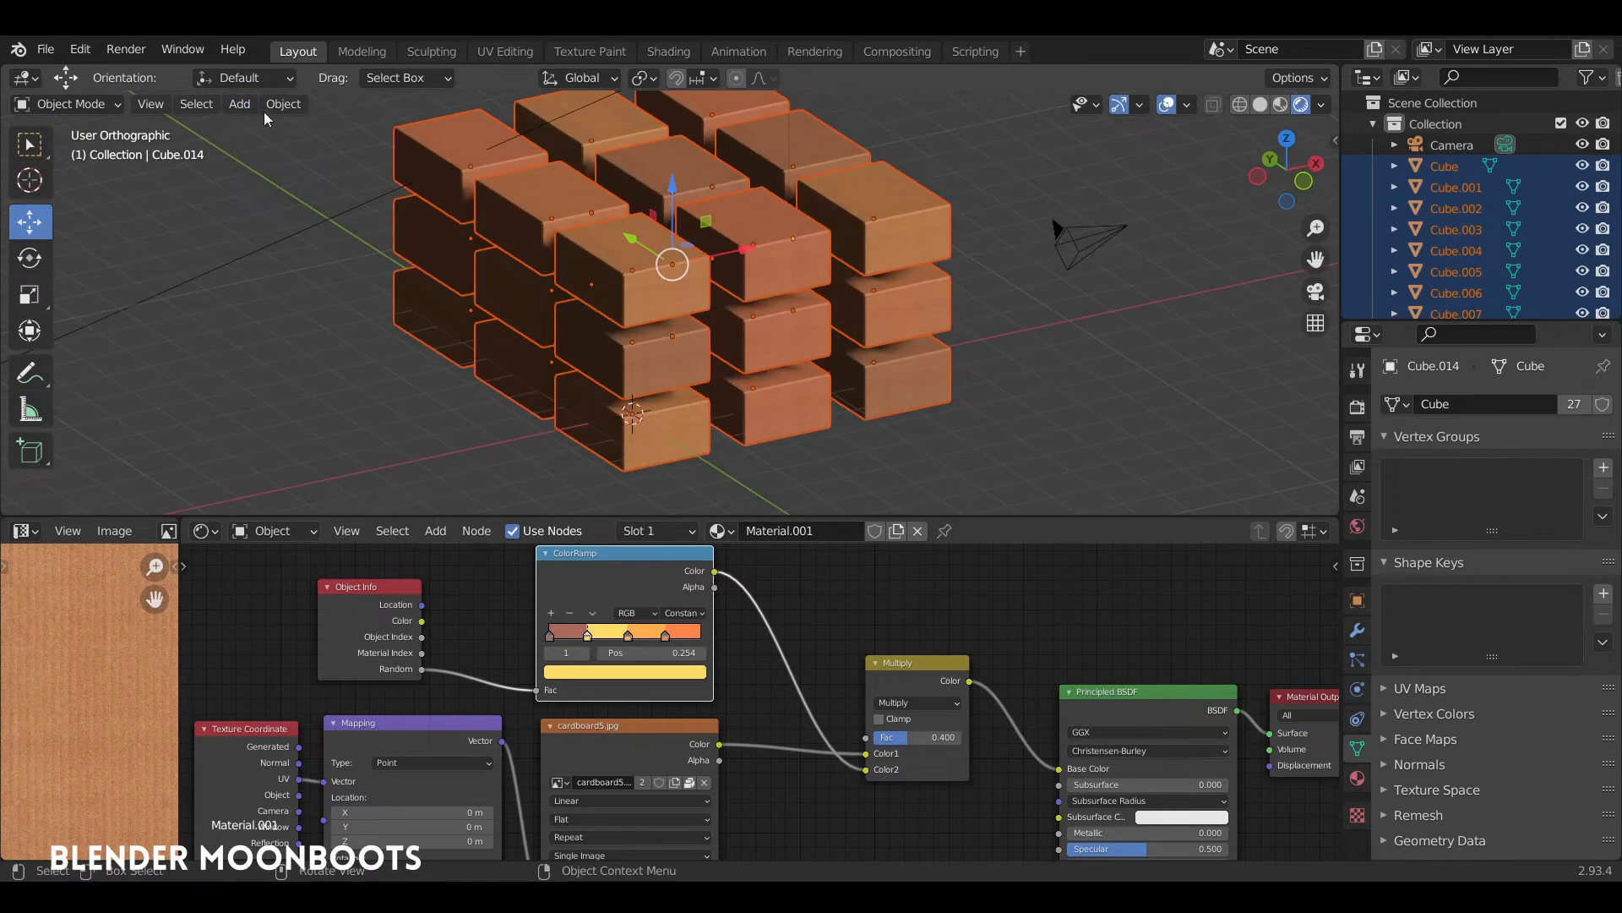
click(264, 112)
mouse_move(355, 128)
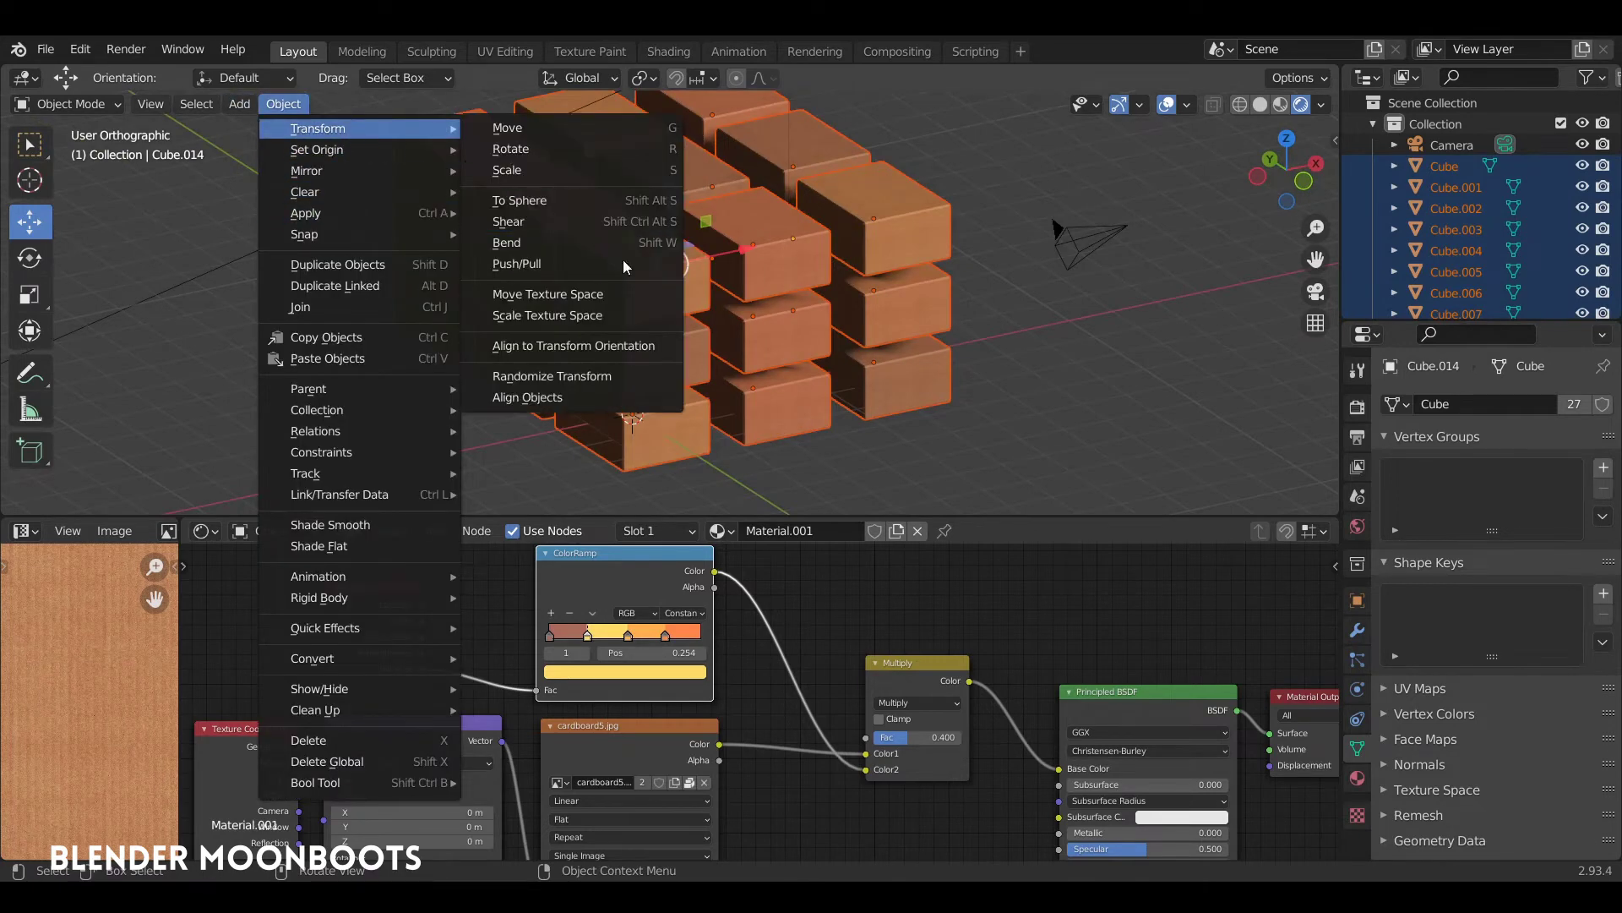
Step: Apply Randomize Transform to the boxes with a random X scale of 1.36
click(561, 378)
click(154, 500)
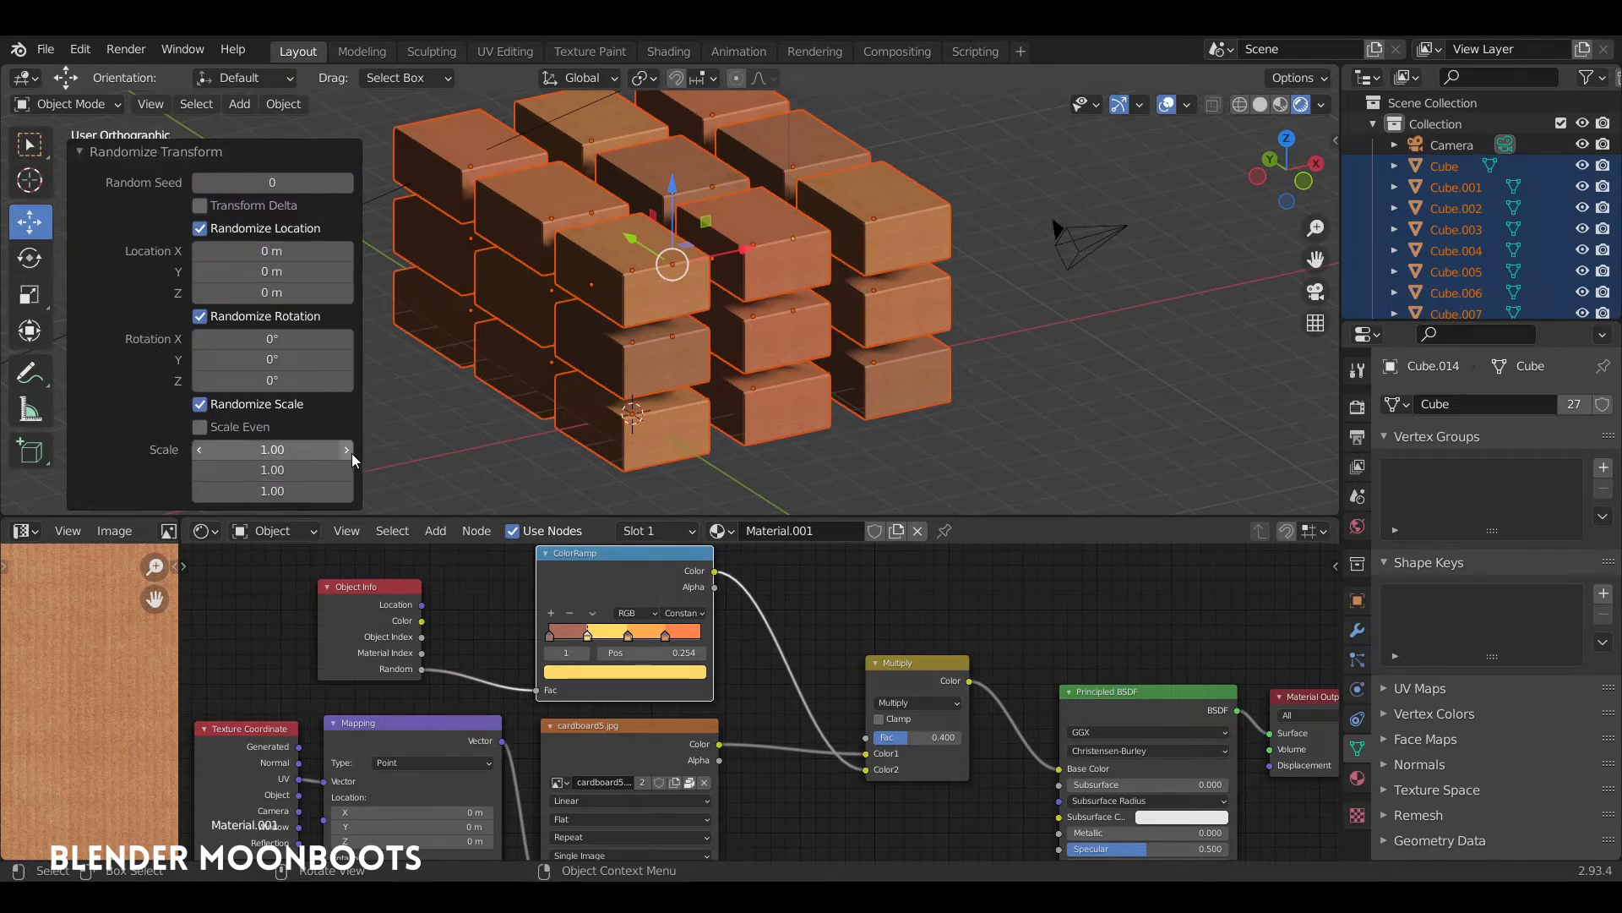
mouse_move(351, 453)
mouse_down()
mouse_move(369, 451)
mouse_move(374, 475)
mouse_move(345, 483)
mouse_move(372, 489)
mouse_up()
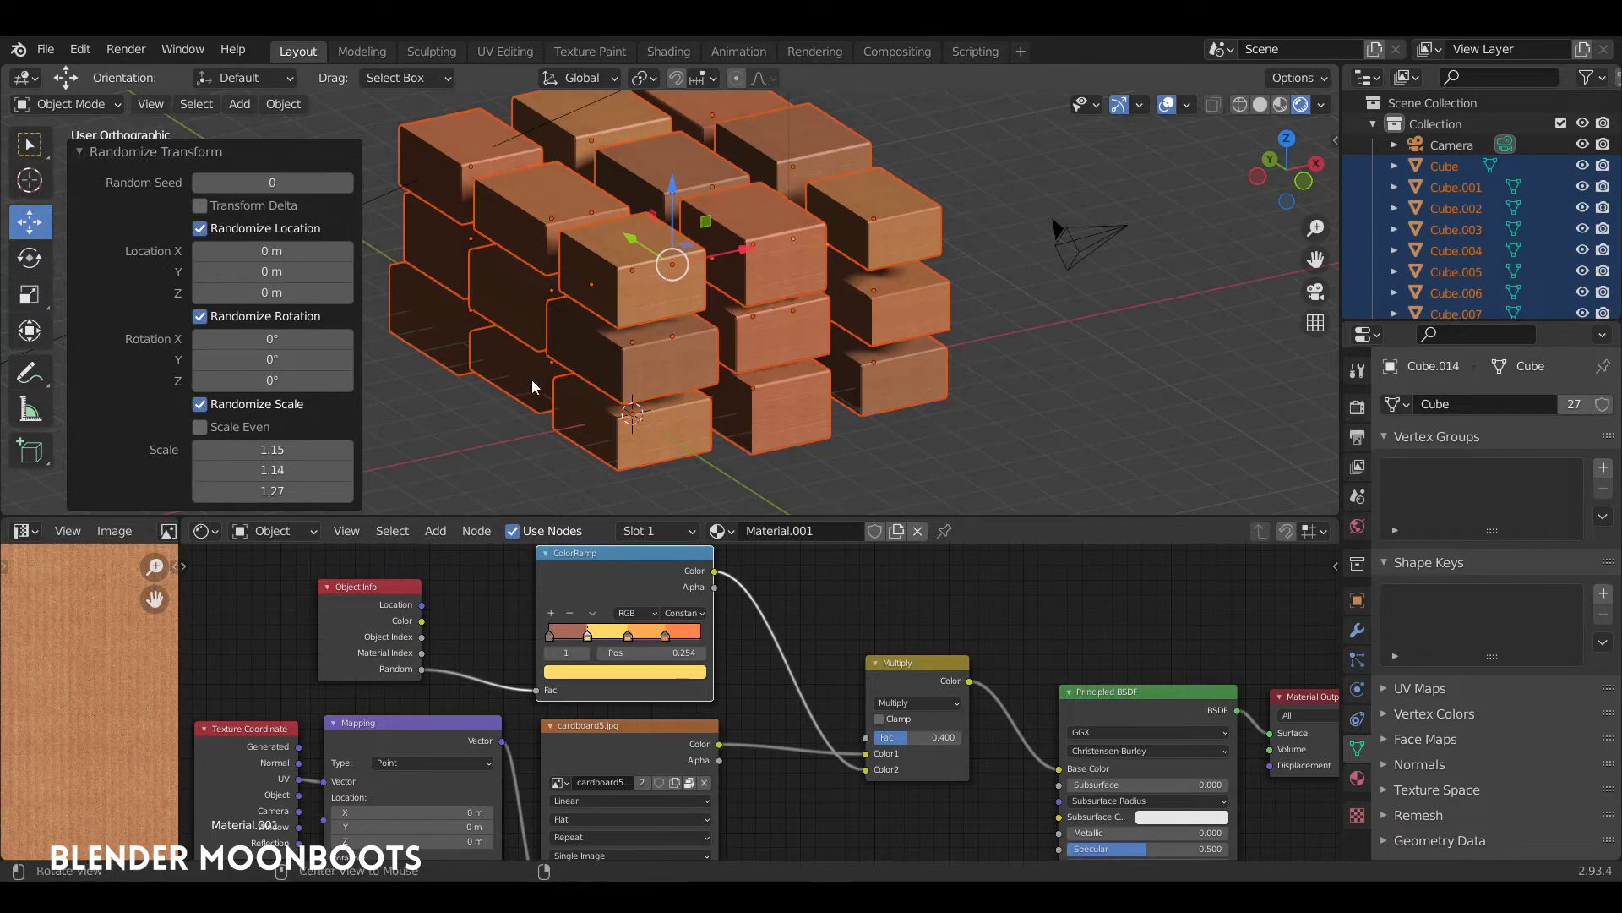
middle_drag(530, 378, 515, 356)
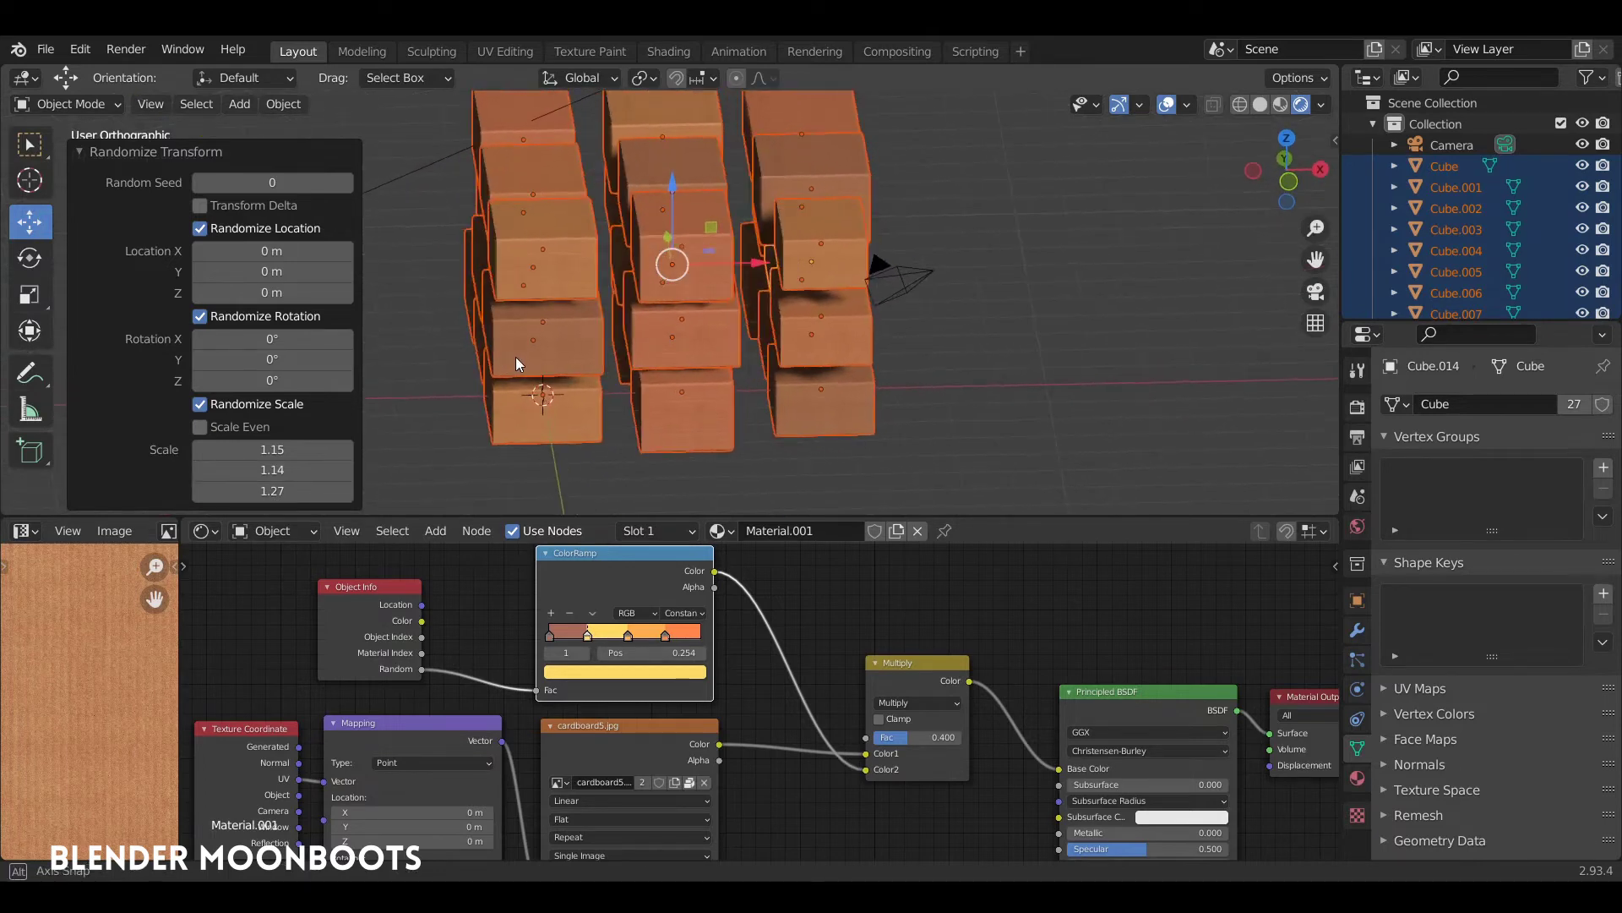
drag(346, 448, 370, 453)
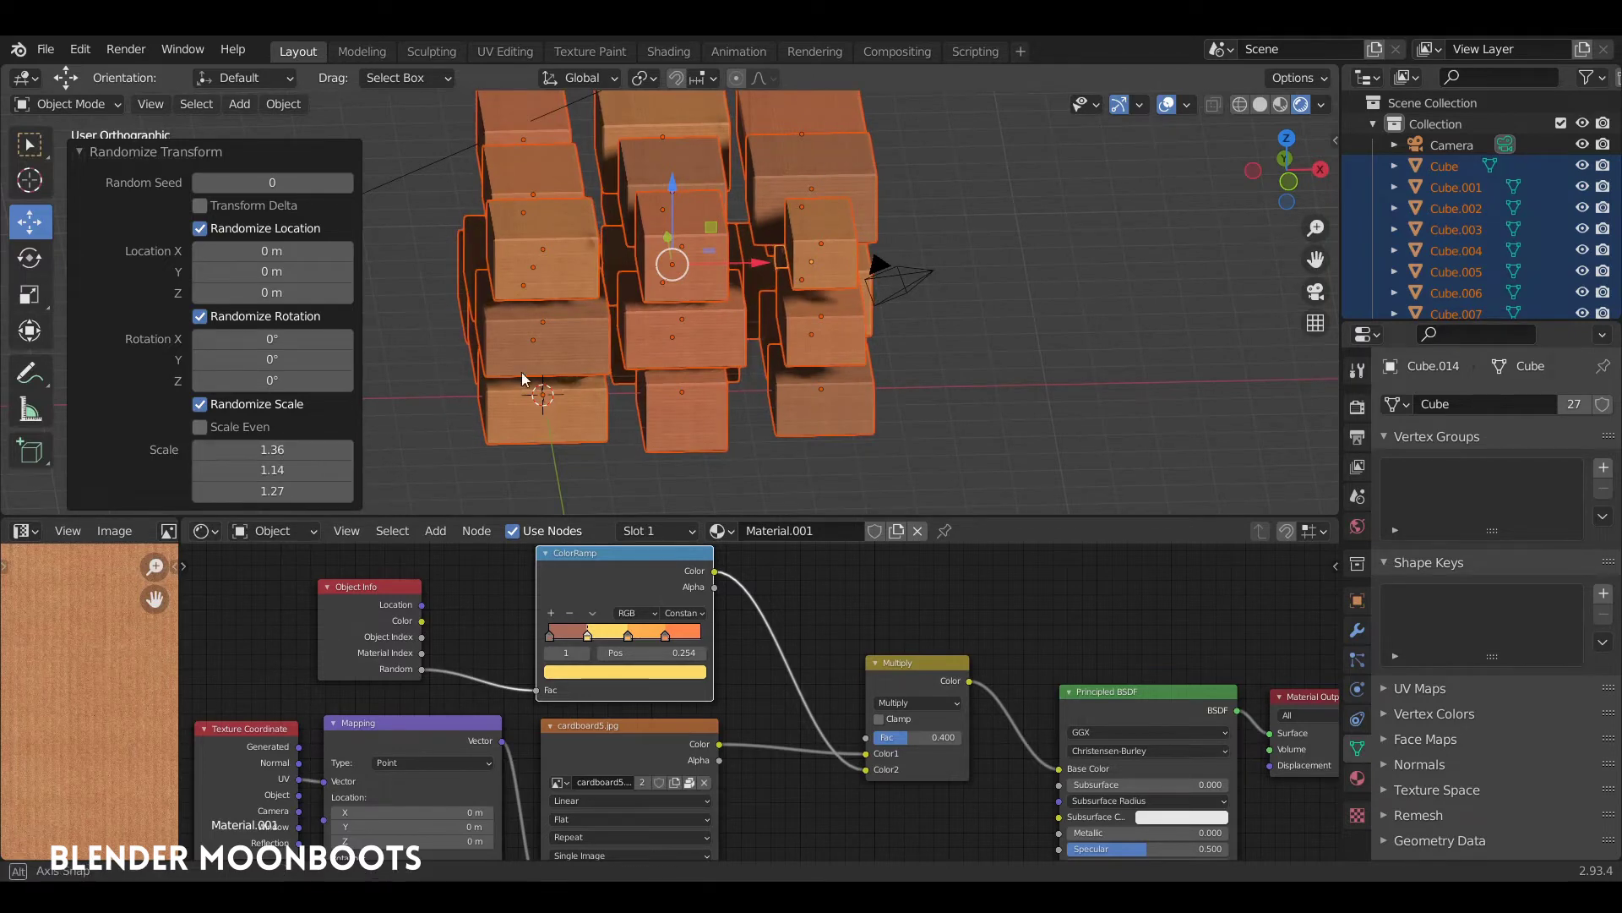
mouse_move(521, 372)
middle_down()
mouse_move(727, 352)
mouse_move(576, 331)
mouse_move(483, 341)
mouse_move(413, 351)
mouse_move(378, 397)
mouse_move(327, 403)
mouse_move(520, 349)
mouse_move(632, 394)
mouse_move(688, 384)
mouse_move(580, 388)
middle_up()
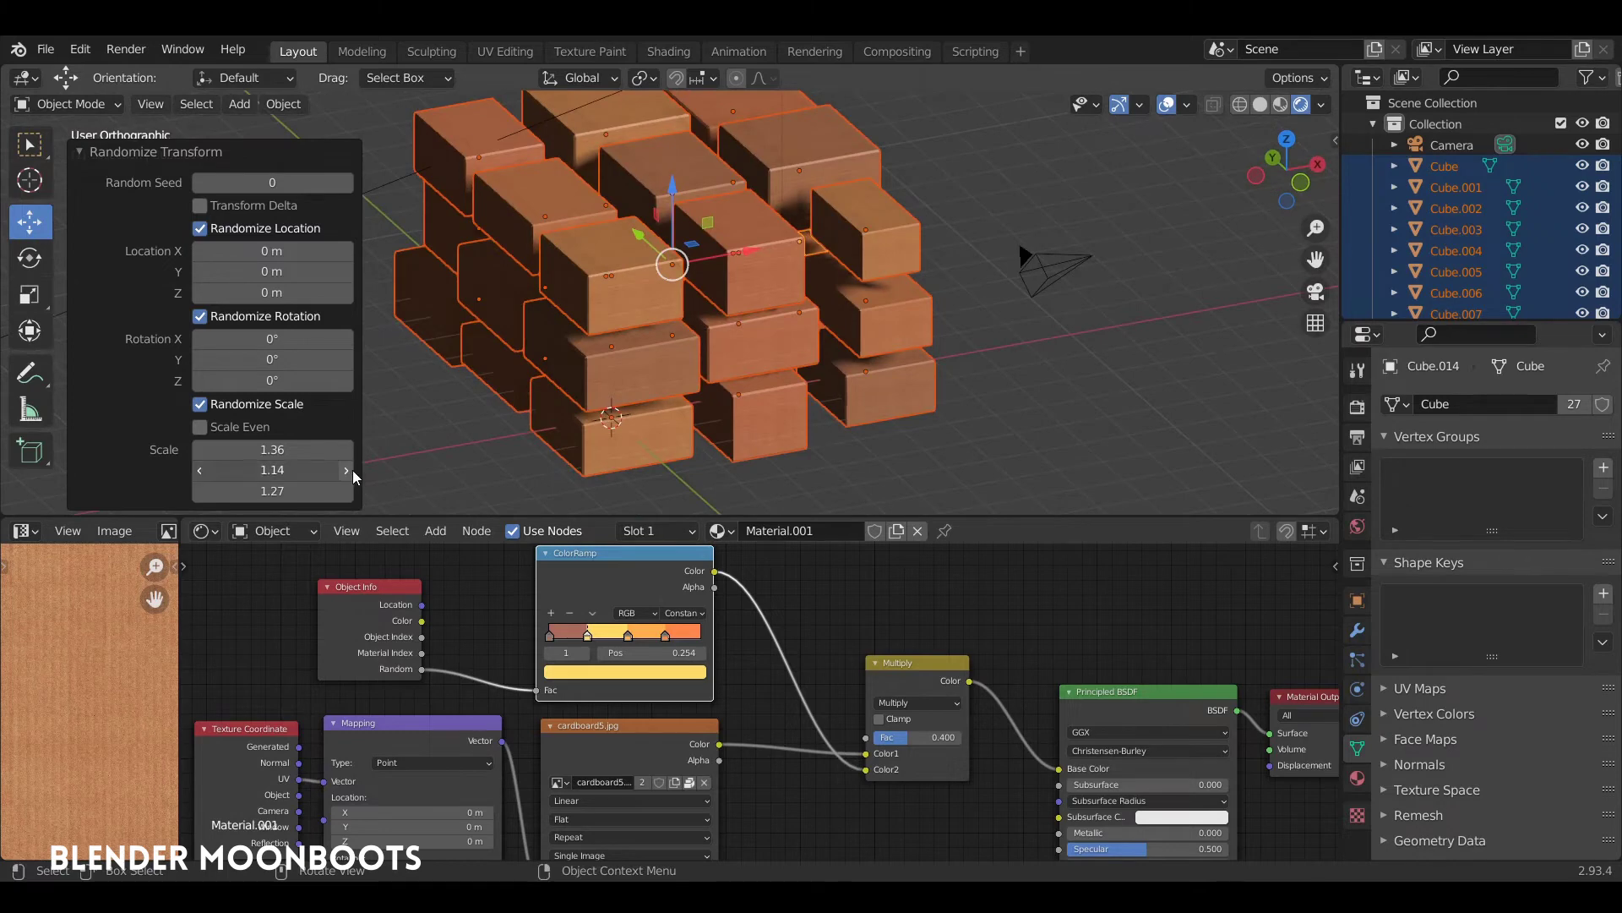
Step: Set the random Y scale to 1.23 and Z to 1.27, then reselect all boxes
drag(353, 470, 364, 481)
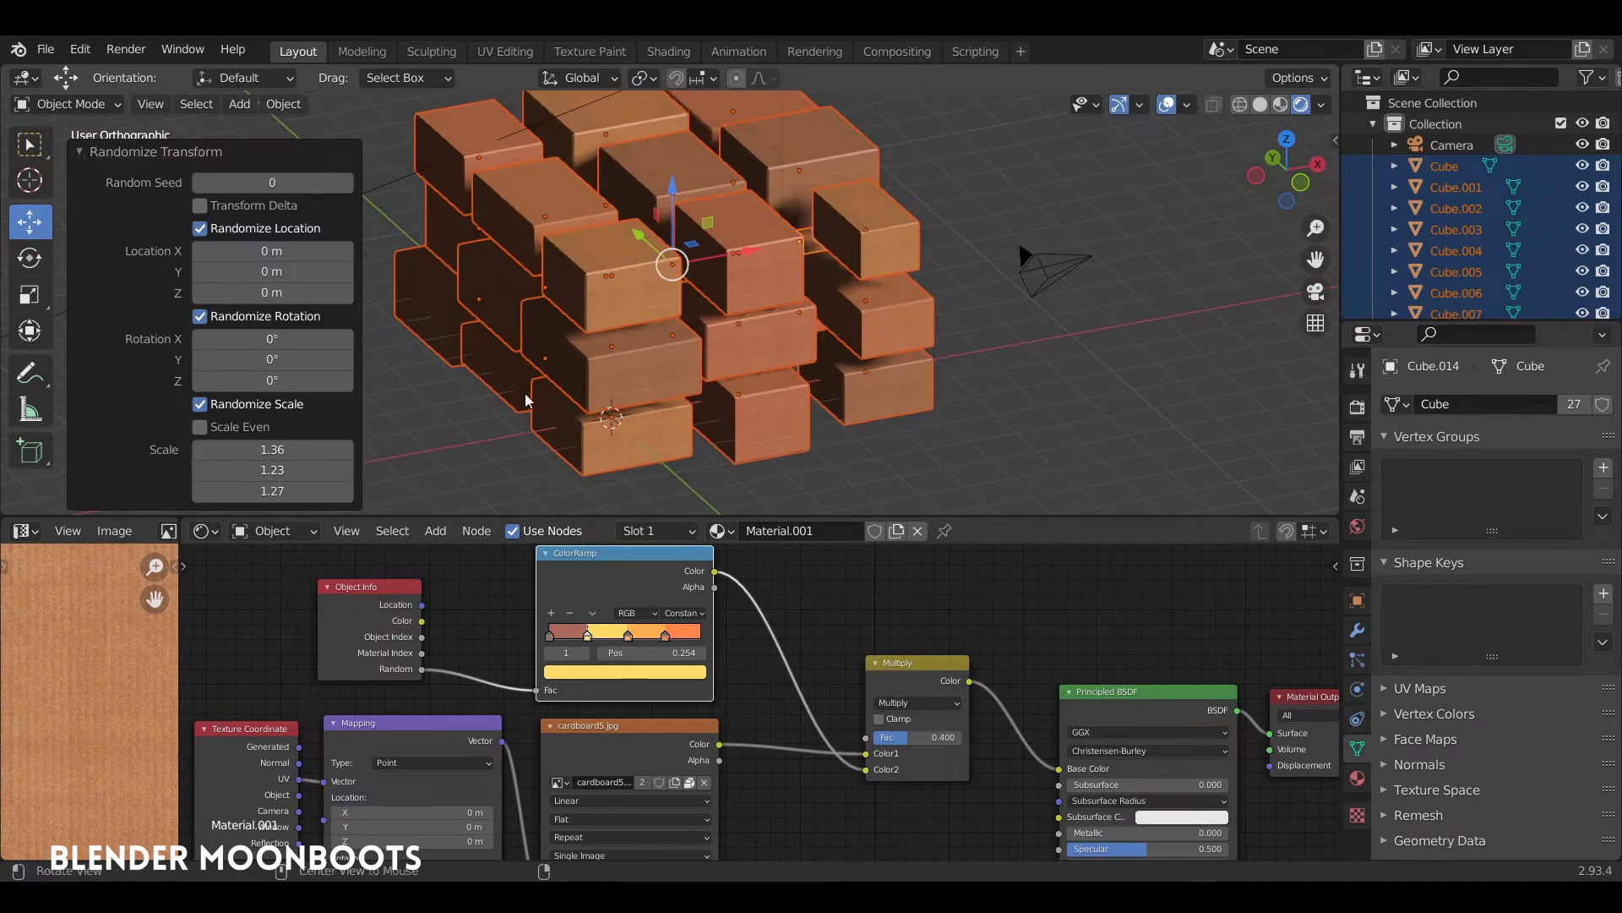
middle_drag(525, 400, 424, 260)
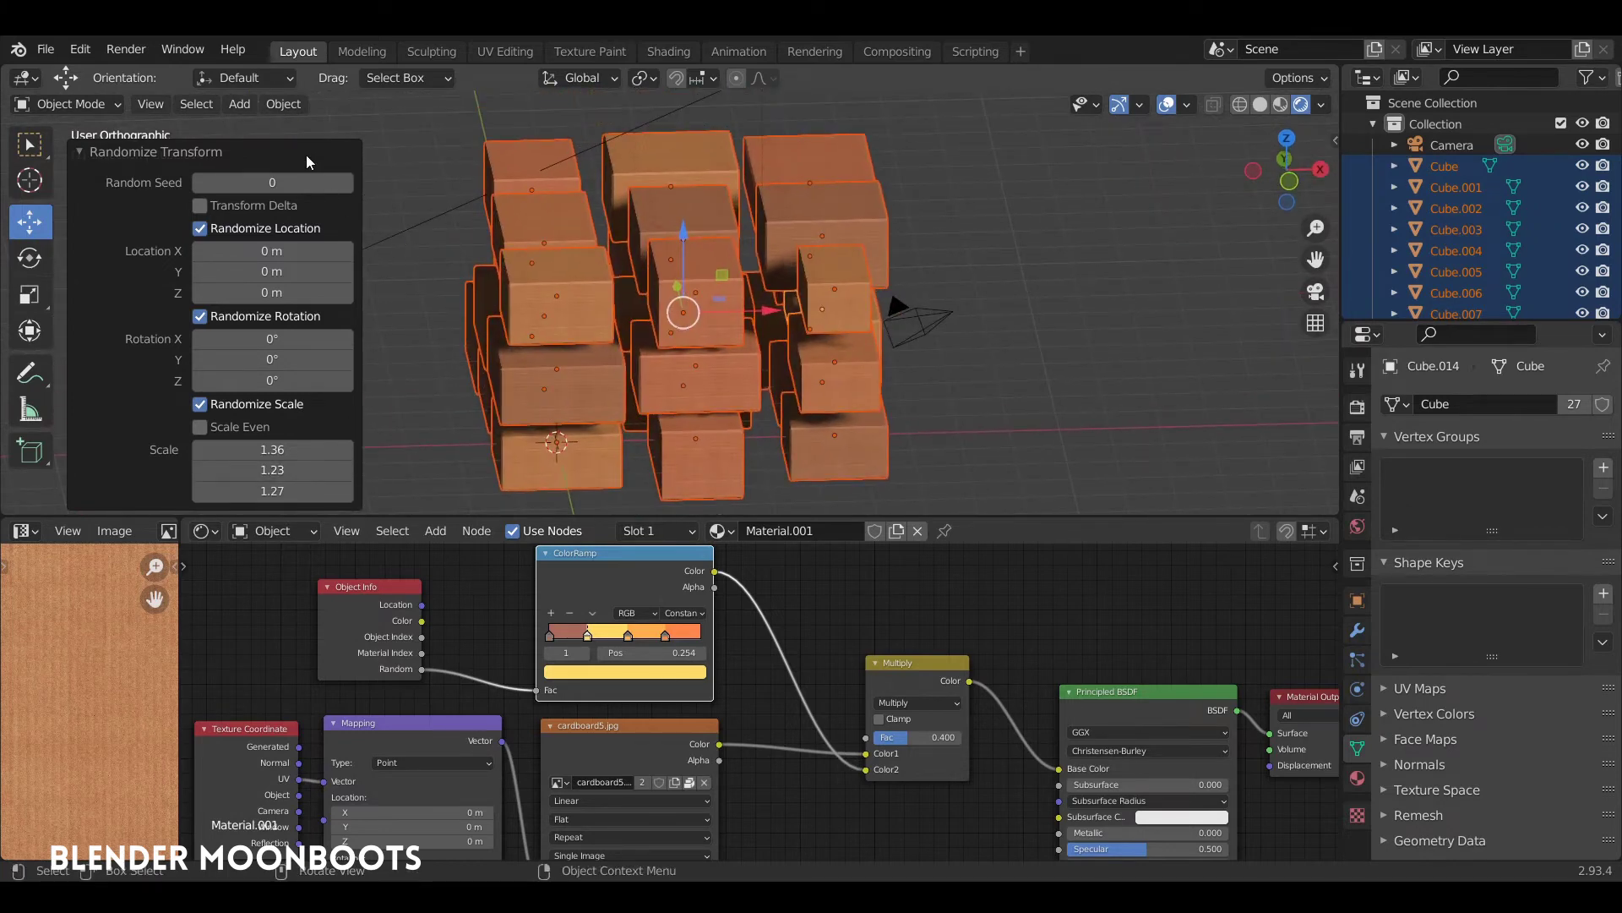
middle_drag(563, 259, 602, 257)
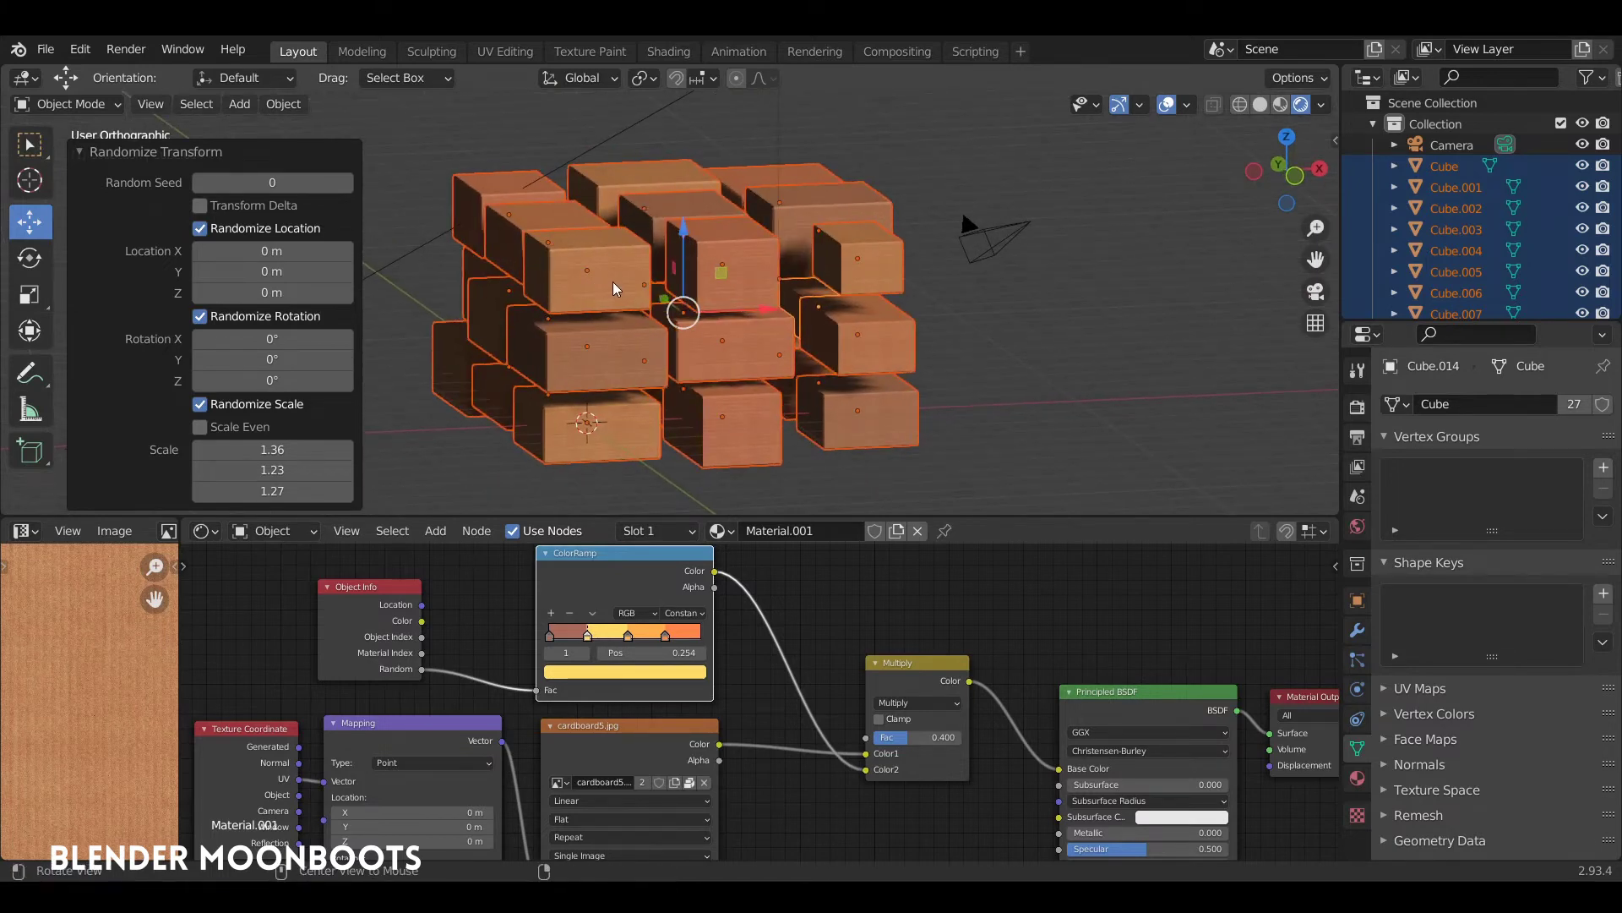
key(alt+a)
ctrl+right_drag(590, 140, 591, 139)
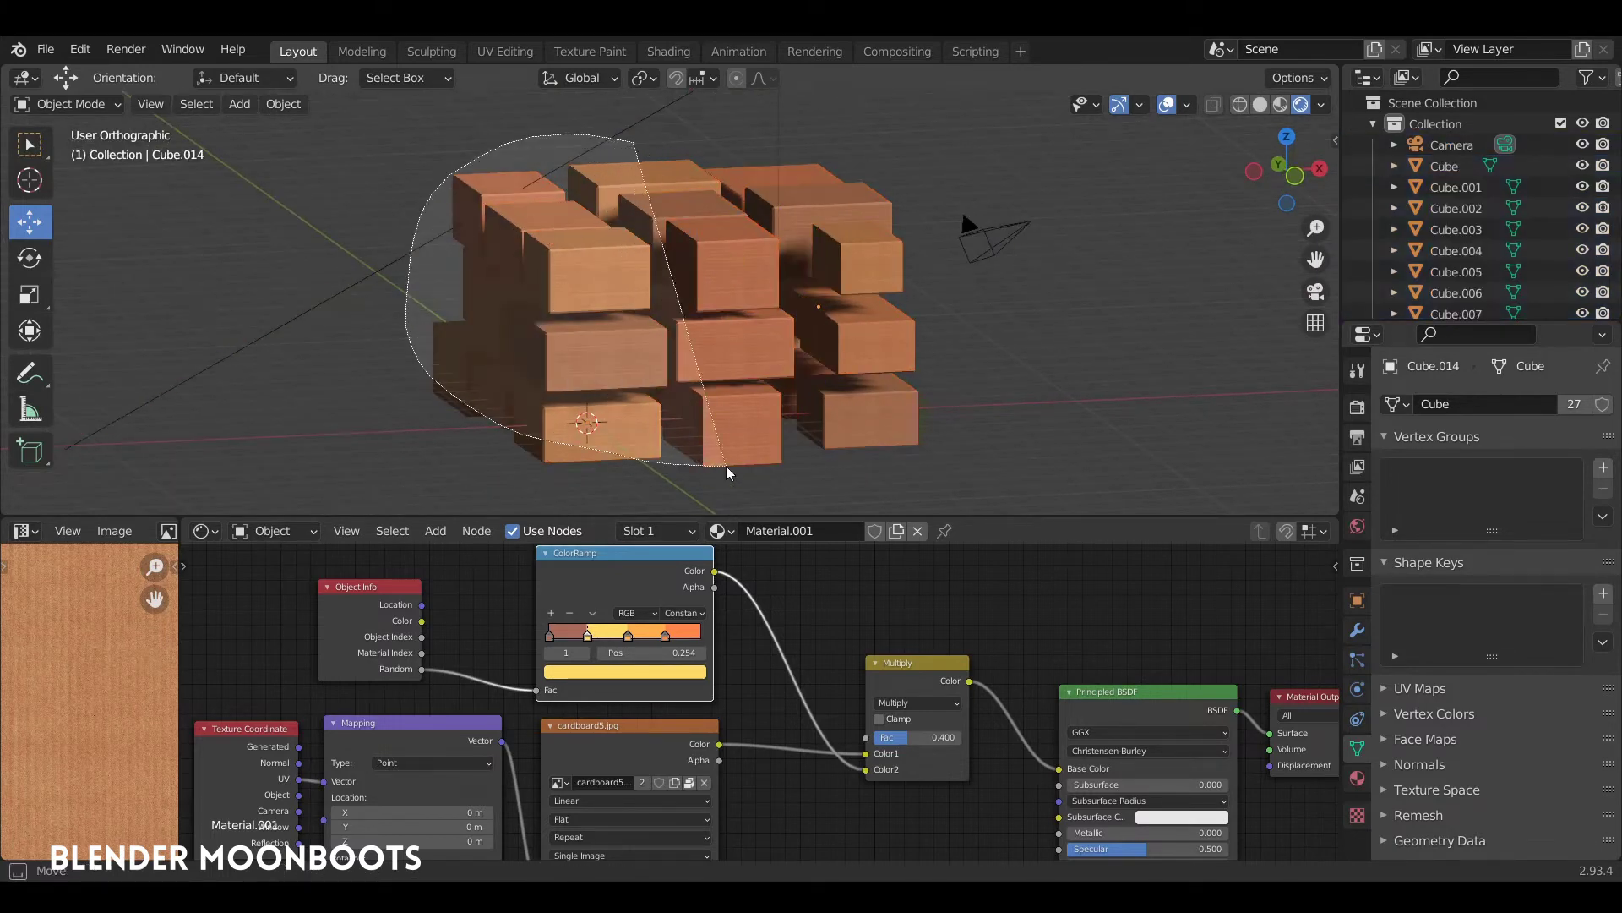
mouse_move(592, 139)
middle_down()
mouse_move(623, 247)
mouse_move(607, 236)
mouse_move(761, 286)
mouse_move(784, 259)
middle_up()
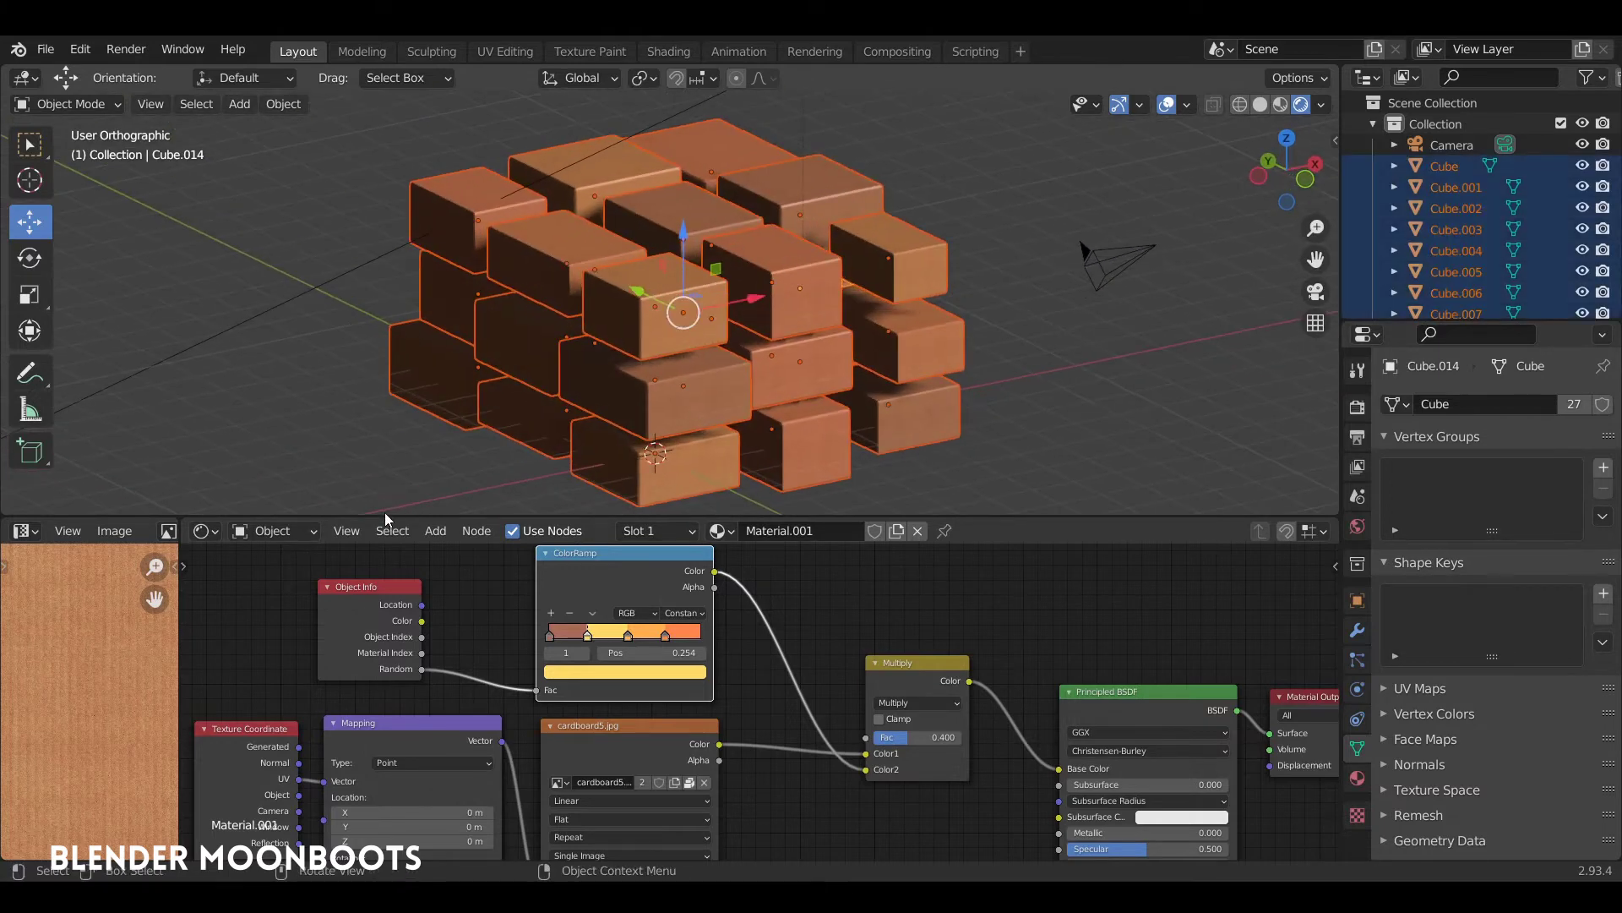
drag(384, 512, 384, 602)
Step: Rerun Randomize Transform: scale 1, location 0.11/0.11/0.085 m, rotation 7.2°/6.5°/13°
click(283, 103)
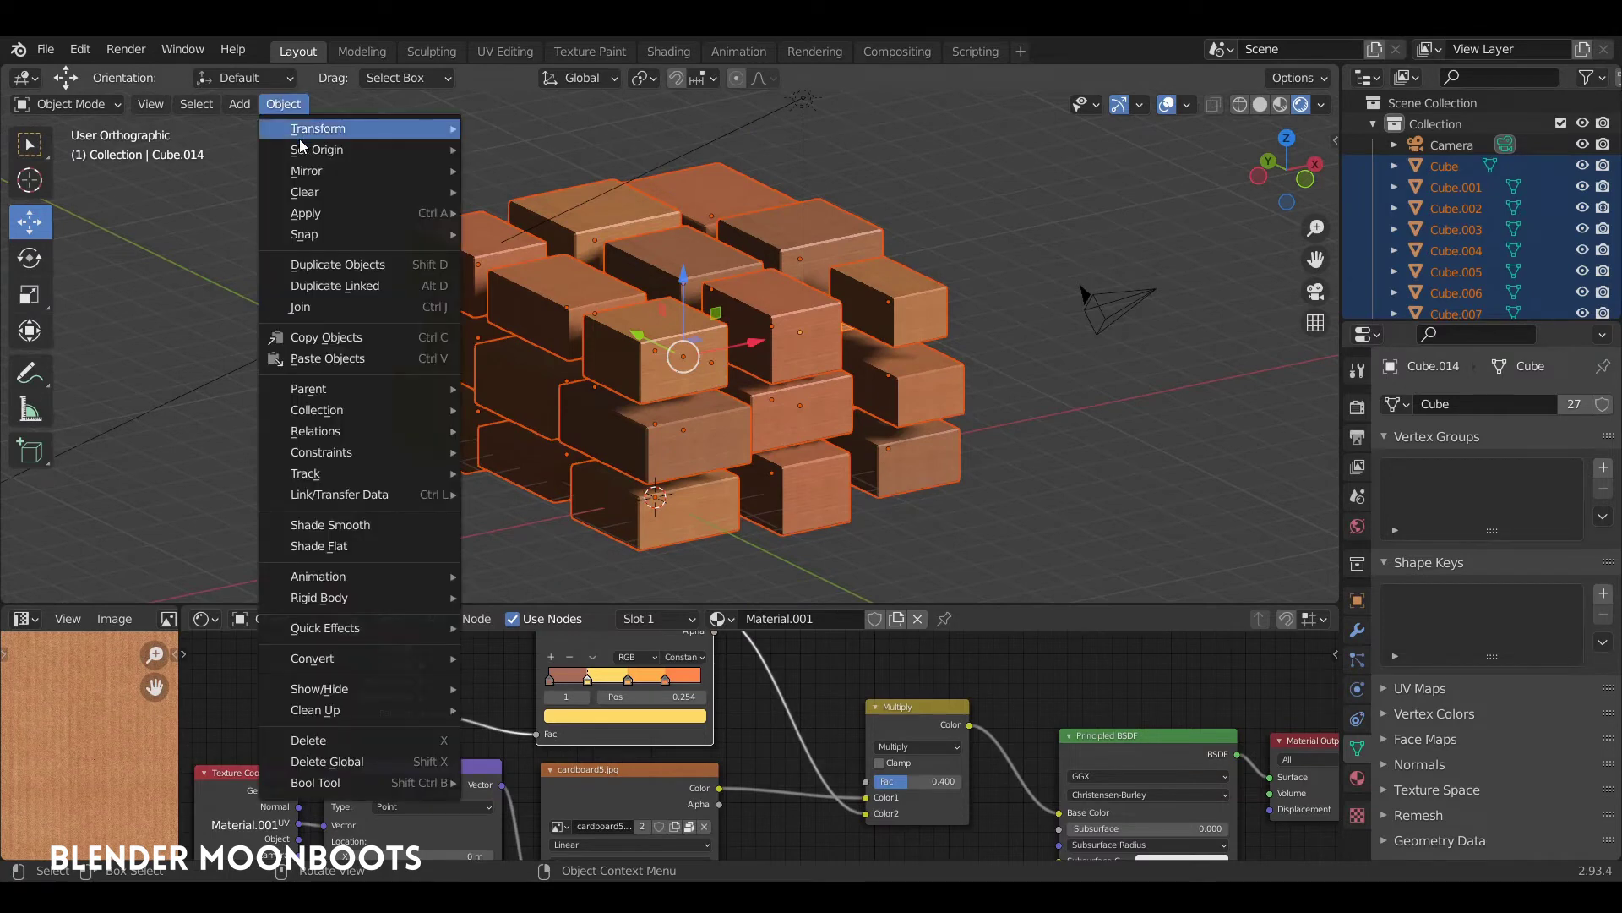
mouse_move(318, 129)
click(604, 377)
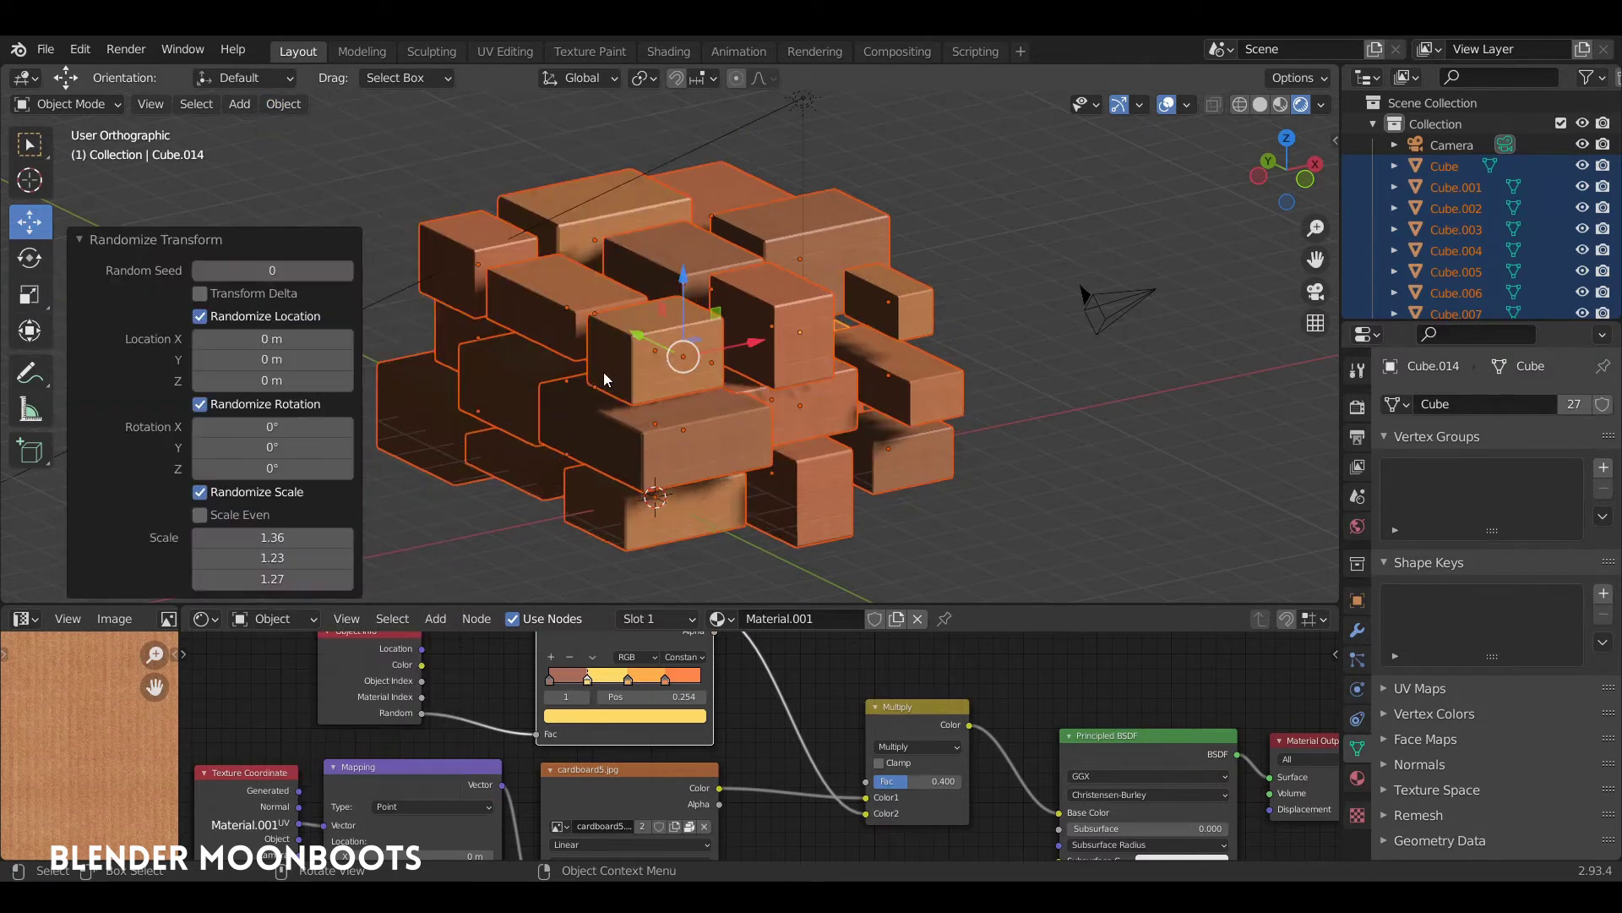
middle_drag(469, 397, 263, 533)
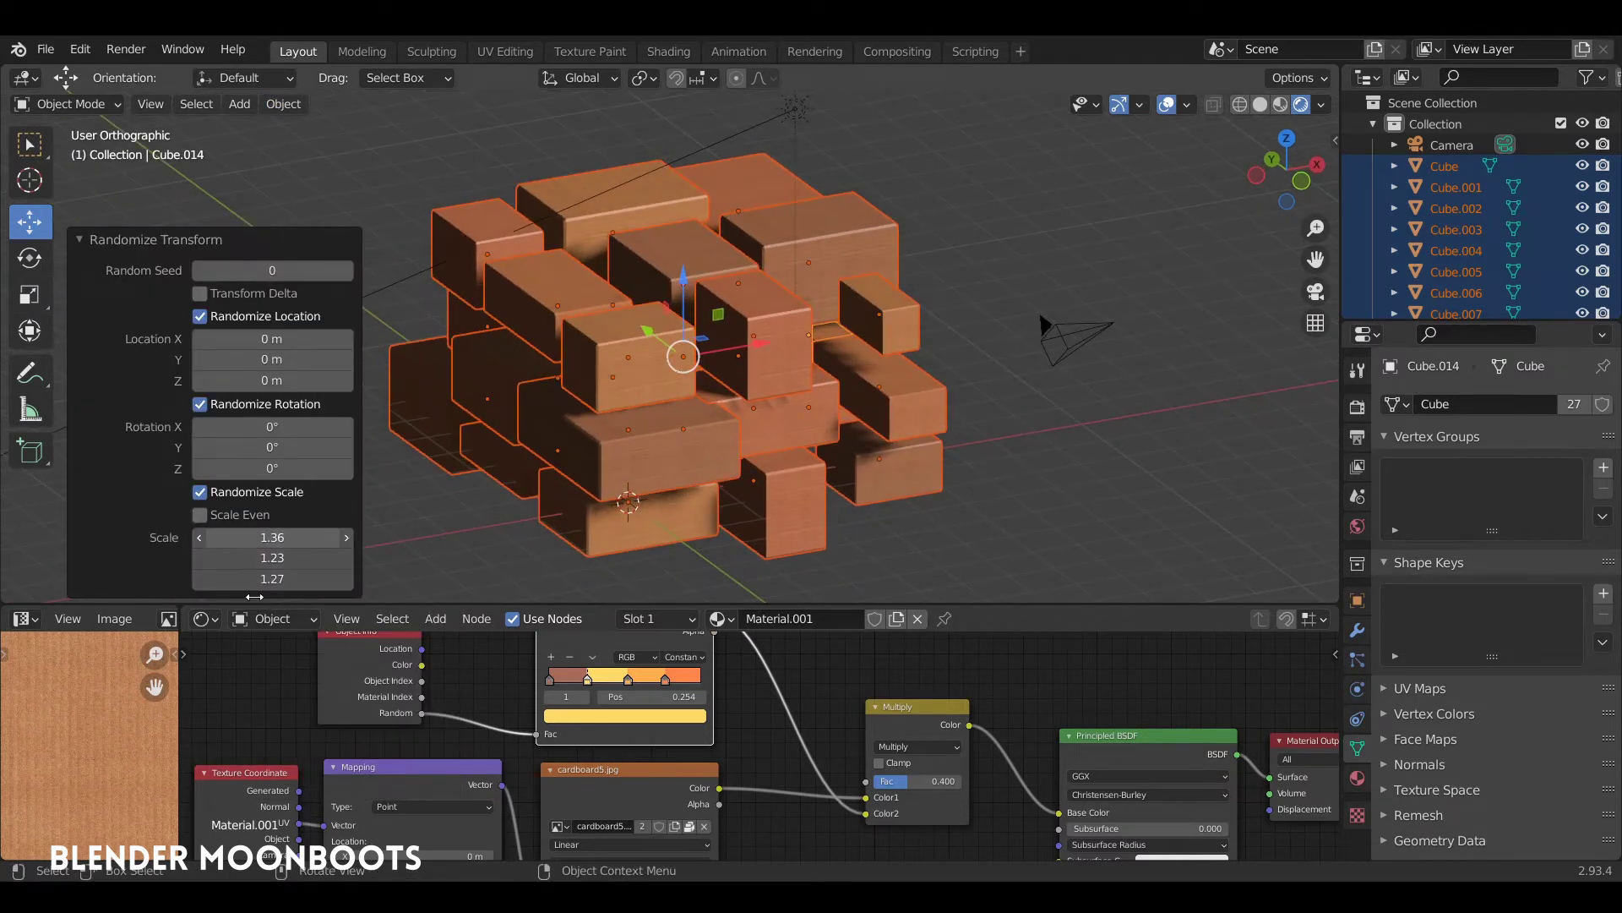
text(1)
key(Return)
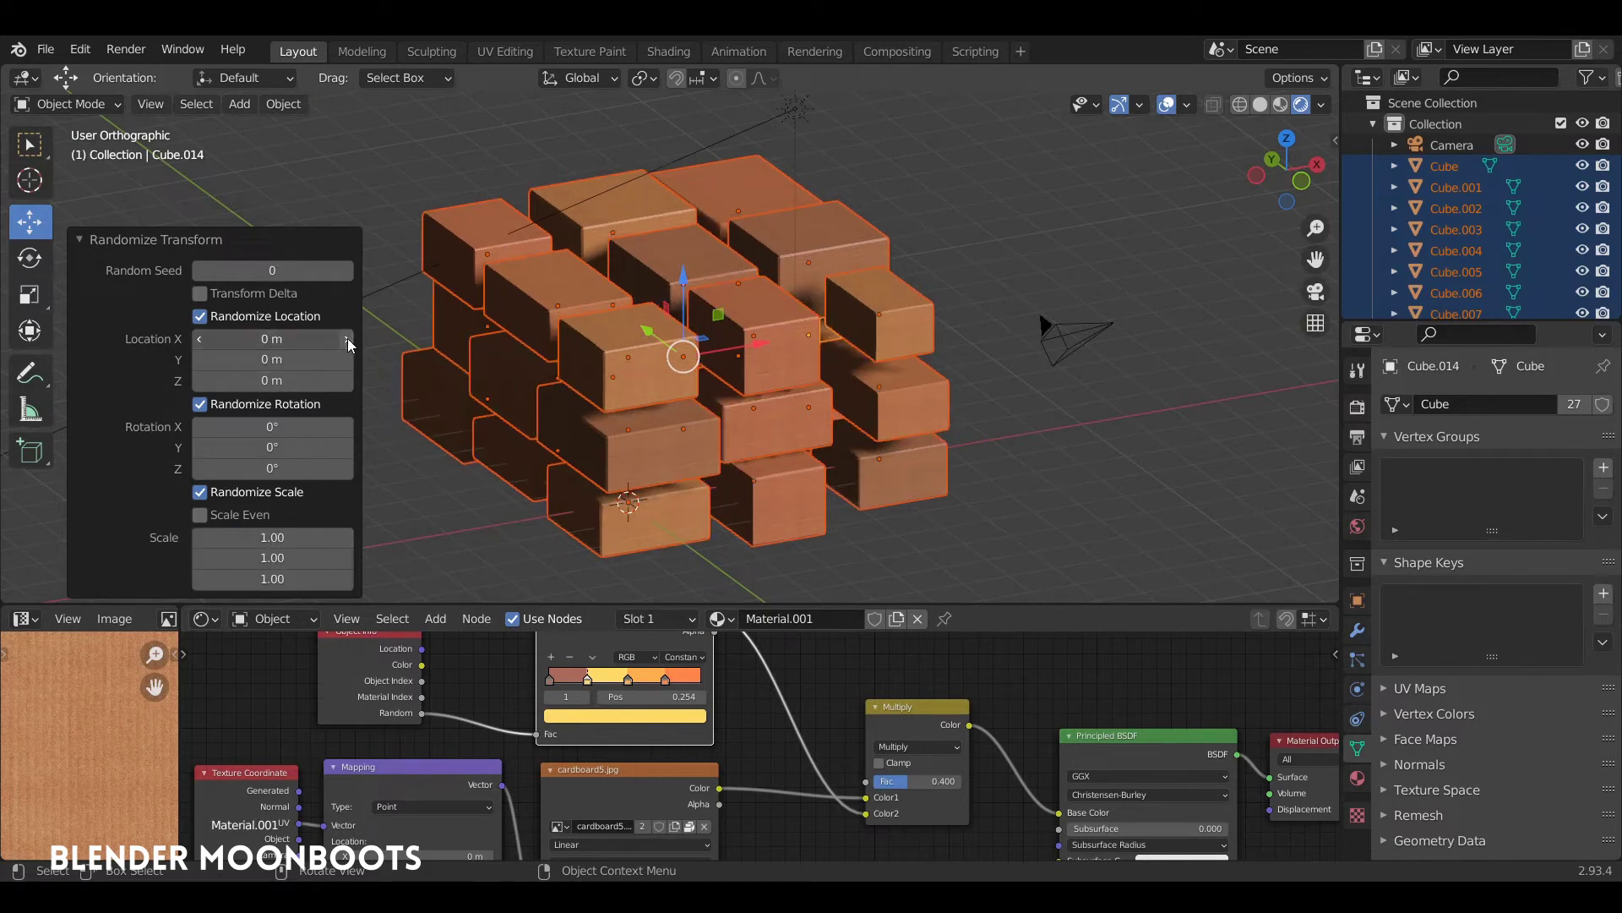
drag(359, 346, 366, 473)
mouse_move(366, 478)
middle_down()
mouse_move(541, 409)
mouse_move(510, 394)
mouse_move(550, 535)
mouse_move(507, 389)
mouse_move(272, 362)
mouse_move(326, 292)
mouse_move(478, 270)
mouse_move(596, 404)
mouse_move(745, 374)
mouse_move(738, 350)
mouse_move(829, 377)
mouse_move(529, 422)
mouse_move(536, 494)
mouse_move(550, 383)
mouse_move(526, 414)
middle_up()
drag(347, 470, 348, 474)
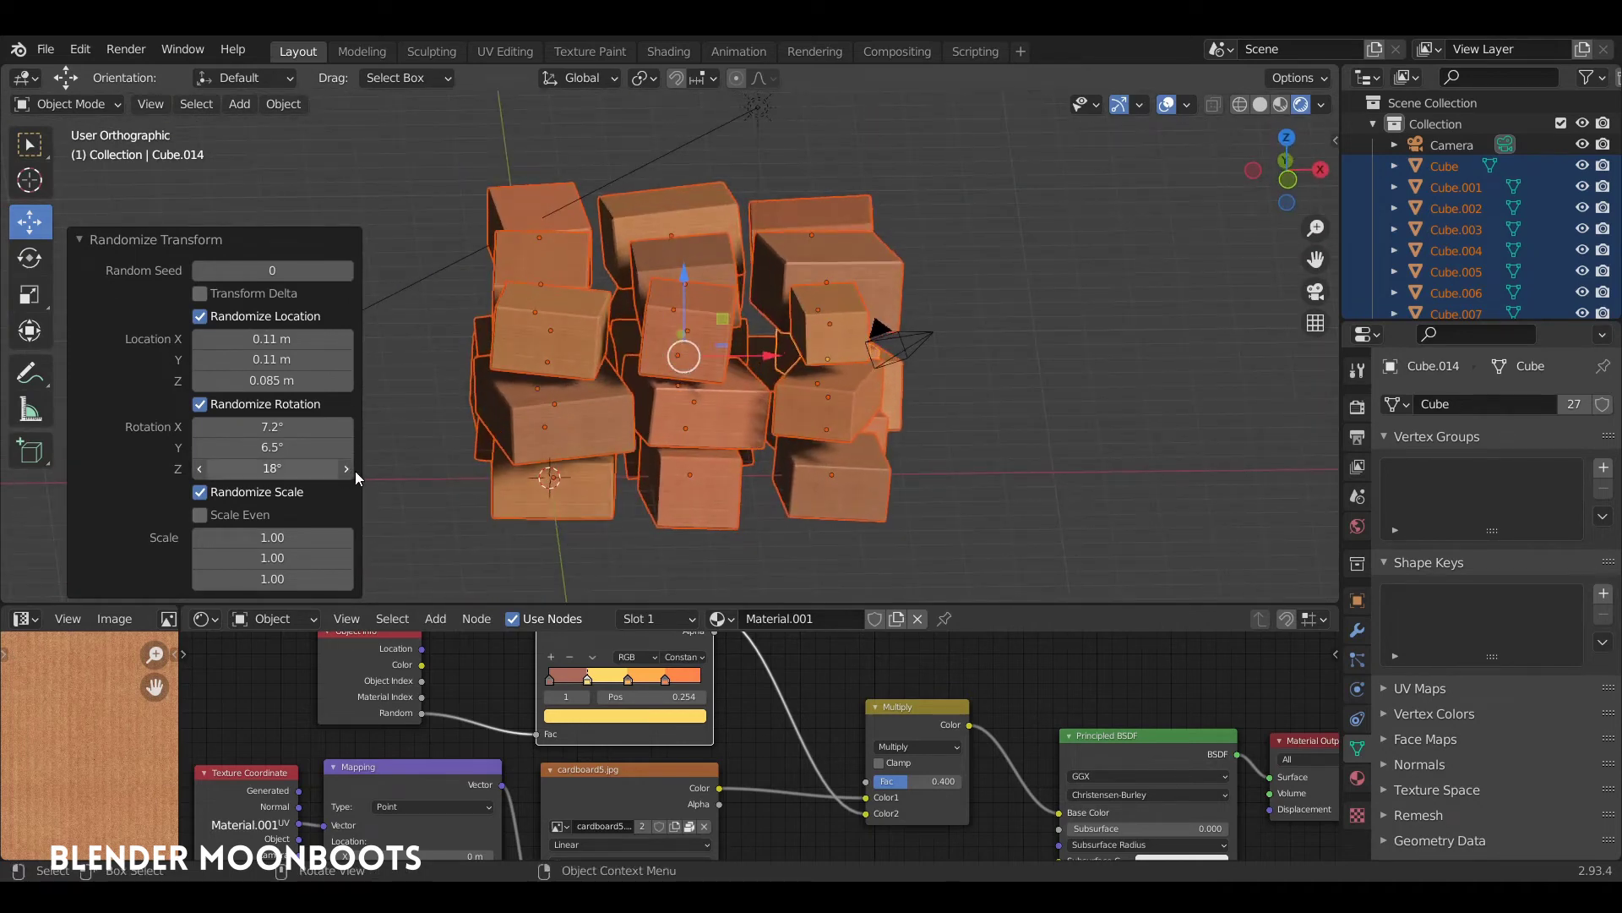
mouse_move(371, 459)
middle_down()
mouse_move(509, 402)
mouse_move(343, 367)
mouse_move(725, 409)
mouse_move(799, 373)
mouse_move(712, 380)
mouse_move(677, 504)
mouse_move(591, 536)
mouse_move(578, 524)
middle_up()
Step: Nudge one box in the stack along X
click(598, 374)
key(g)
key(x)
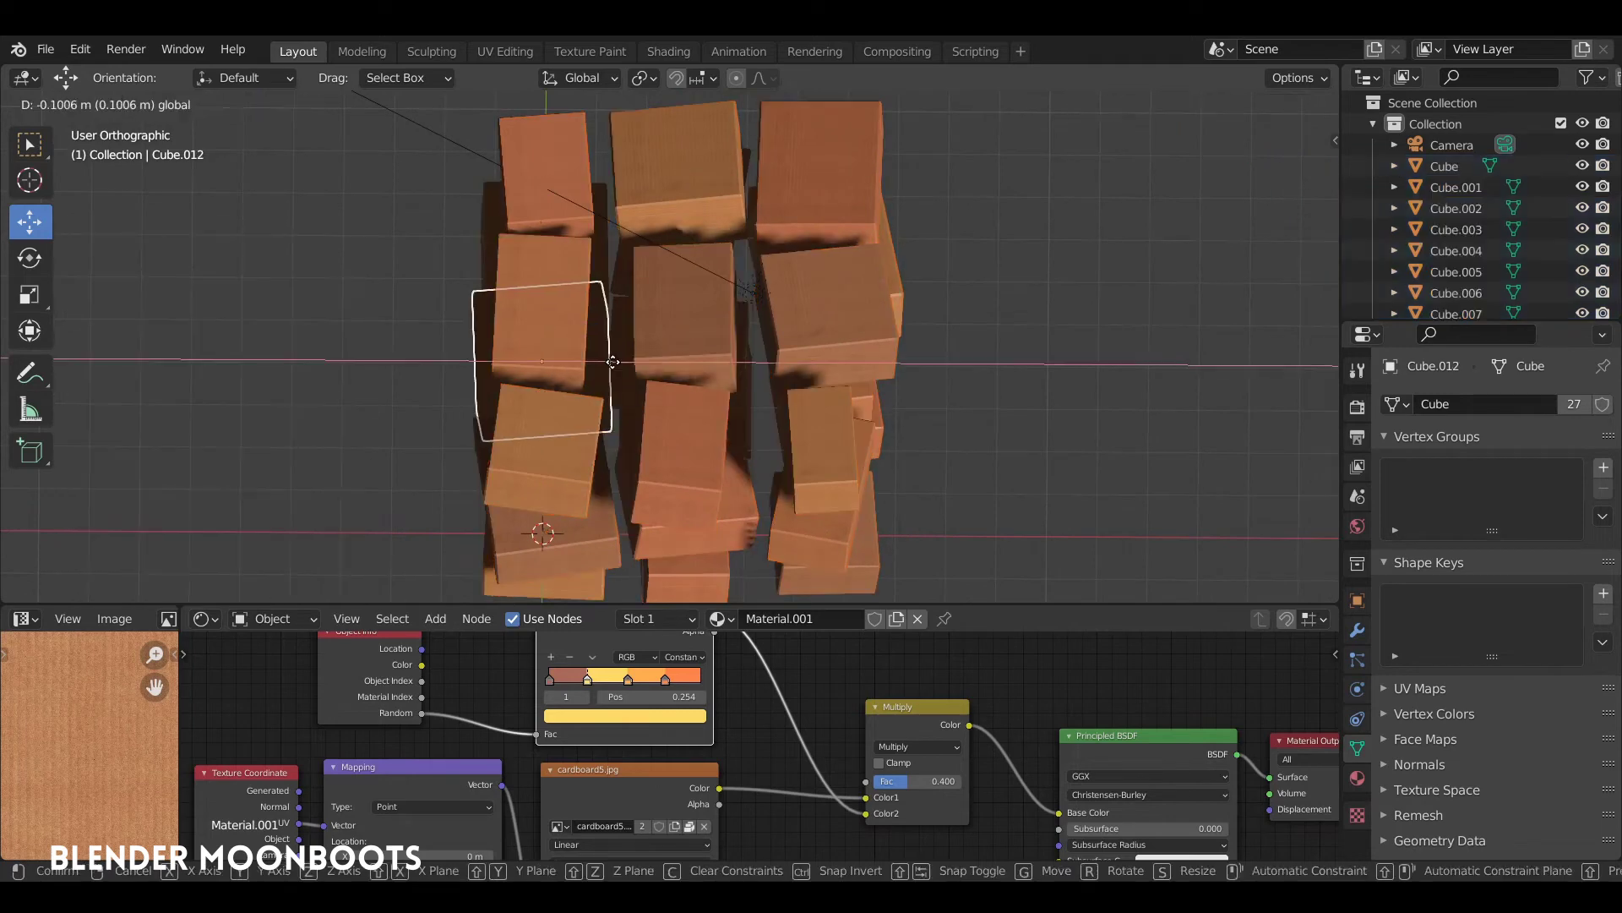
click(549, 372)
Step: Orbit around the pile and bring up the Add menu's Mesh list with Cube
mouse_move(549, 372)
middle_down()
mouse_move(726, 272)
mouse_move(703, 218)
mouse_move(611, 255)
mouse_move(877, 212)
mouse_move(891, 233)
mouse_move(589, 243)
mouse_move(382, 213)
mouse_move(716, 278)
mouse_move(681, 343)
mouse_move(706, 352)
mouse_move(615, 311)
mouse_move(634, 300)
middle_up()
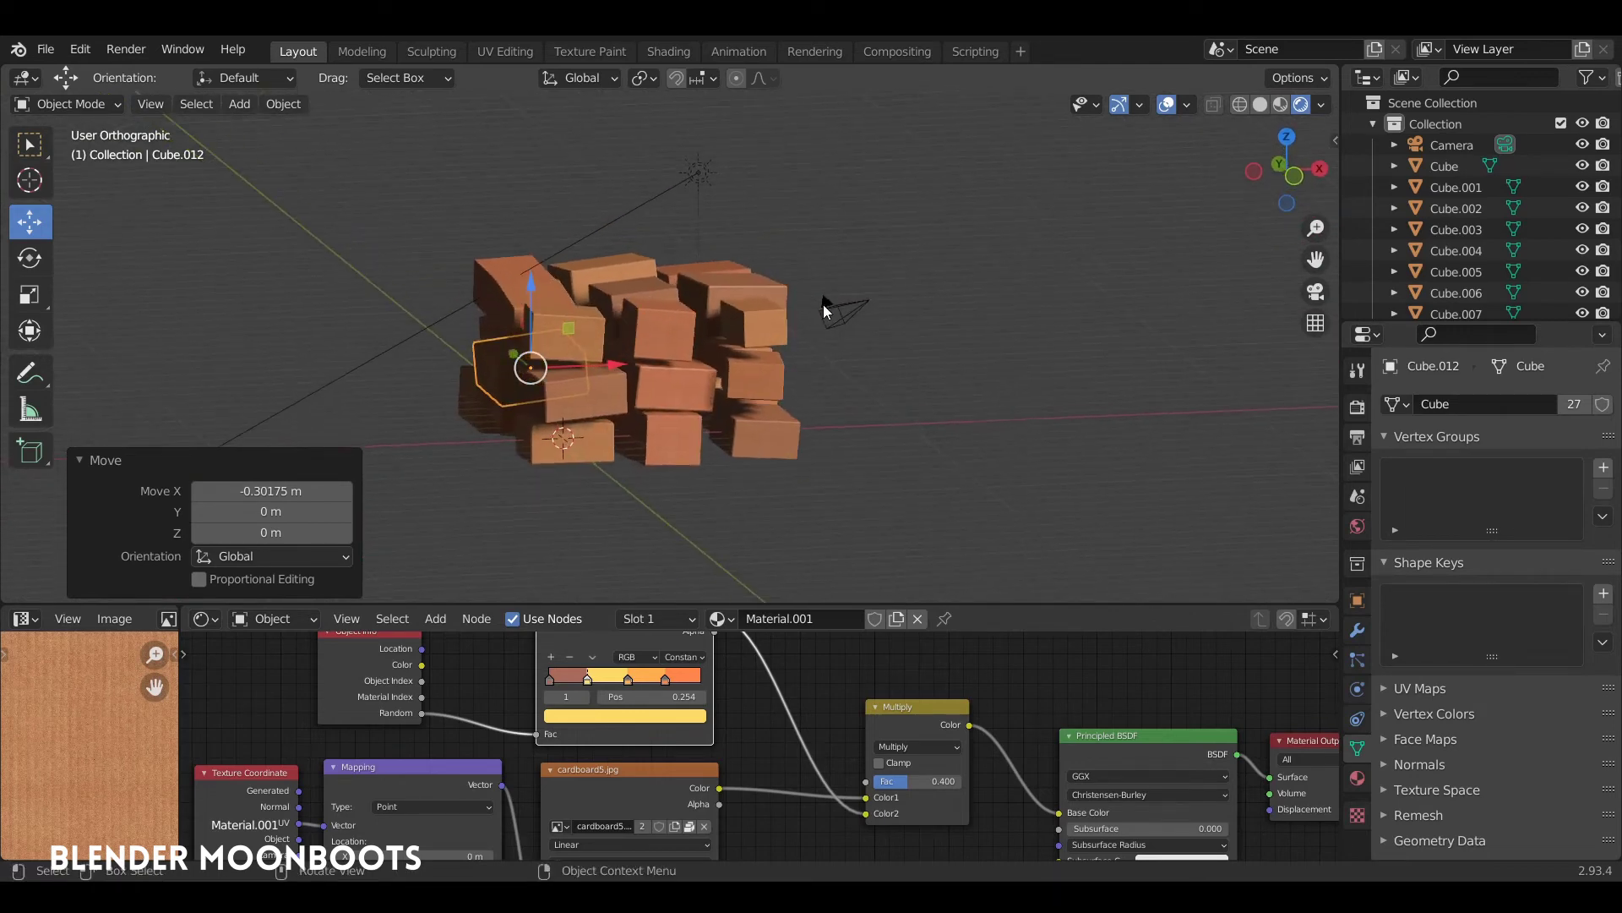
mouse_move(757, 311)
middle_down()
mouse_move(728, 311)
mouse_move(605, 389)
mouse_move(566, 390)
mouse_move(576, 409)
mouse_move(678, 422)
middle_up()
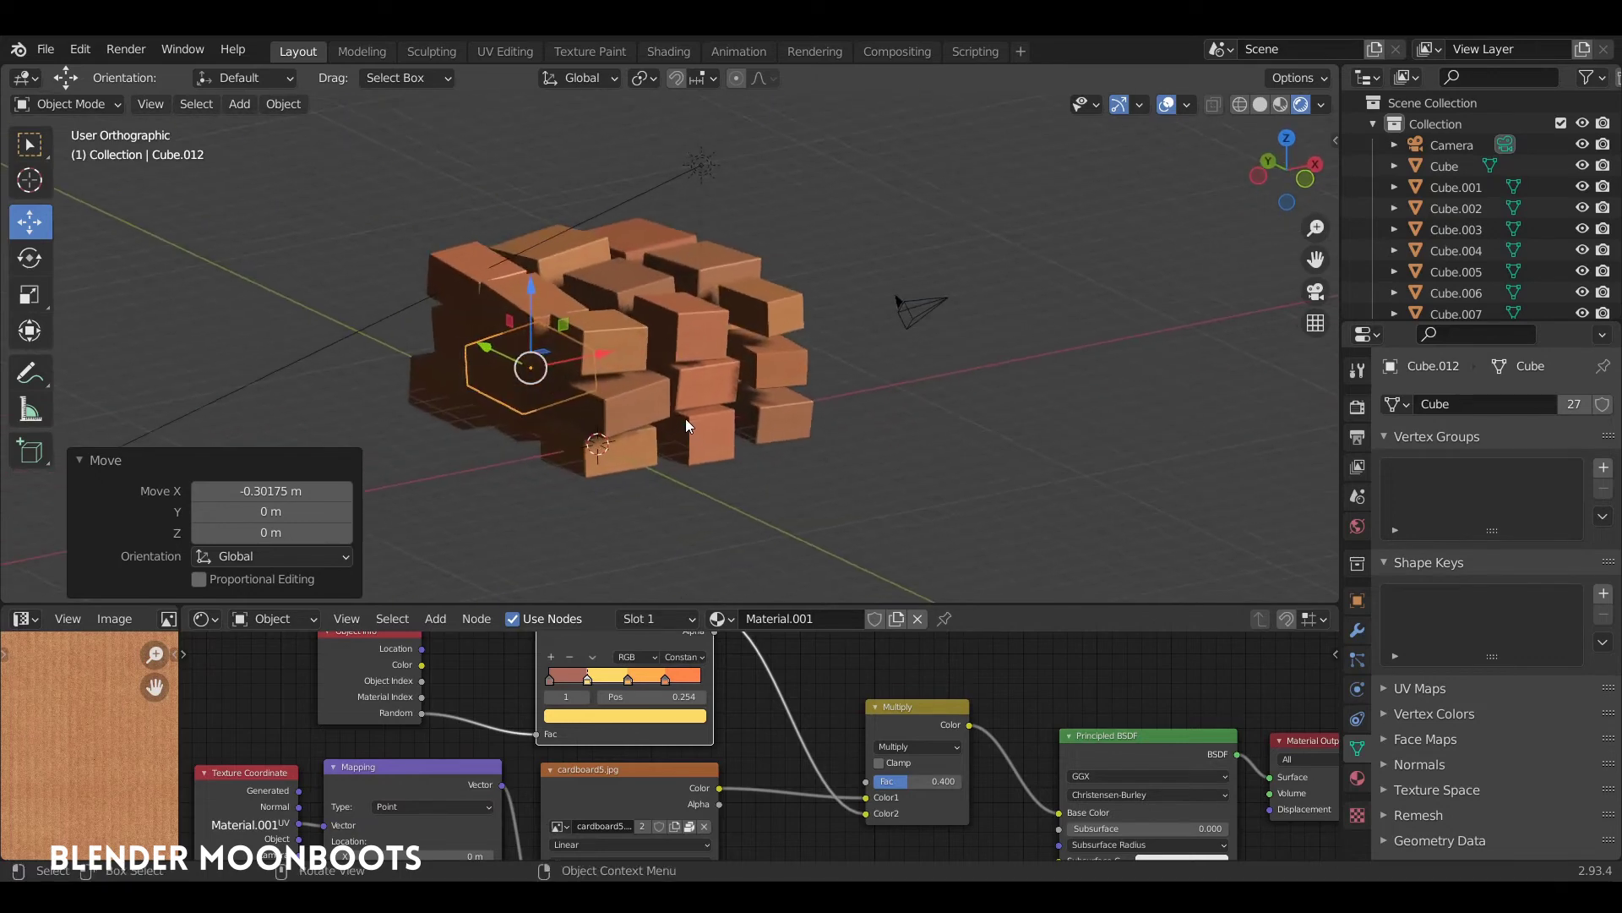
key(shift+a)
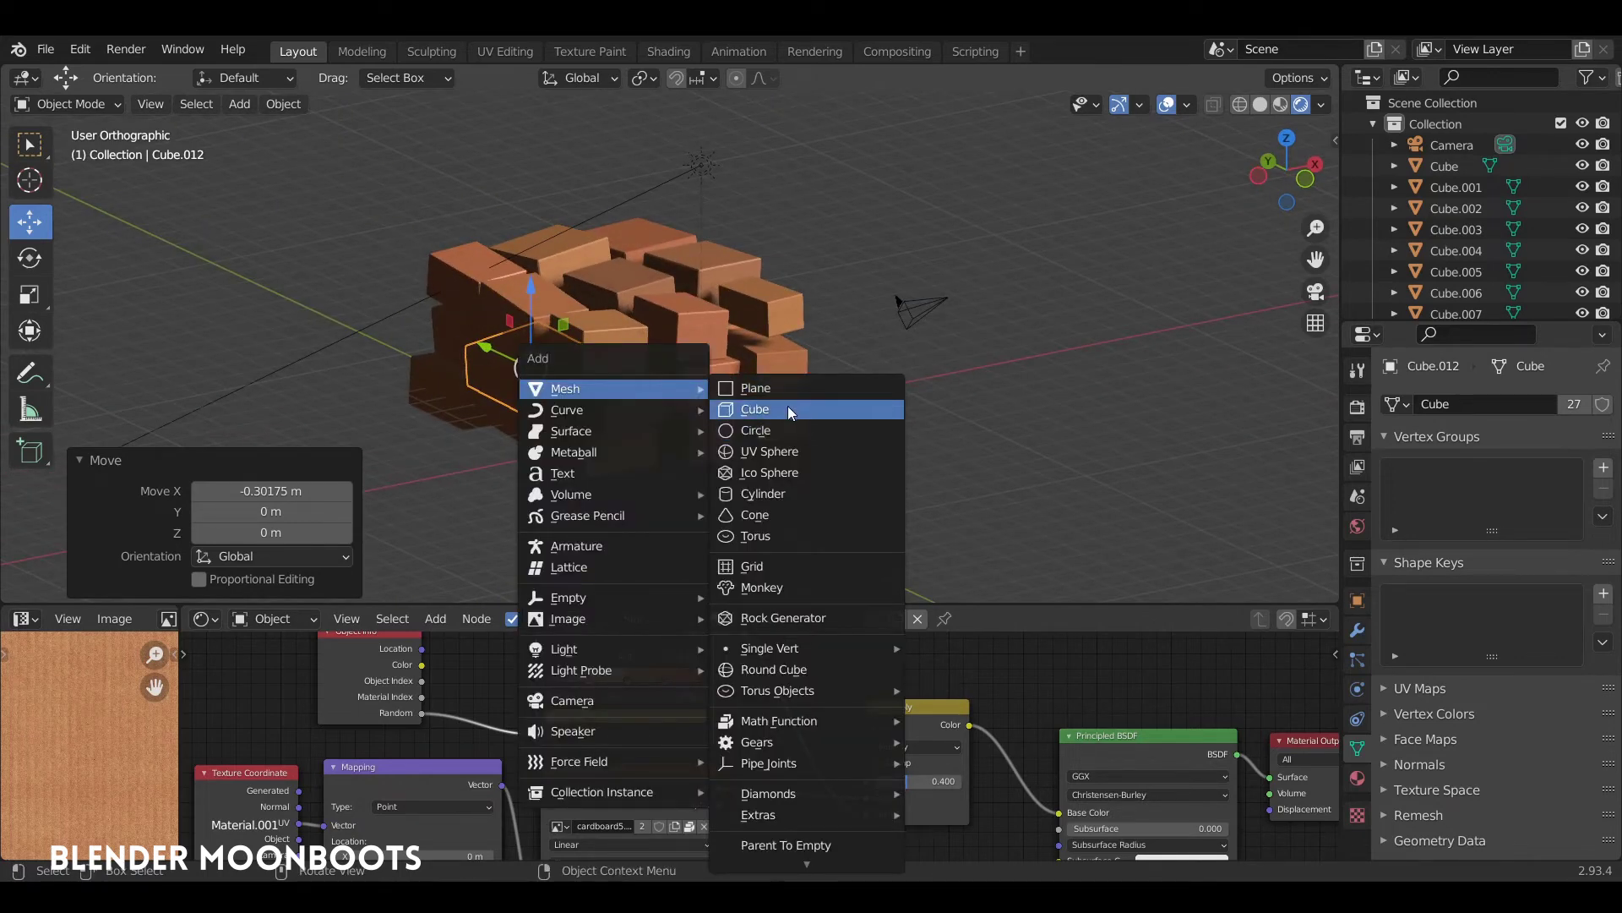
Step: Add a new cube and set its viewport display to Wire
click(787, 409)
mouse_move(787, 408)
middle_down()
mouse_move(733, 423)
mouse_move(816, 366)
middle_up()
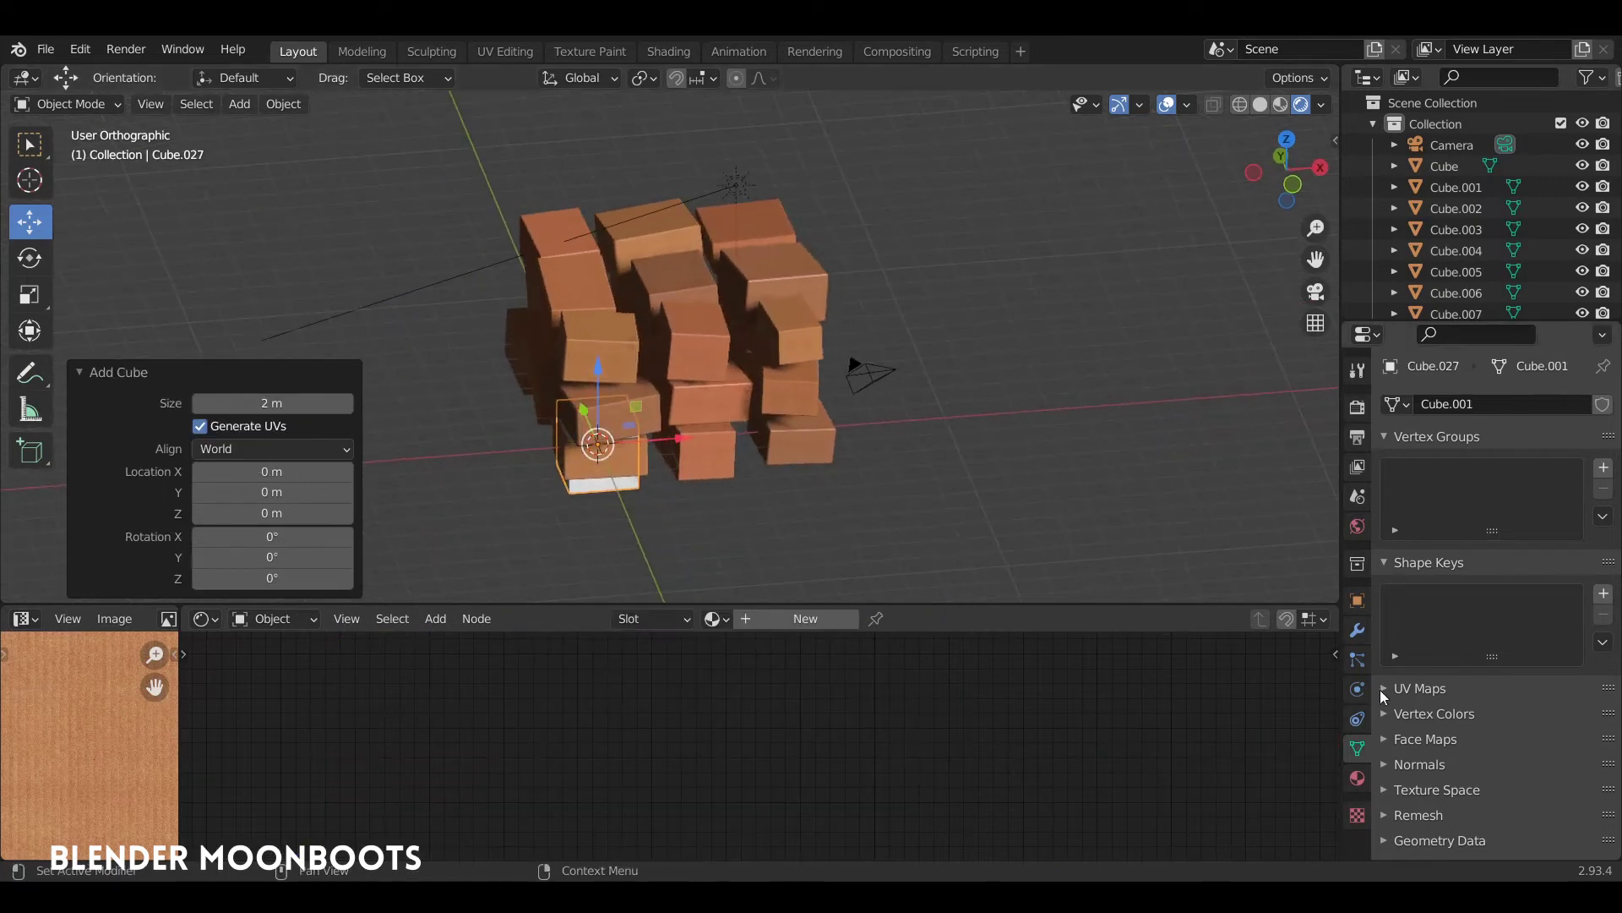
click(1358, 613)
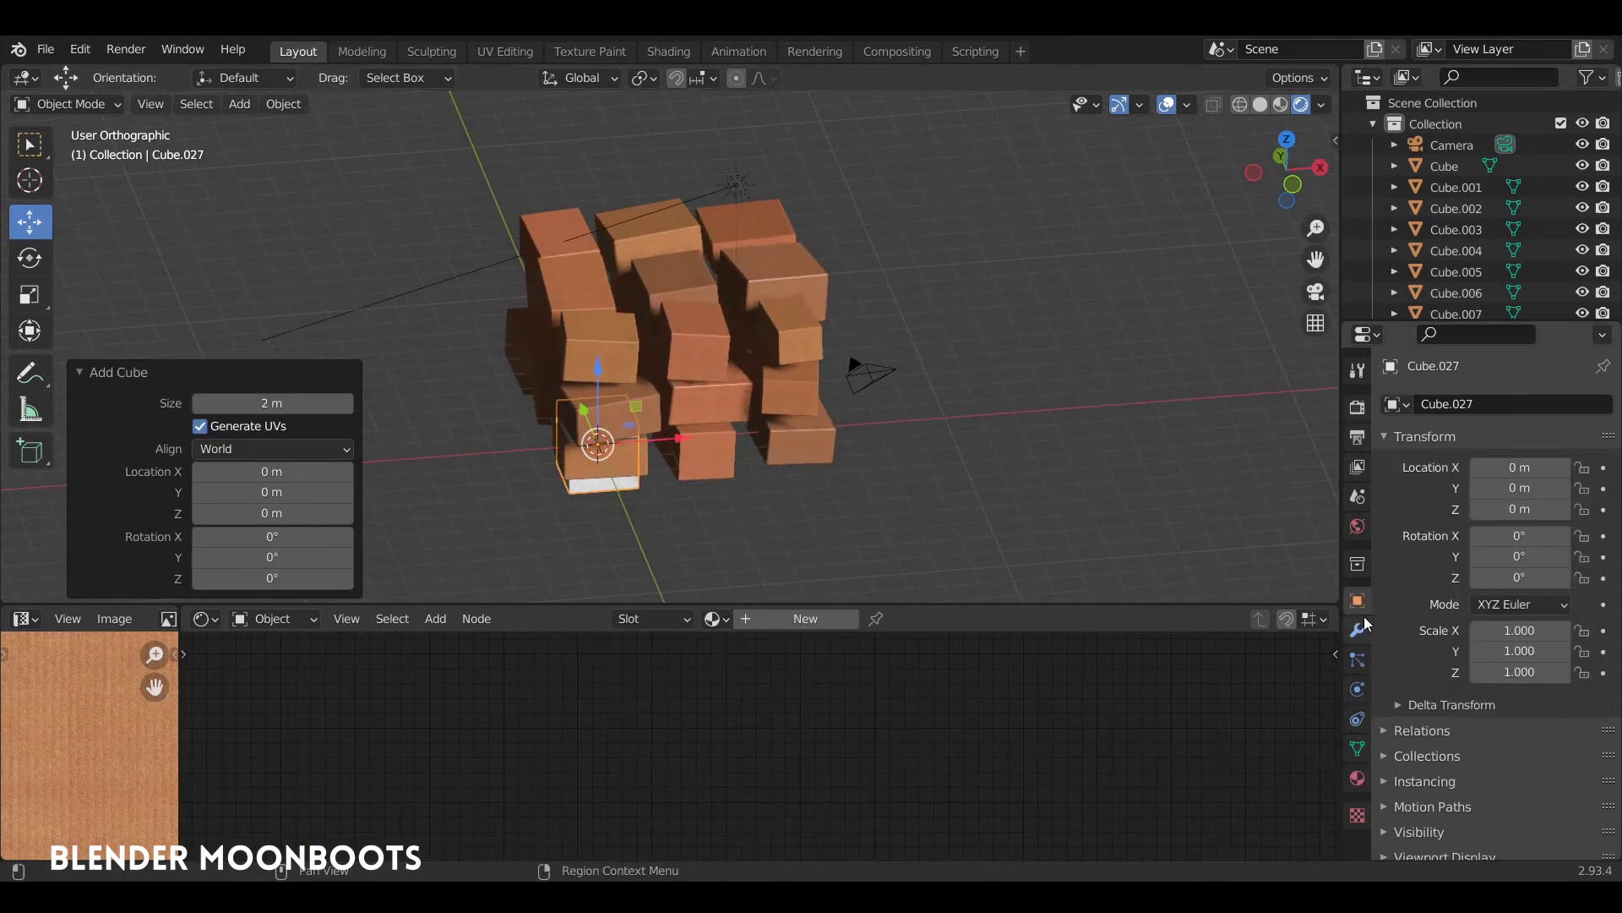
click(1414, 436)
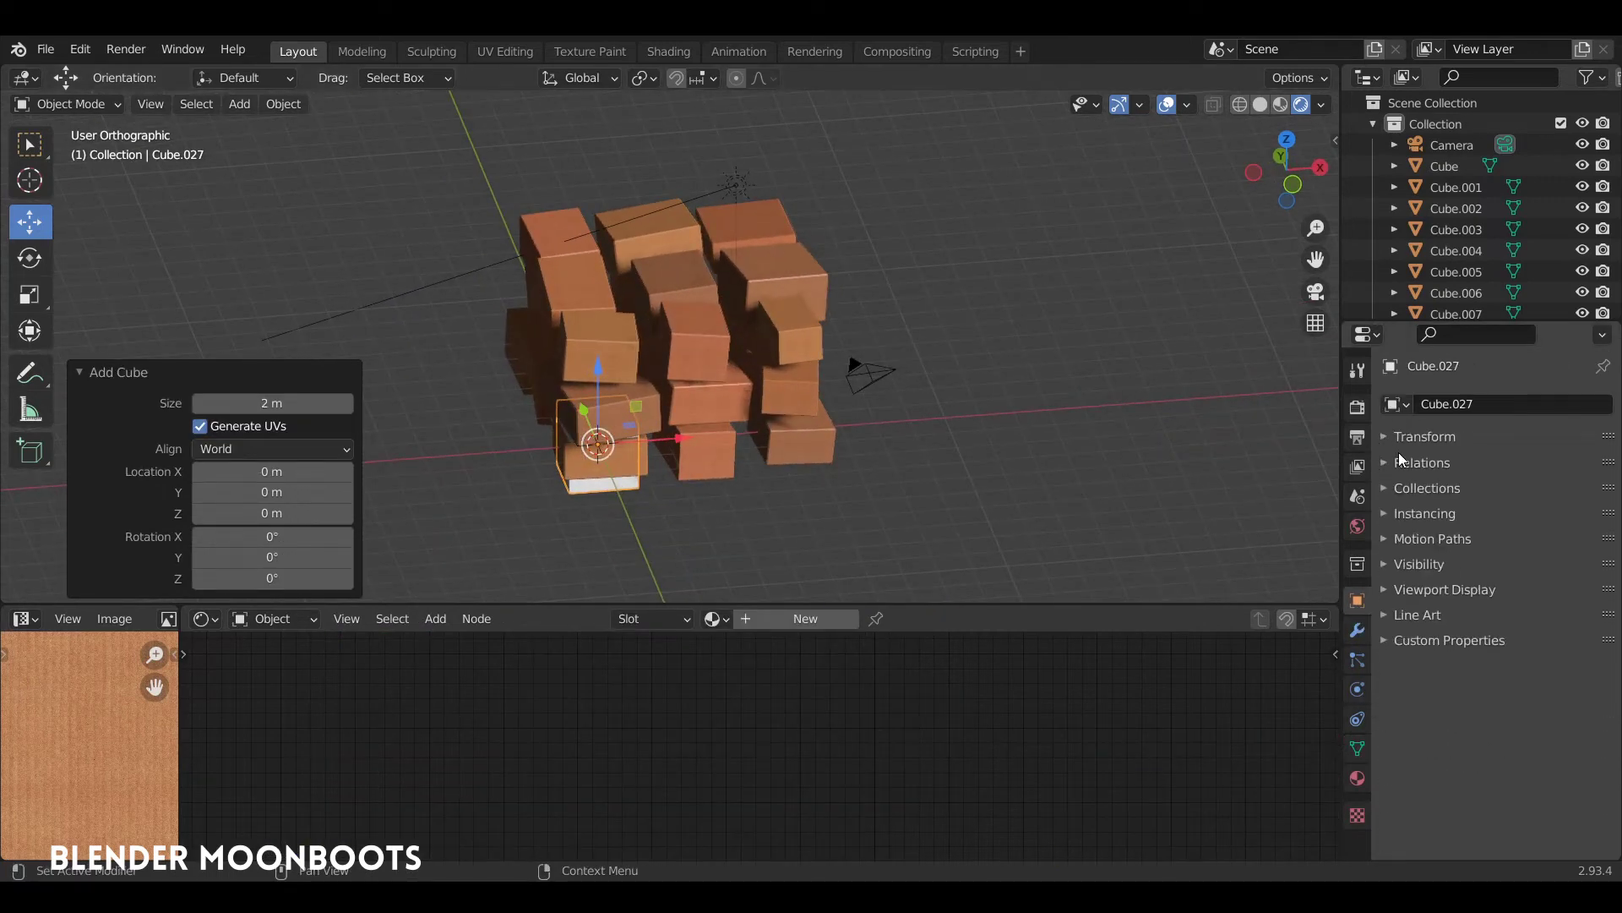
click(1386, 592)
click(1501, 804)
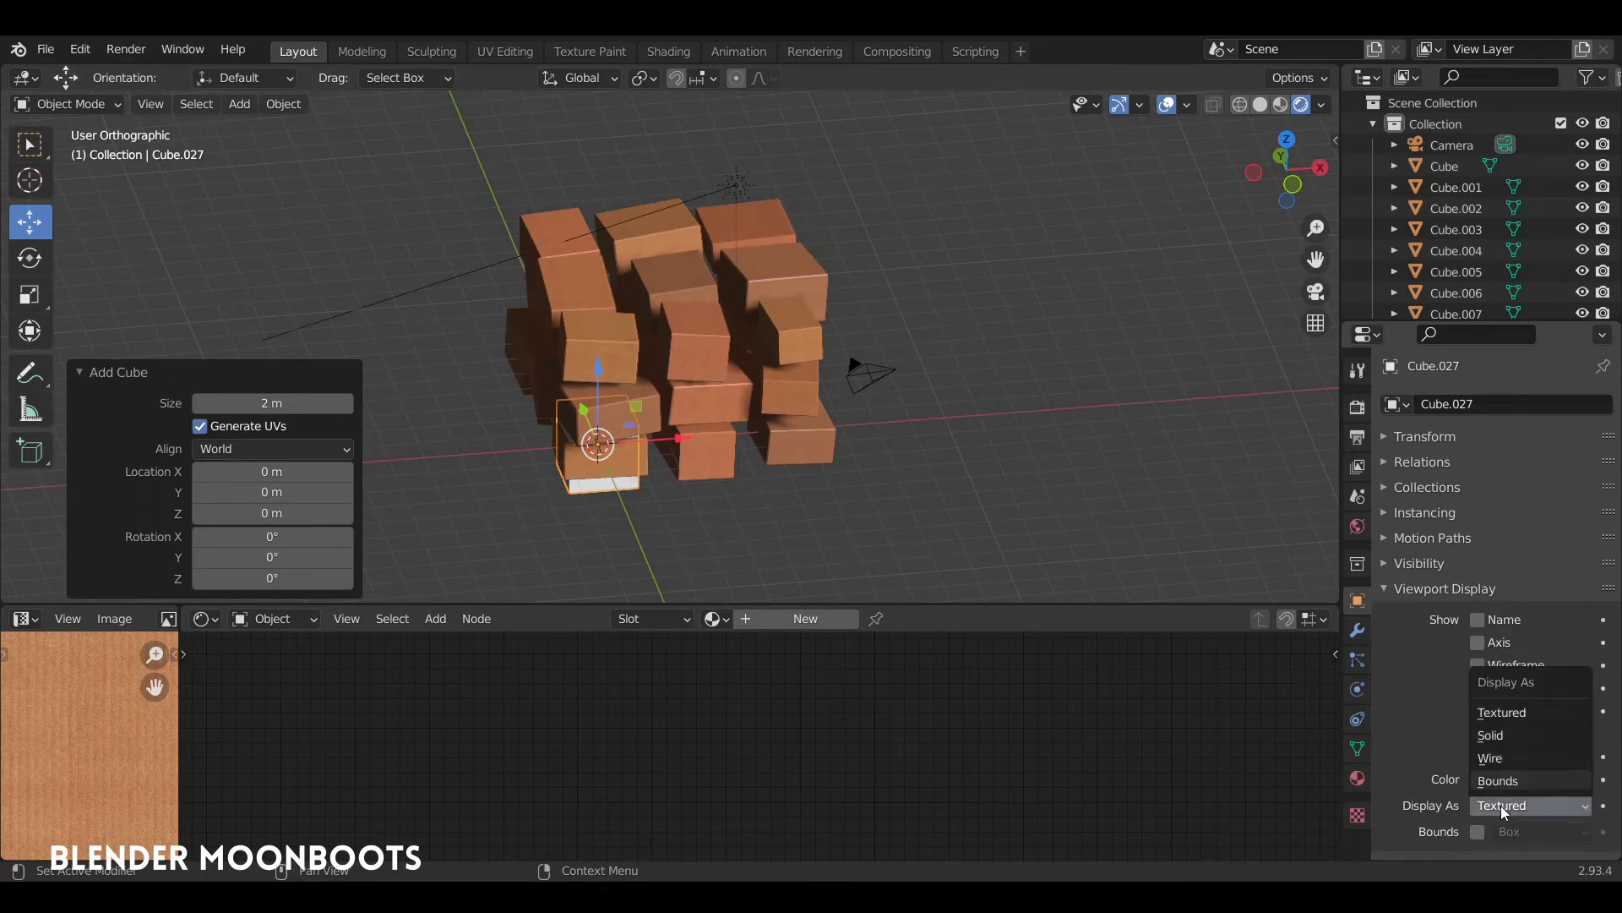
click(1506, 758)
Step: Centre the cube over the pile and scale its mesh about 3×, widening it along X
key(KP_1)
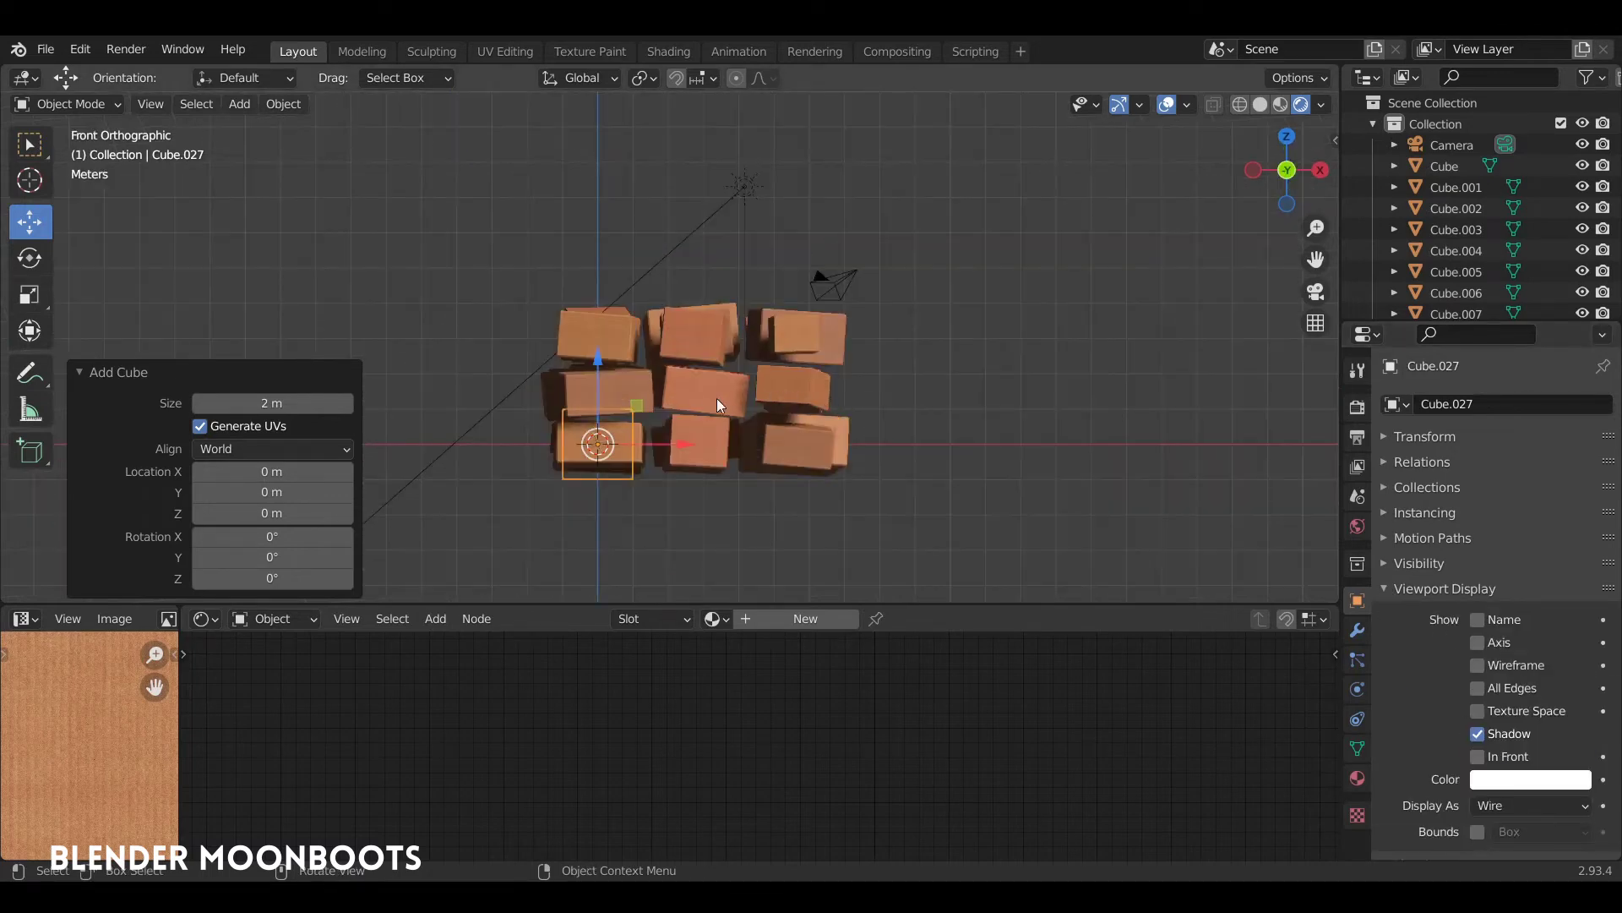
key(g)
click(788, 380)
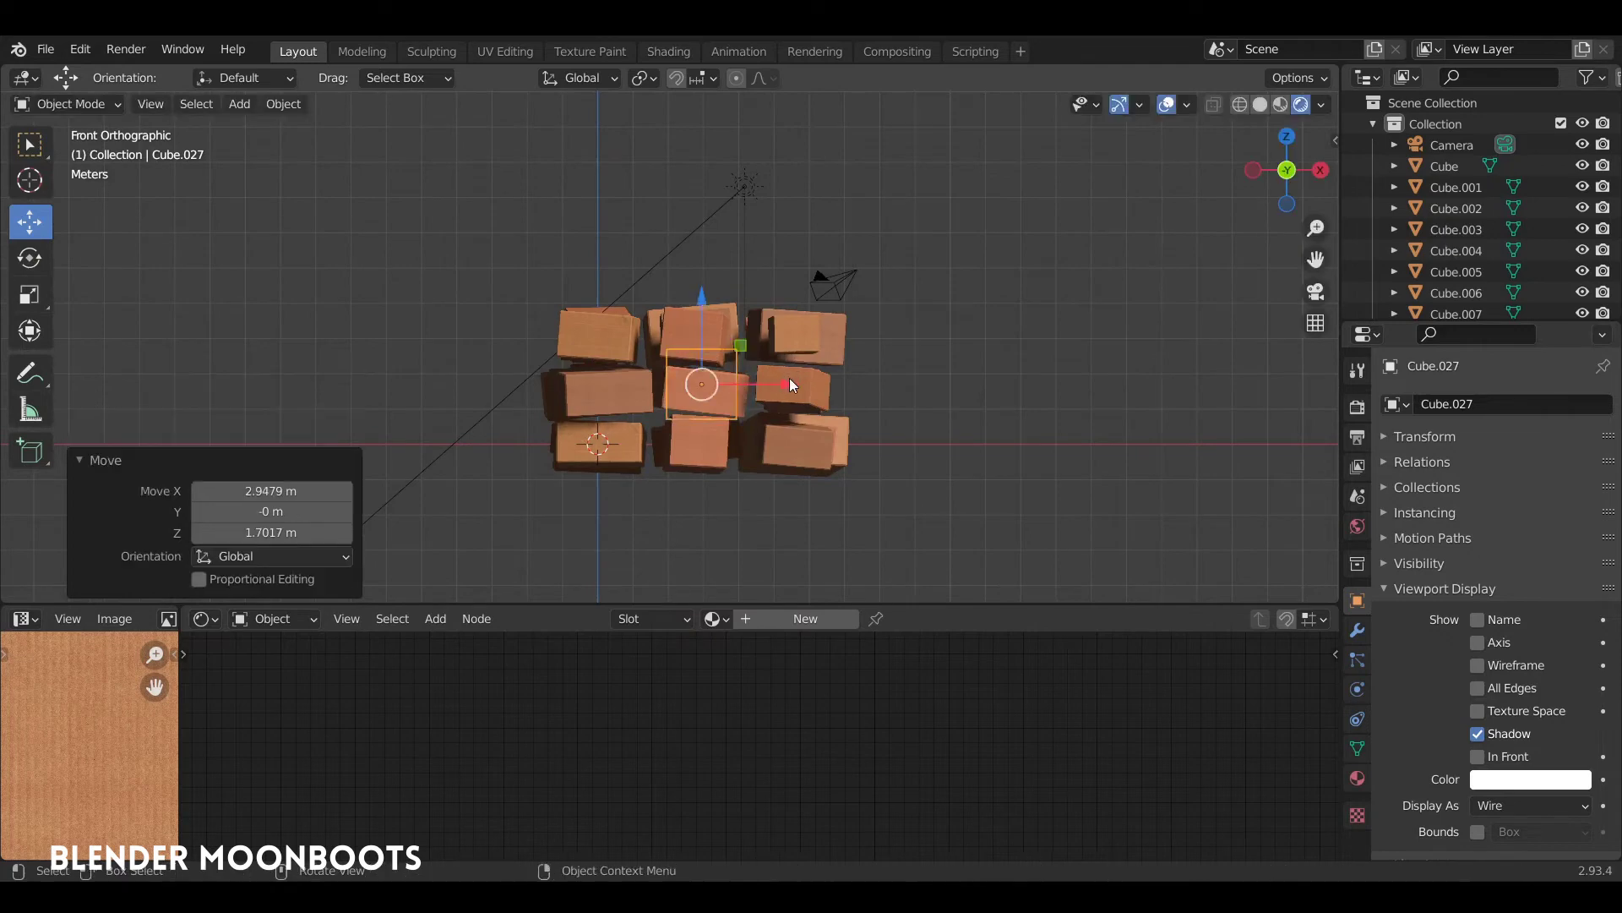
key(Tab)
key(s)
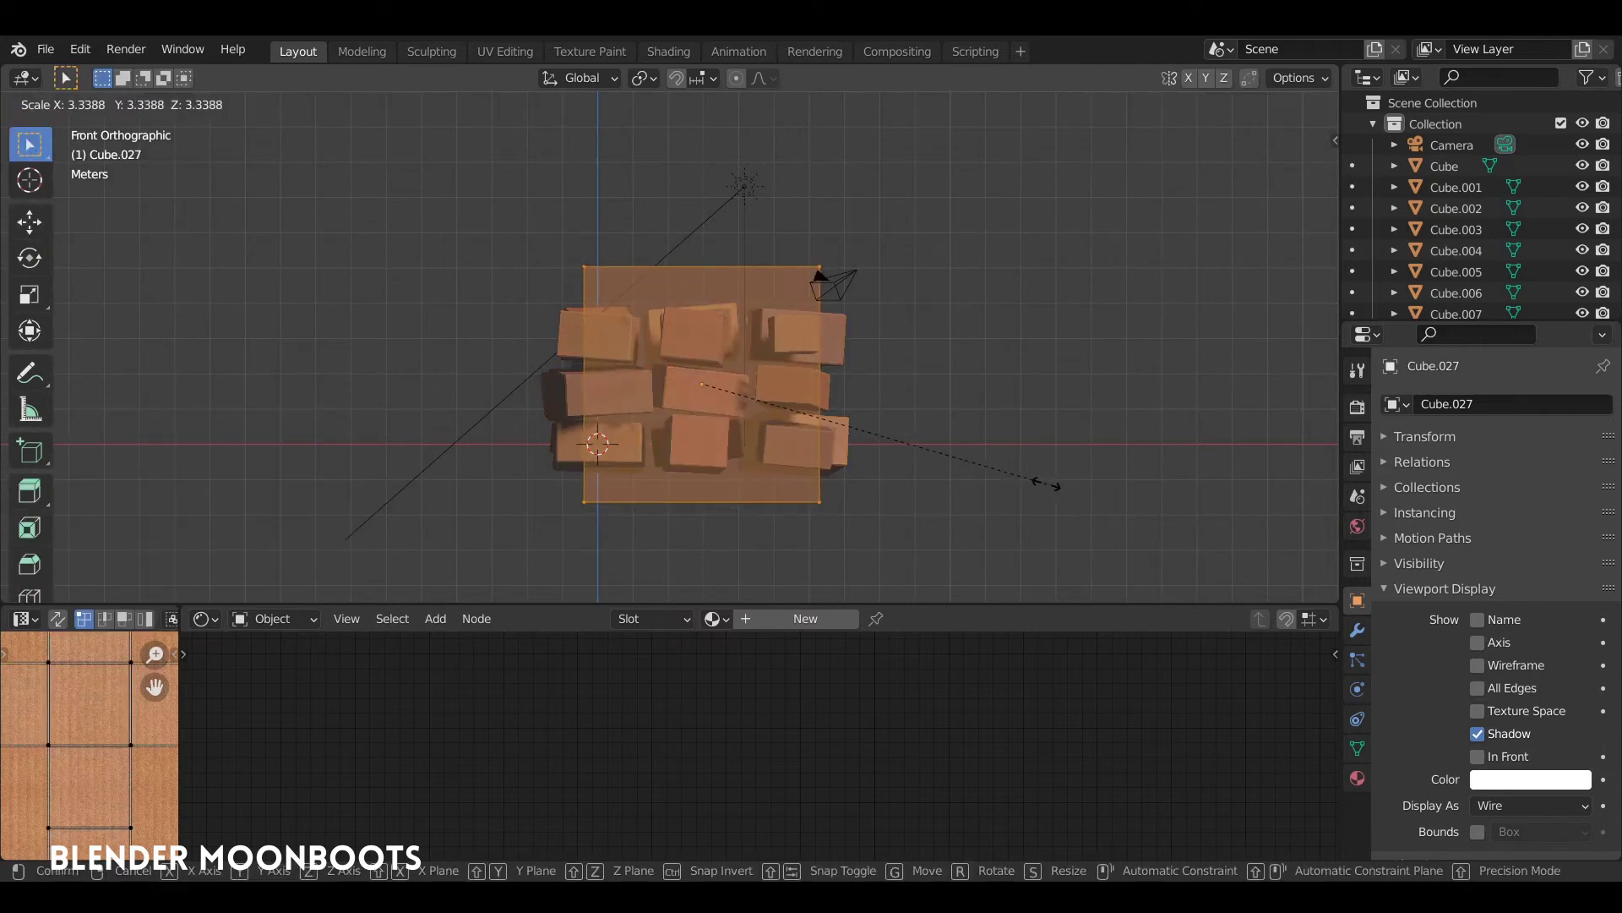
click(1014, 475)
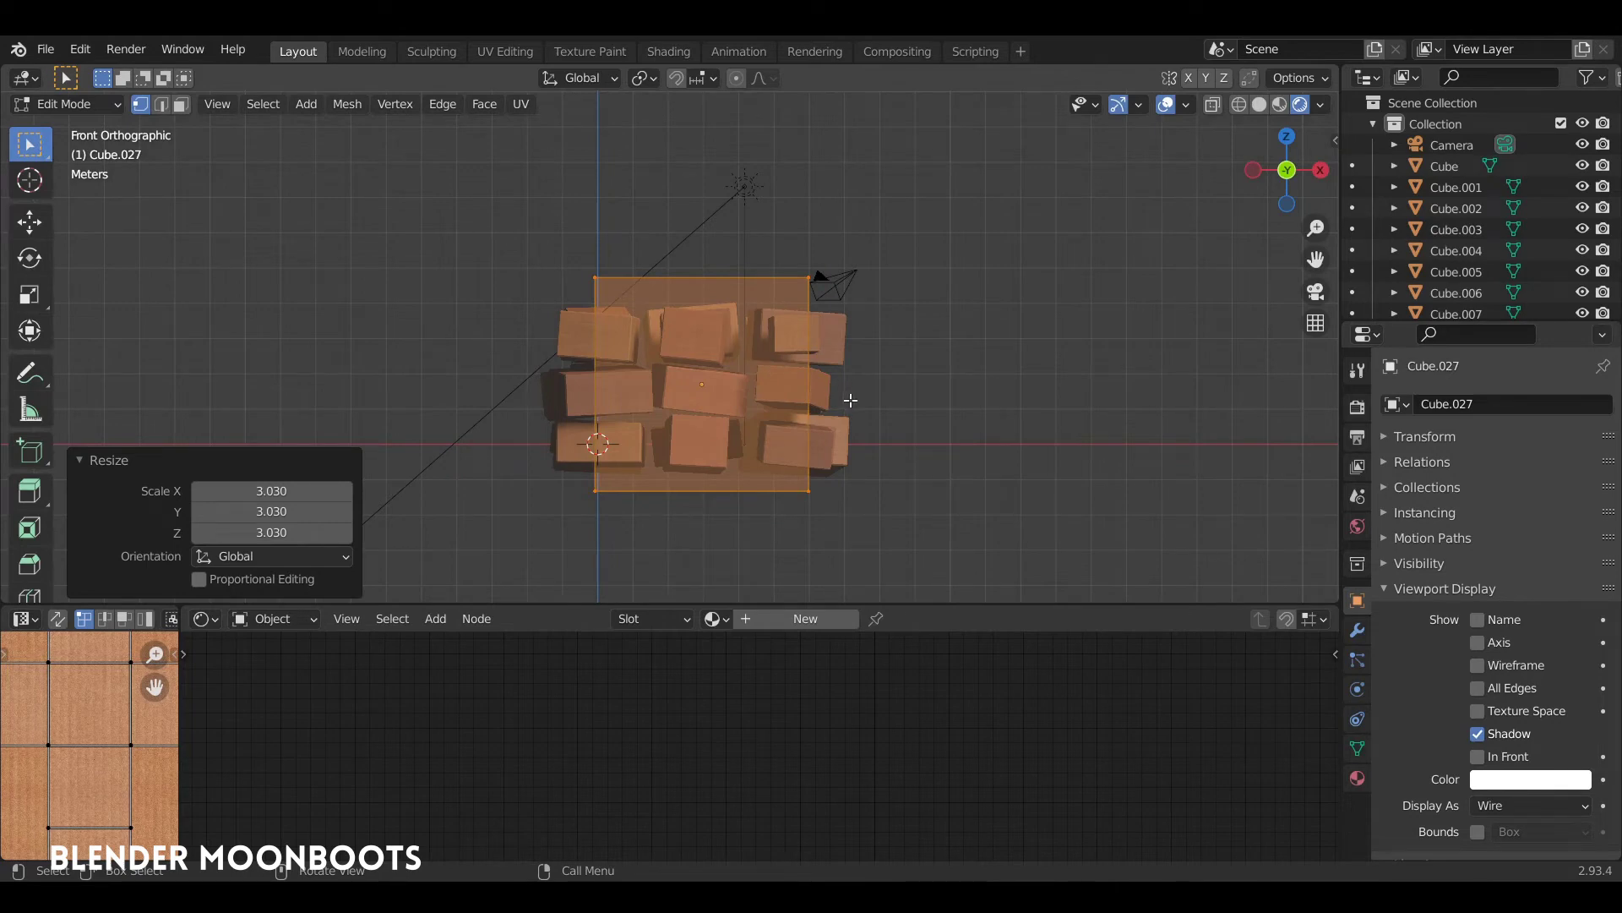
key(s)
key(x)
click(936, 415)
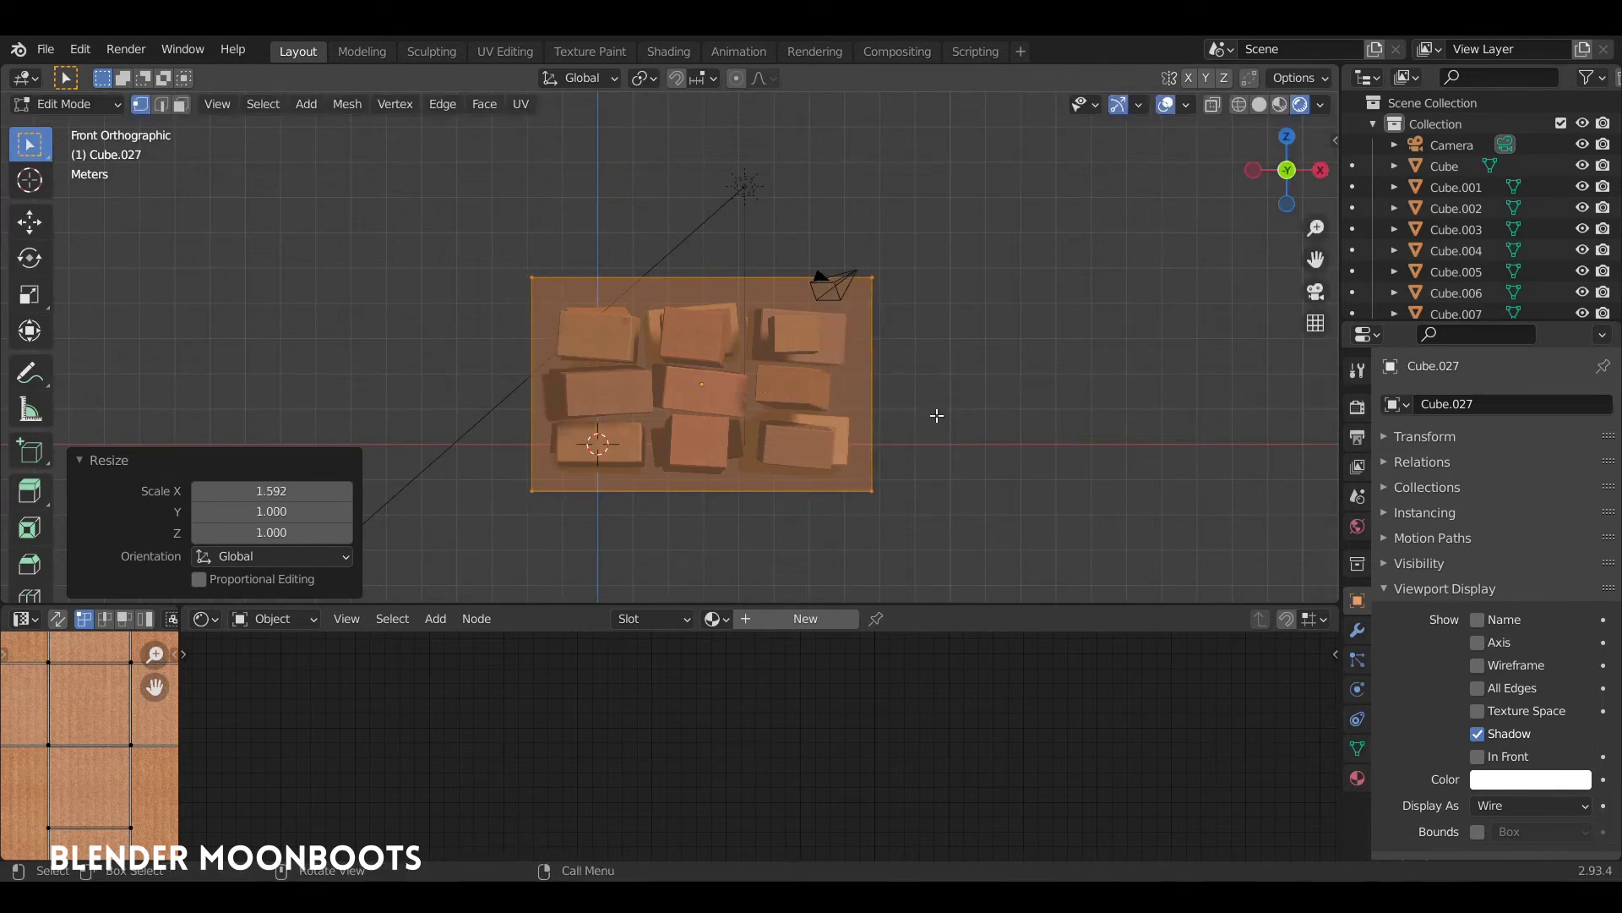
Step: From the side, centre the container along Y and stretch it to cover the pile
key(KP_3)
key(g)
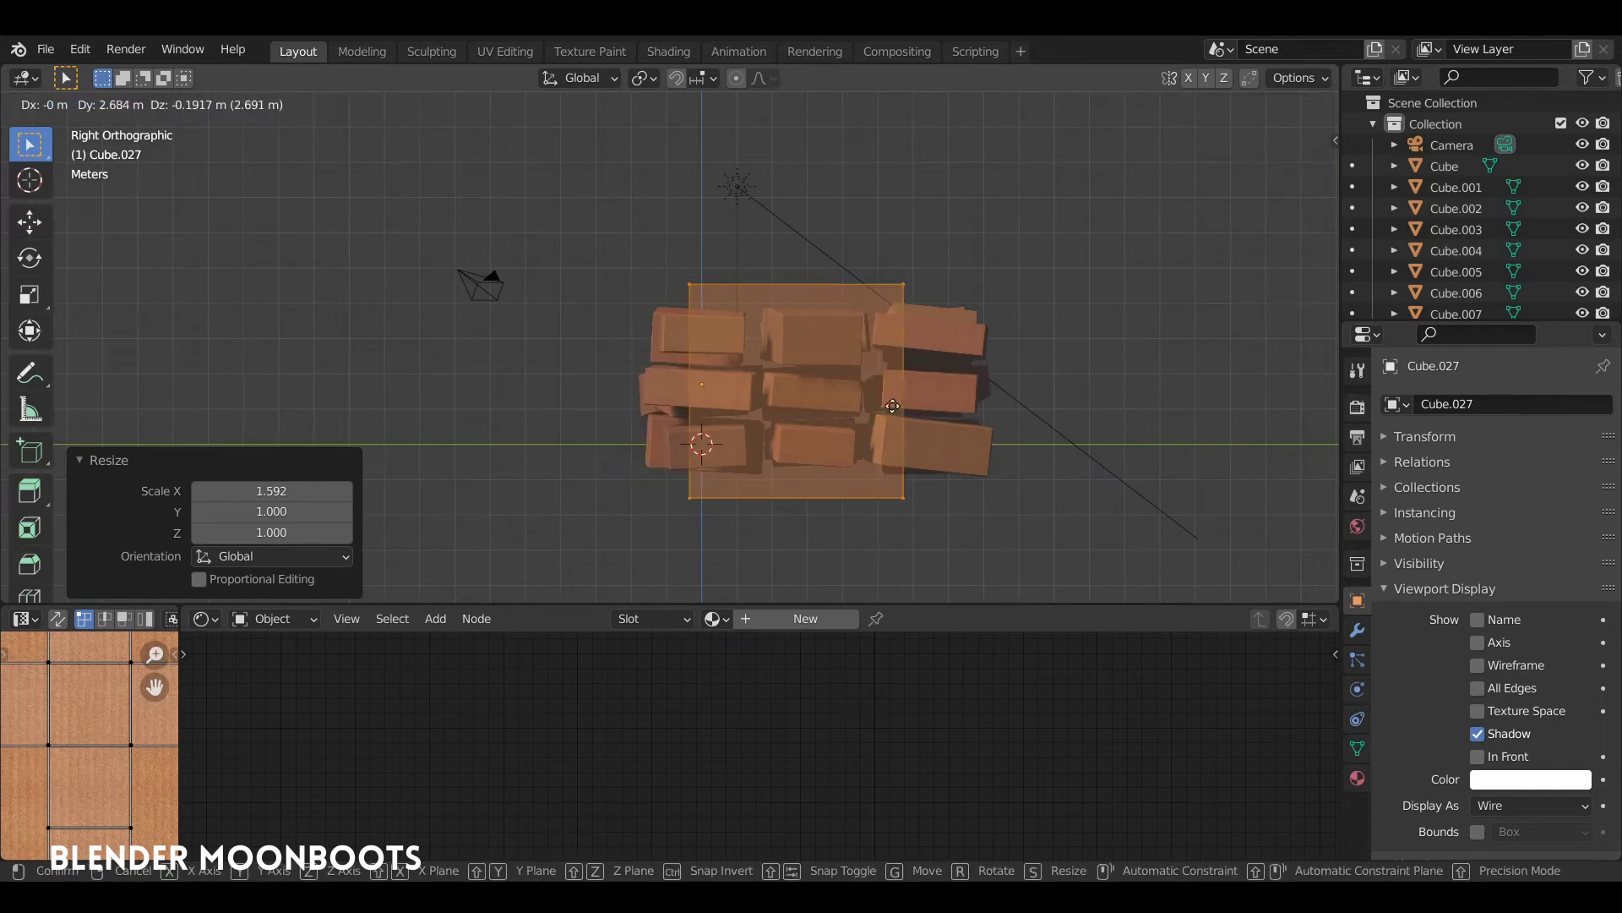
click(904, 403)
key(s)
key(y)
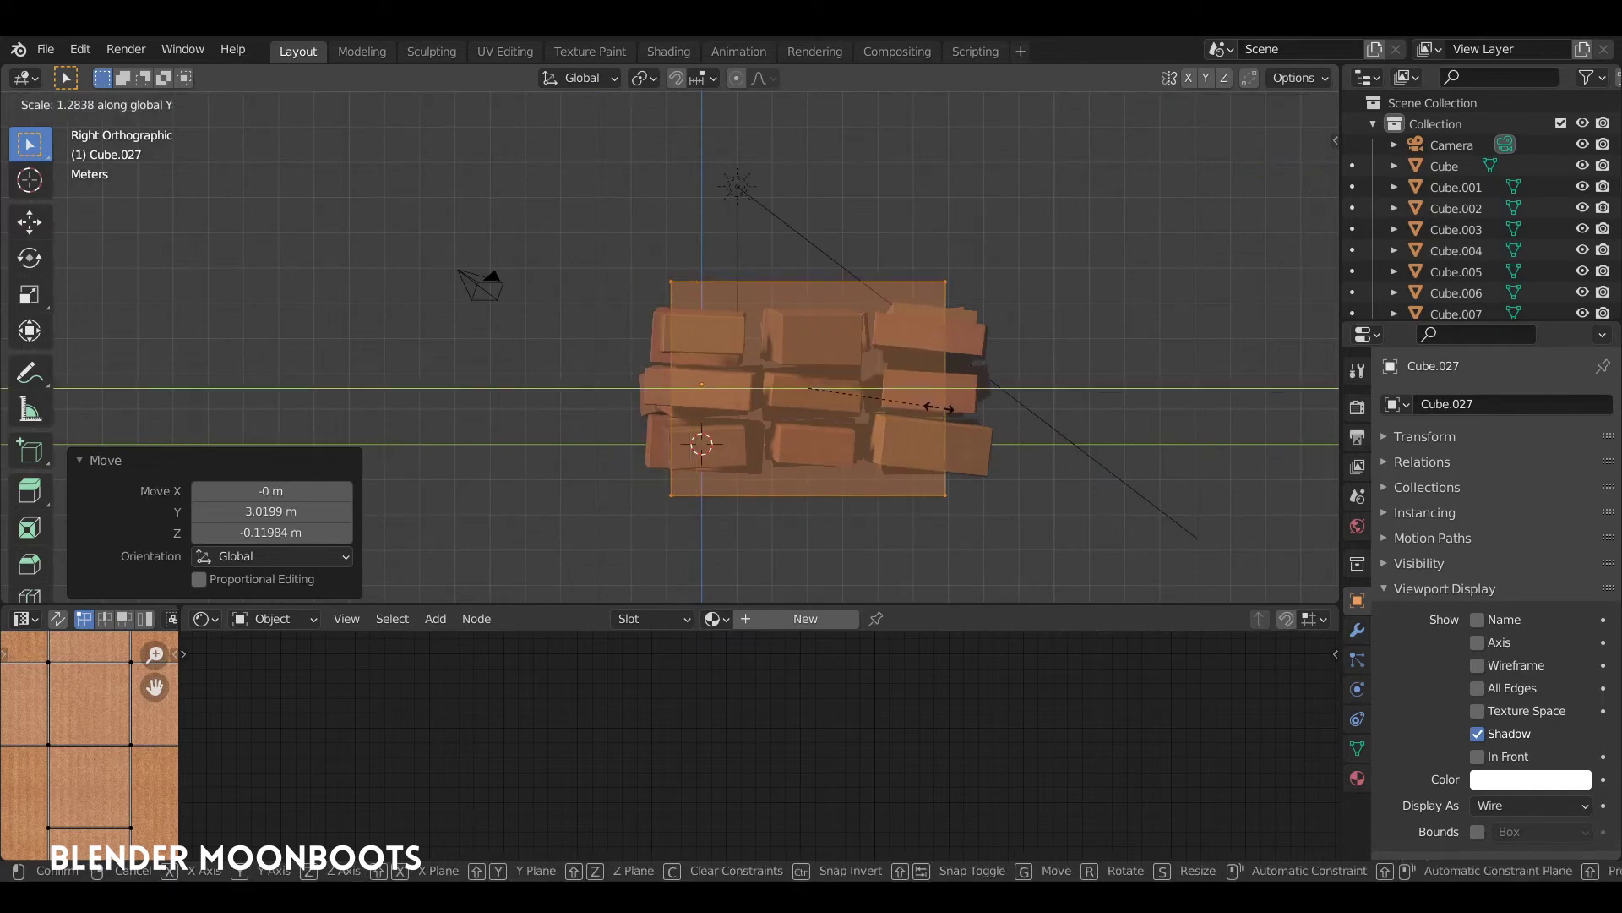
click(995, 418)
mouse_move(996, 417)
middle_down()
mouse_move(1199, 418)
mouse_move(1011, 417)
mouse_move(1065, 397)
mouse_move(926, 428)
mouse_move(939, 270)
middle_up()
key(Tab)
Step: Give Cube.027 a Passive rigid body with Mesh collision shape in Physics properties
mouse_move(731, 421)
middle_down()
mouse_move(637, 440)
mouse_move(636, 460)
mouse_move(731, 481)
middle_up()
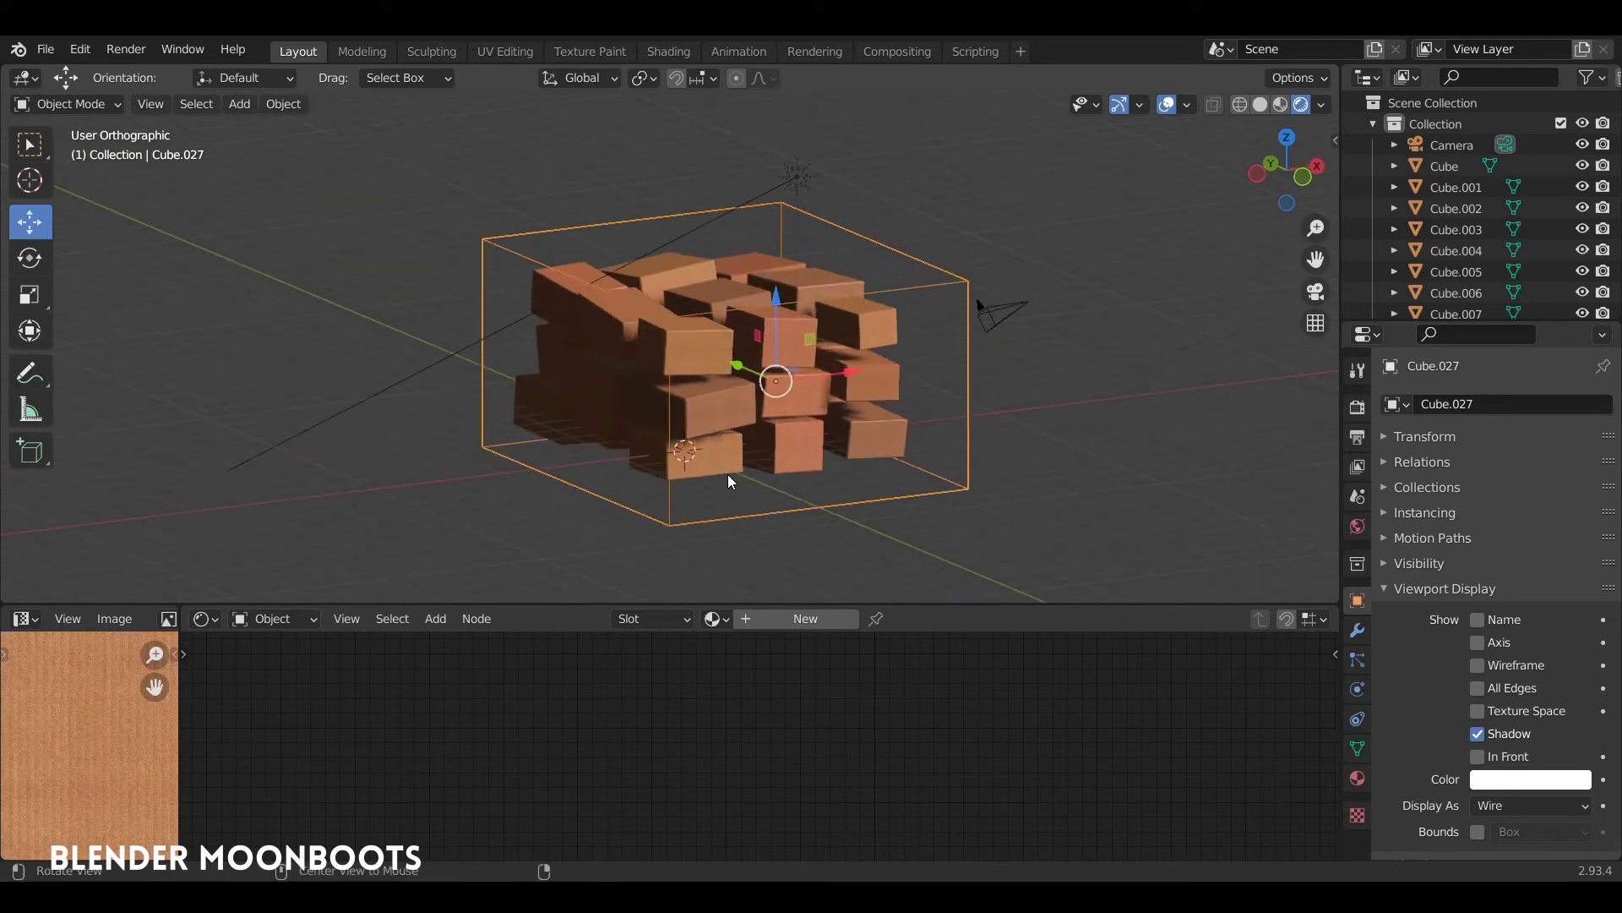
click(1359, 719)
click(1360, 689)
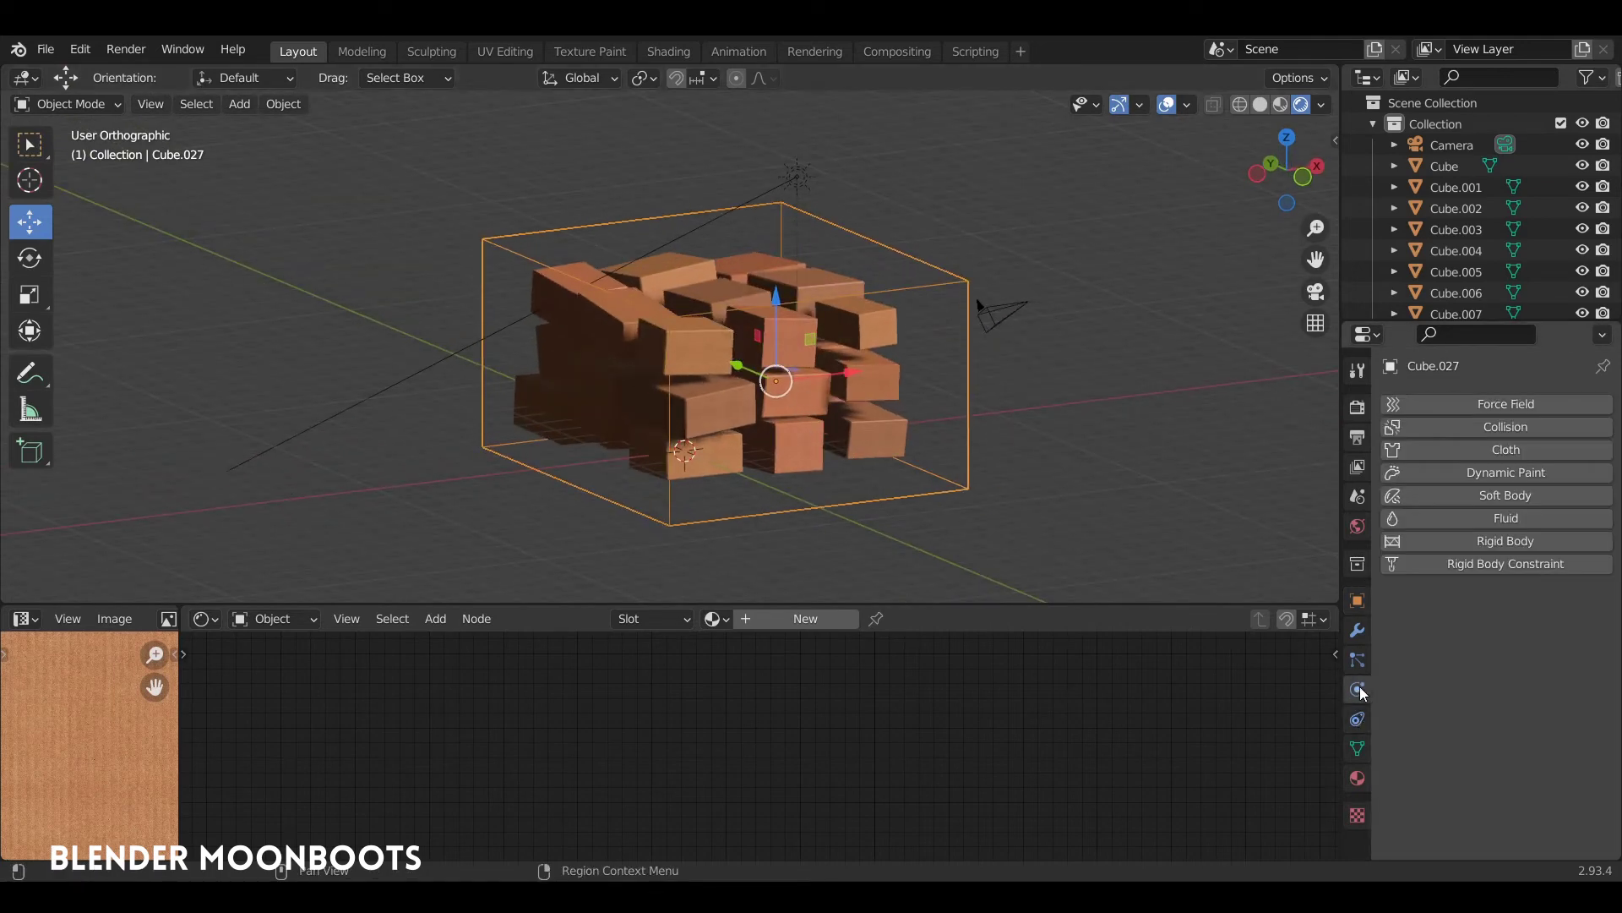
click(1438, 541)
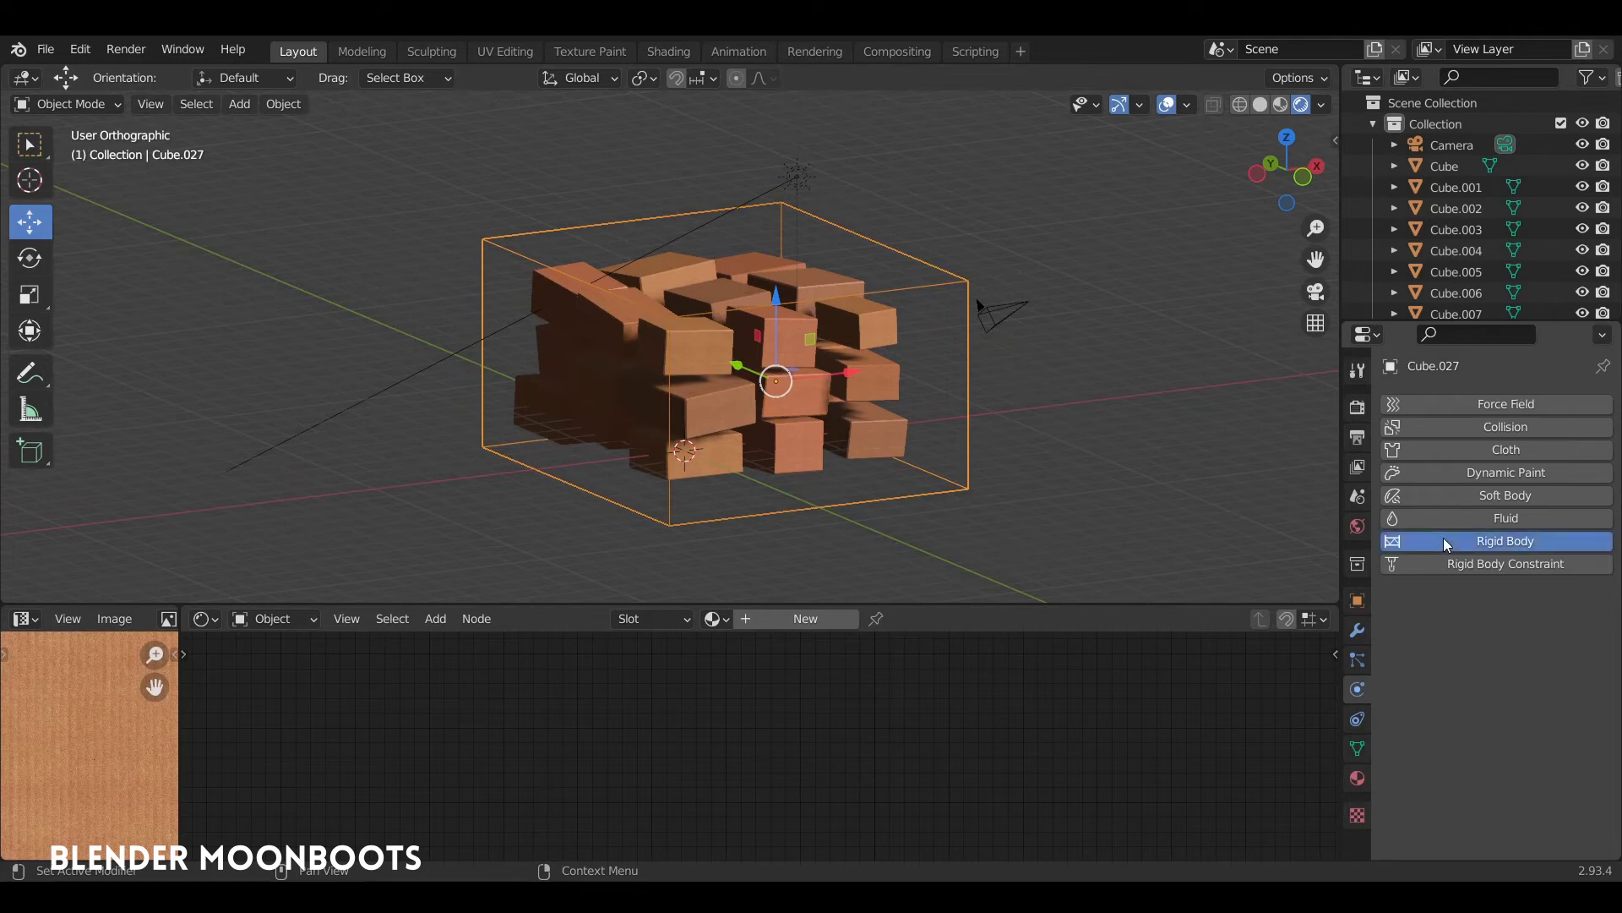
click(1496, 629)
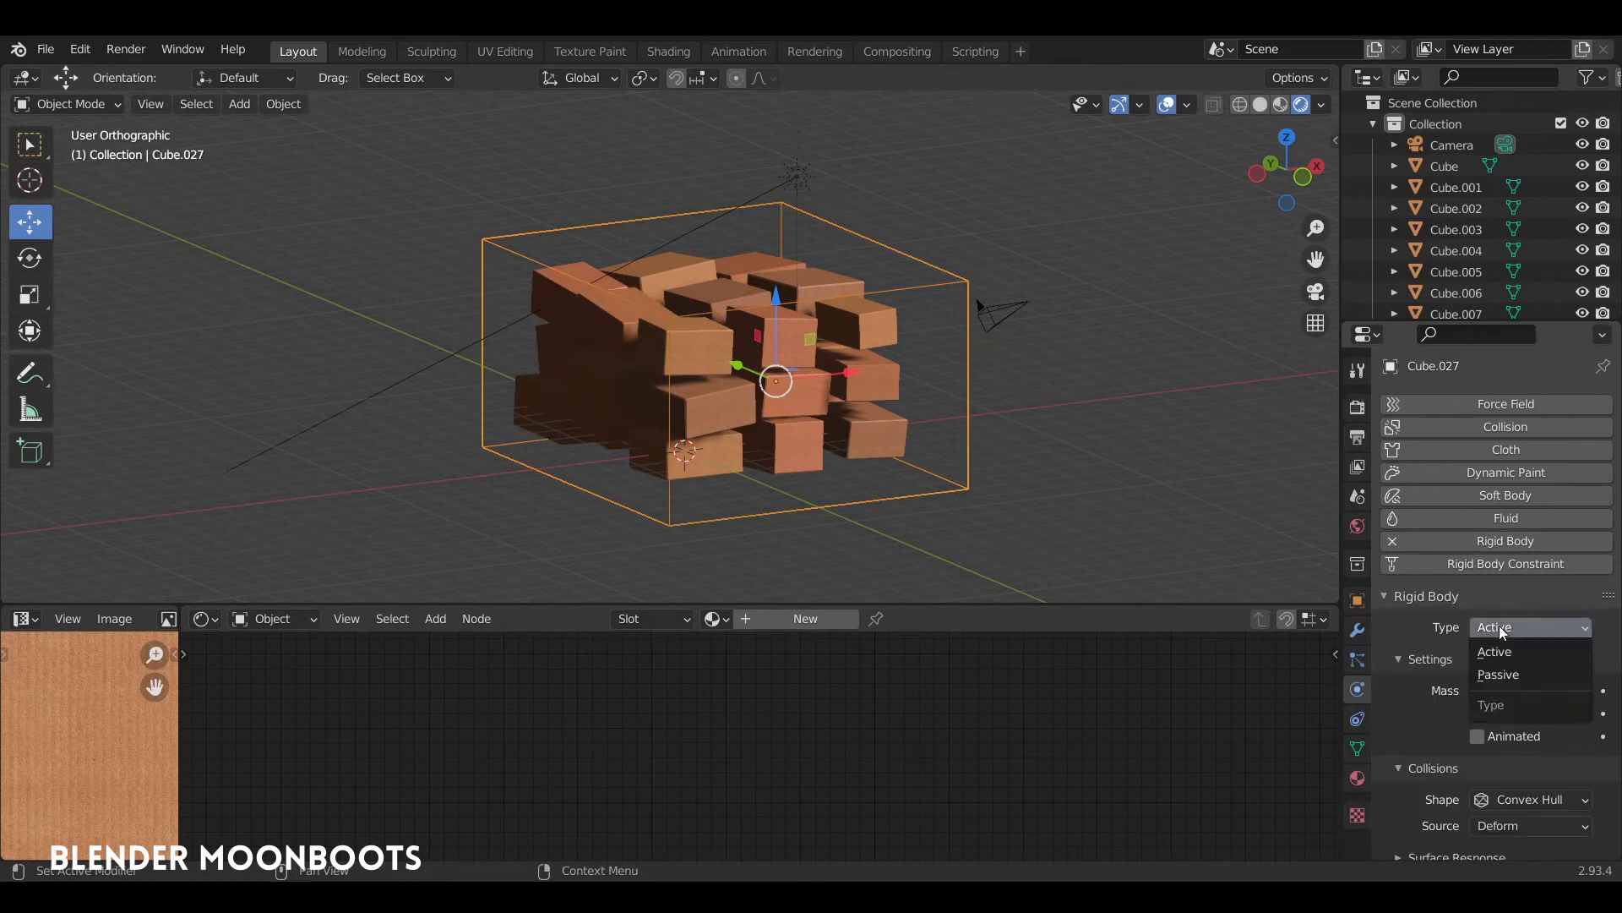
click(1497, 674)
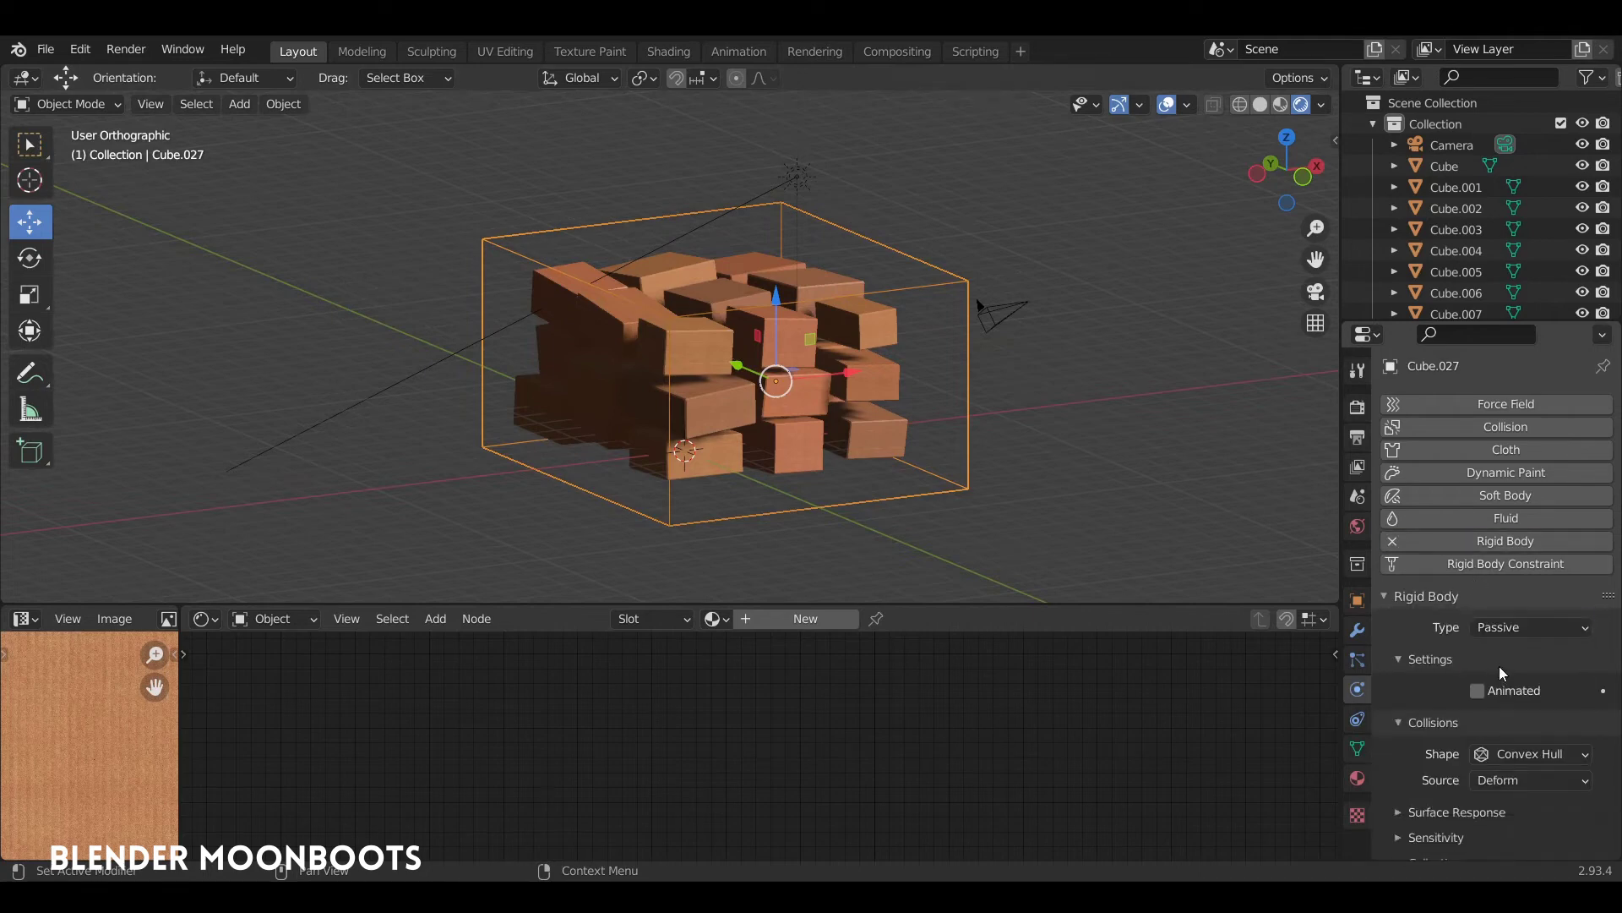
click(1508, 755)
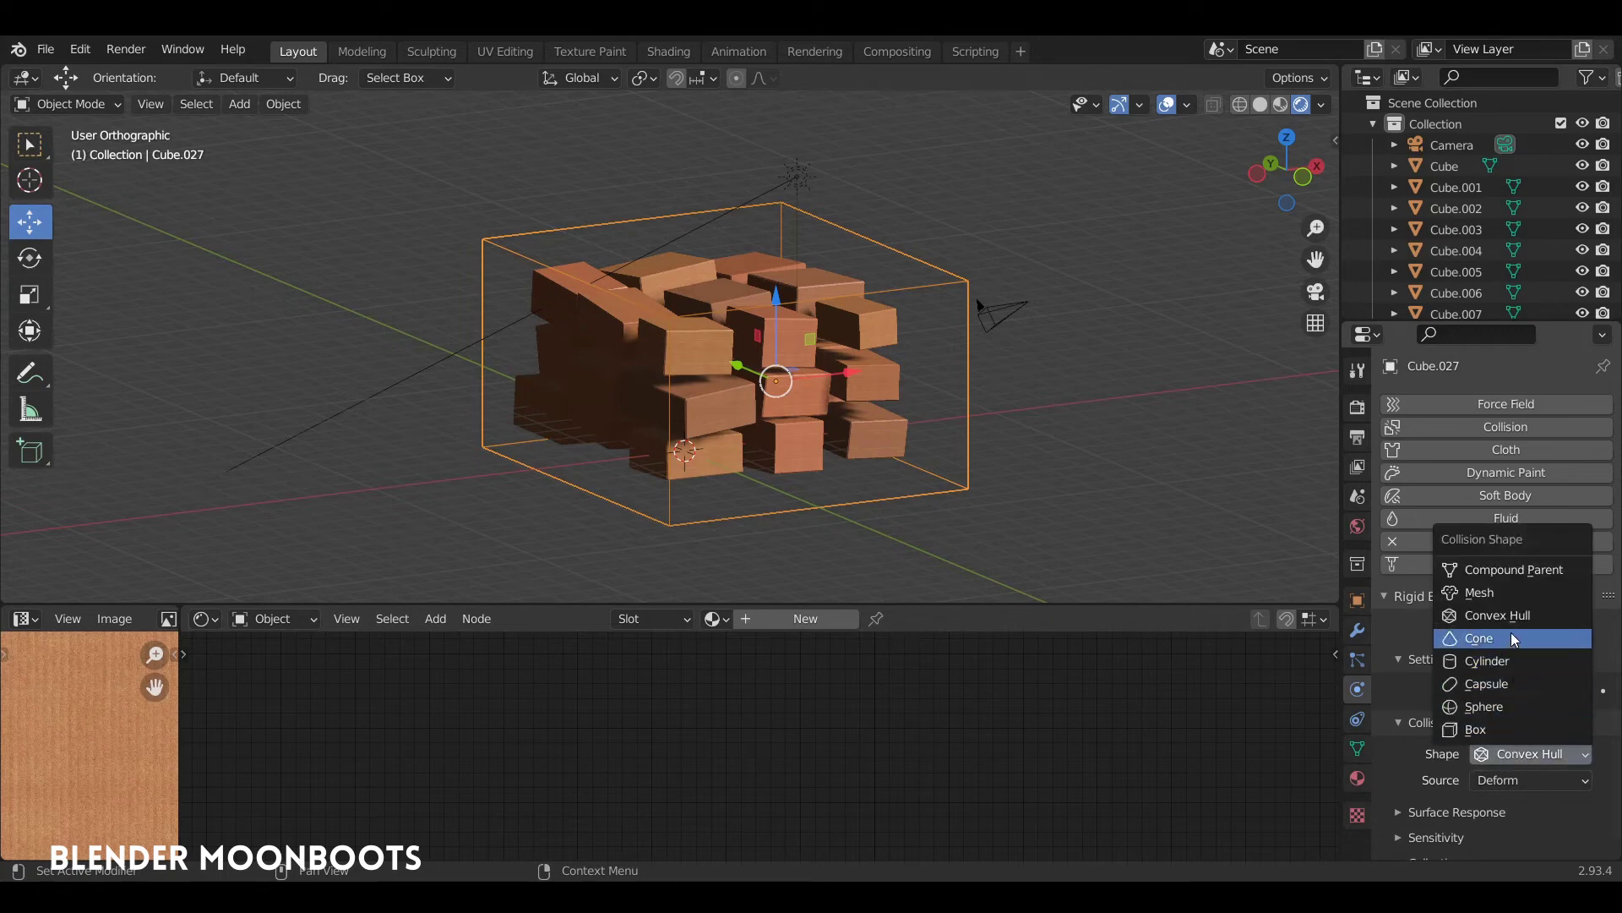
click(1502, 600)
Step: Give Cube.020 Active rigid body physics with a Box collision shape
click(897, 338)
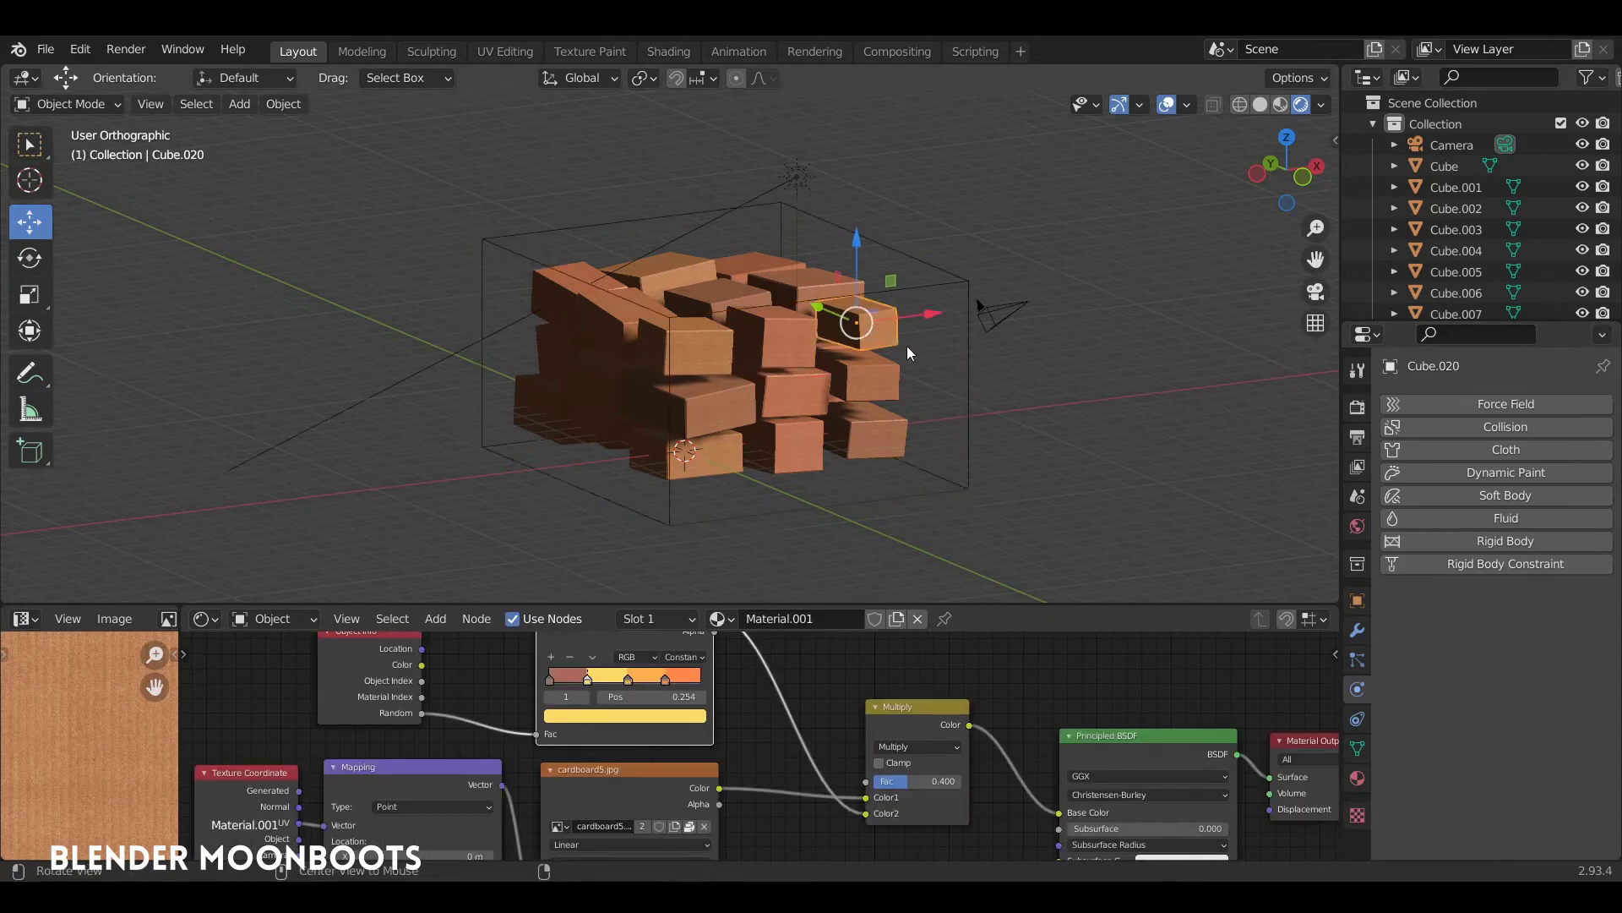
click(1465, 543)
click(1514, 625)
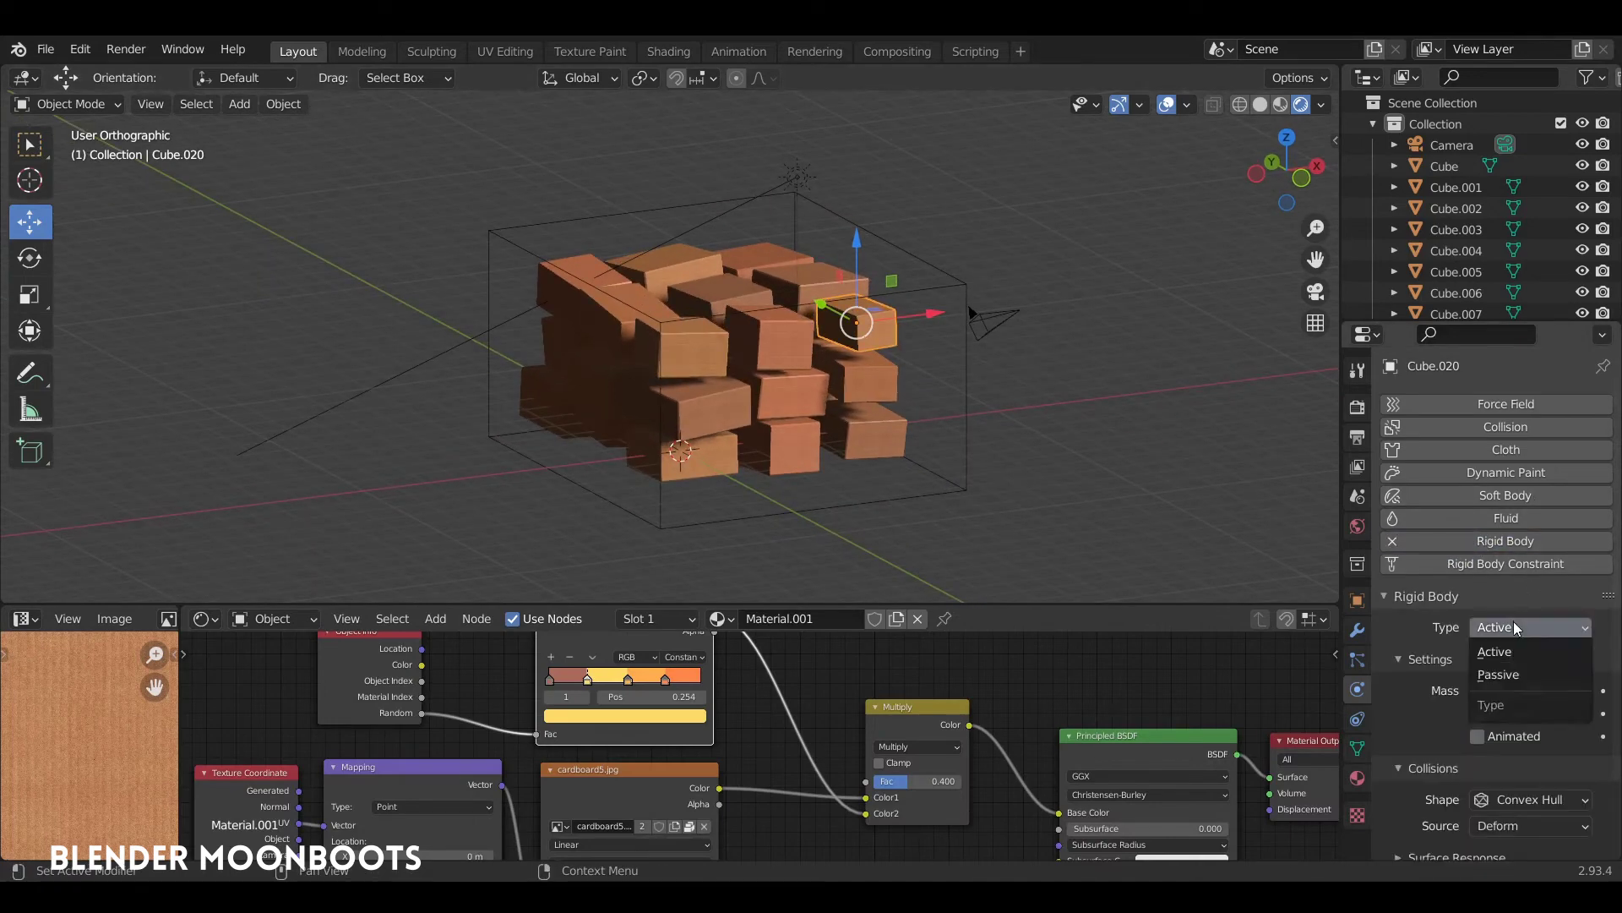
click(1506, 644)
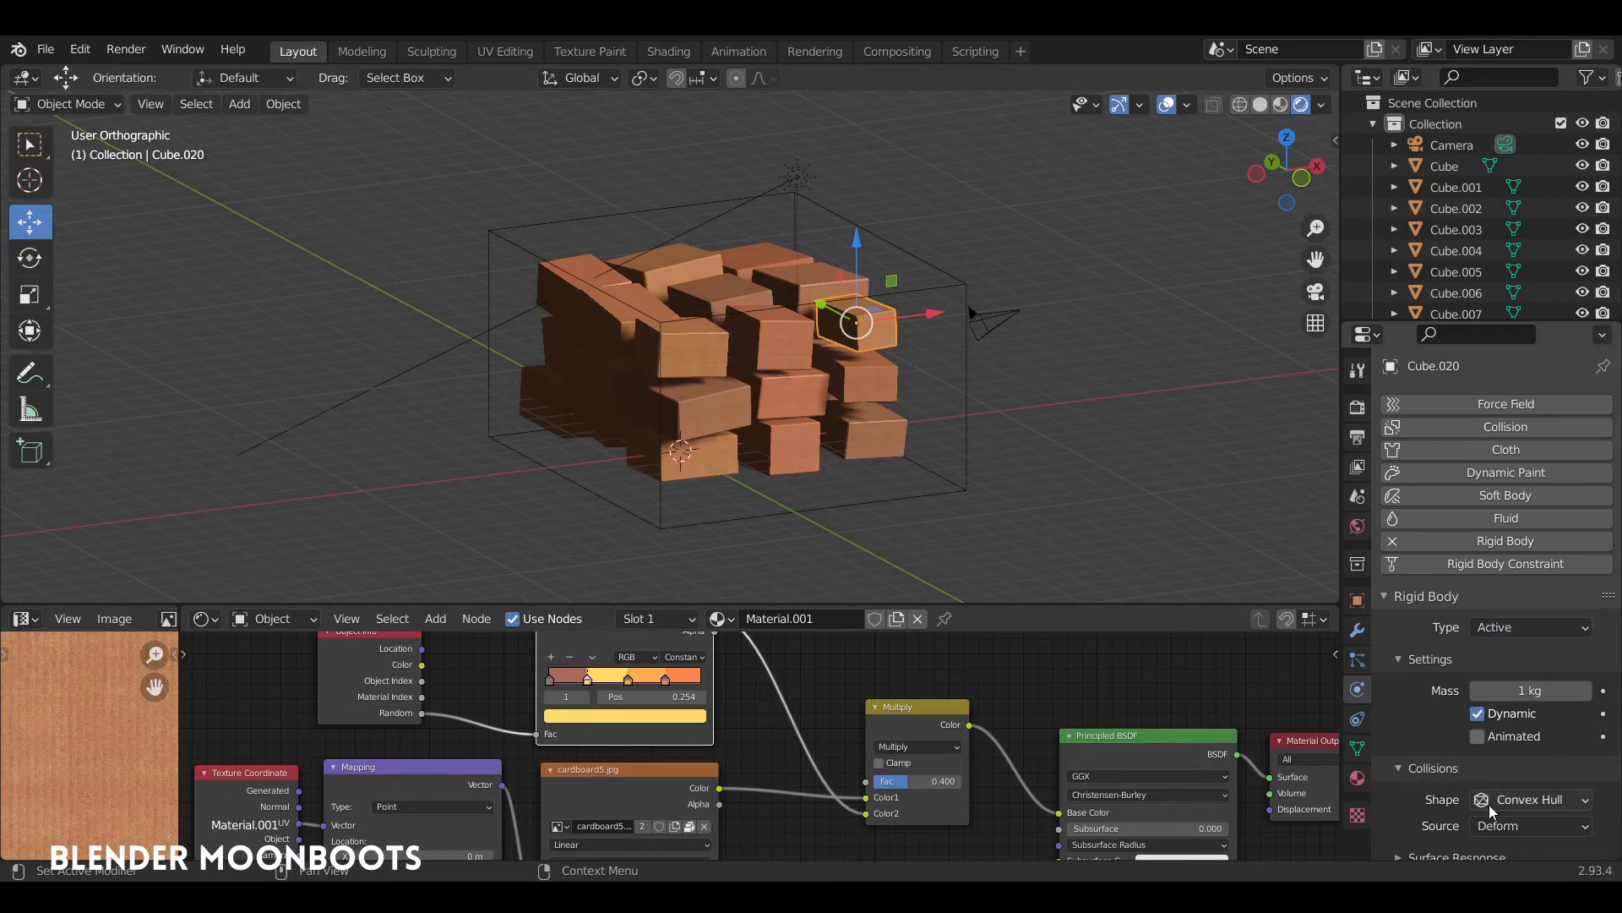
click(1521, 801)
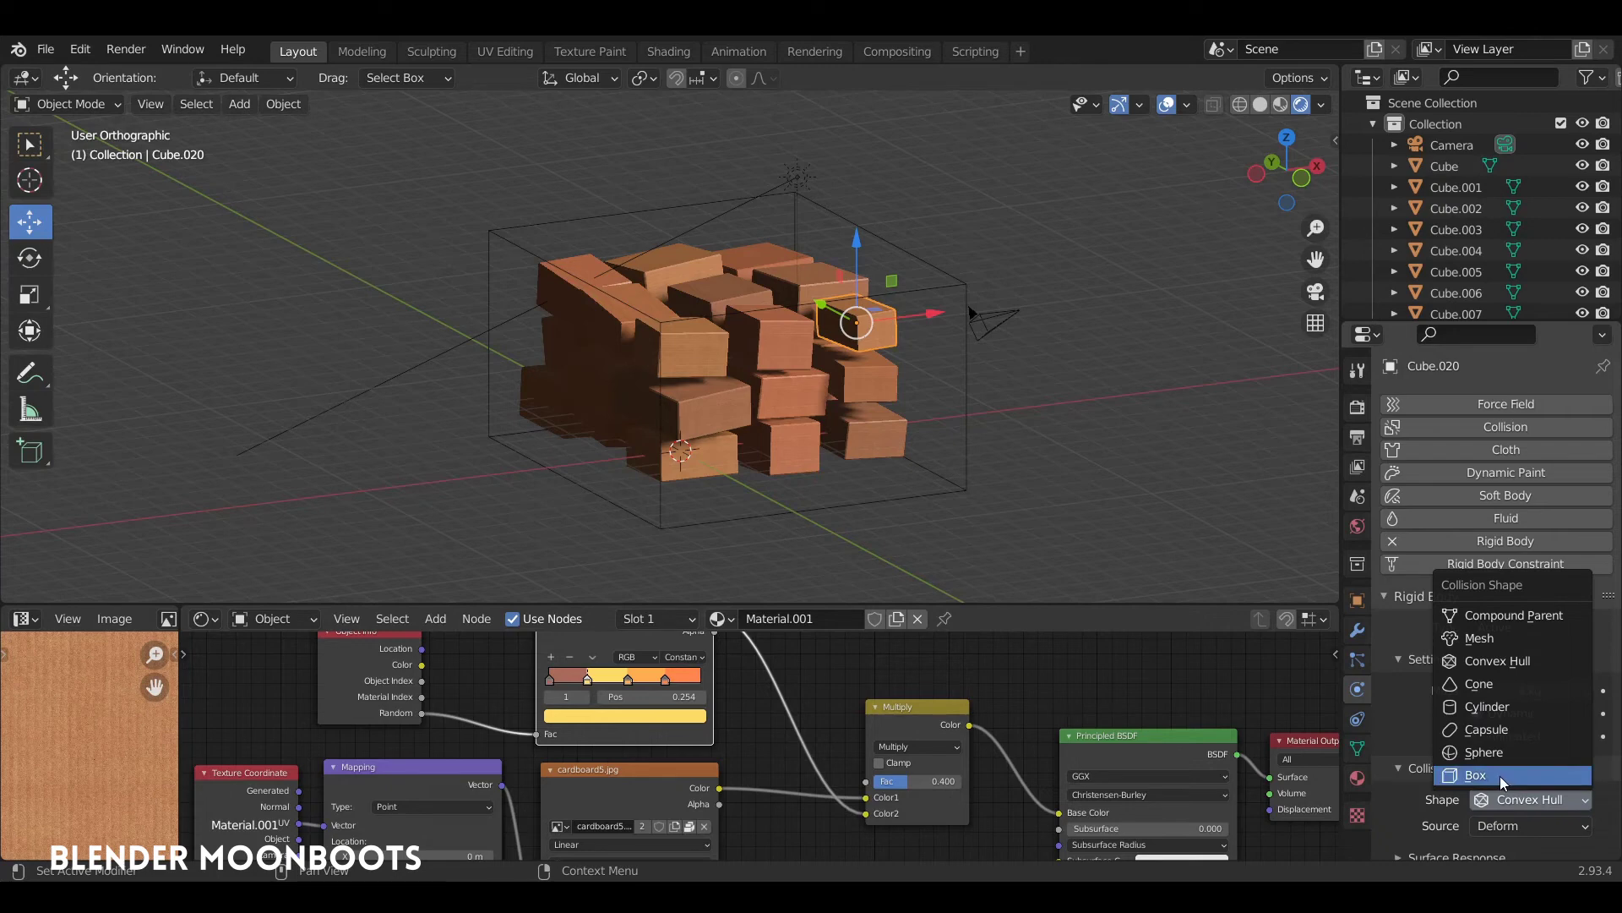
click(1500, 774)
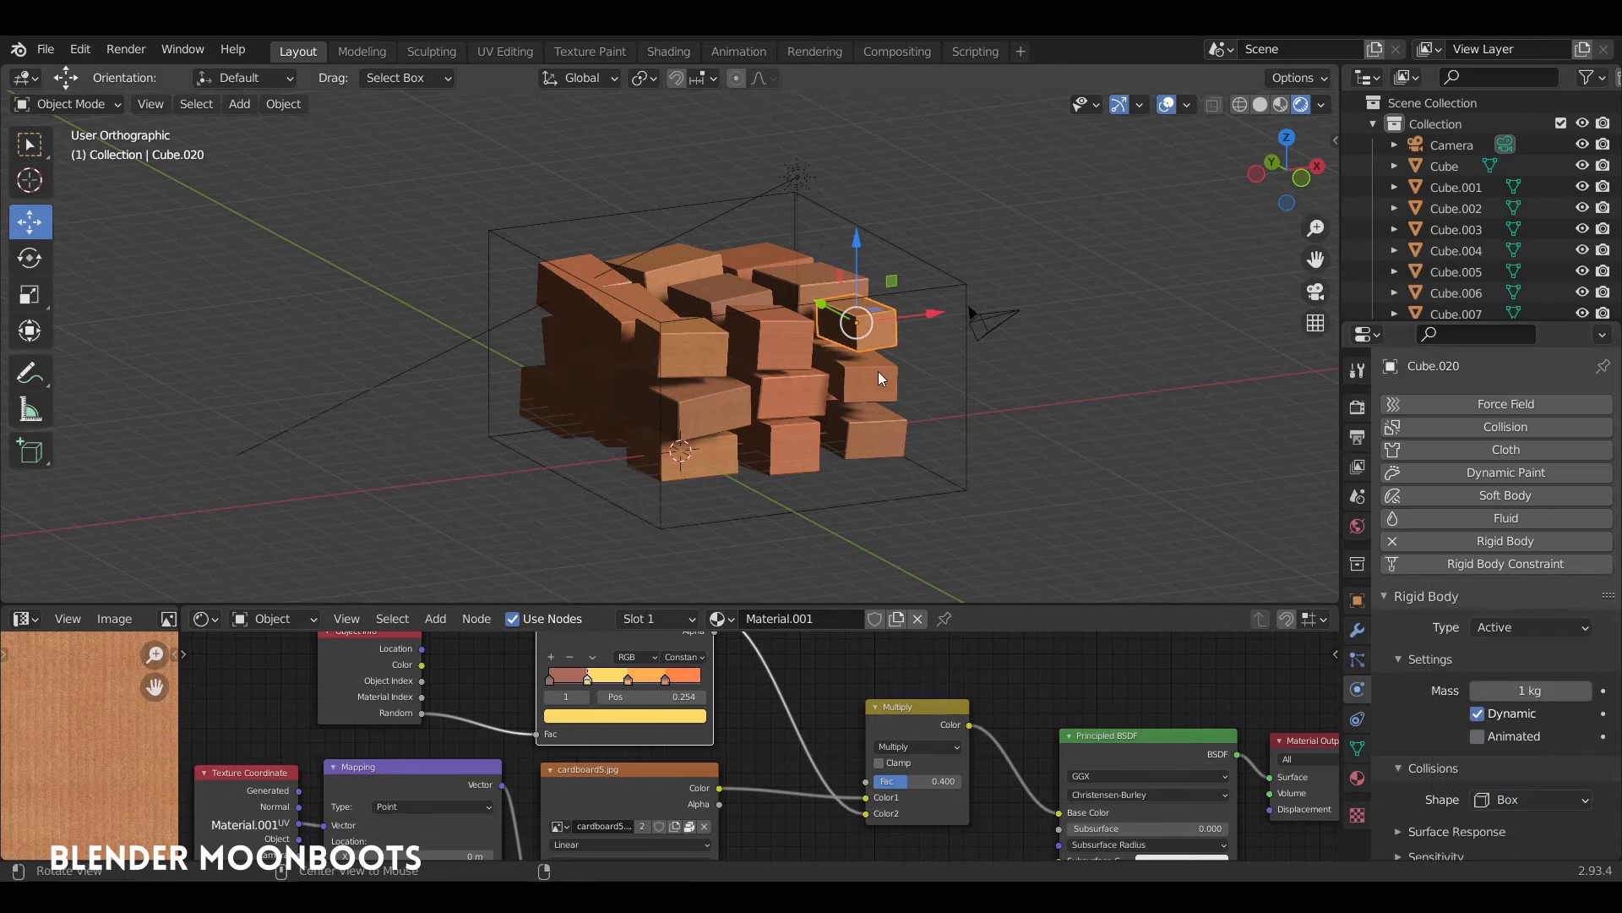
Step: Select all the cardboard boxes in the pile
mouse_move(878, 372)
middle_down()
mouse_move(879, 333)
mouse_move(828, 266)
middle_up()
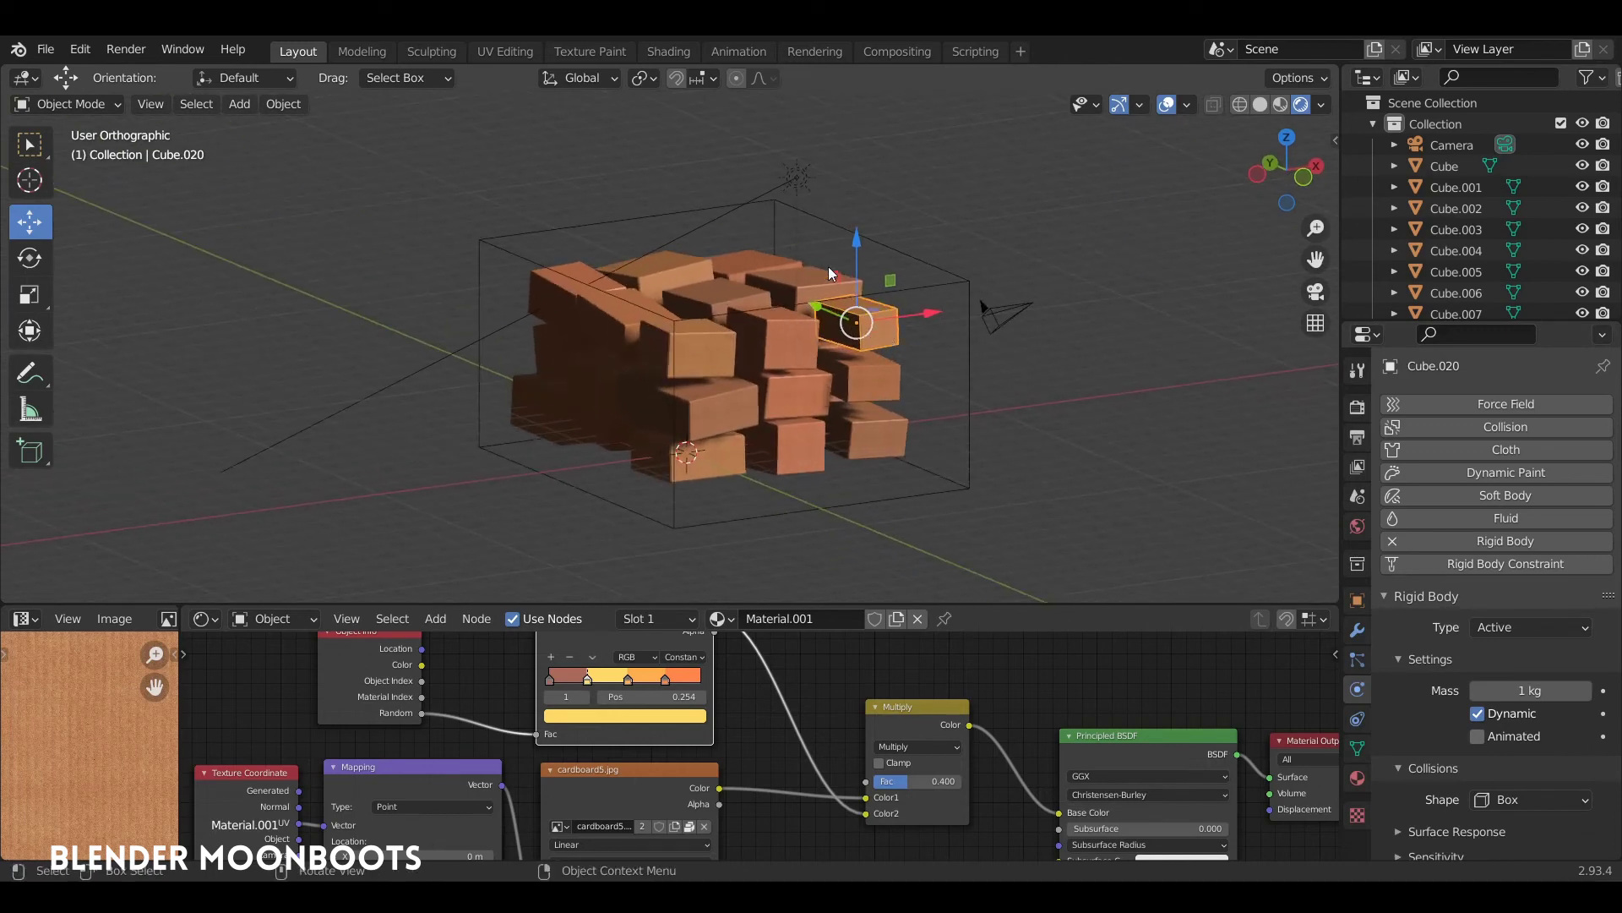
mouse_move(524, 362)
ctrl+right_down()
mouse_move(809, 465)
mouse_move(845, 289)
mouse_move(851, 347)
ctrl+right_up()
mouse_move(852, 347)
middle_down()
mouse_move(735, 343)
mouse_move(874, 244)
mouse_move(985, 307)
mouse_move(881, 333)
mouse_move(879, 250)
mouse_move(919, 237)
mouse_move(866, 348)
mouse_move(904, 361)
middle_up()
Step: Copy Cube.020's rigid body settings from the active box to all selected boxes
shift+click(889, 220)
shift+click(895, 331)
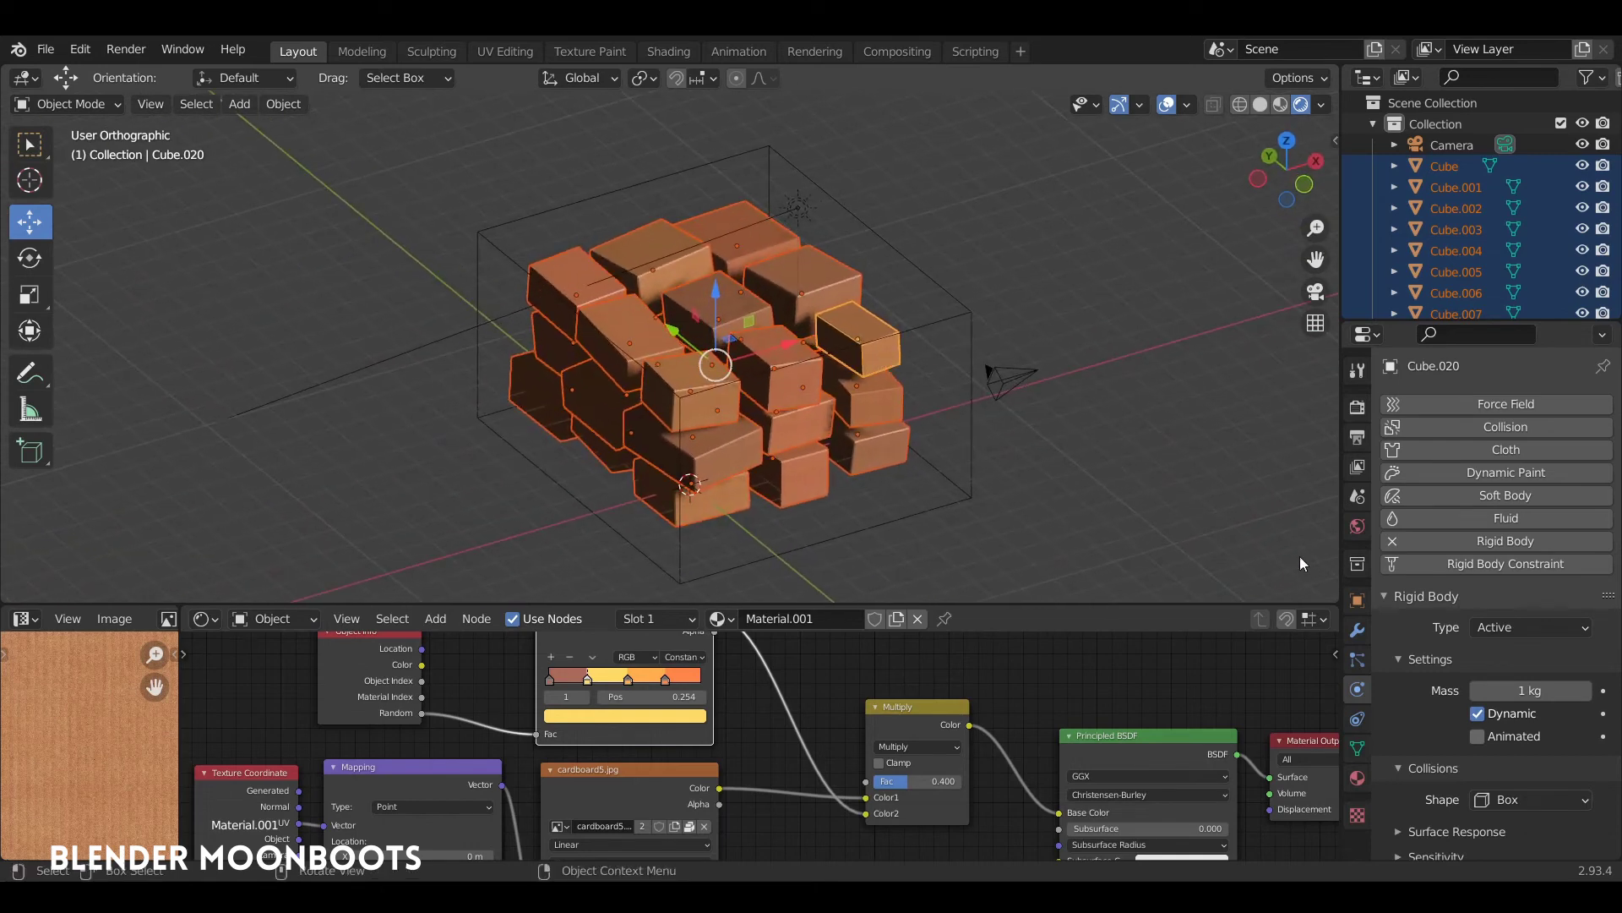
click(279, 103)
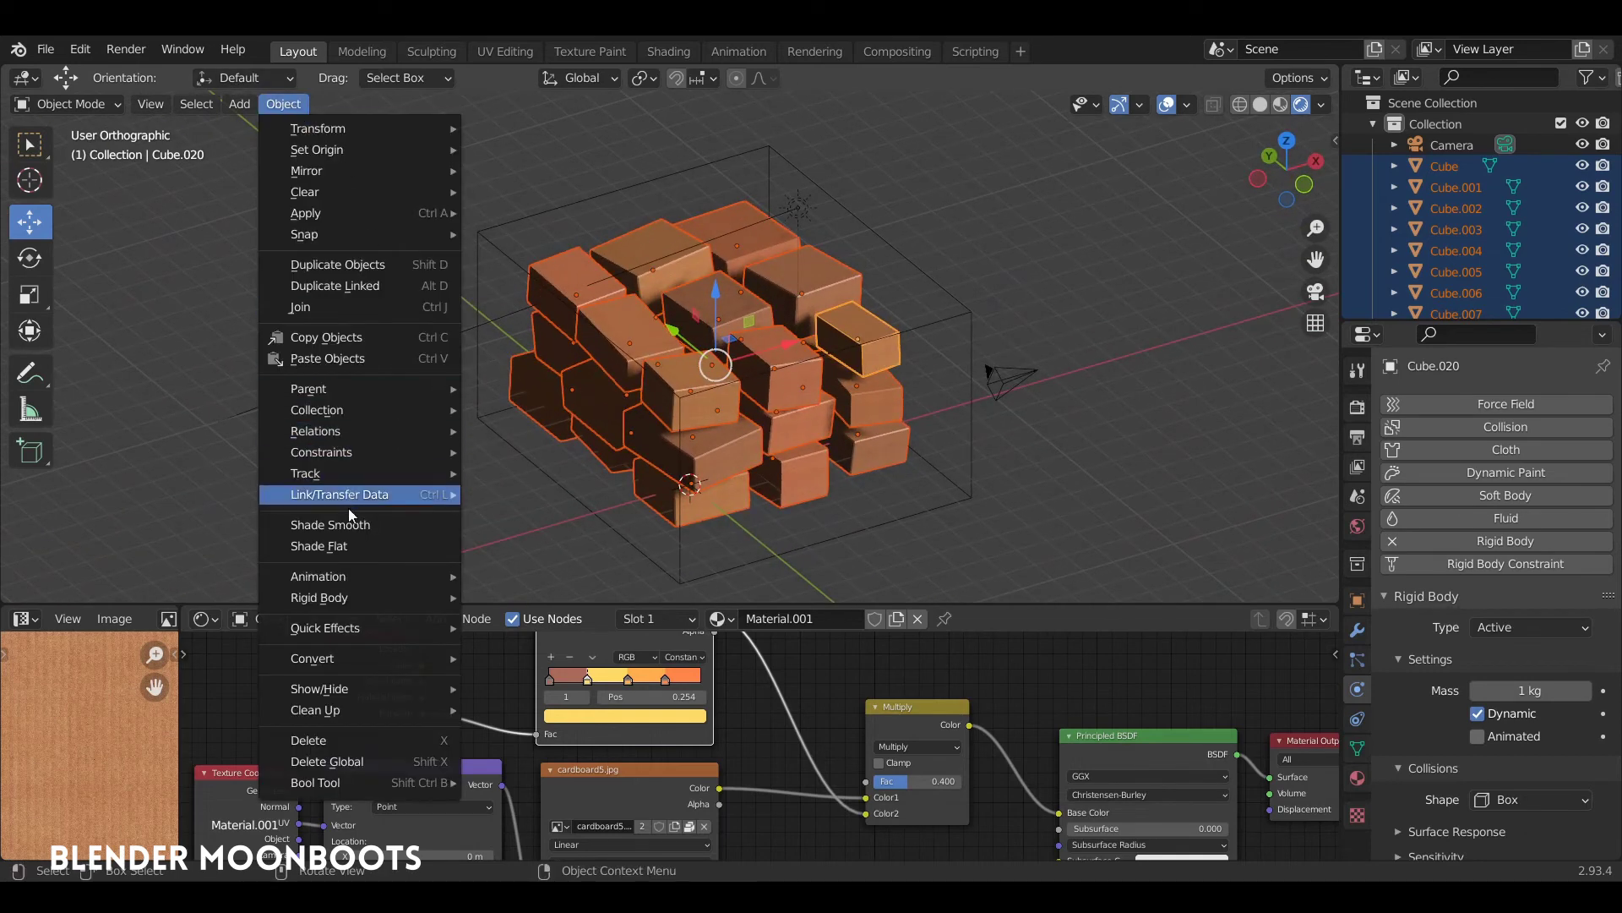
mouse_move(319, 596)
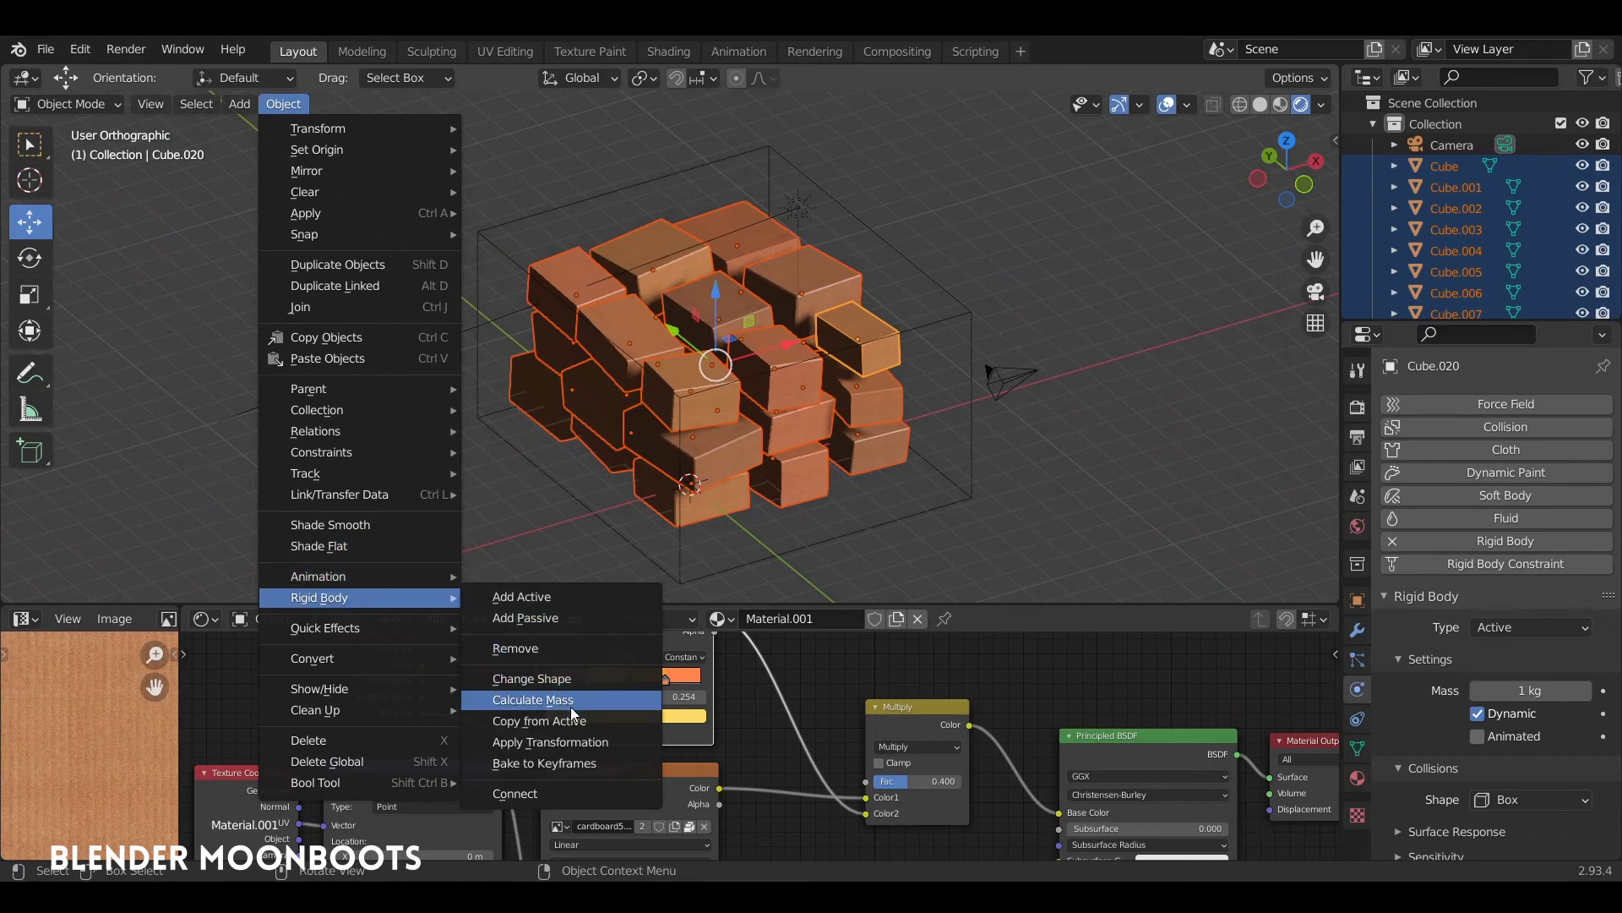
click(570, 721)
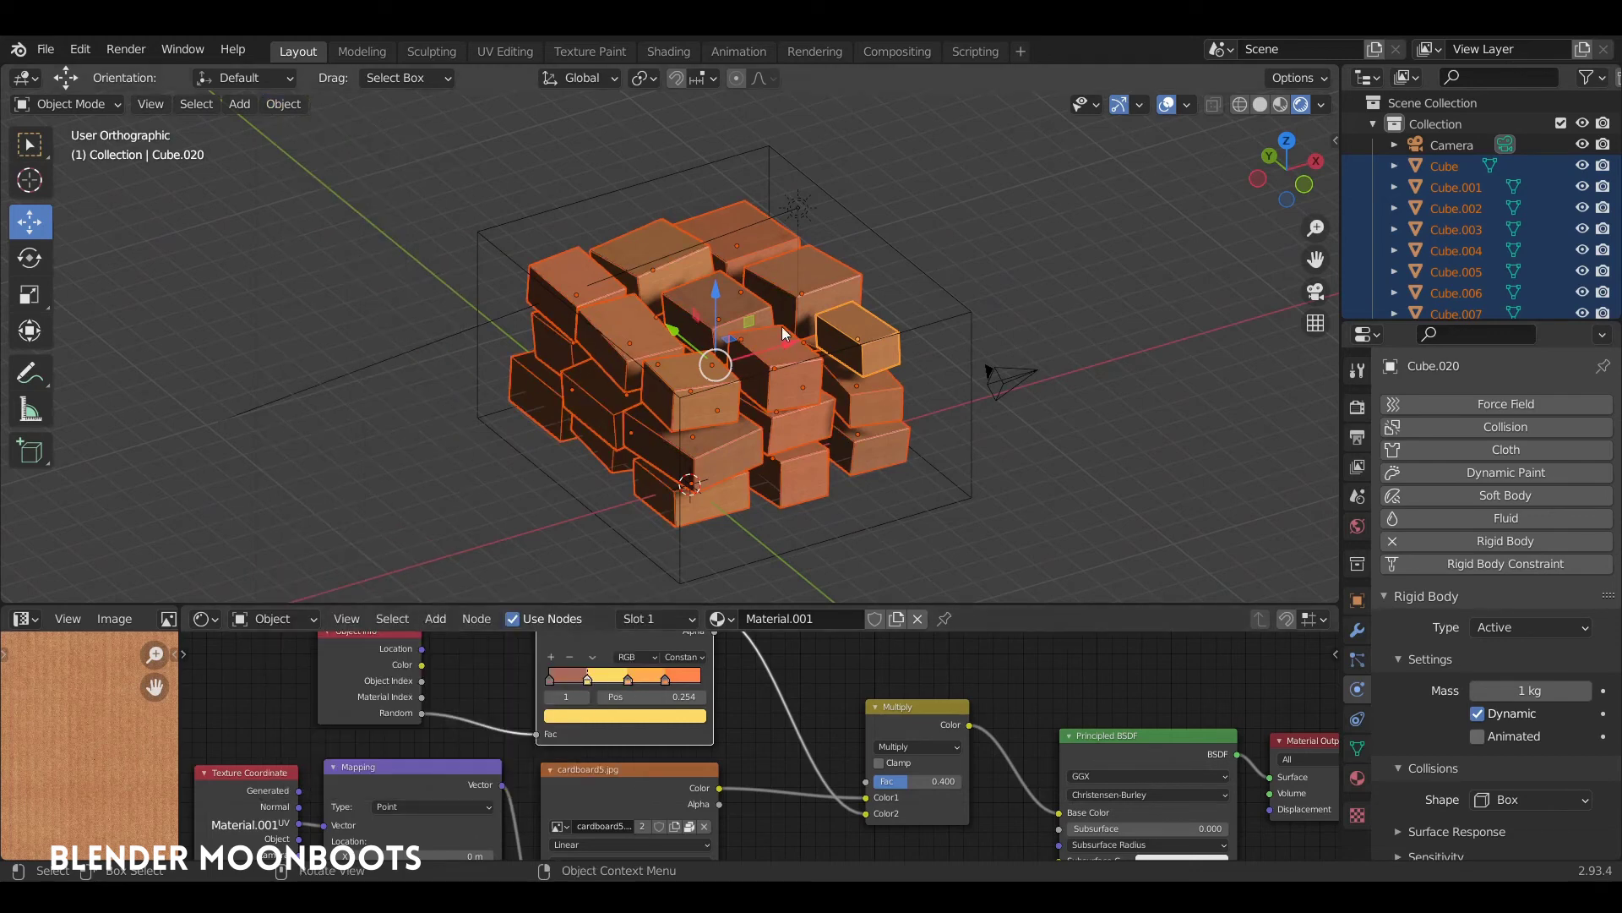
Step: Select box Cube.023 and orbit to the front, zooming in on Cube.020
click(799, 207)
click(823, 286)
middle_drag(823, 286, 894, 321)
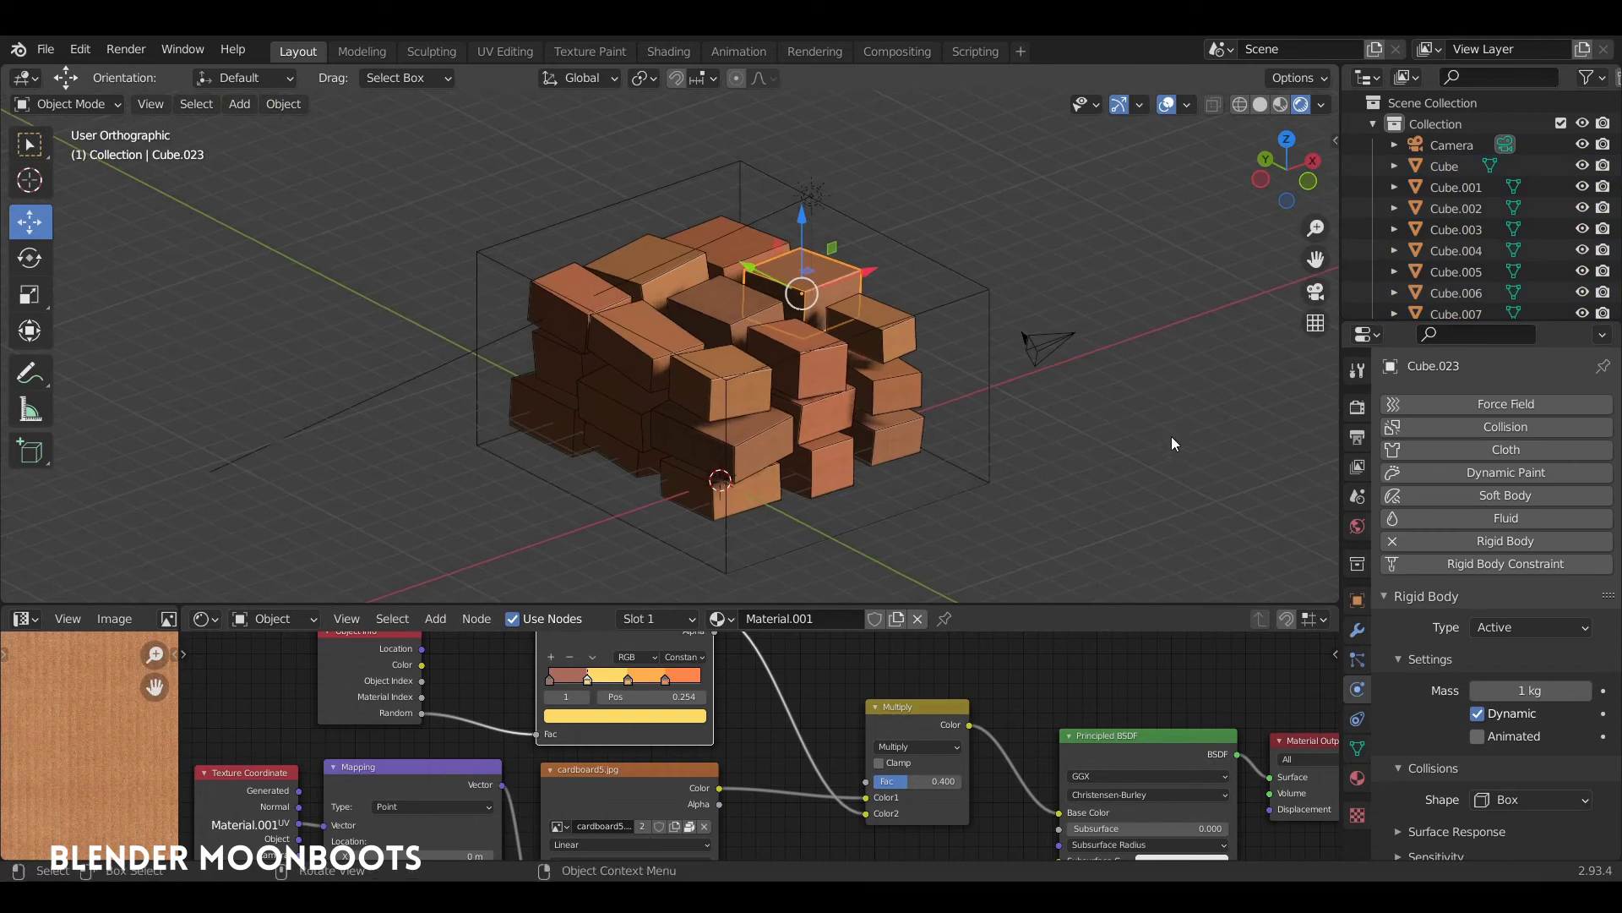
middle_drag(845, 397, 897, 393)
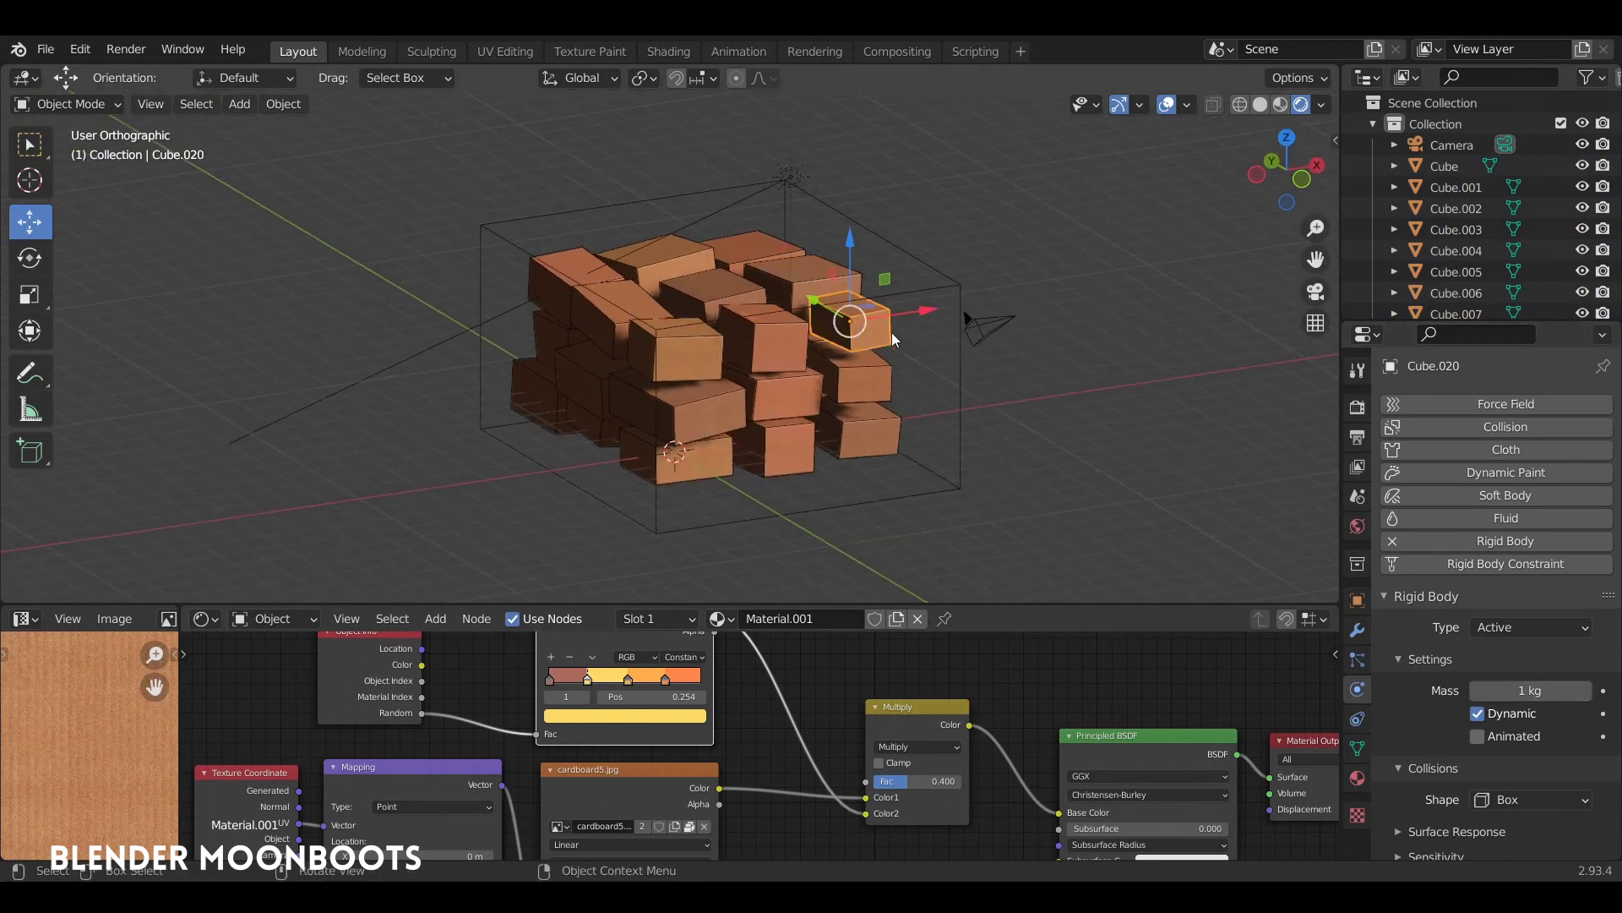
middle_drag(891, 332, 834, 379)
scroll(925, 316, up, 2)
scroll(976, 285, up, 2)
scroll(960, 322, up, 2)
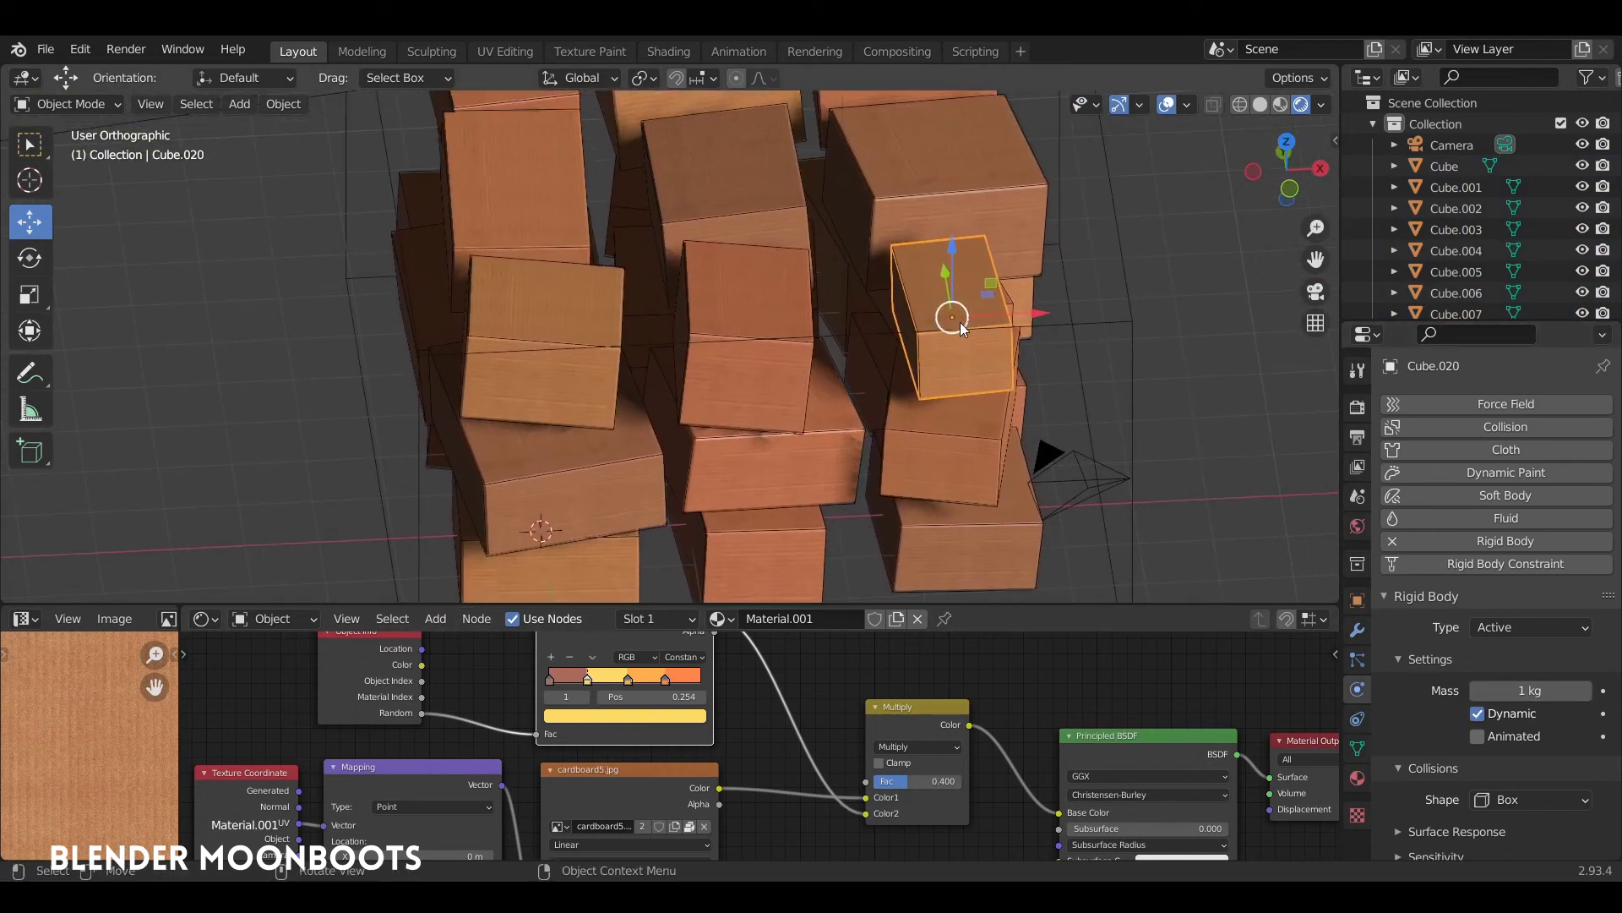
Step: Orbit around the selected box from a low angle, then pan to frame the whole pile
middle_drag(960, 322, 987, 308)
scroll(987, 307, up, 3)
scroll(994, 292, up, 1)
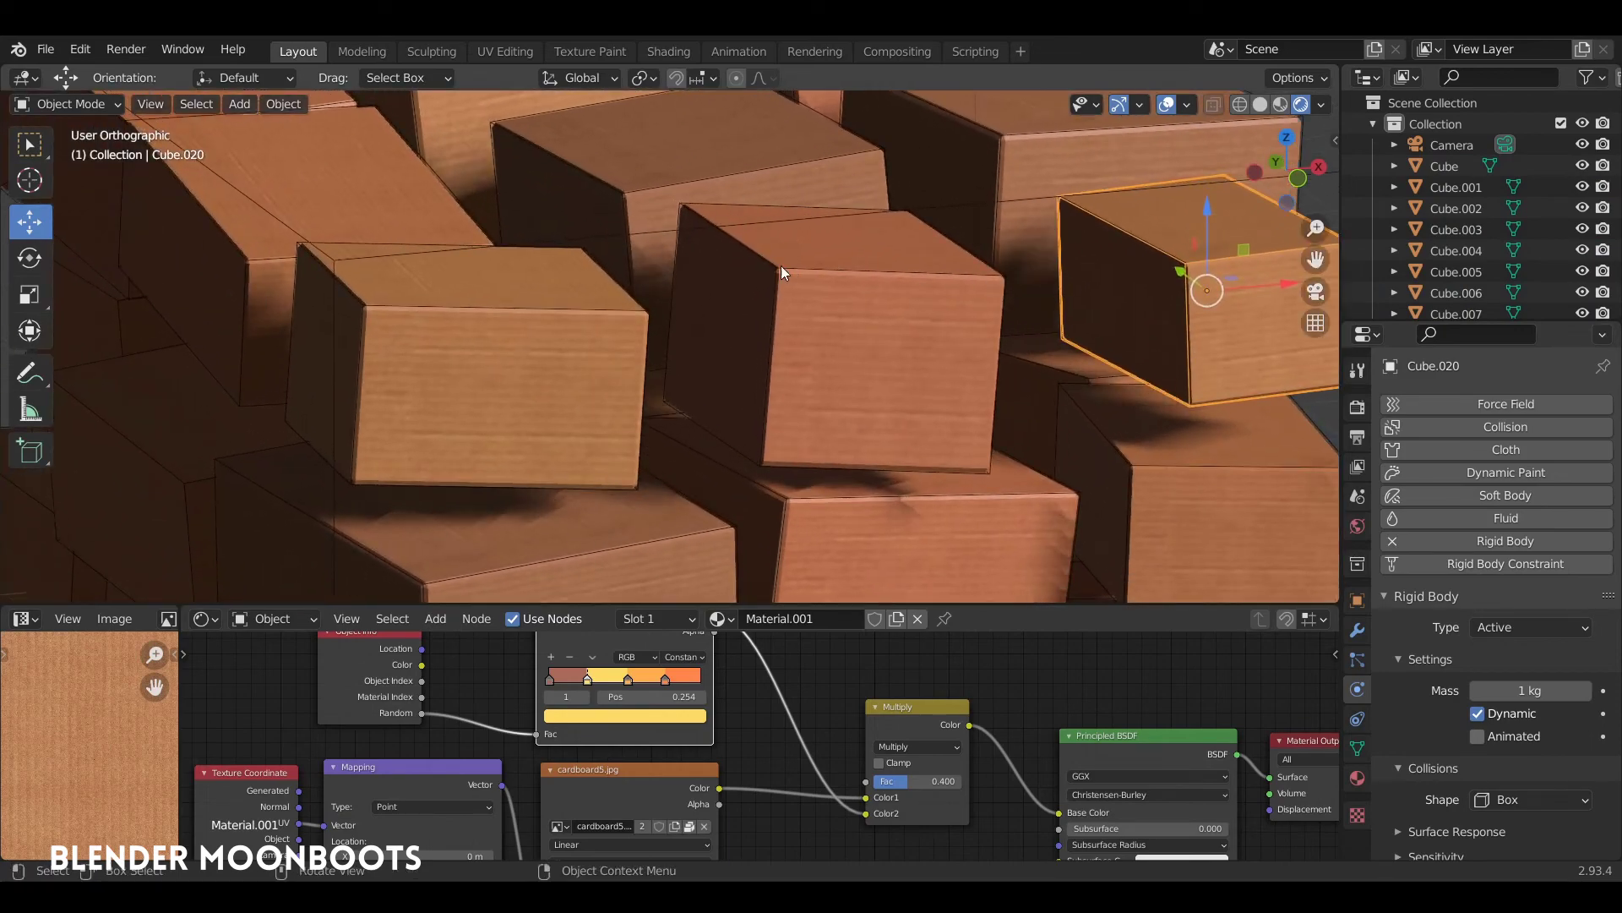
mouse_move(754, 337)
middle_down()
mouse_move(740, 309)
mouse_move(662, 318)
mouse_move(825, 338)
middle_up()
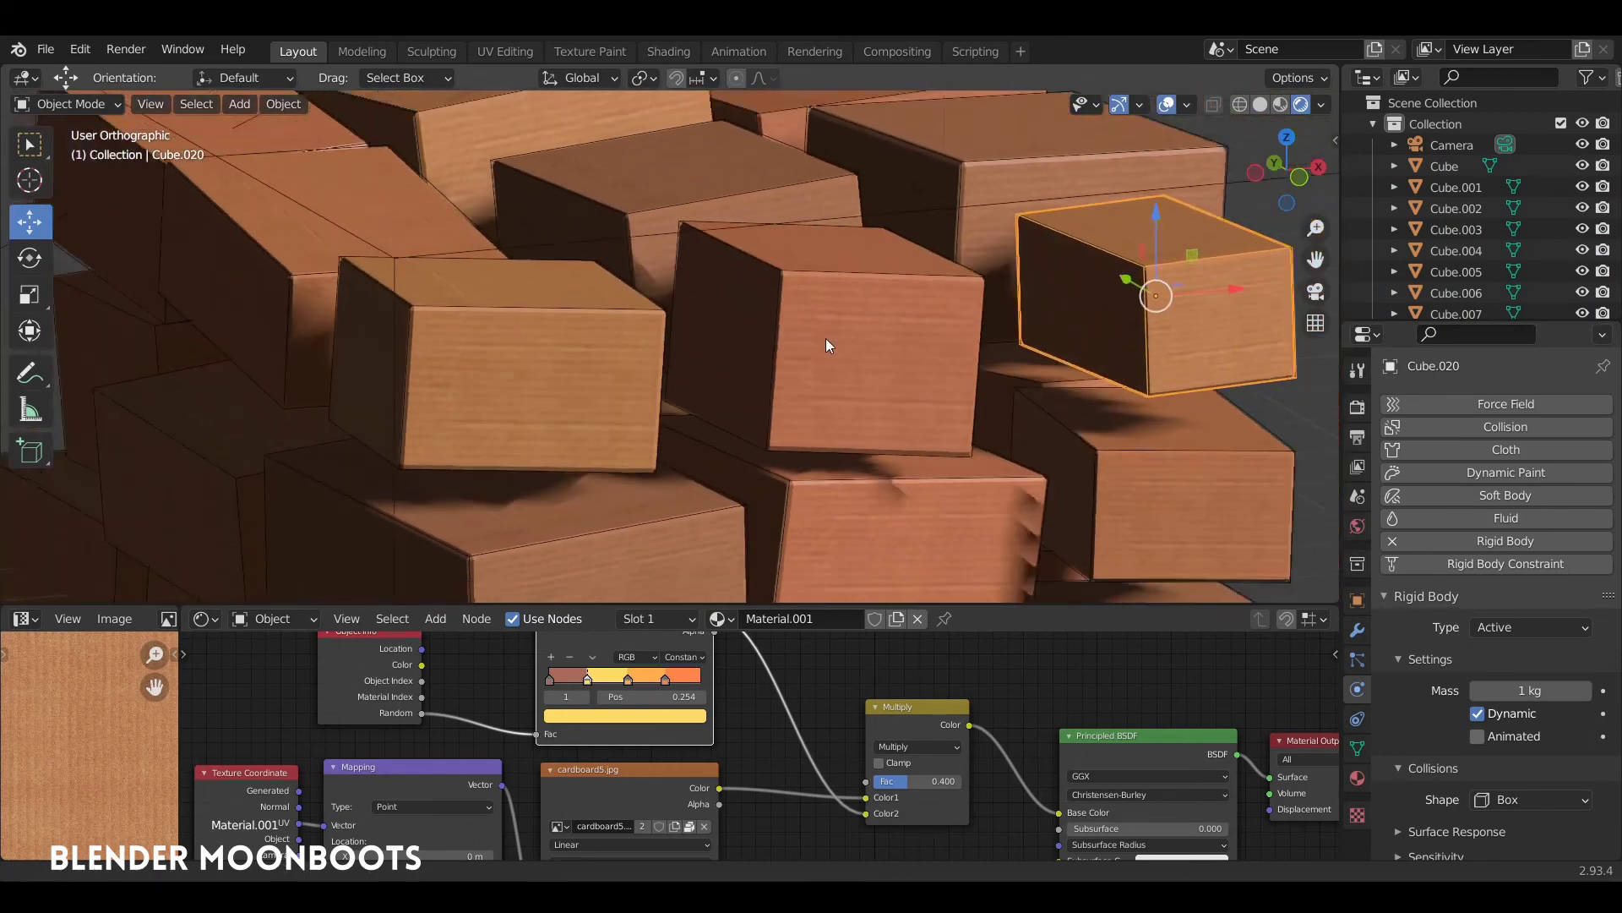
scroll(825, 338, down, 5)
mouse_move(844, 428)
shift+middle_down()
mouse_move(869, 378)
mouse_move(1166, 266)
mouse_move(1133, 446)
mouse_move(1132, 406)
shift+middle_up()
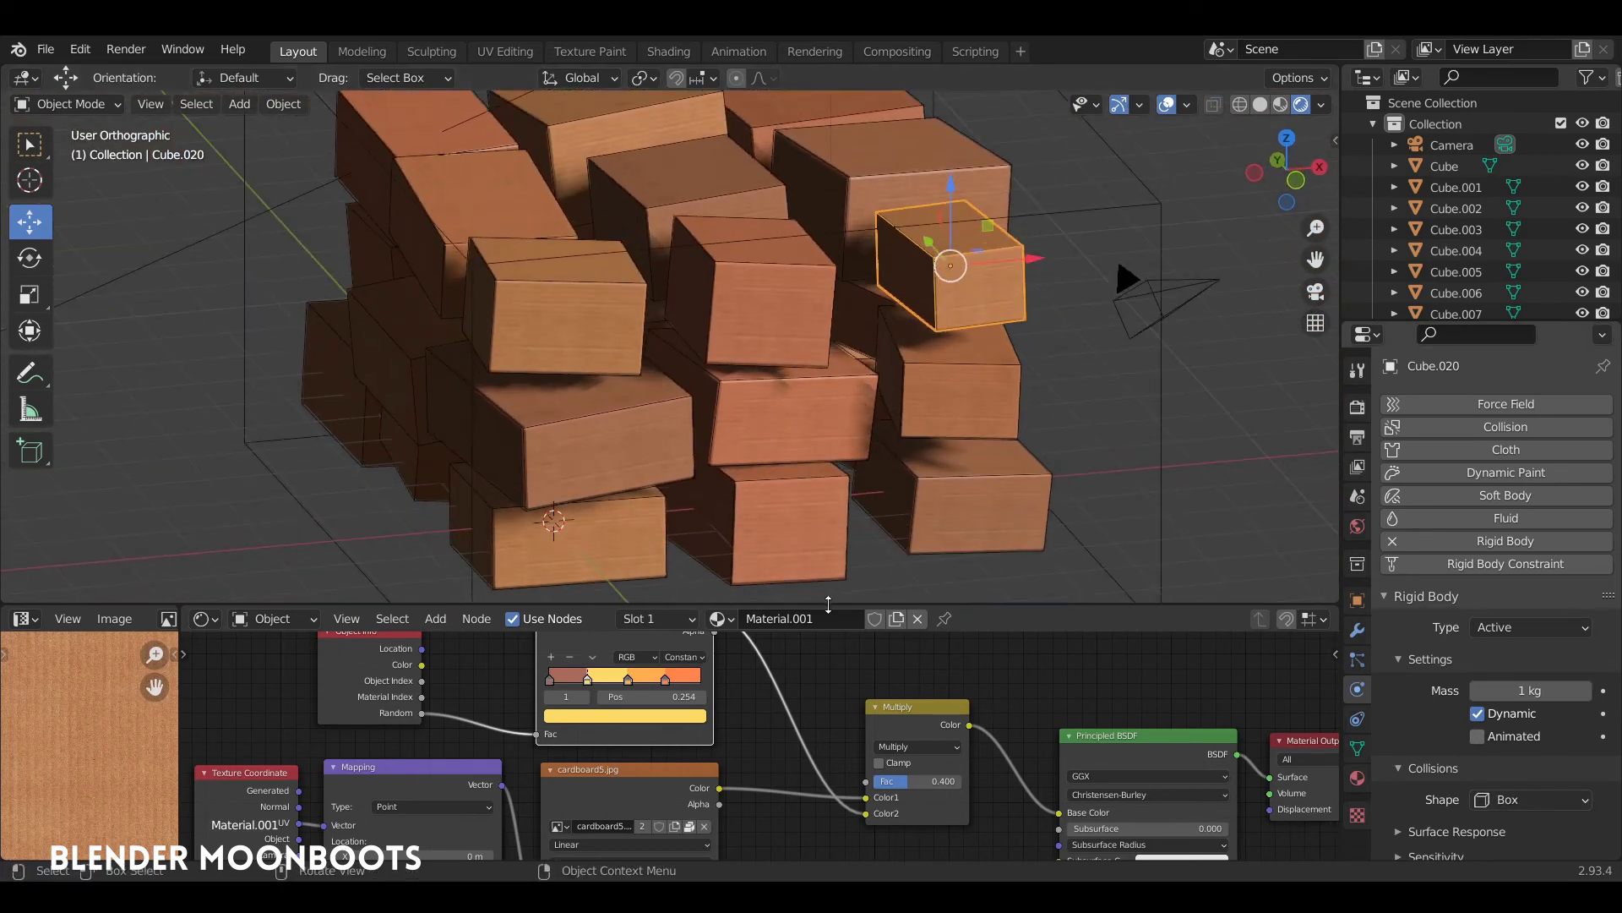
Step: Swap the shader nodes for the Dope Sheet timeline and play the simulation briefly
key(shift+F12)
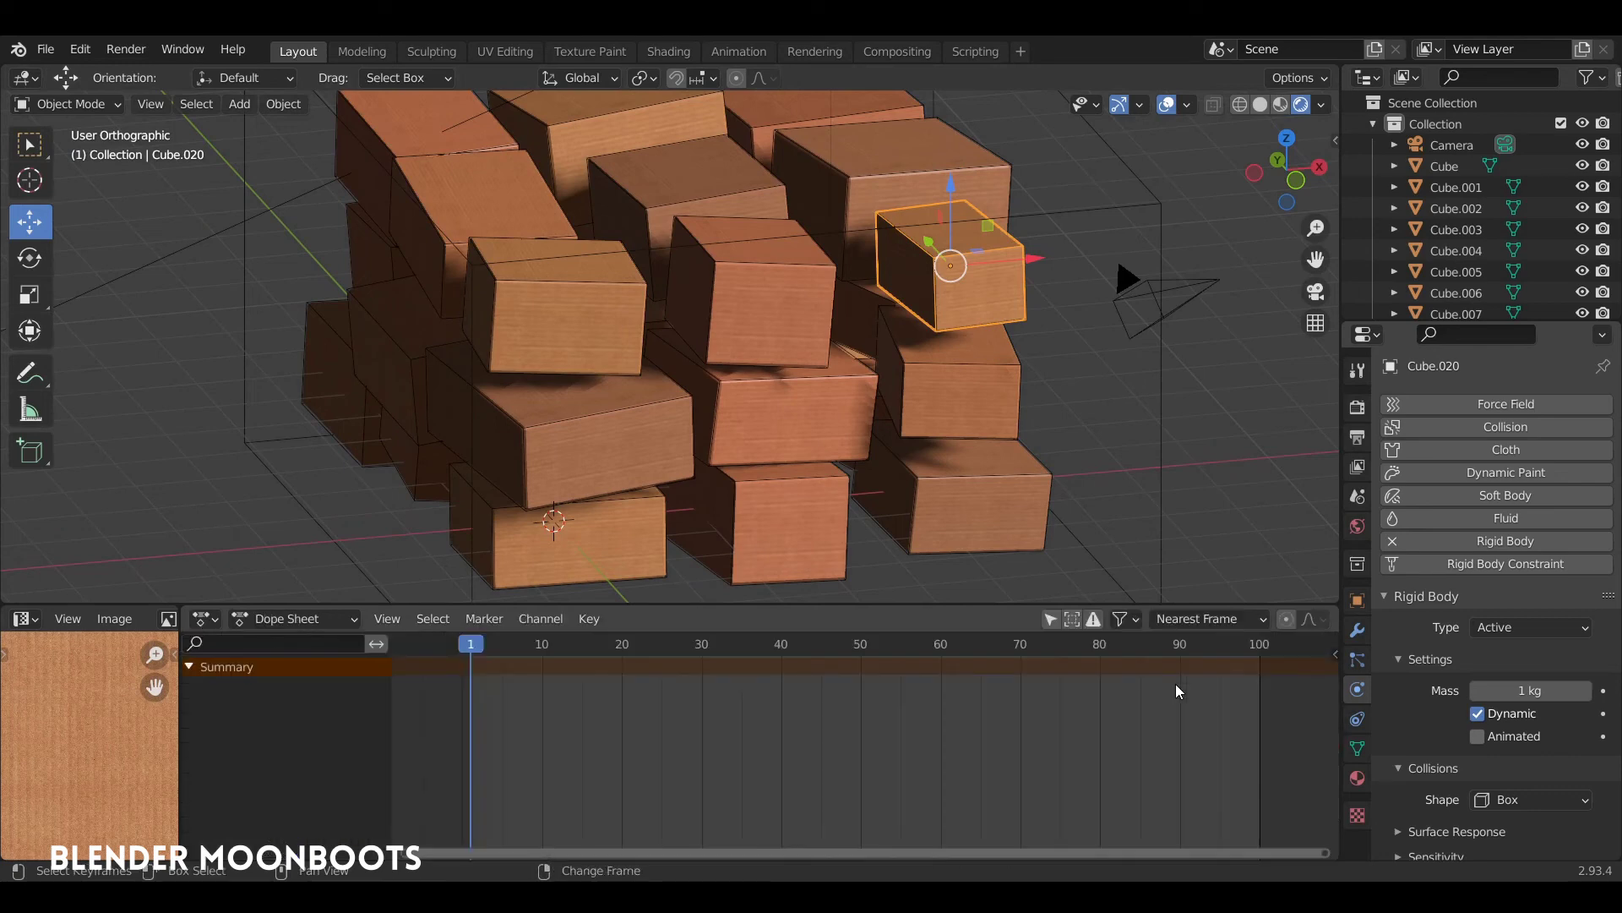
drag(575, 608, 592, 632)
key(space)
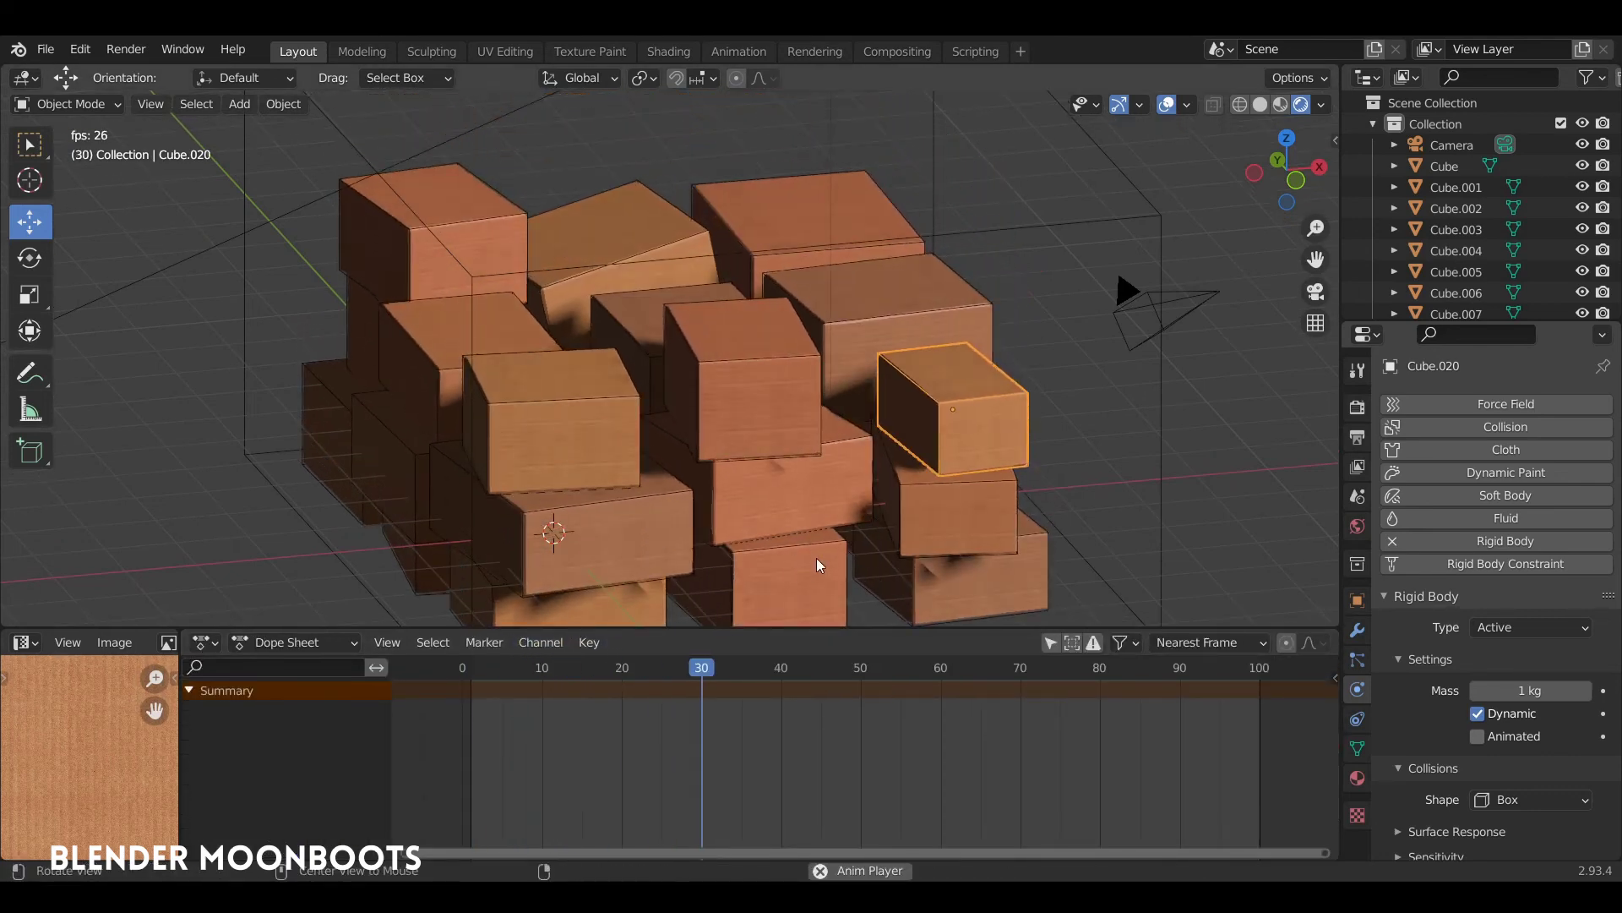
mouse_move(820, 560)
middle_down()
mouse_move(870, 550)
mouse_move(782, 550)
middle_up()
key(space)
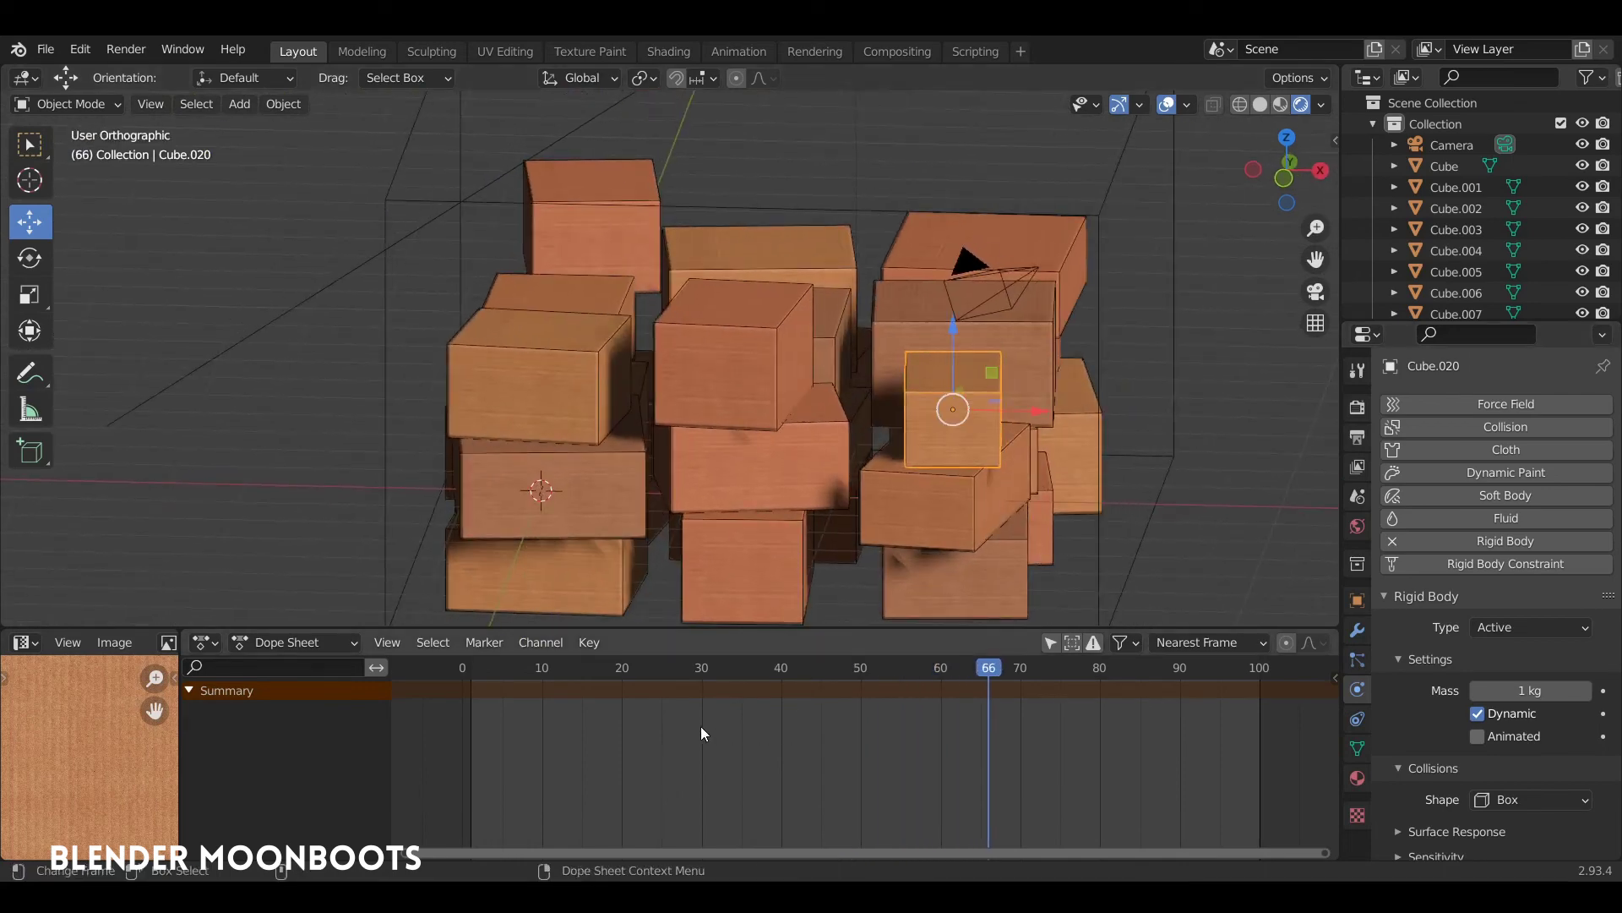
Step: Orbit to a higher angle and replay the simulation
drag(608, 668, 462, 667)
mouse_move(712, 505)
middle_down()
mouse_move(695, 534)
mouse_move(832, 506)
mouse_move(856, 551)
middle_up()
key(space)
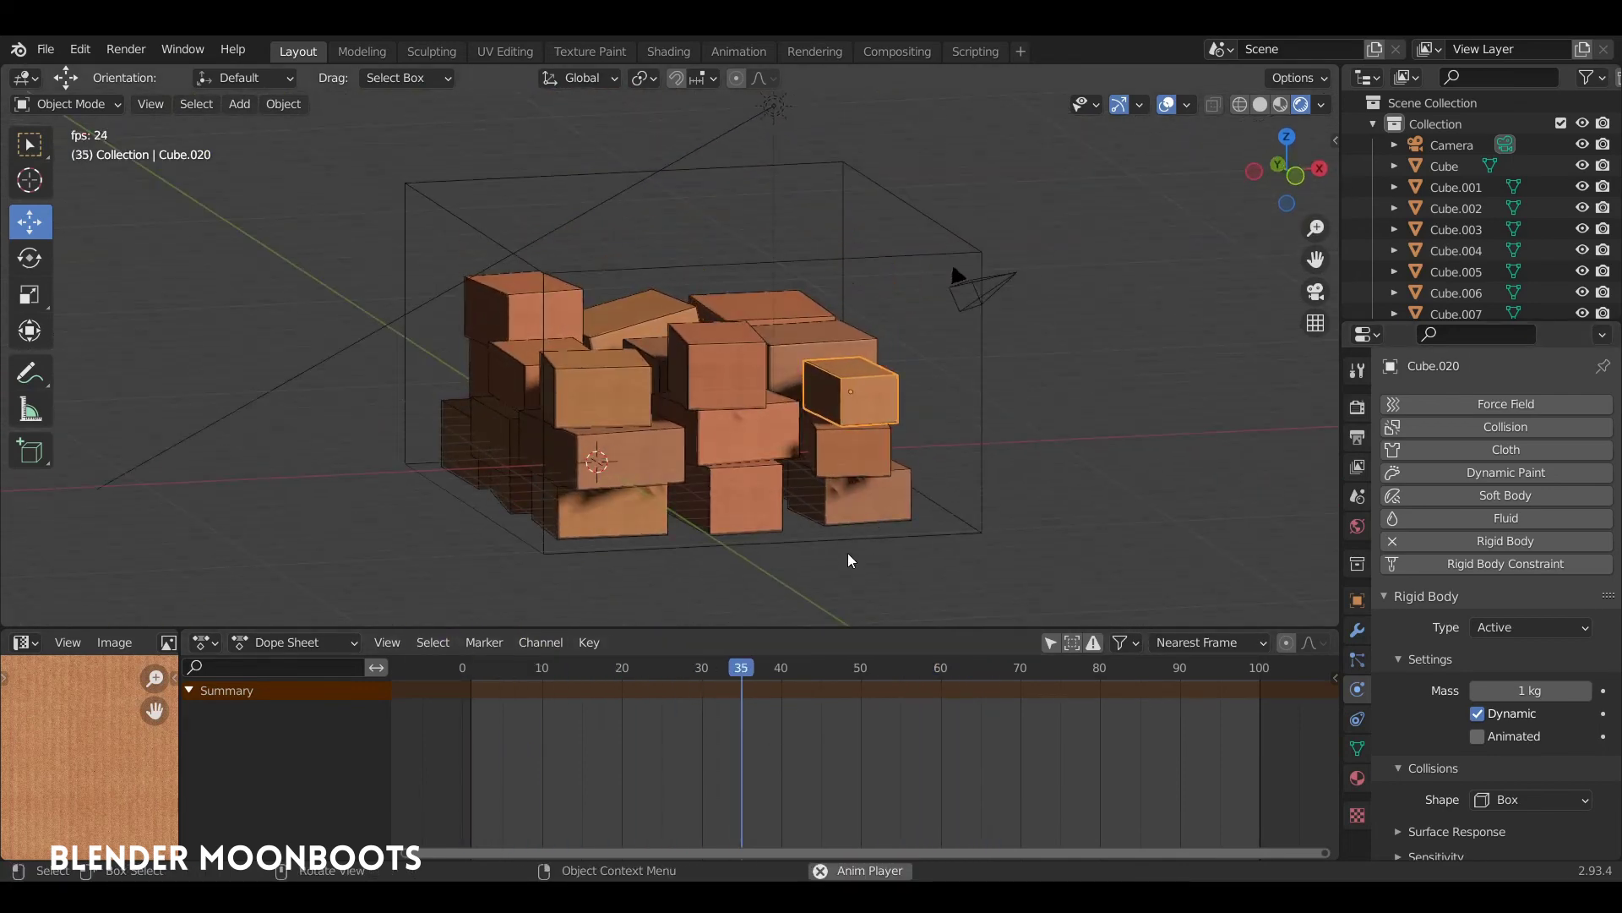
key(space)
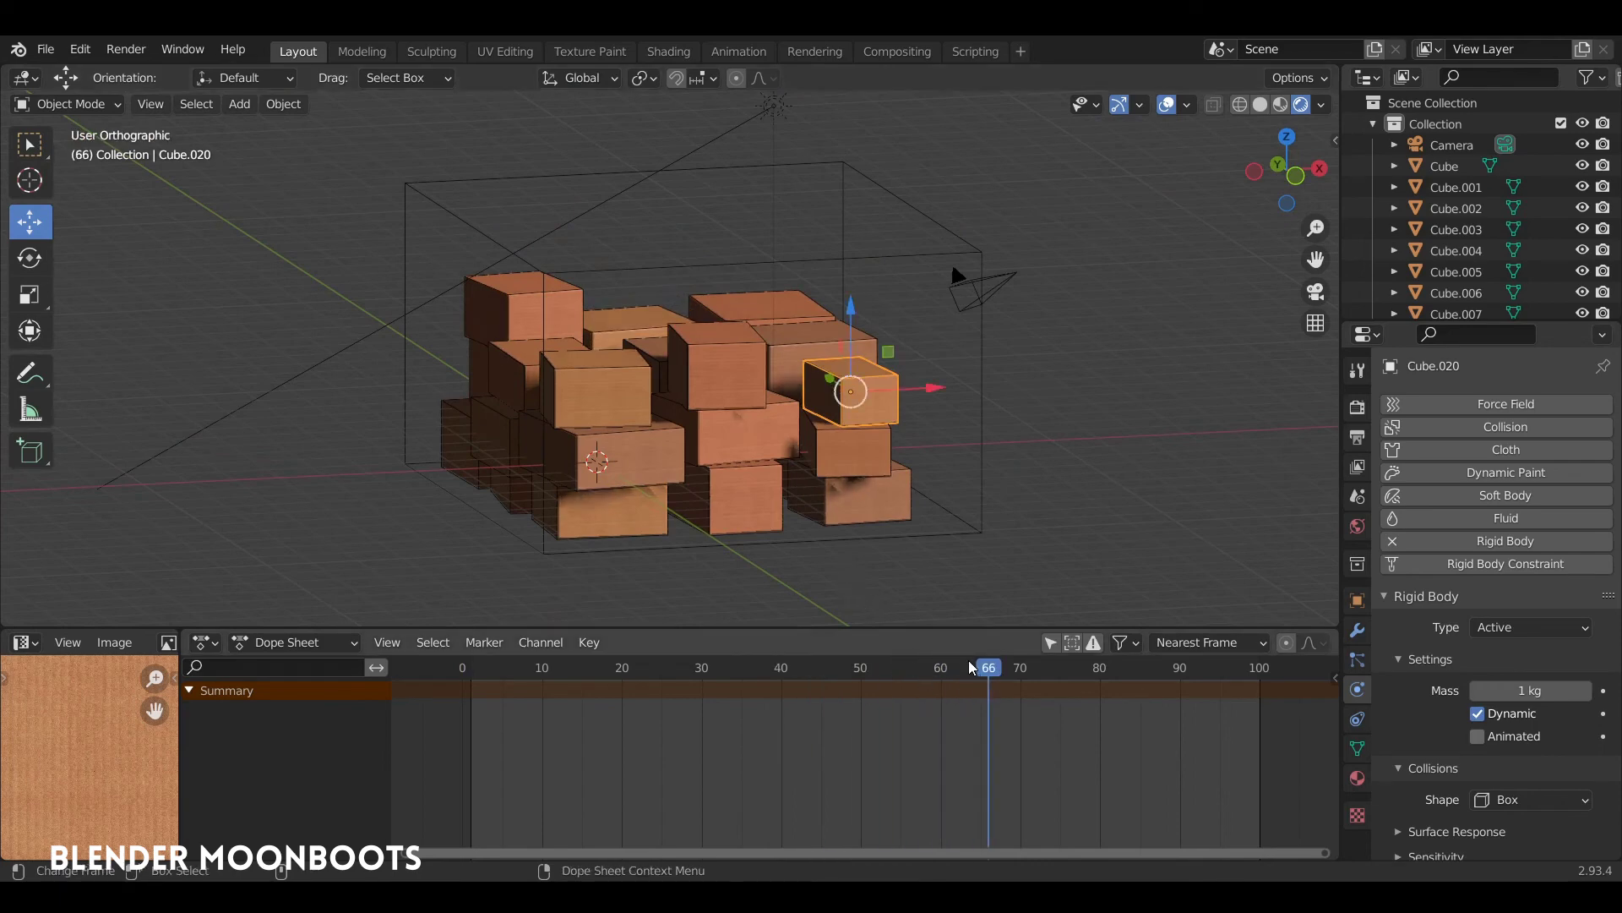
Step: Rewind to the first frame, hide viewport overlays, and replay the simulation
mouse_move(881, 481)
middle_down()
mouse_move(779, 491)
mouse_move(972, 473)
middle_up()
key(shift+Left)
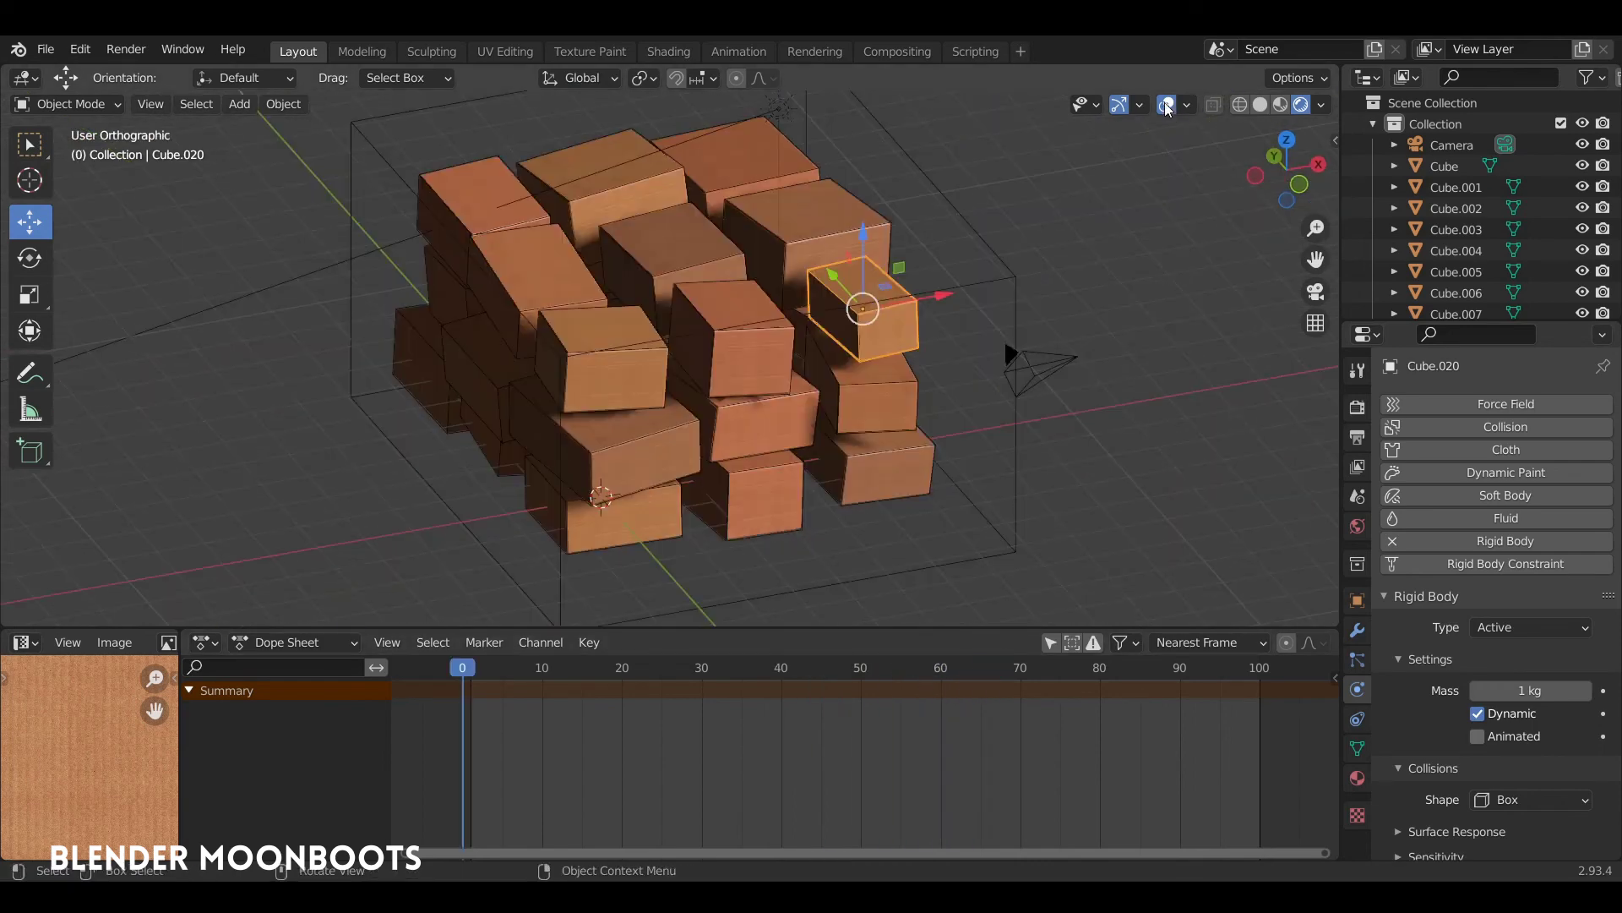
click(1167, 104)
key(space)
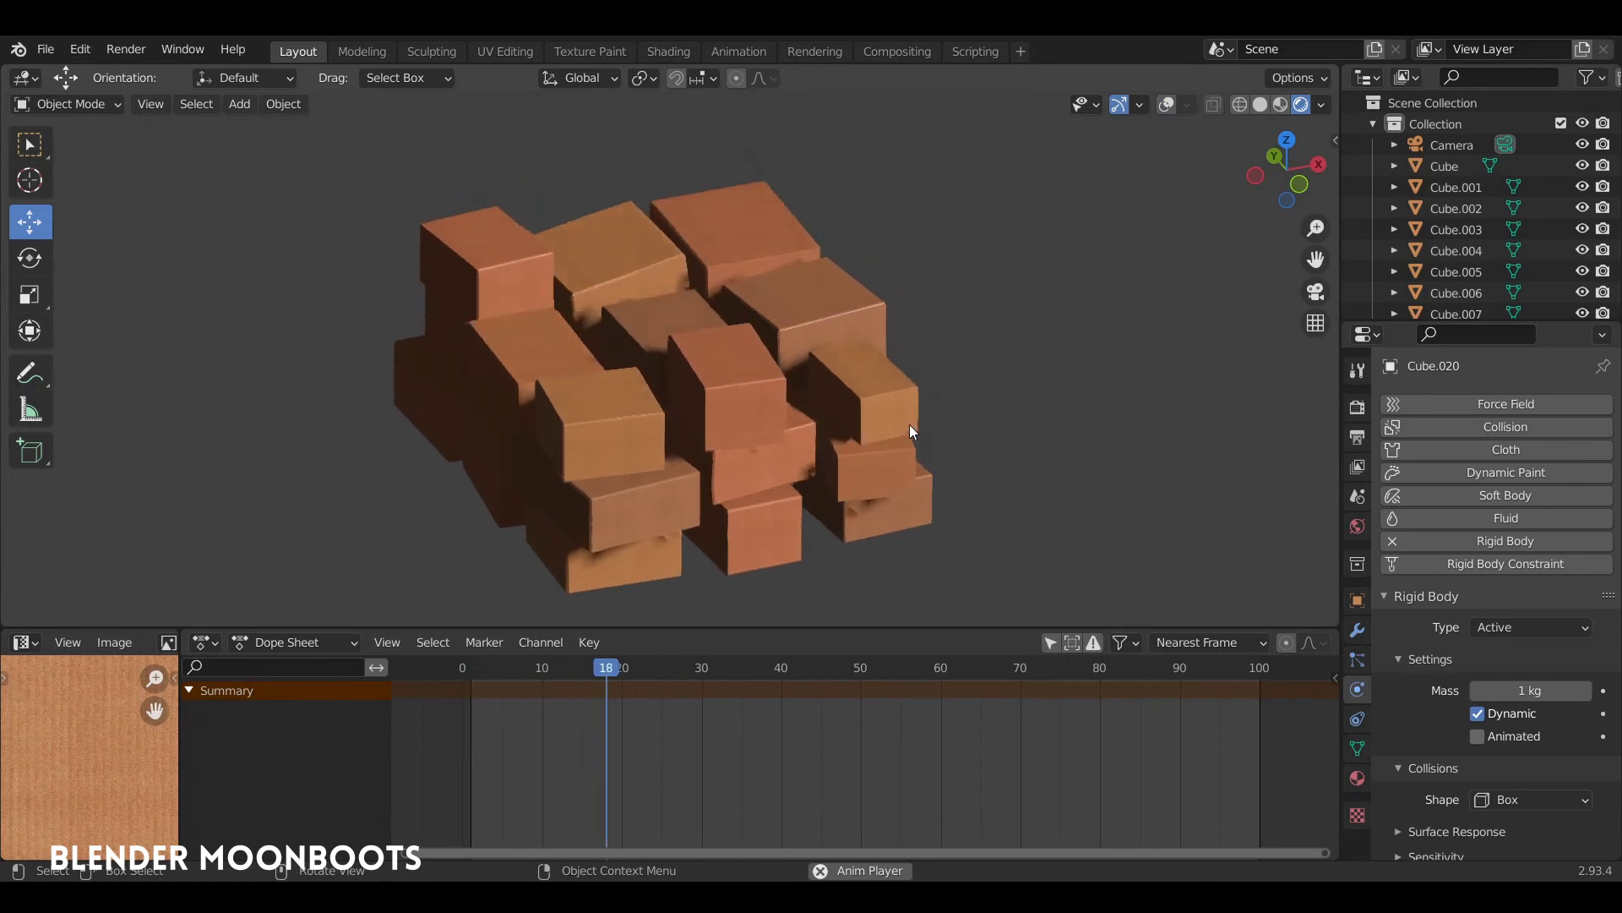
mouse_move(907, 479)
middle_down()
mouse_move(758, 460)
mouse_move(823, 488)
mouse_move(933, 498)
mouse_move(955, 455)
middle_up()
key(space)
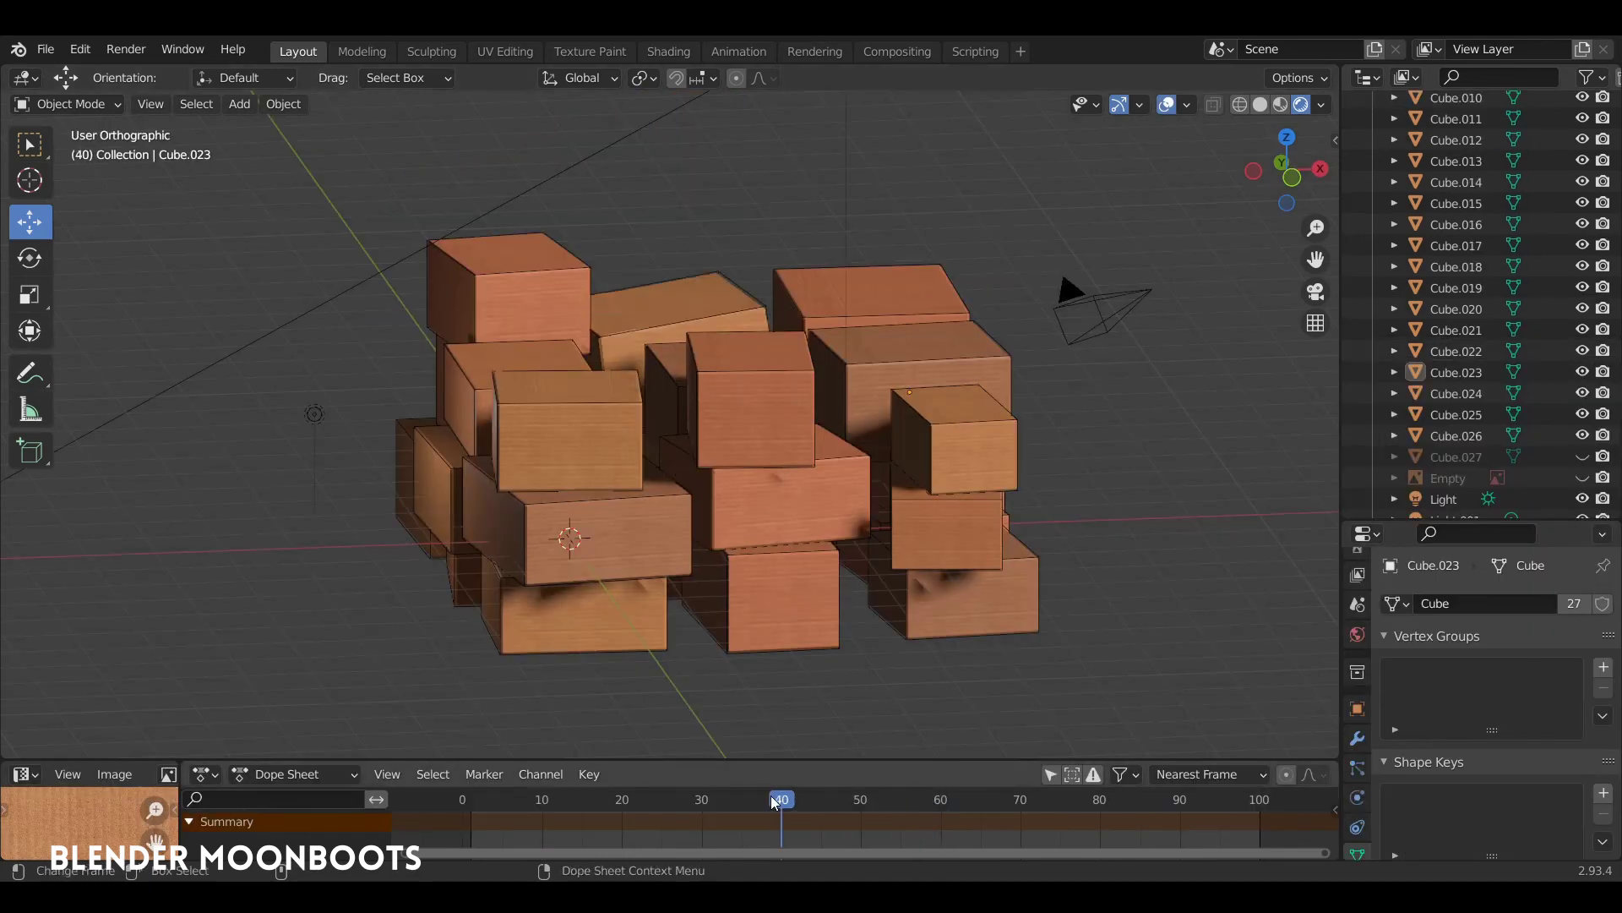
Step: Scrub the simulation frames and lasso-select all the cardboard boxes
mouse_move(774, 803)
mouse_down()
mouse_move(659, 803)
mouse_move(773, 803)
mouse_up()
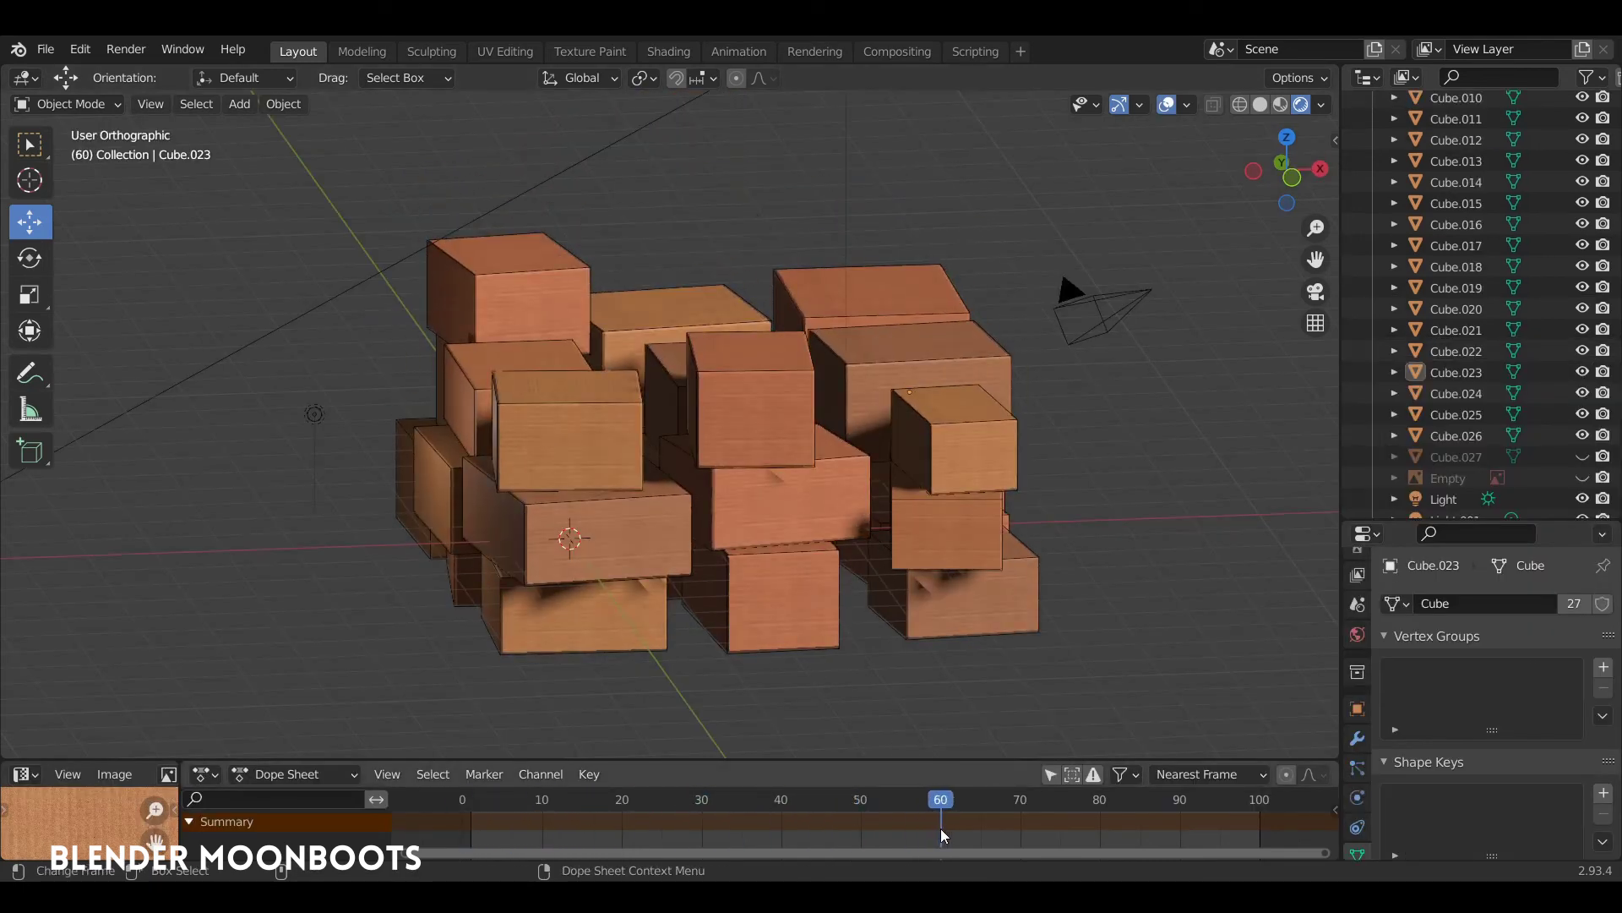
middle_drag(883, 604, 880, 530)
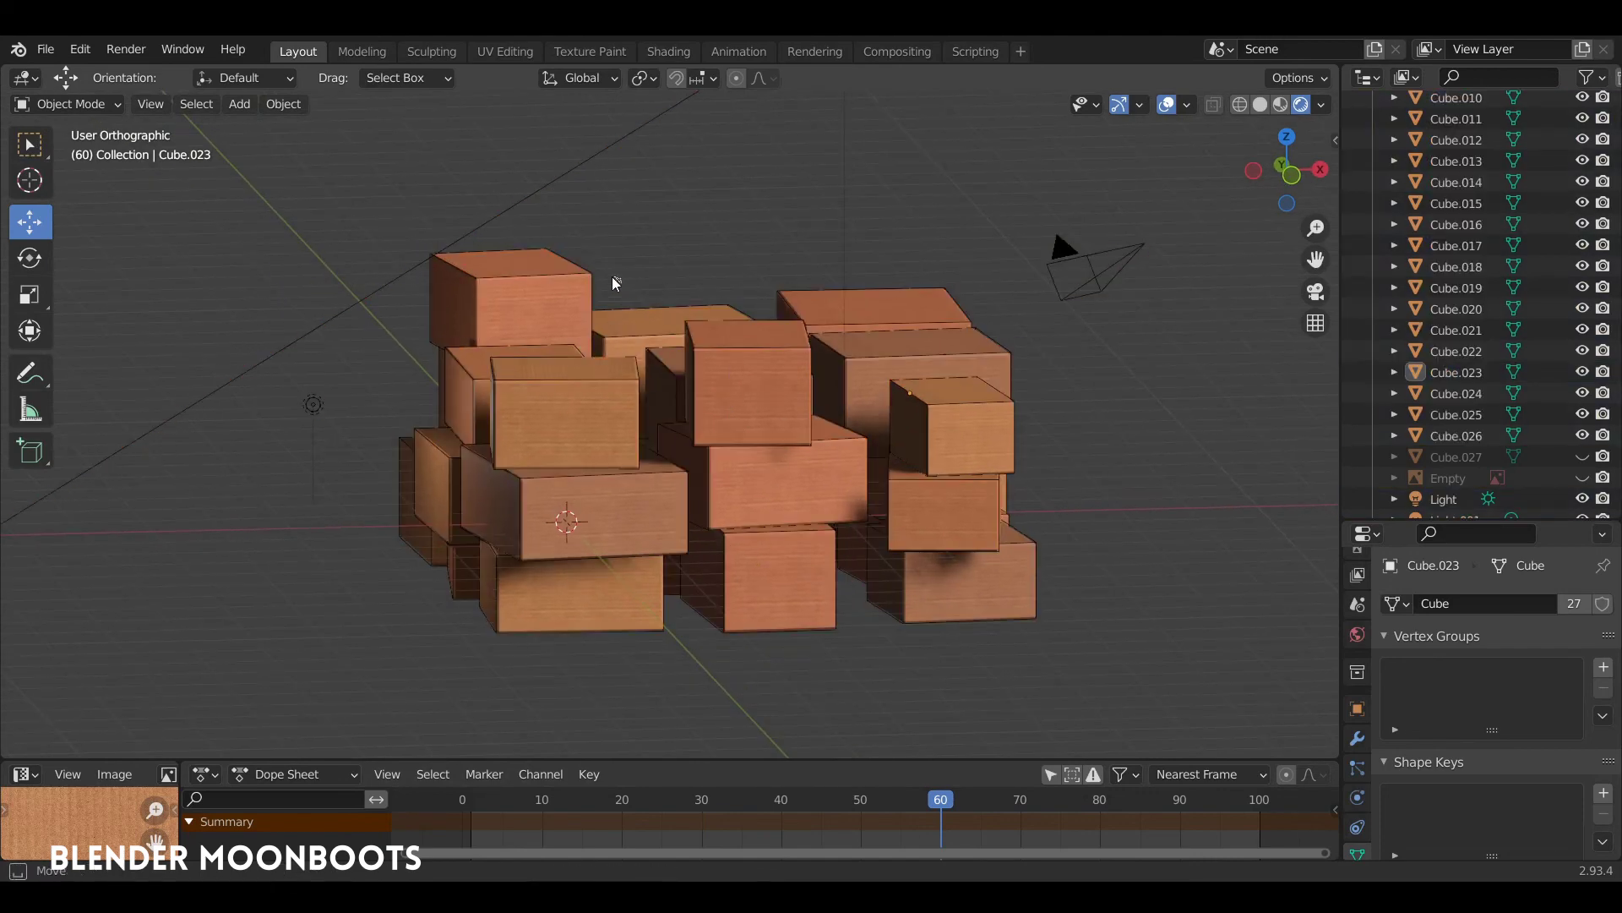
ctrl+right_drag(607, 341, 440, 473)
ctrl+shift+right_drag(845, 440, 853, 473)
mouse_move(647, 264)
ctrl+shift+right_down()
mouse_move(637, 279)
mouse_move(851, 358)
ctrl+shift+right_up()
mouse_move(852, 358)
middle_down()
mouse_move(646, 262)
mouse_move(874, 438)
mouse_move(879, 355)
middle_up()
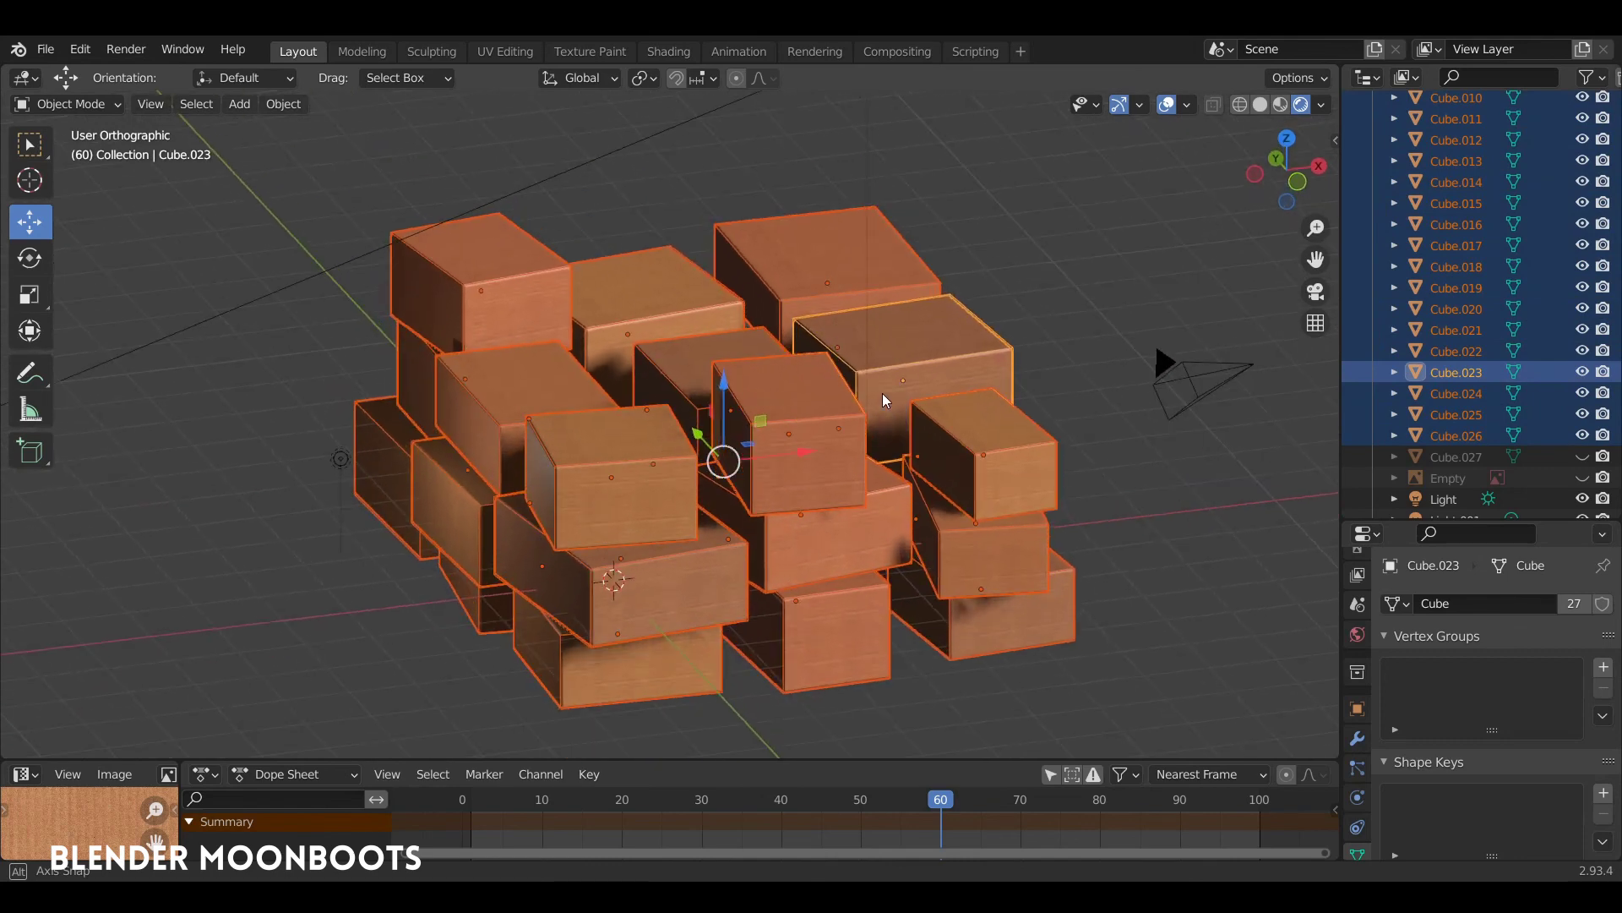
Step: Bake the rigid body simulation to keyframes with Start and End Frame 60
click(283, 103)
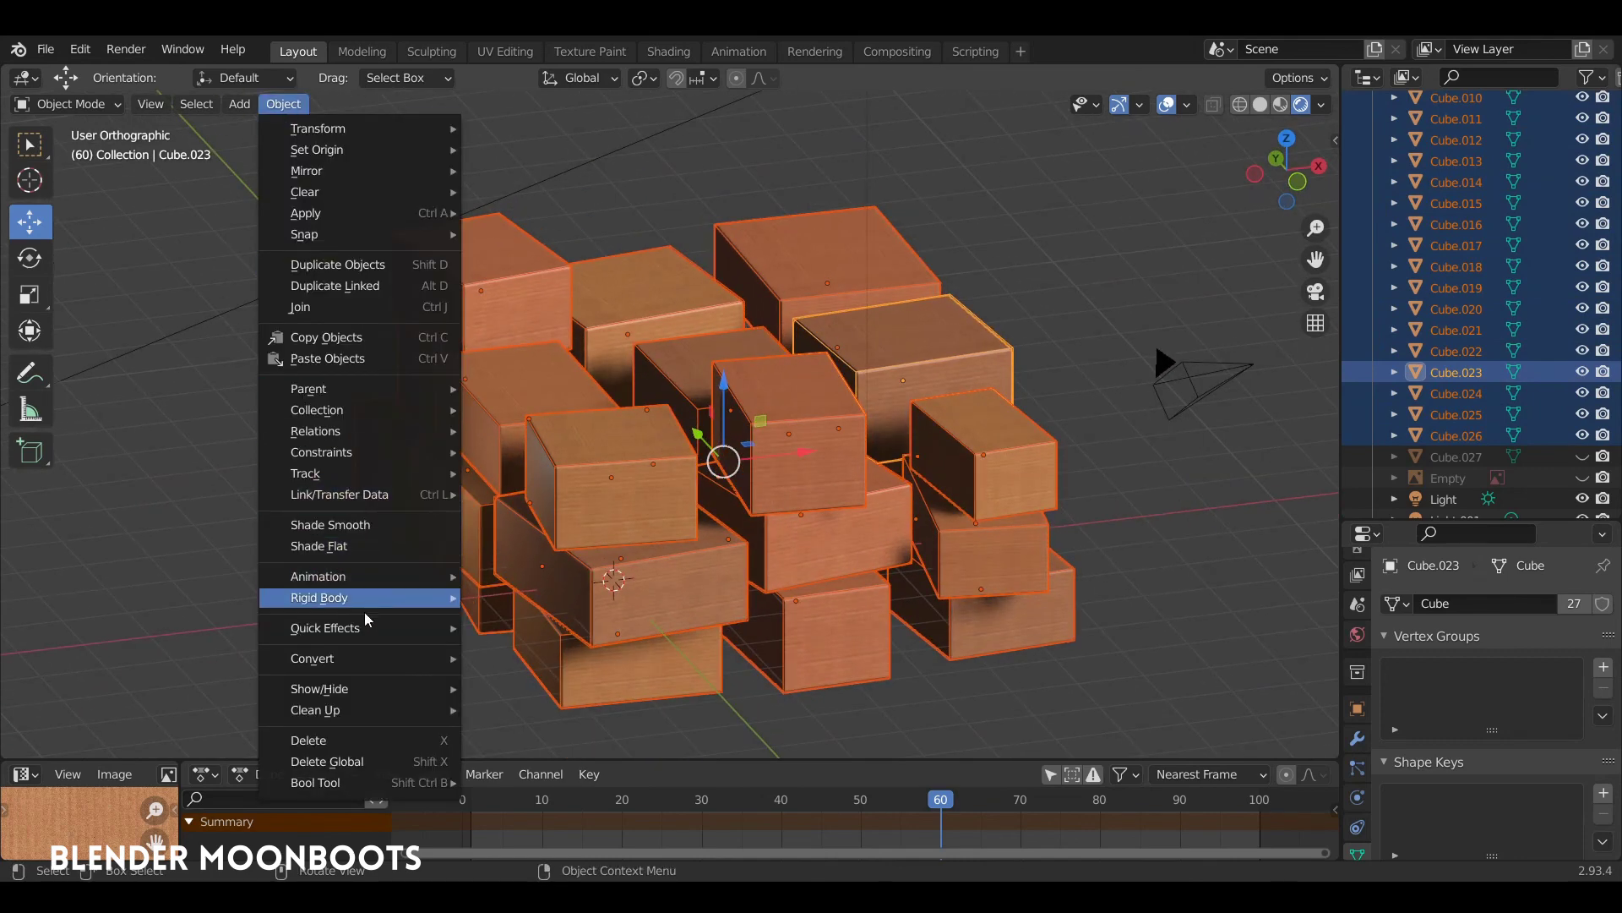
mouse_move(319, 596)
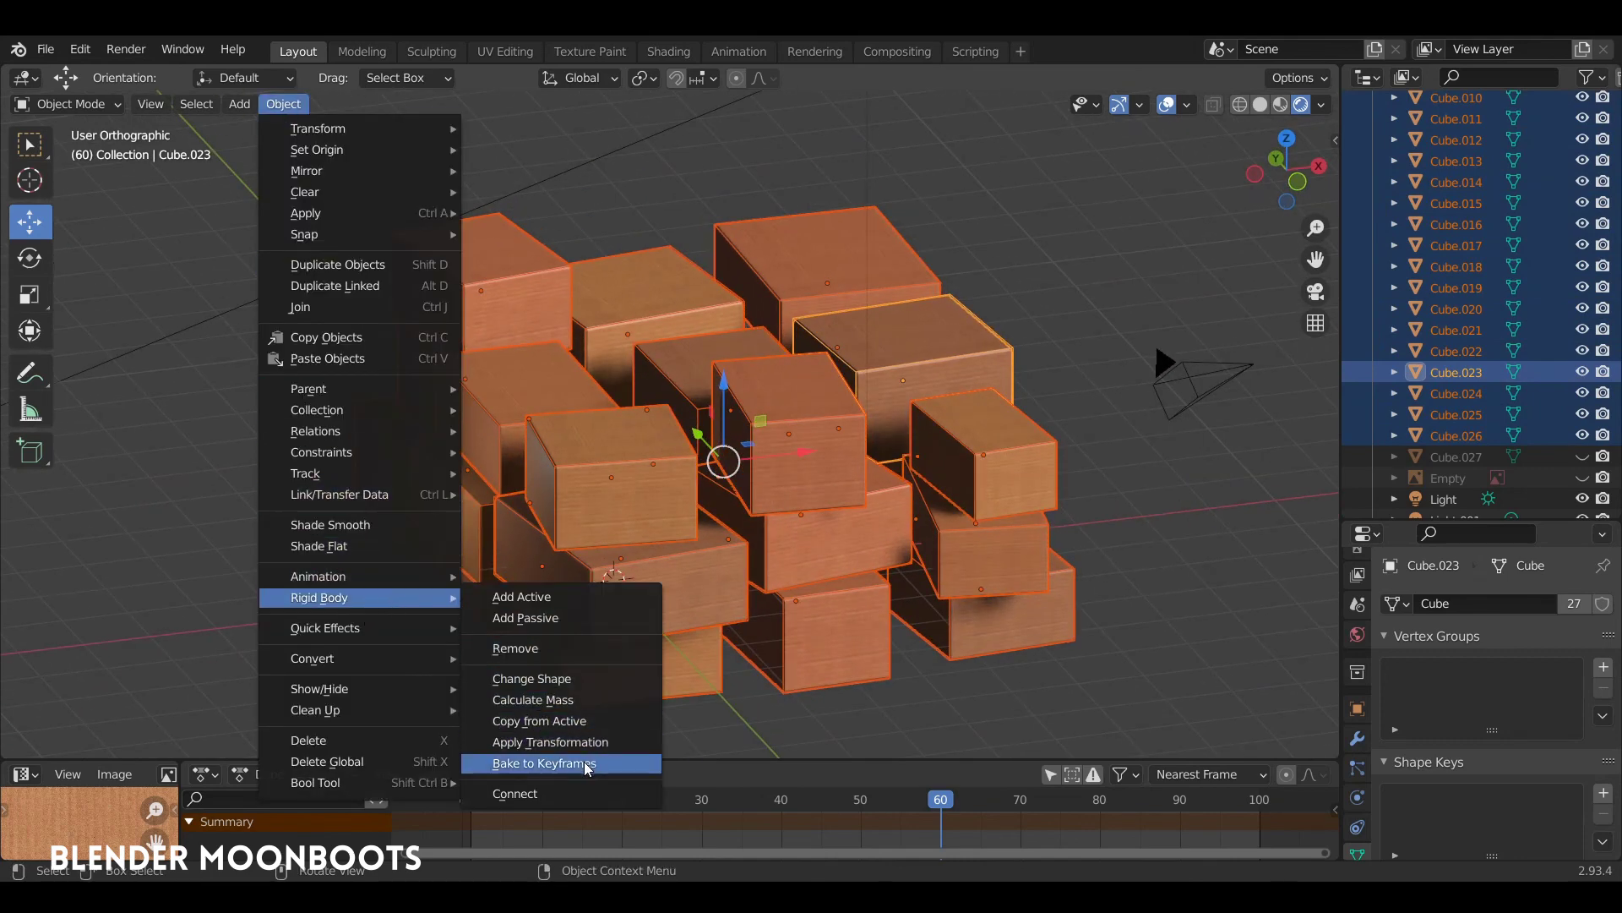
click(591, 765)
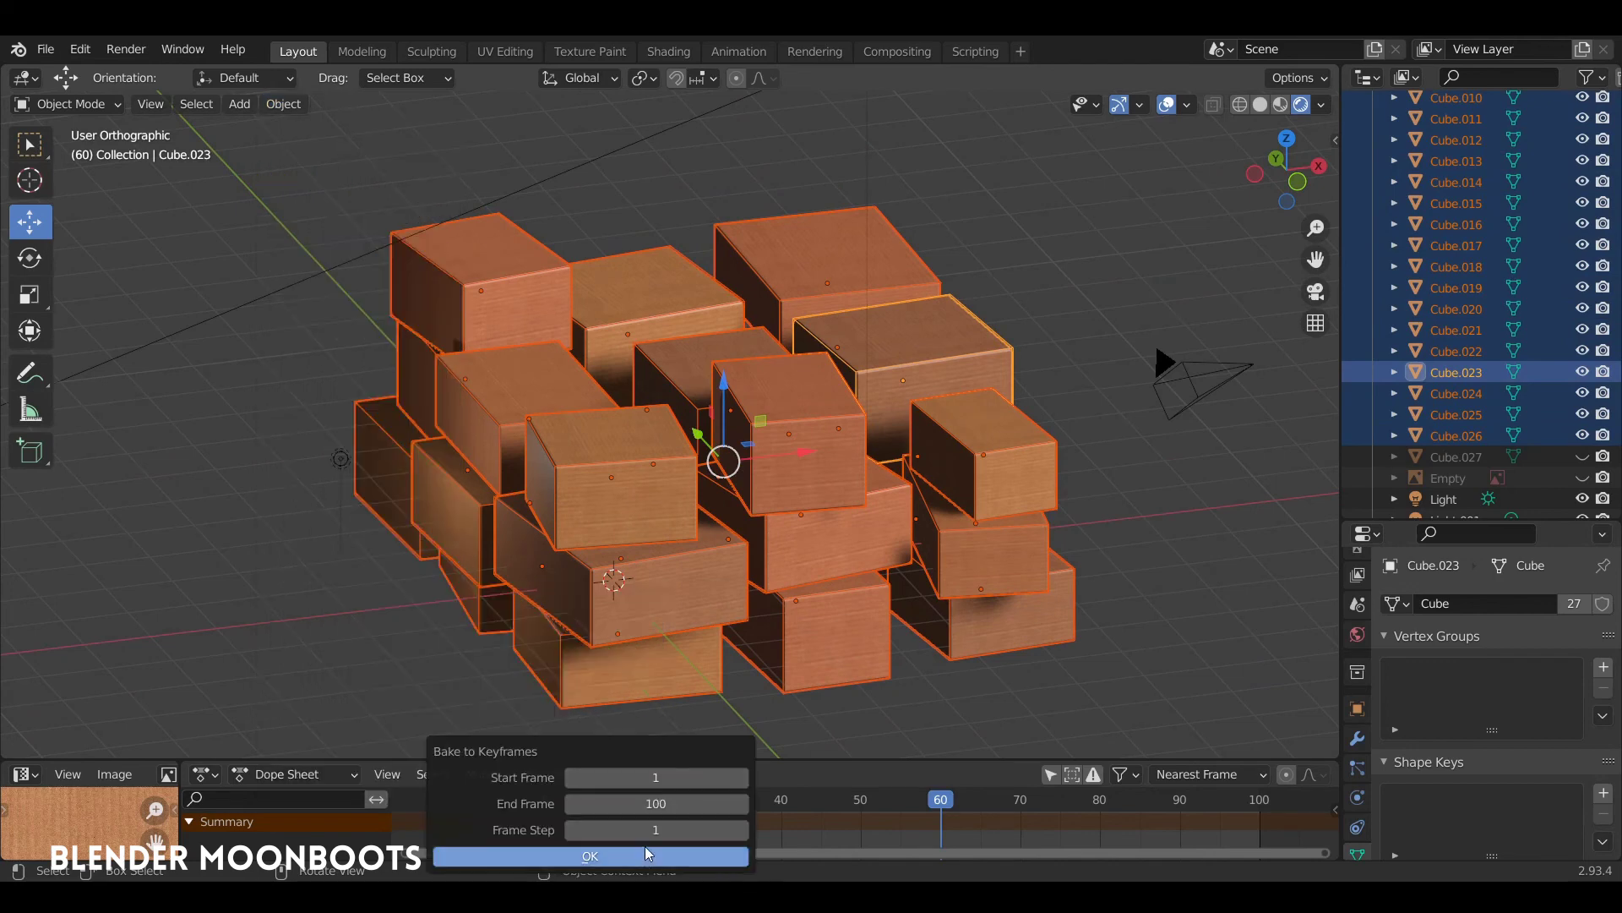
click(714, 777)
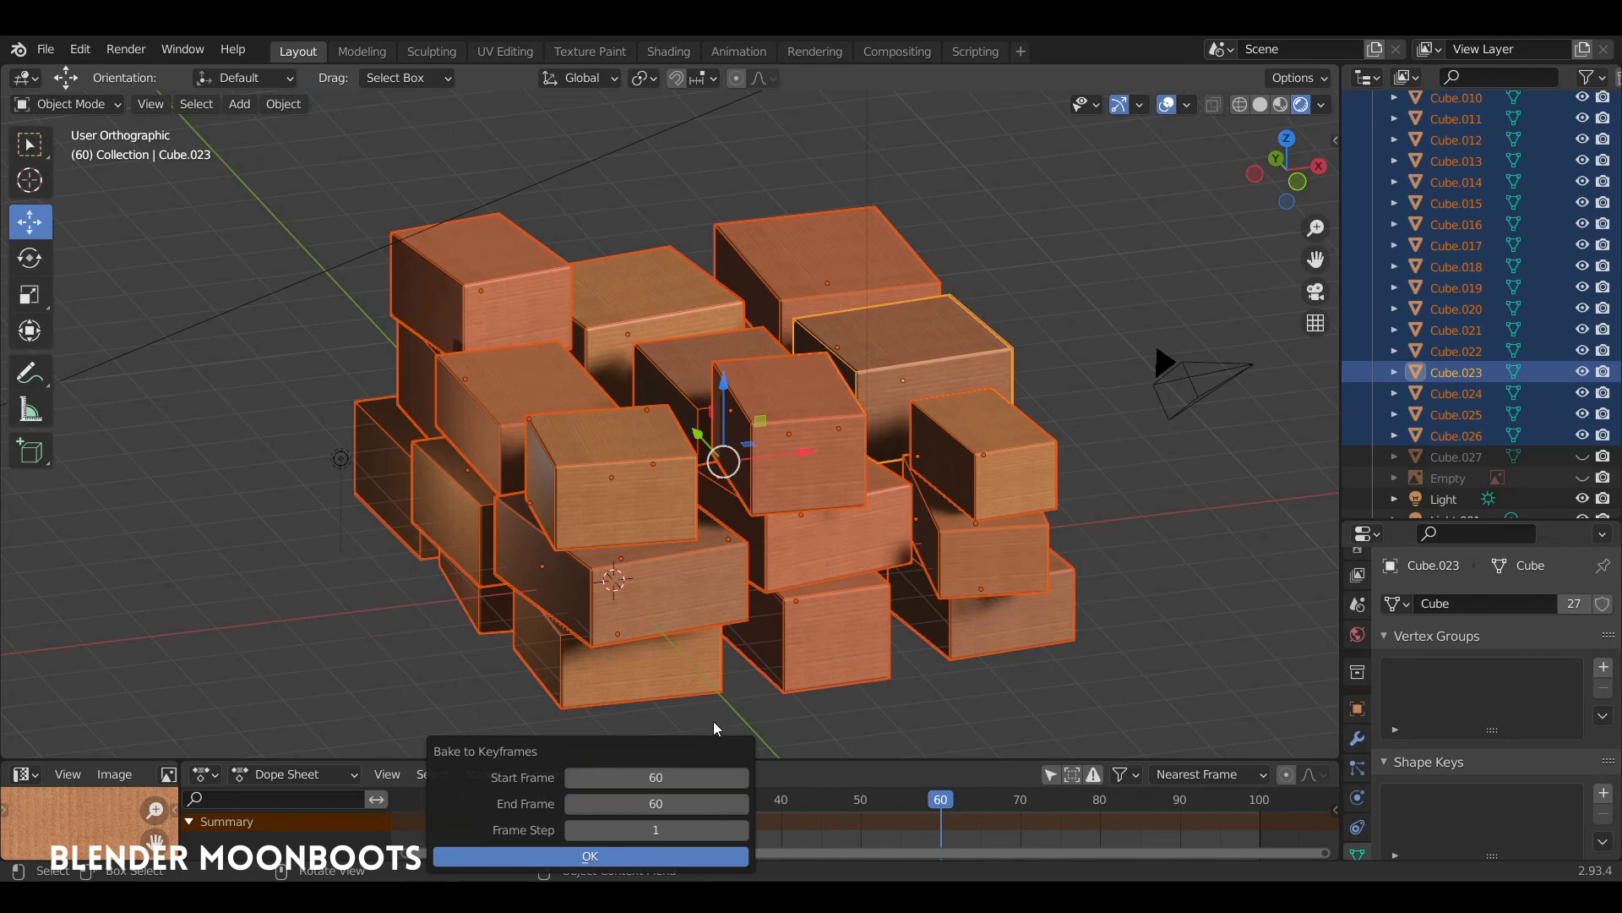
key(Return)
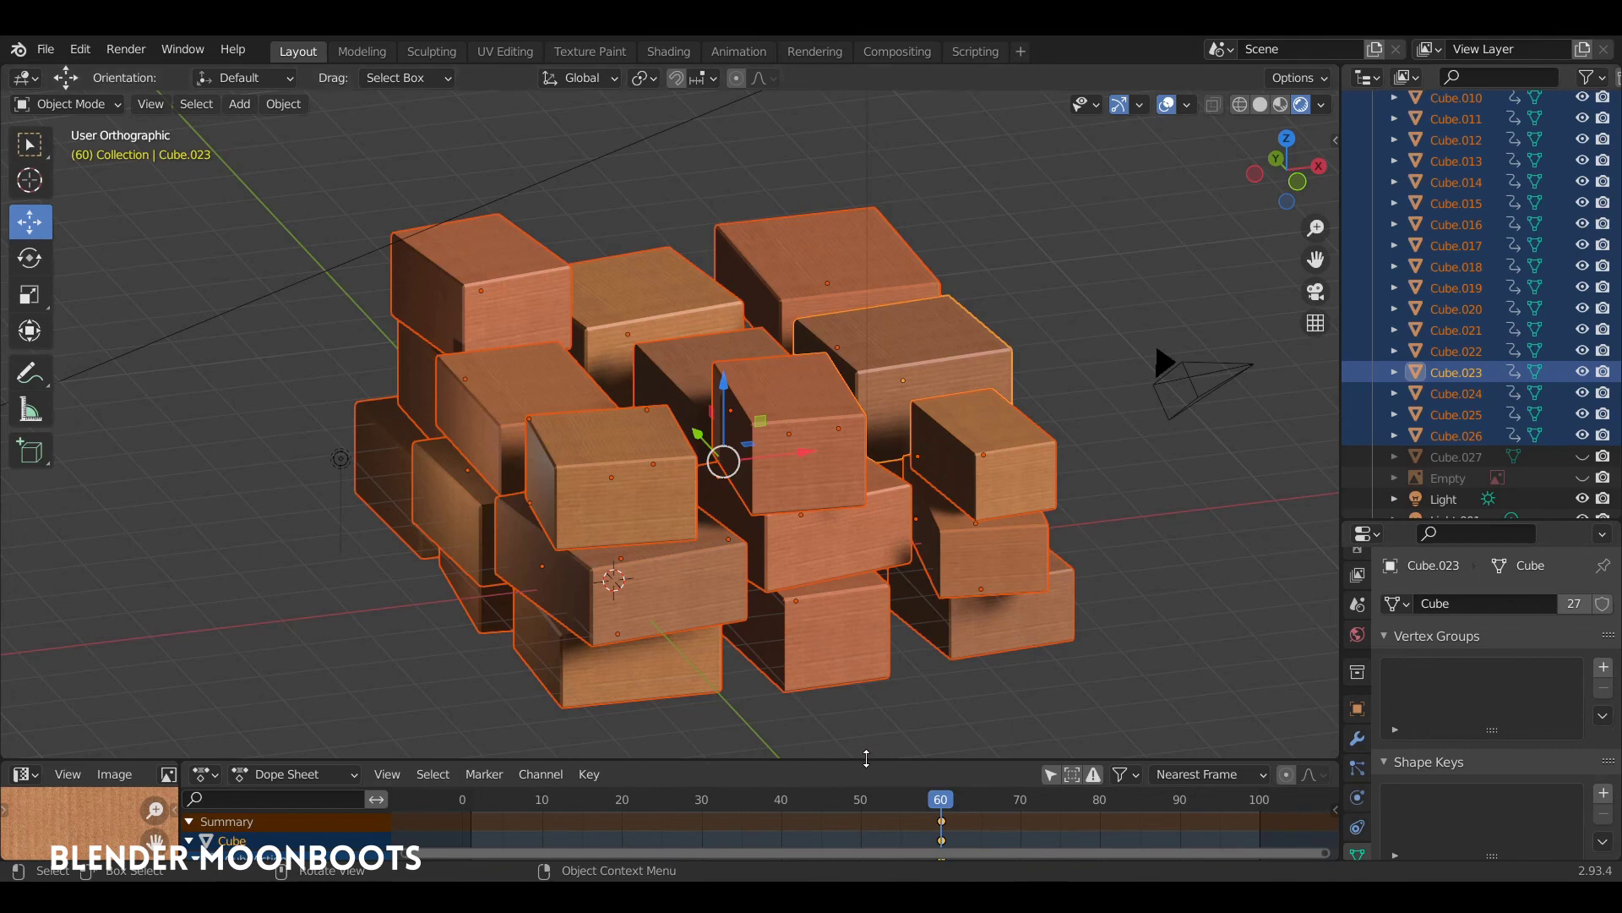
Step: Check the baked pose at frame 60 and inspect Cube.020's physics settings
drag(887, 759, 946, 712)
drag(955, 771, 708, 763)
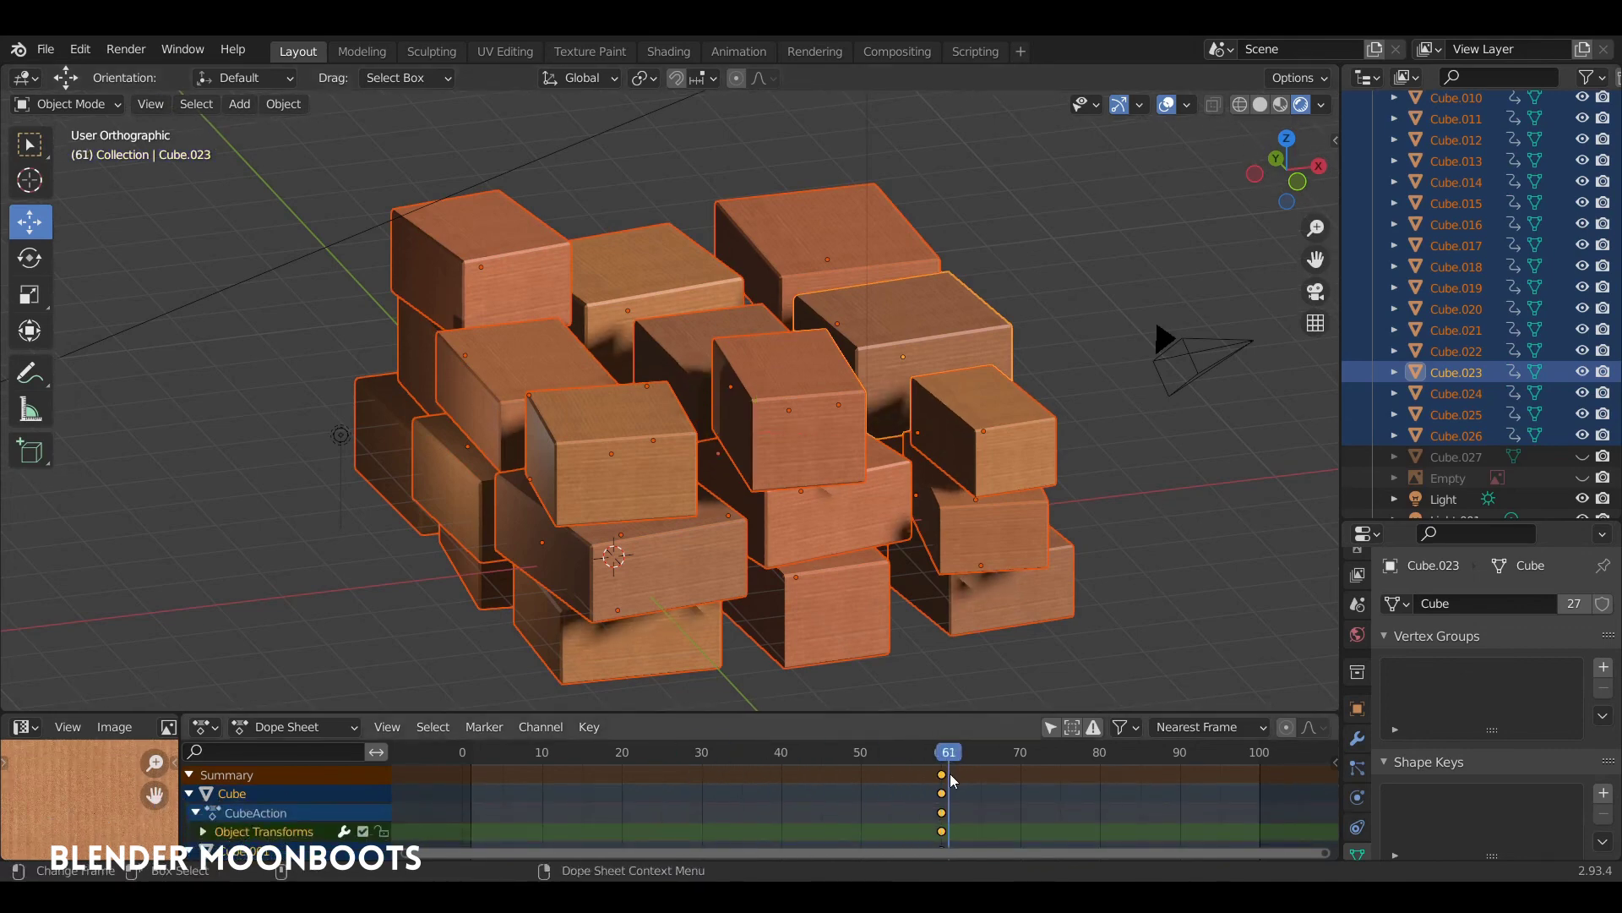
drag(952, 779, 942, 779)
click(725, 422)
click(984, 431)
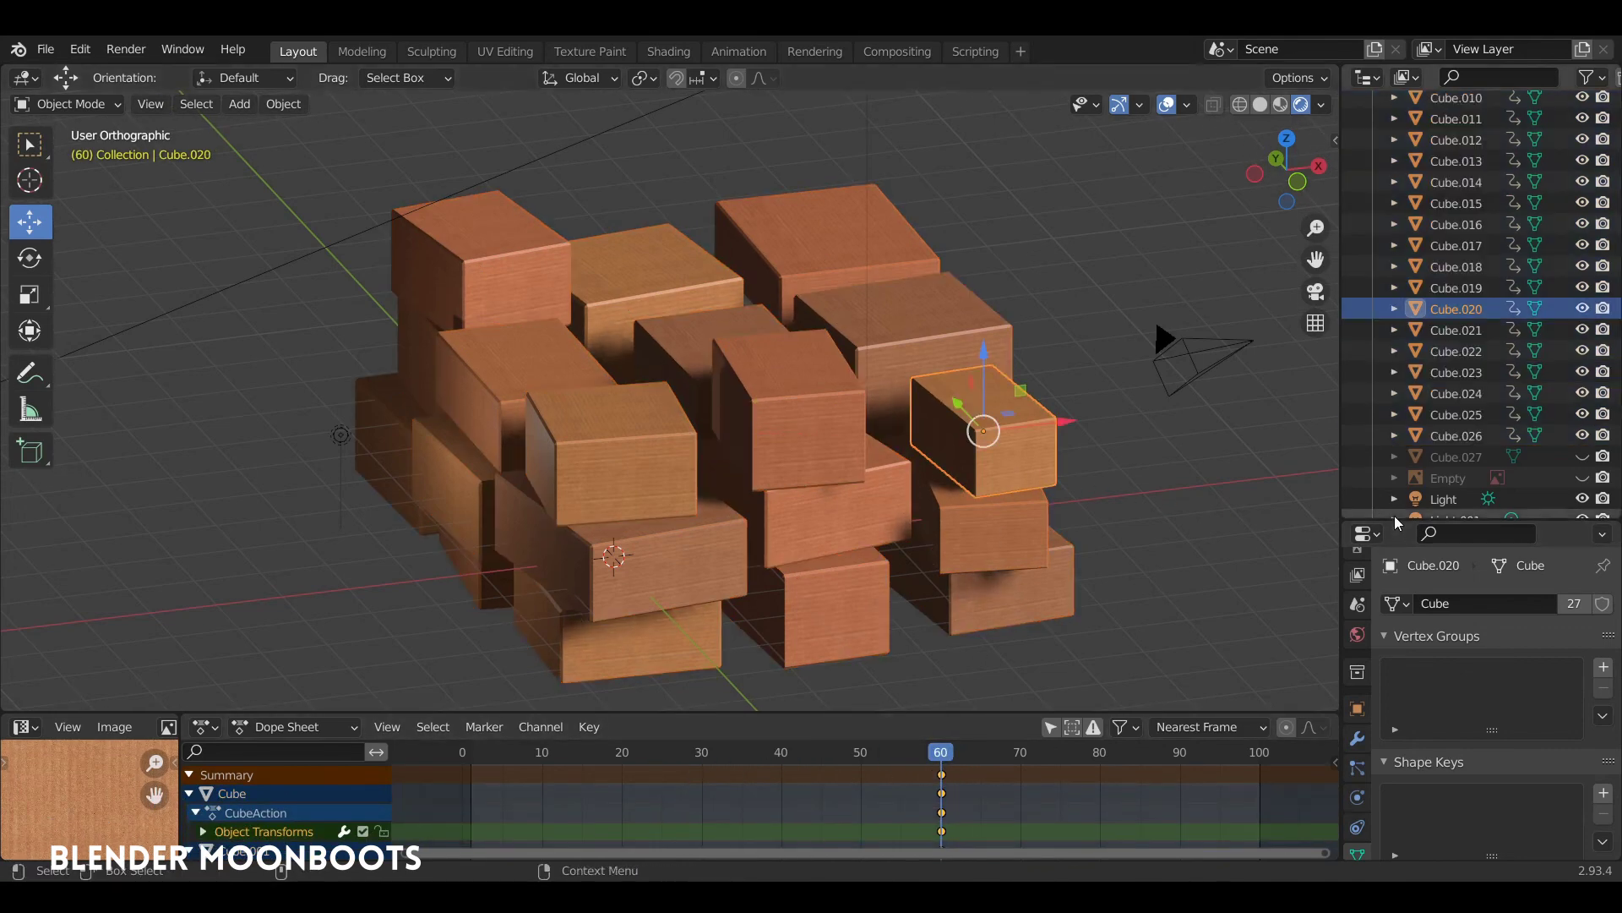
drag(1396, 523, 1442, 296)
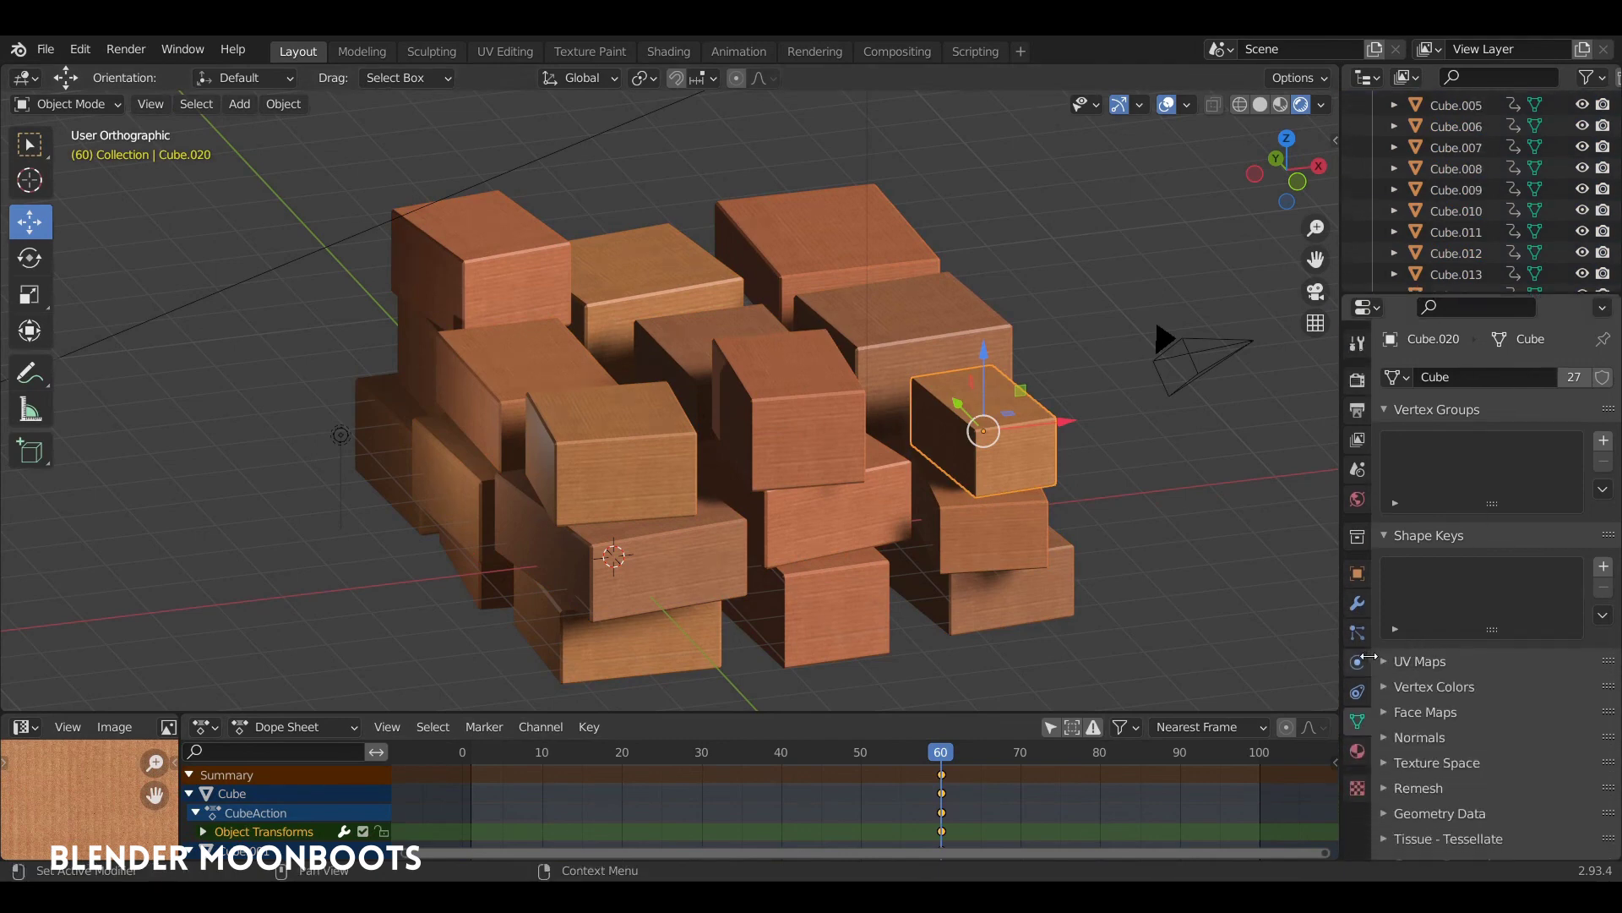
click(1358, 662)
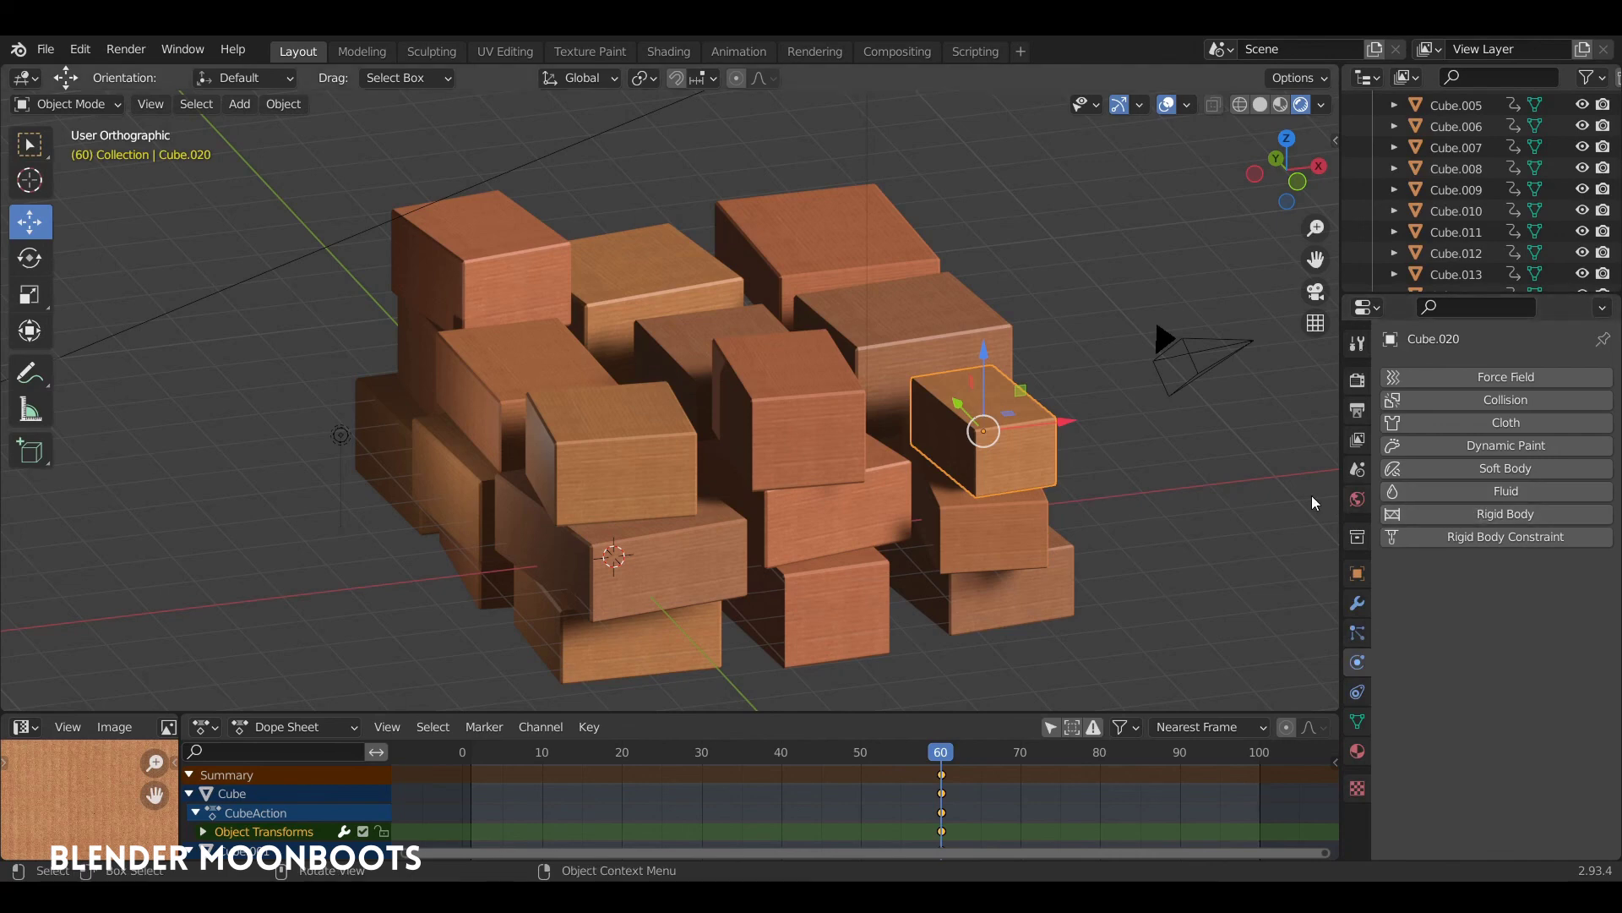
Step: Delete the baked keyframes, return to frame 0, and view the static pile closer
mouse_move(1054, 463)
middle_down()
mouse_move(1038, 466)
mouse_move(1052, 465)
middle_up()
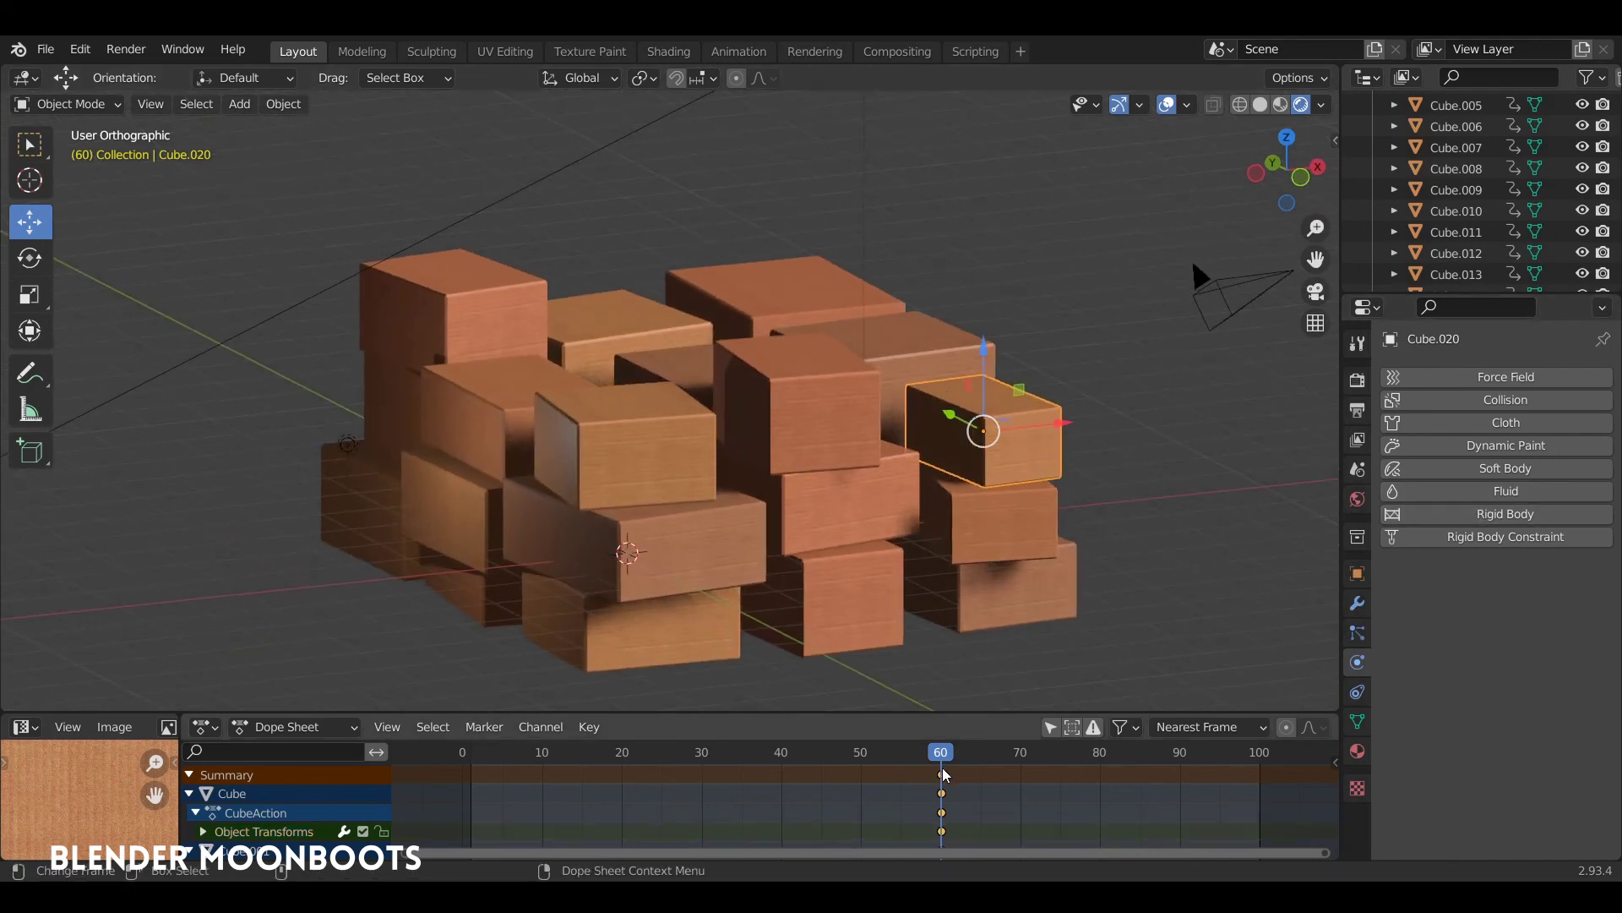
key(x)
click(955, 786)
drag(465, 786, 1000, 775)
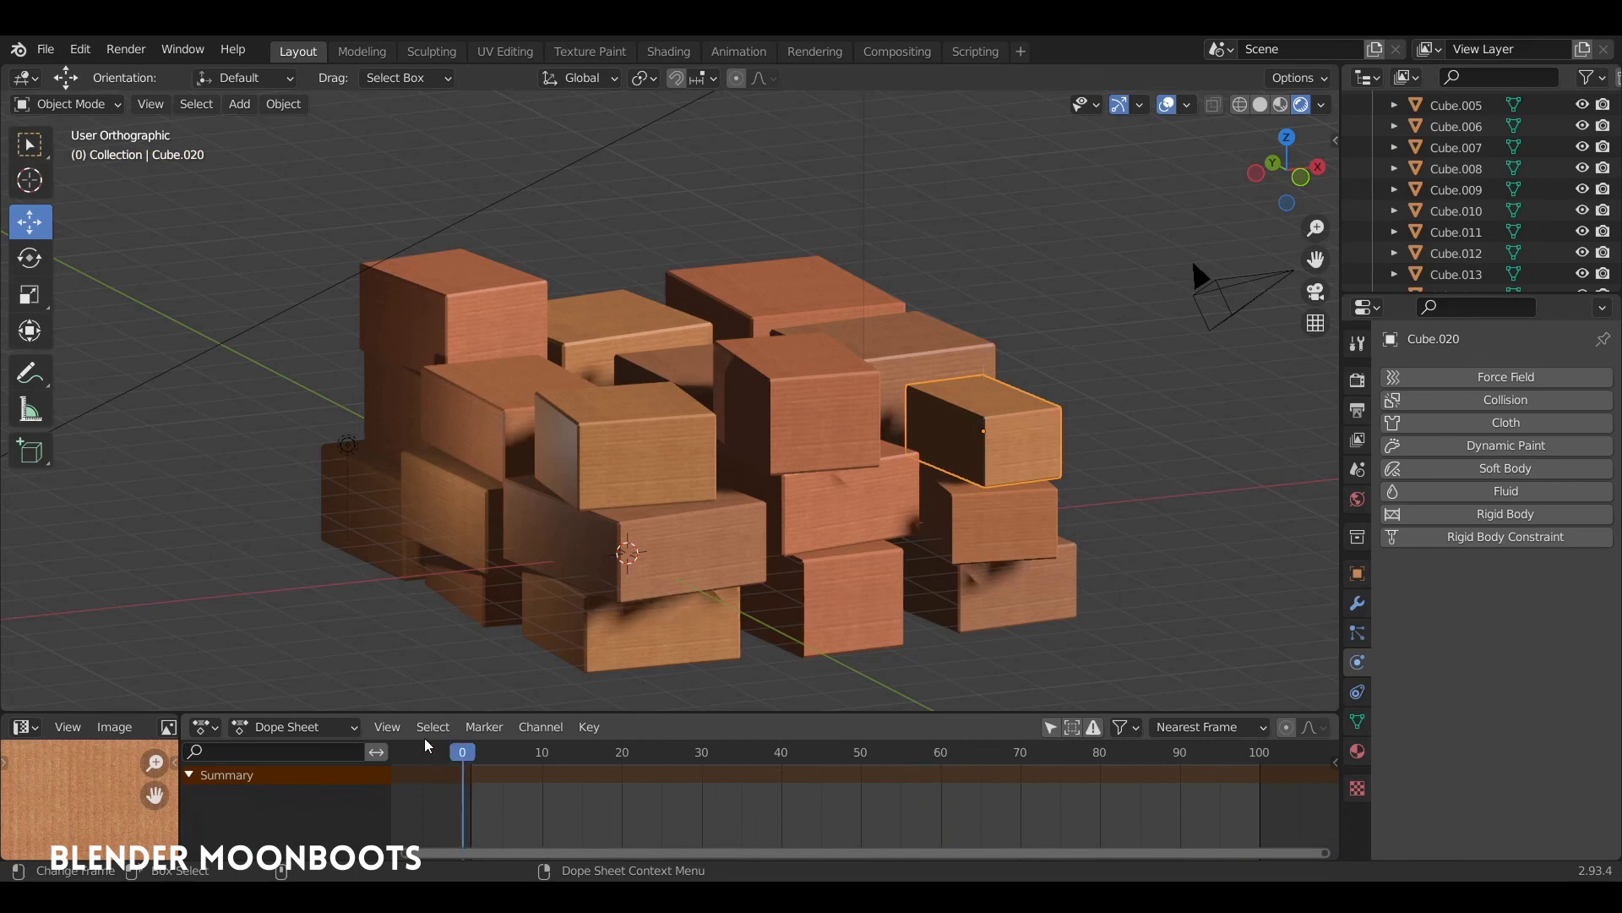
key(shift+Left)
mouse_move(763, 560)
middle_down()
mouse_move(708, 500)
mouse_move(832, 551)
mouse_move(867, 492)
middle_up()
scroll(867, 492, up, 2)
middle_drag(909, 438, 915, 466)
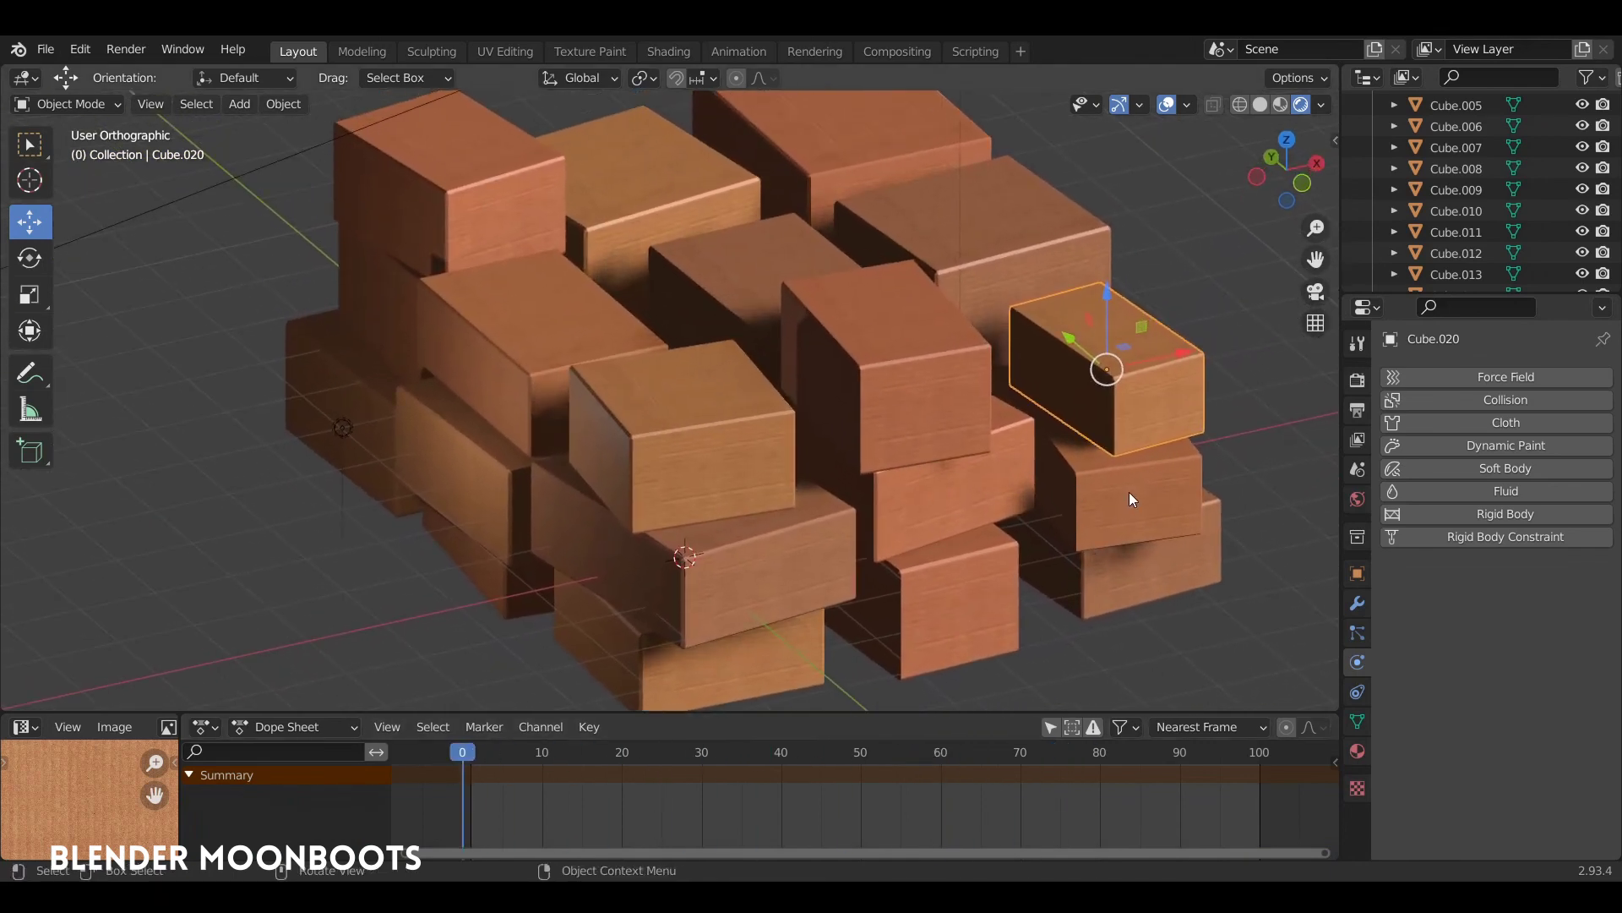